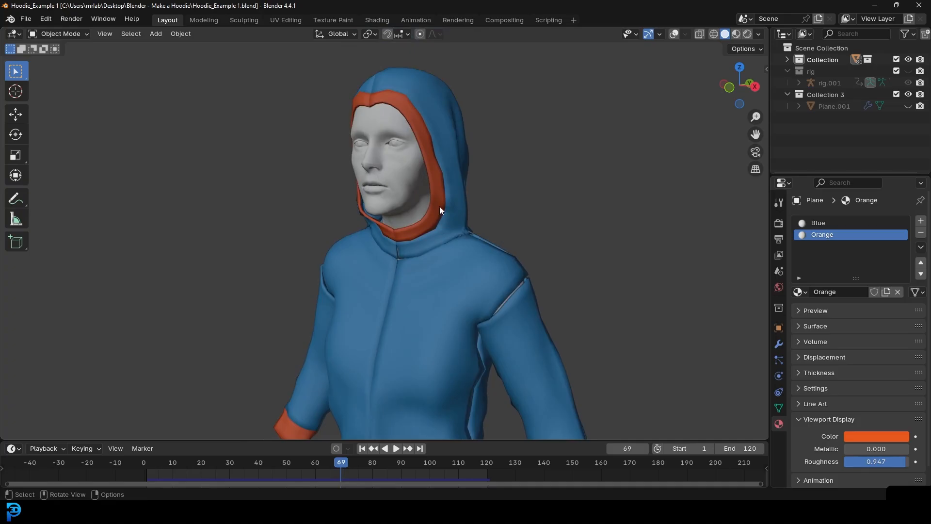
Examine the finished hoodie's hood and shoulder seams and play its cloth animation from the start
middle_drag(466, 185, 482, 194)
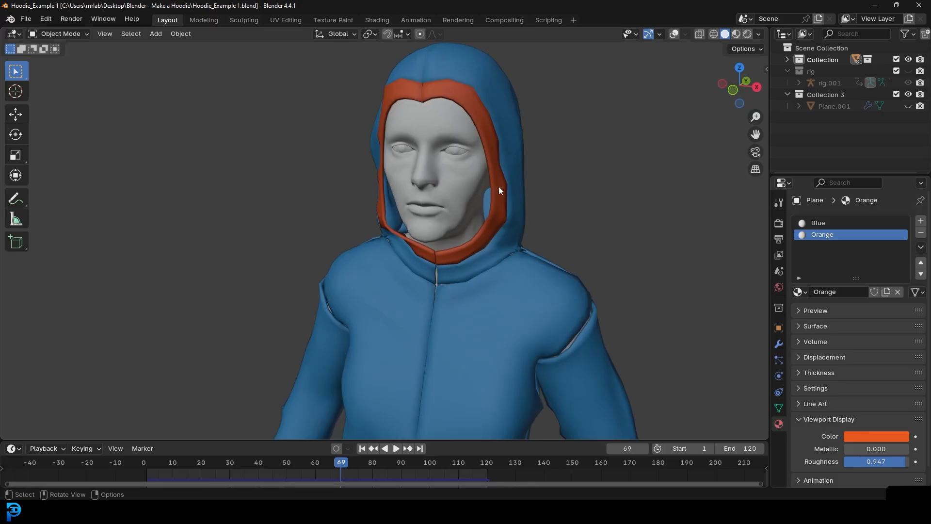
scroll(500, 188, down, 3)
middle_drag(509, 232, 476, 234)
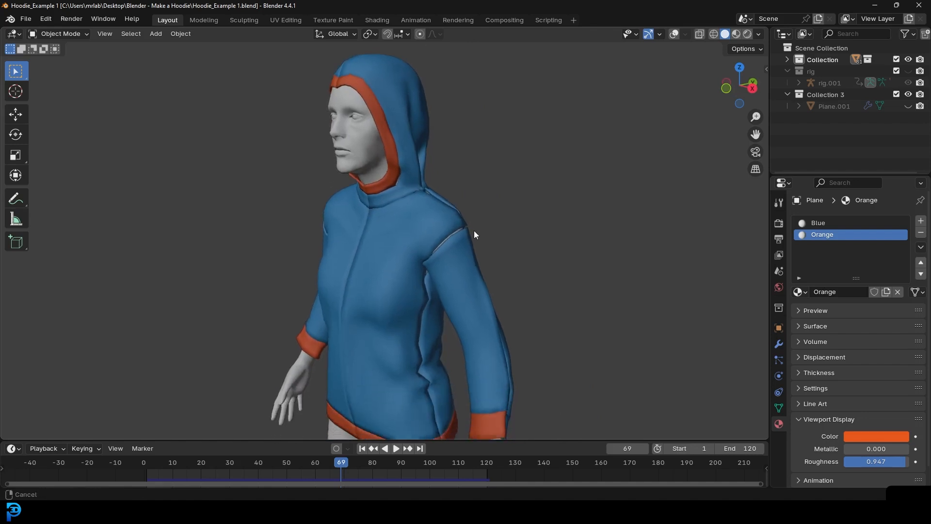
scroll(424, 244, up, 2)
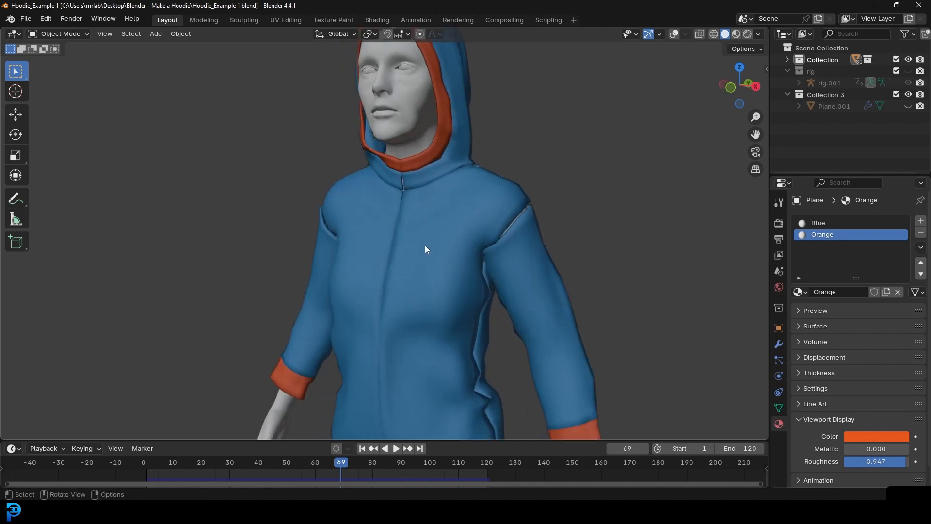
scroll(424, 245, down, 1)
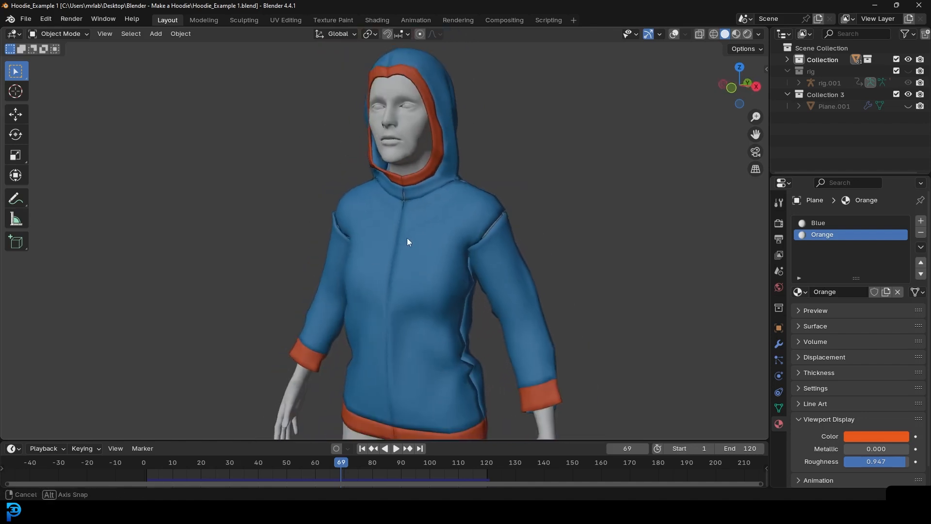
key(shift+Left)
key(space)
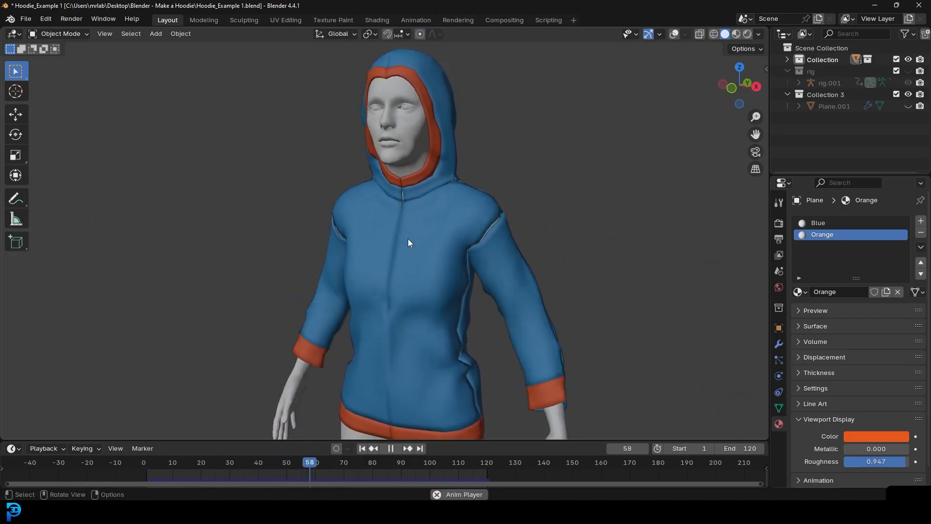
key(space)
Inspect the finished hoodie from the front and side and replay its animation from the first frame
scroll(470, 184, down, 2)
middle_drag(471, 184, 453, 189)
scroll(470, 188, up, 3)
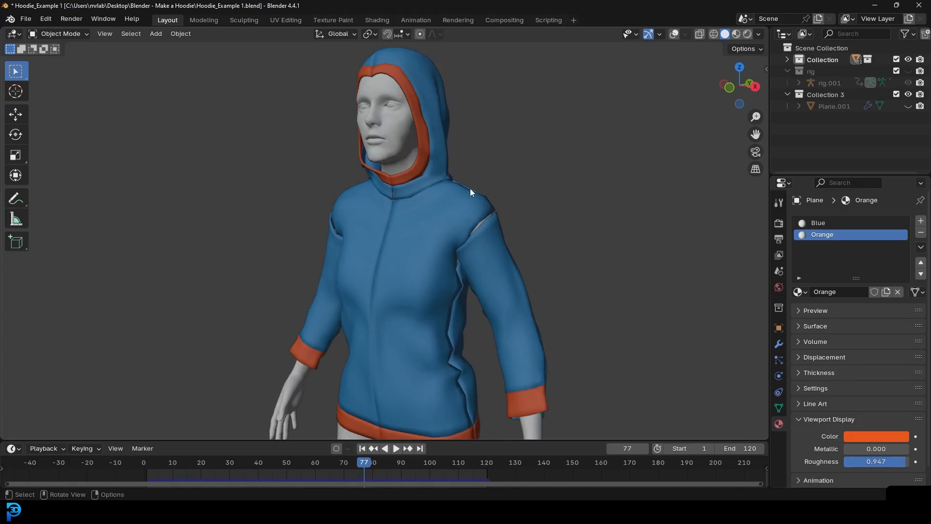
scroll(470, 188, down, 3)
middle_drag(380, 223, 453, 216)
scroll(453, 217, up, 4)
scroll(453, 216, down, 4)
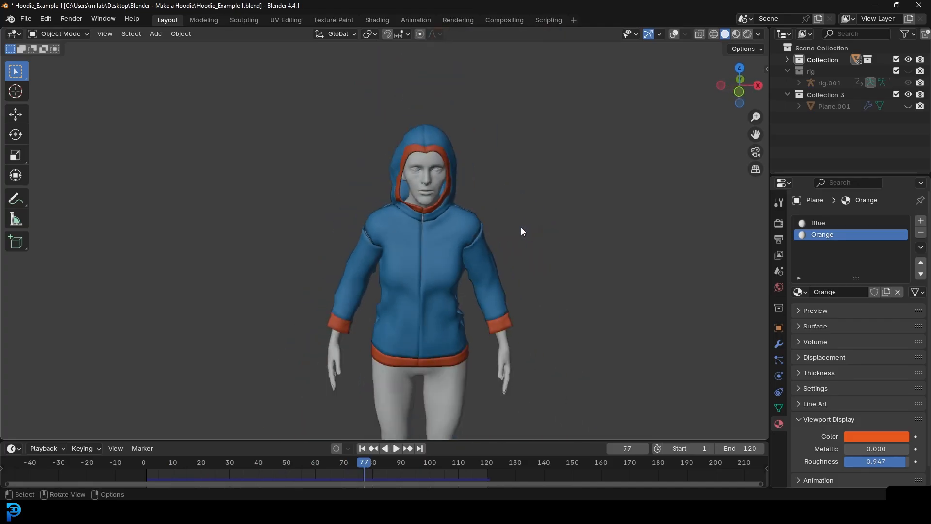
middle_drag(522, 227, 468, 218)
scroll(468, 218, up, 2)
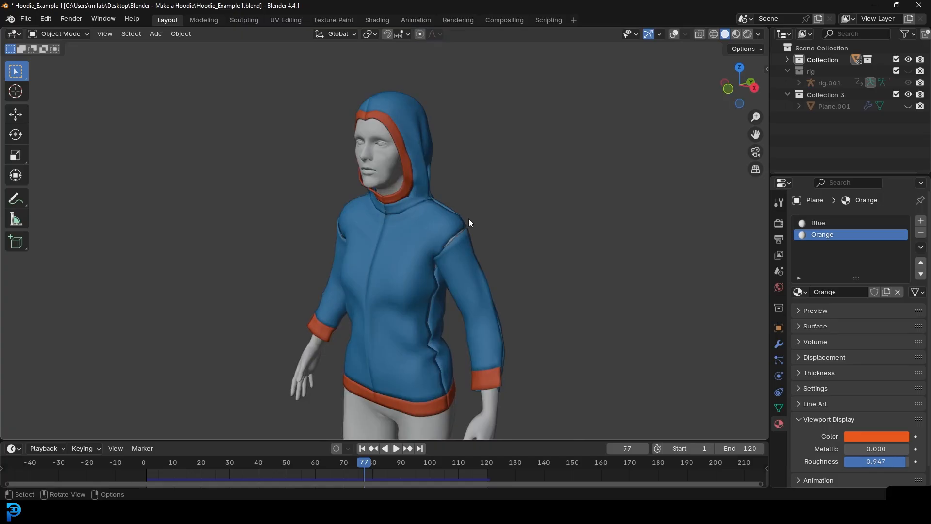
middle_drag(469, 219, 420, 219)
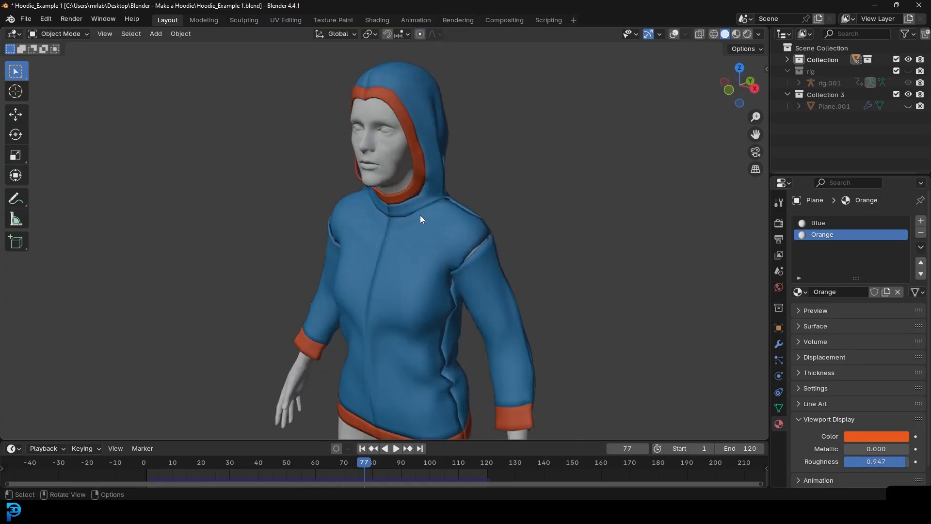
key(shift+Left)
key(space)
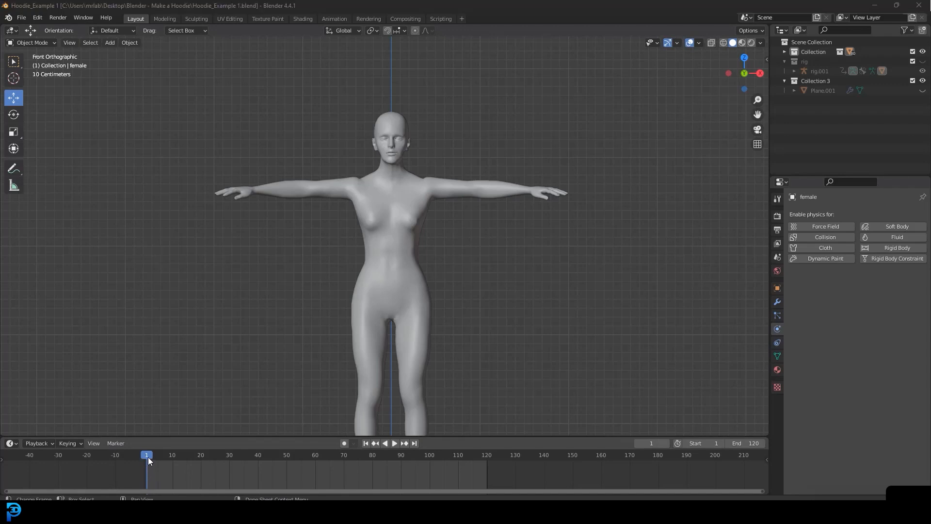
Examine the T-posed female body at frame 1 from above and in front orthographic view
click(148, 457)
key(space)
key(space)
middle_drag(199, 425, 407, 324)
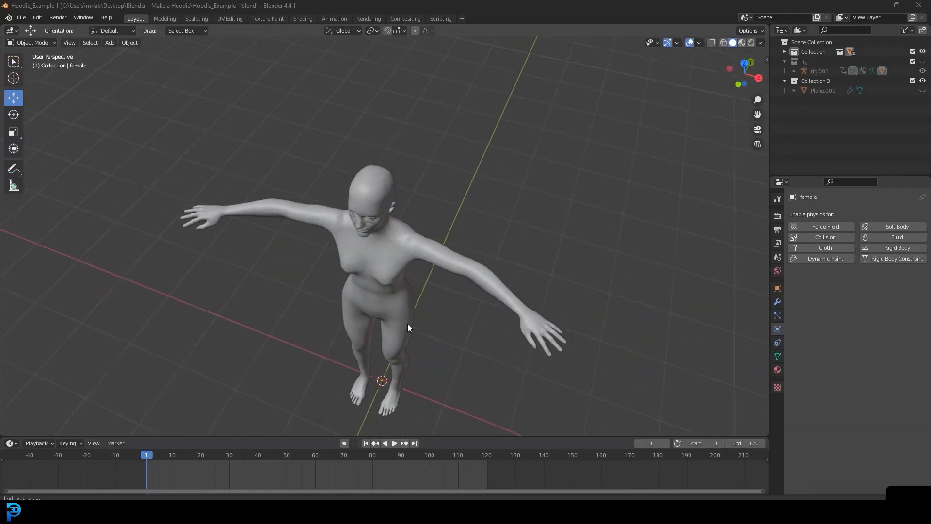
click(152, 455)
key(space)
click(146, 456)
key(space)
middle_drag(386, 284, 423, 273)
key(KP_1)
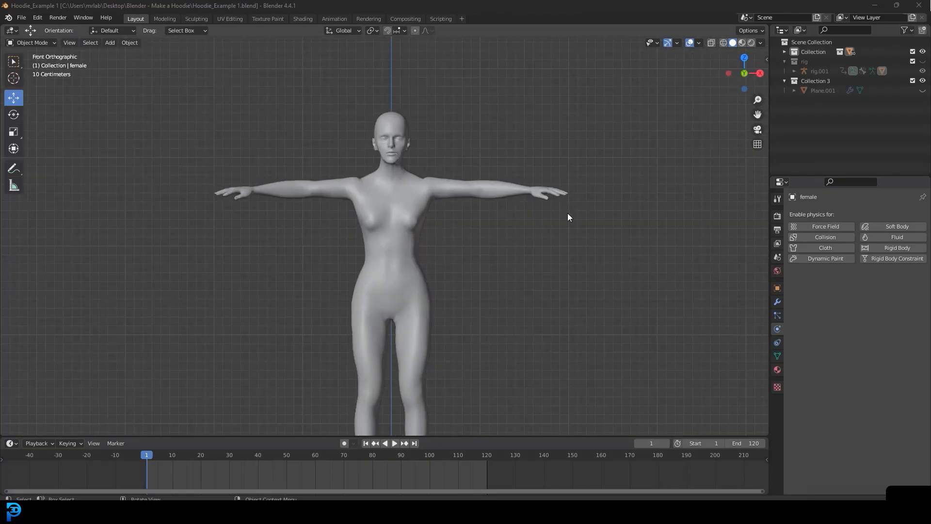
scroll(370, 235, up, 1)
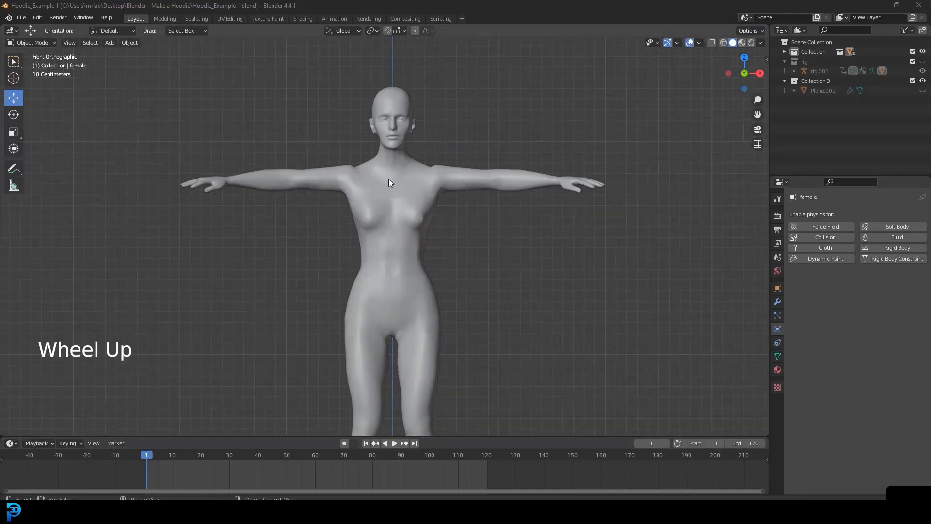
scroll(369, 209, down, 1)
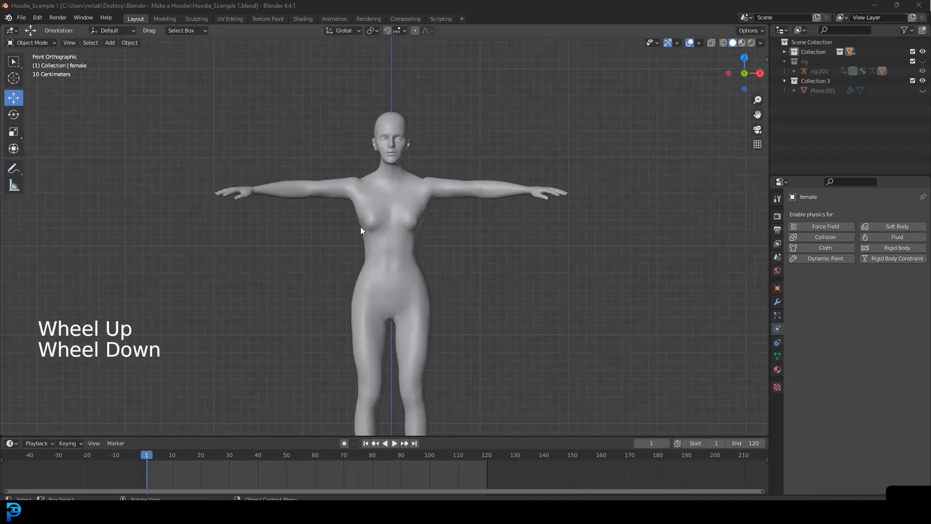
Add a plane mesh at the world origin beneath the female body
scroll(398, 245, down, 3)
shift+middle_drag(398, 245, 393, 209)
scroll(383, 207, up, 1)
key(shift+a)
mouse_move(355, 195)
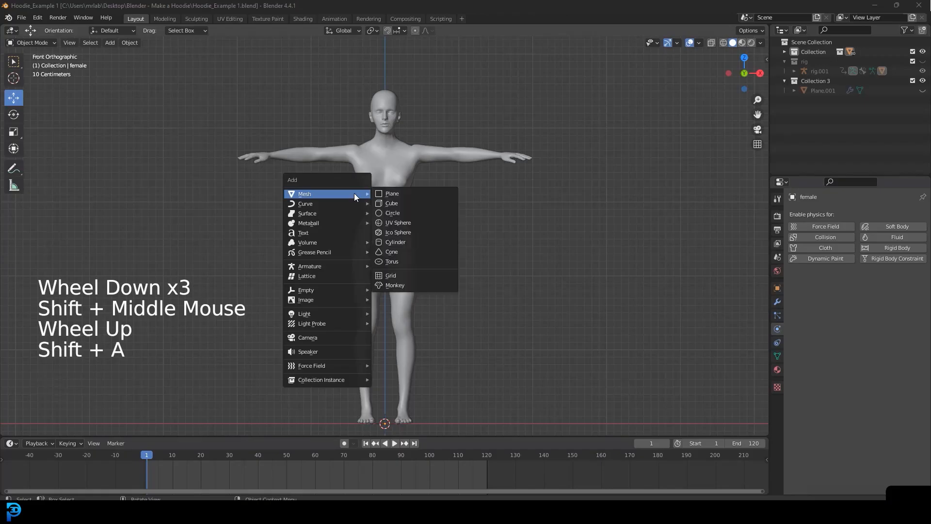
click(399, 194)
scroll(380, 302, down, 3)
scroll(376, 303, up, 2)
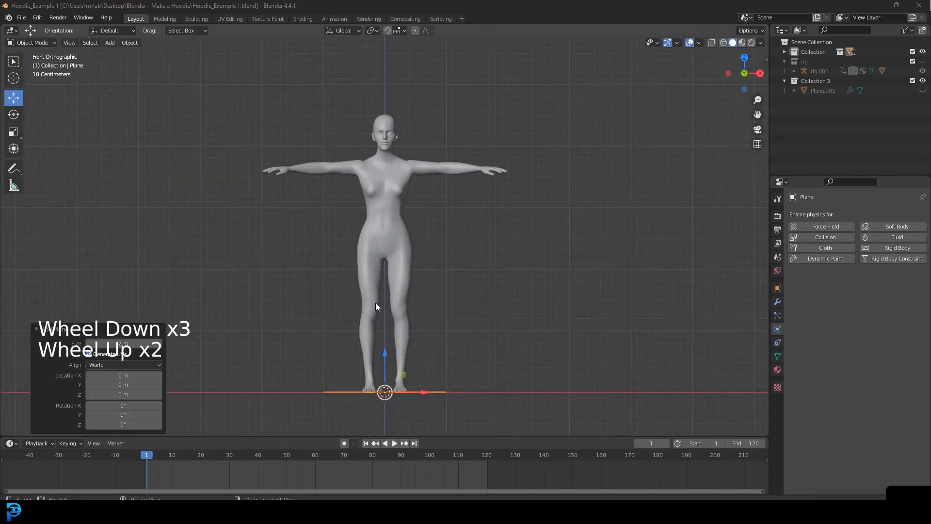
Raise the plane vertically to the body's waist height
middle_drag(380, 305, 426, 356)
key(g)
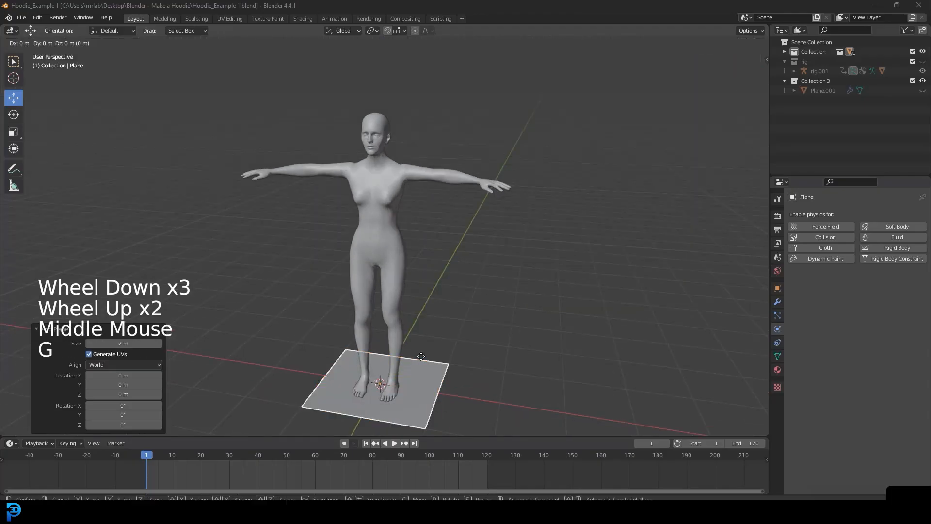
click(430, 199)
middle_drag(373, 250, 444, 234)
click(51, 370)
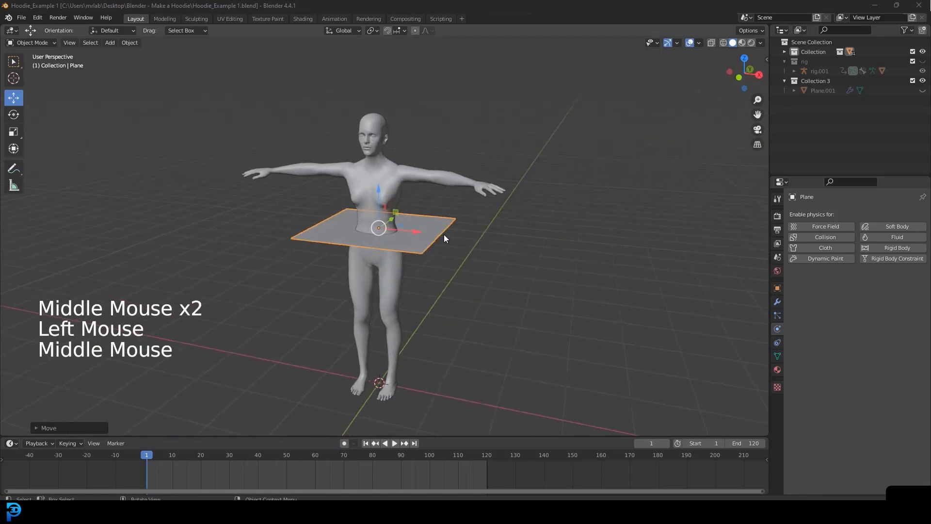
Rotate the plane's mesh 90° about the global X axis in Edit Mode so it stands upright
key(KP_1)
key(Tab)
middle_drag(432, 235, 426, 210)
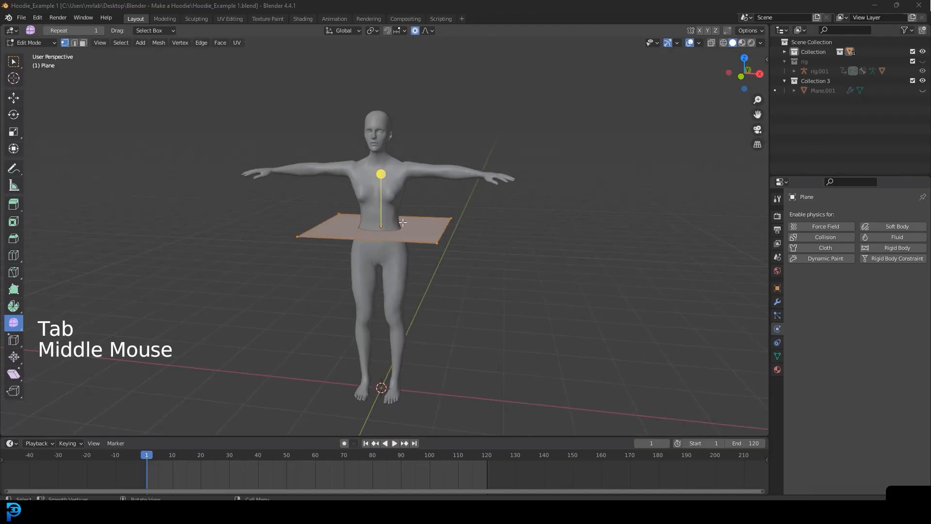
text(rx90)
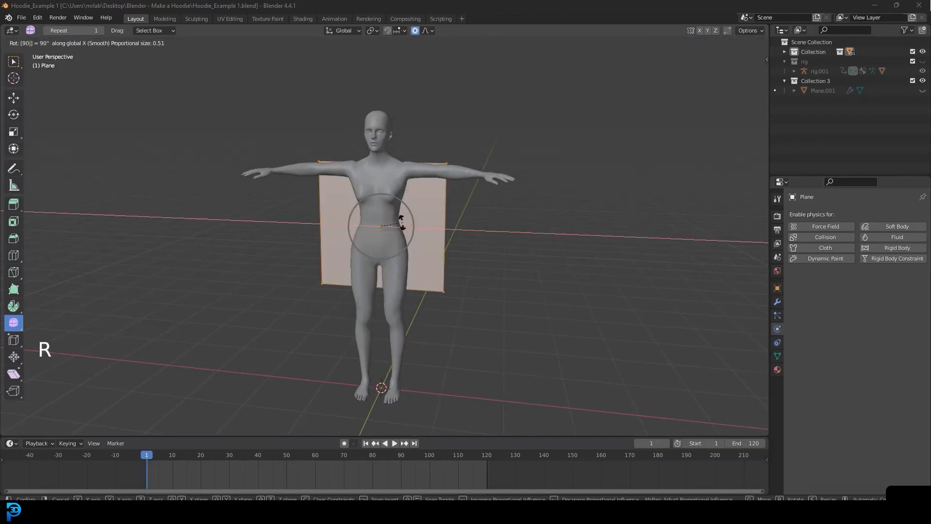
key(Return)
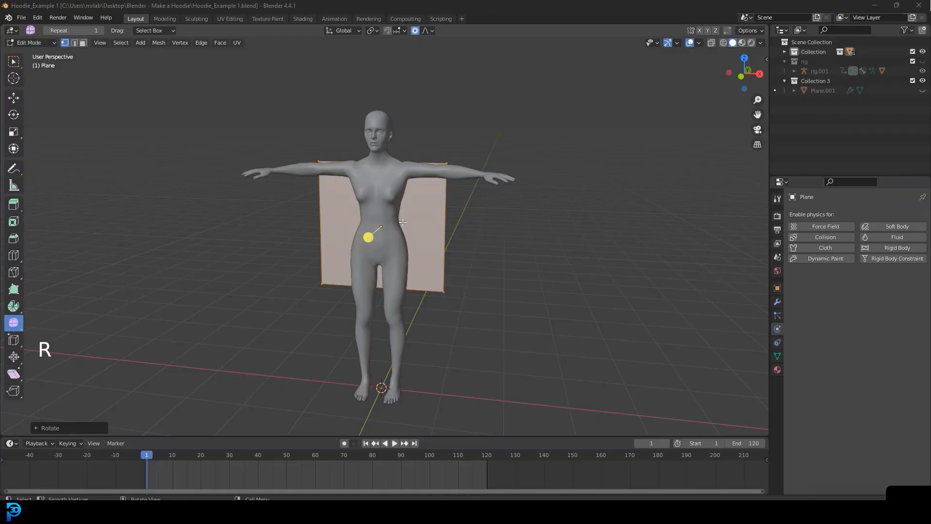
Move the plane in side view to just in front of the torso and turn off proportional editing
key(KP_3)
scroll(384, 210, up, 2)
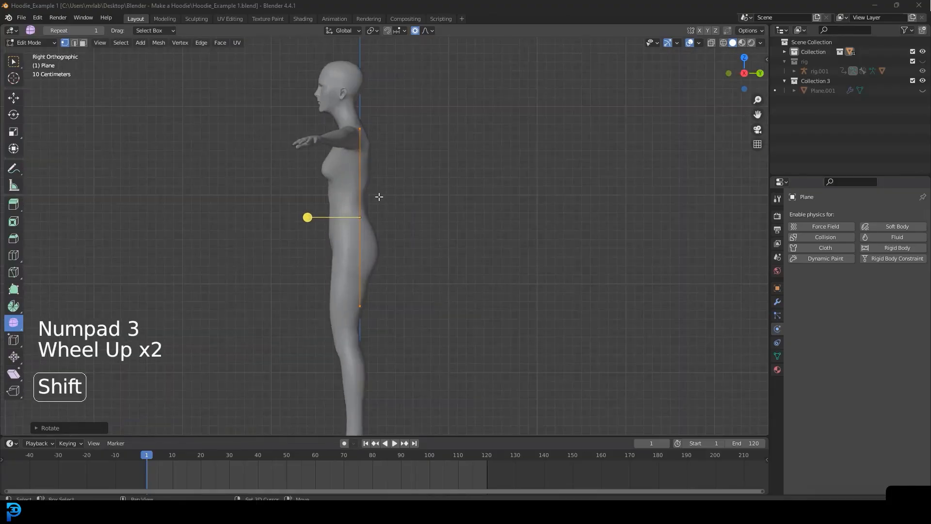
shift+middle_drag(377, 195, 393, 208)
scroll(394, 209, up, 1)
key(g)
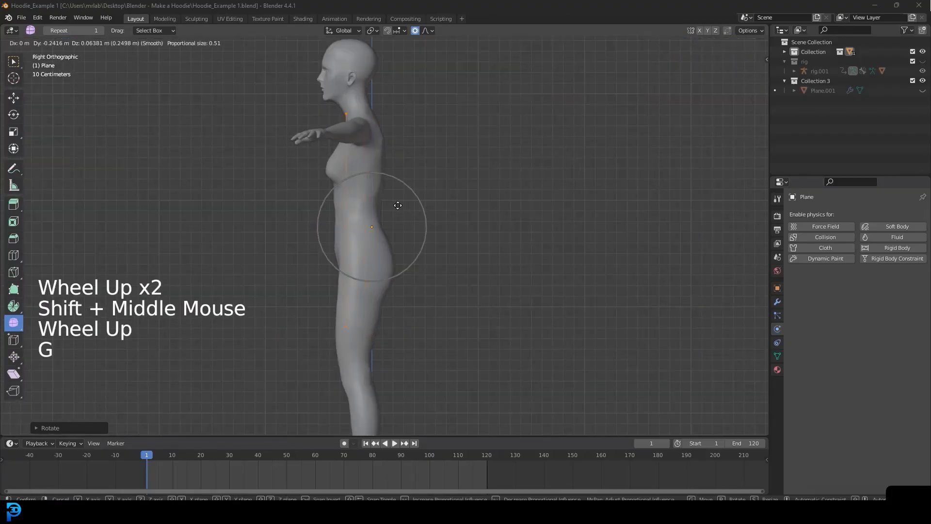
click(376, 200)
click(416, 30)
Scale the plane down evenly to about the width of the torso
key(s)
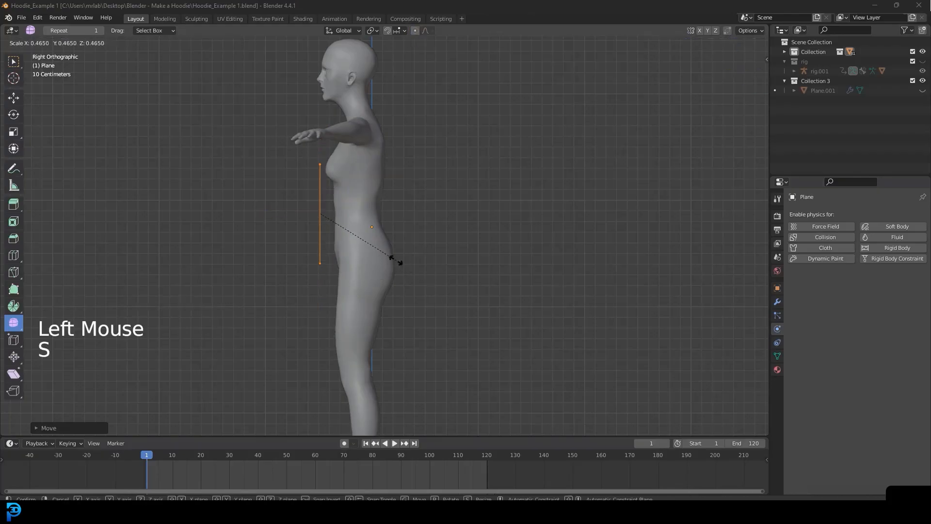
click(385, 250)
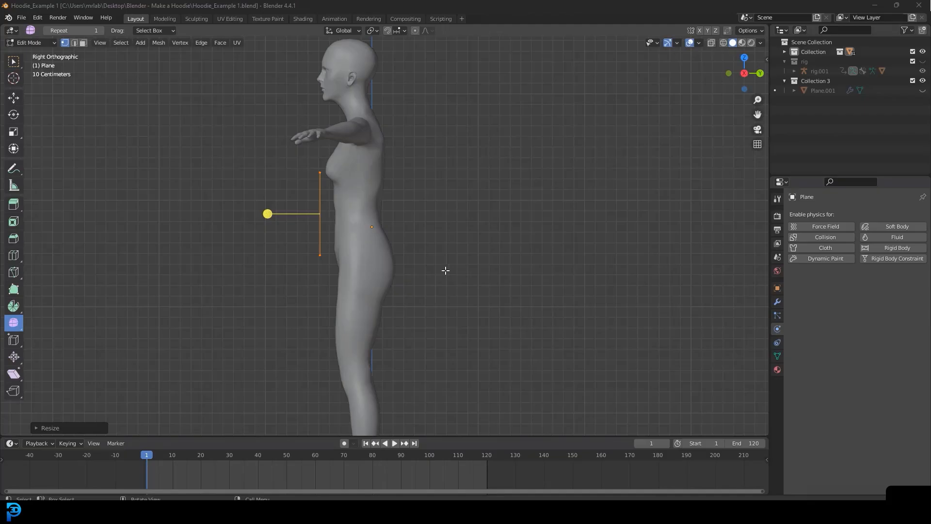
key(KP_1)
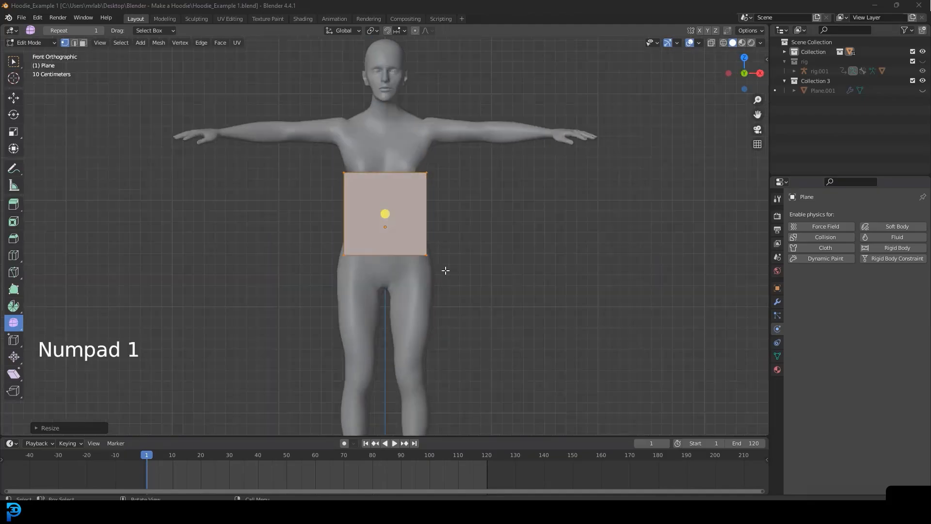
Add a Mirror modifier on the X axis and shift the plane along X clear of the body's centre line
click(778, 301)
click(804, 214)
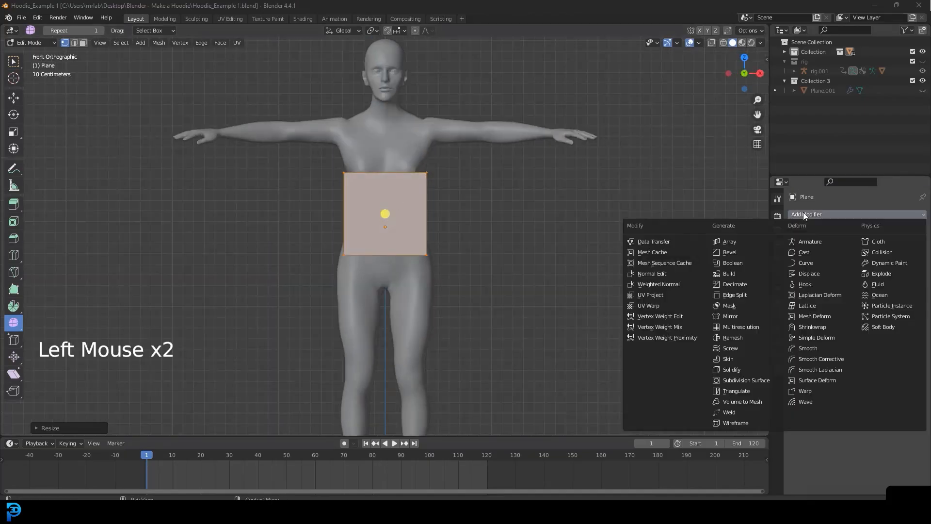
click(731, 314)
key(g)
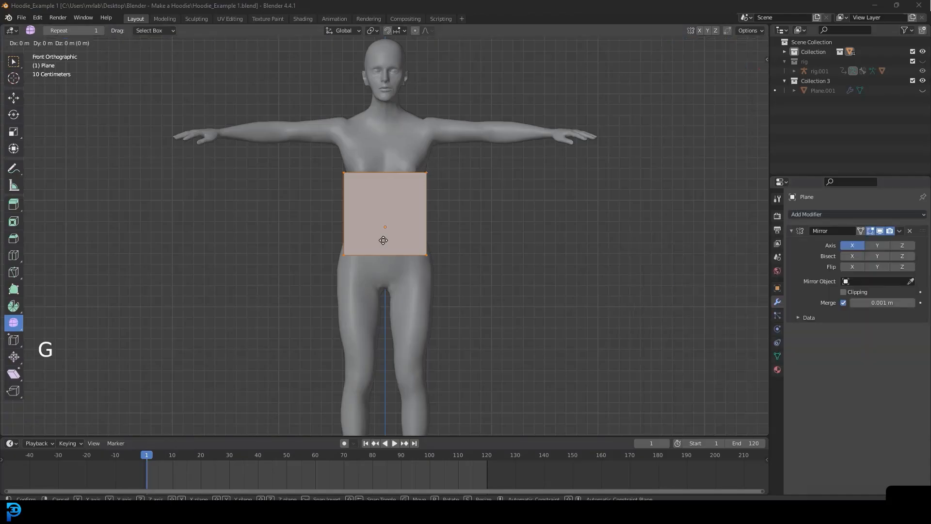
key(x)
click(447, 245)
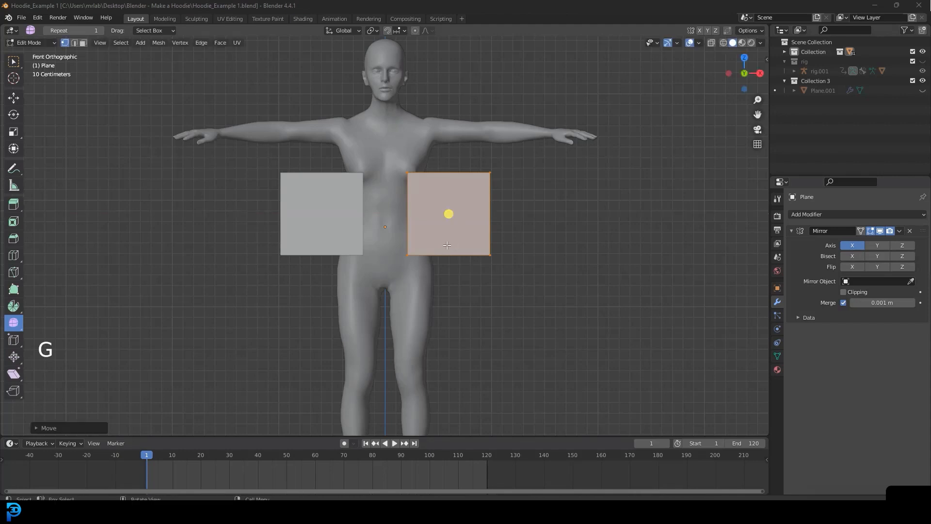
Enable Clipping on the Mirror modifier and slide the plane inward until its inner edge meets the centre line
click(844, 293)
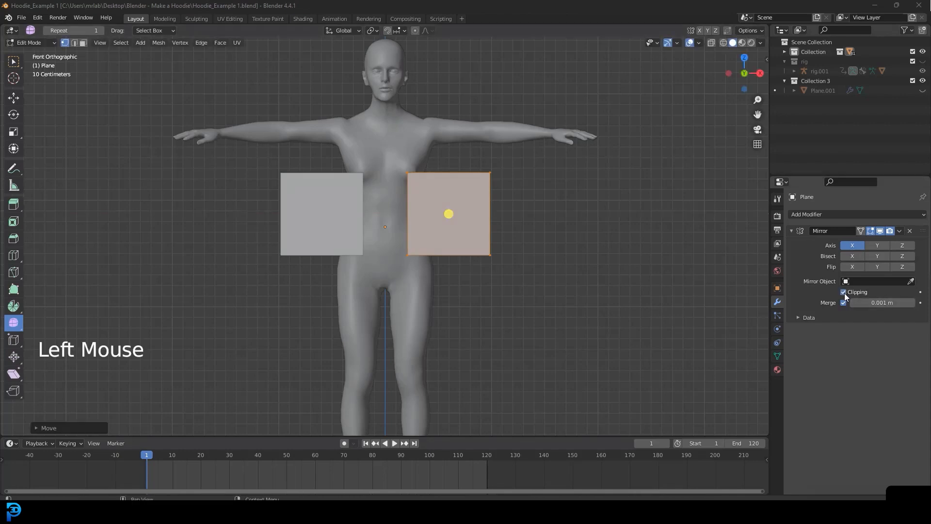
scroll(466, 245, up, 2)
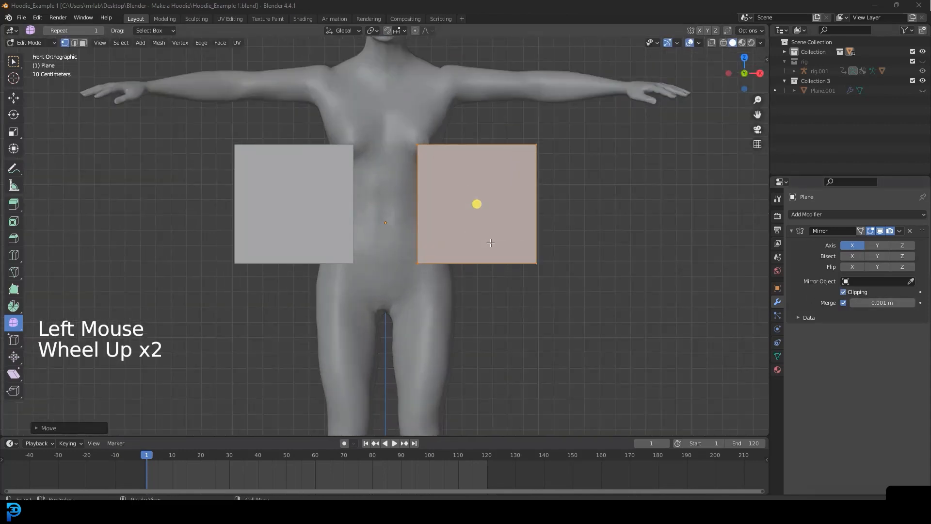
key(g)
click(447, 242)
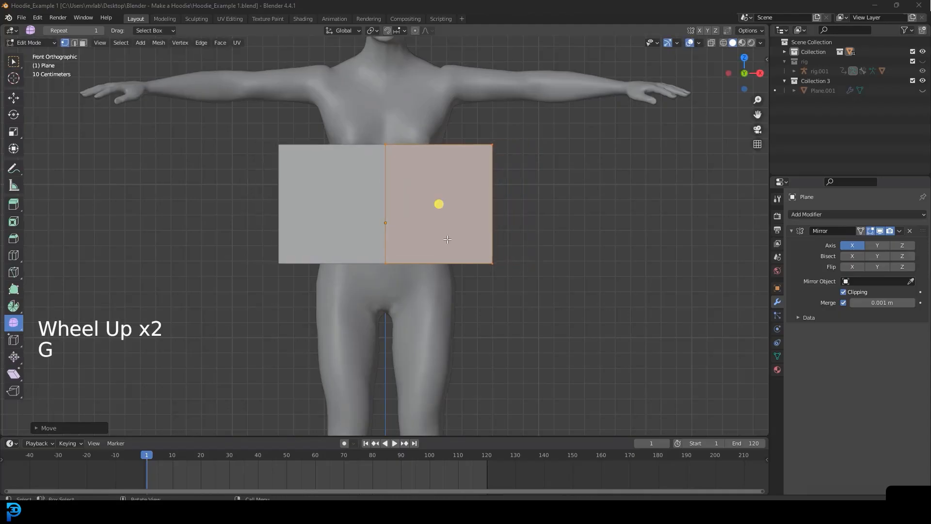
key(g)
right_click(410, 214)
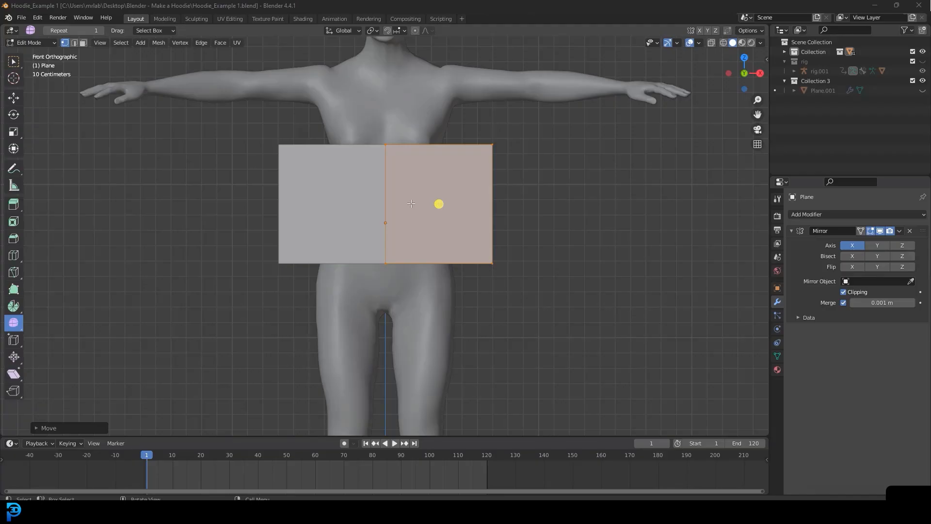
Lower the mirrored plane along Z so it covers the waist and hips
key(g)
key(z)
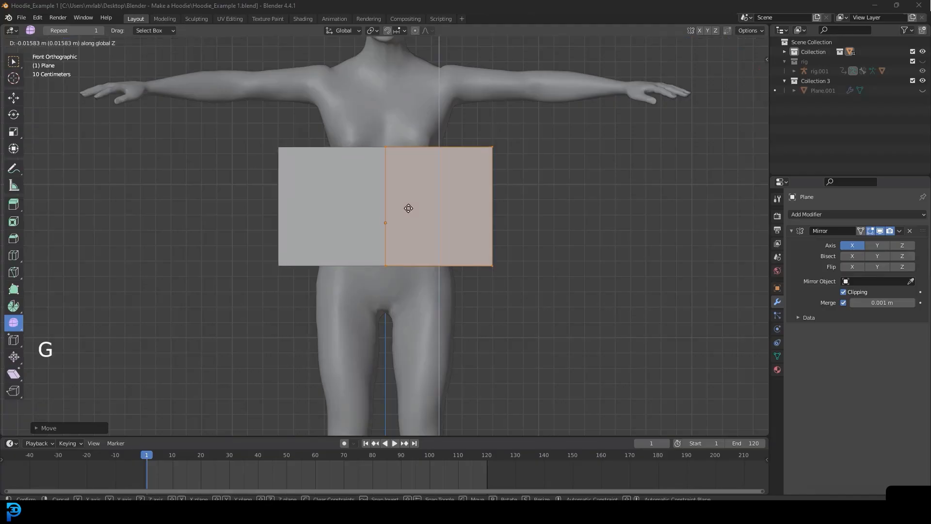
click(436, 252)
Examine in wireframe and from an angle how the plane's lower edge sits against the hips
key(z)
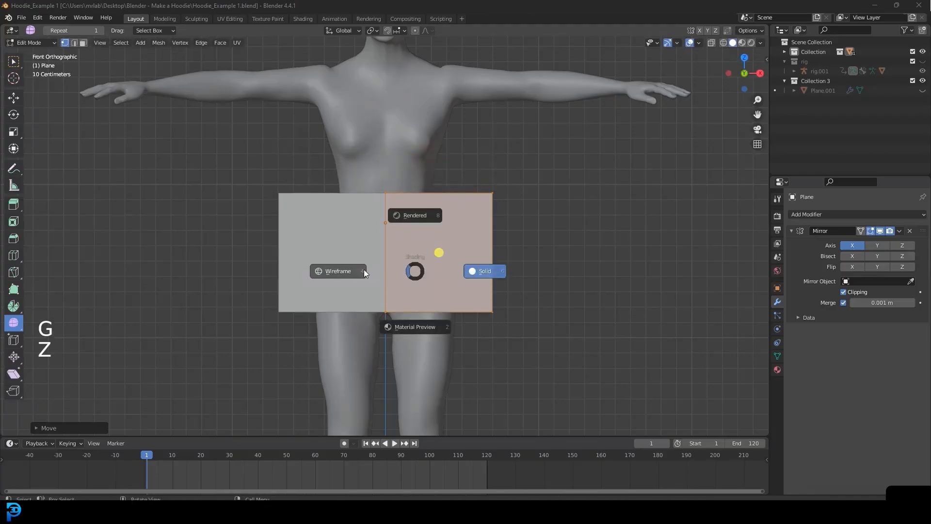
click(385, 312)
shift+click(491, 312)
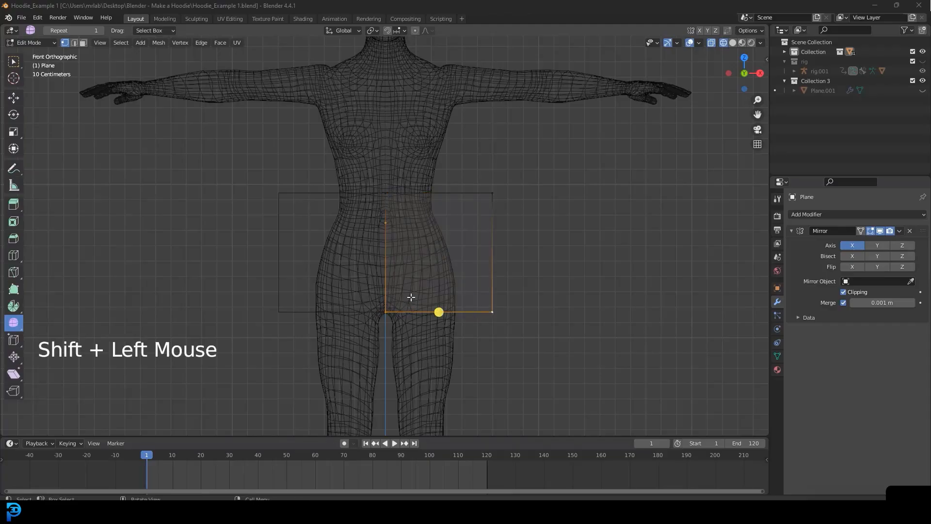
key(z)
scroll(482, 252, up, 3)
middle_drag(482, 252, 481, 222)
scroll(425, 239, down, 3)
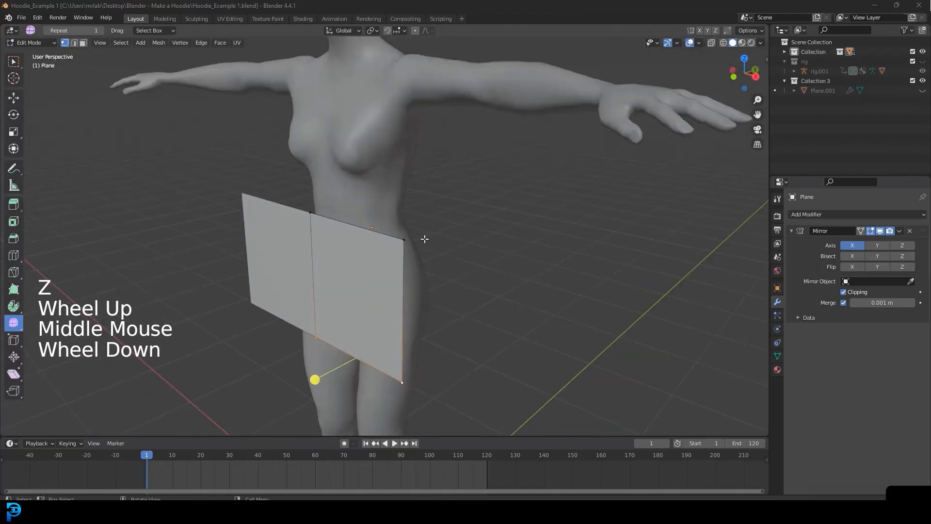
middle_drag(391, 173, 528, 316)
key(KP_1)
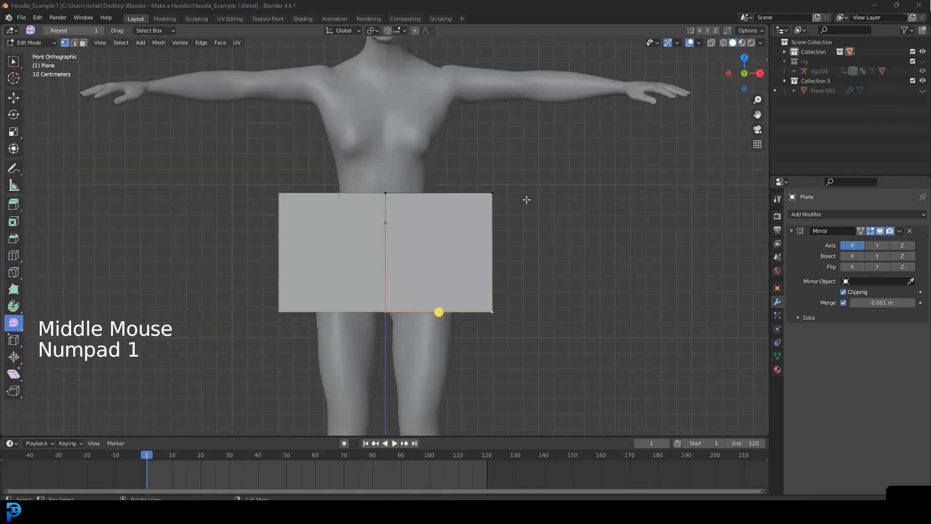
Select the plane's top edge and shift it inward so the panel narrows slightly towards the waist
click(386, 193)
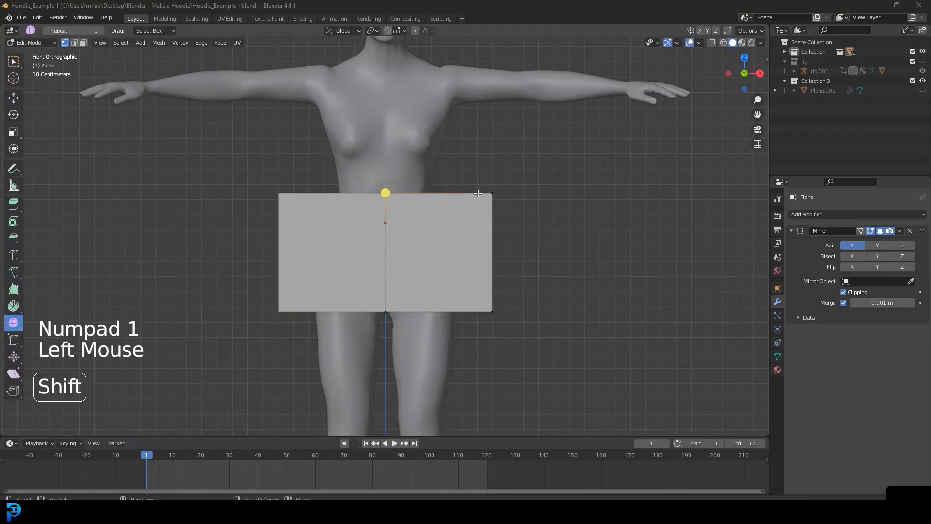
shift+click(439, 193)
shift+middle_drag(451, 168, 432, 222)
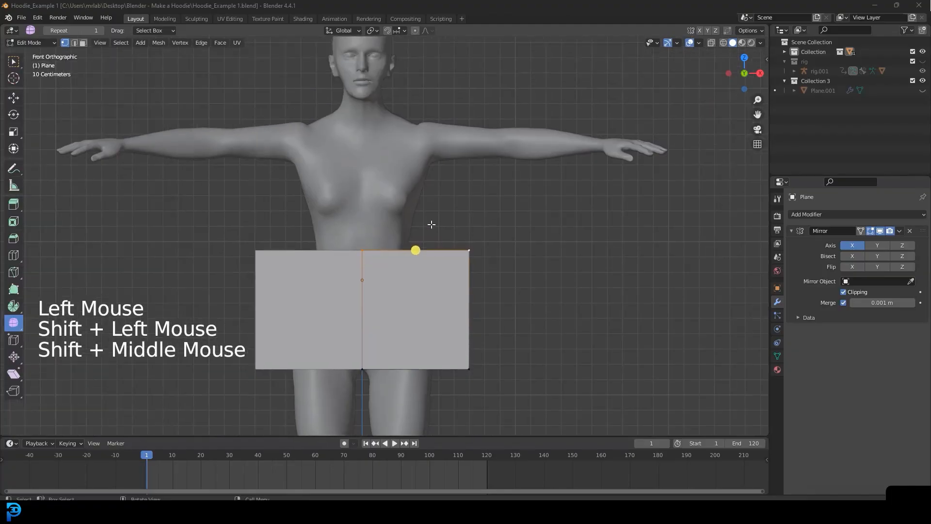
key(g)
click(508, 270)
Extrude the top edge upward to armpit height and again about 0.34 m along Z to just above the shoulders
key(e)
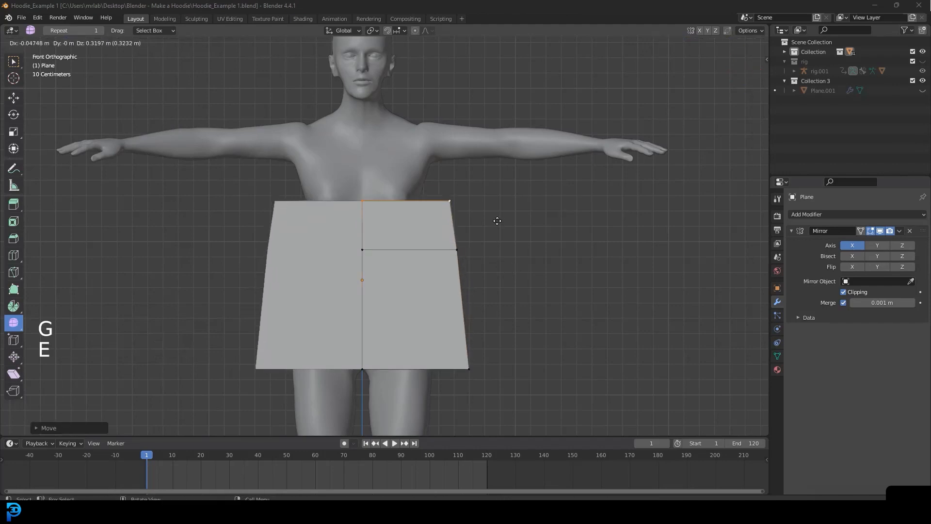
click(505, 189)
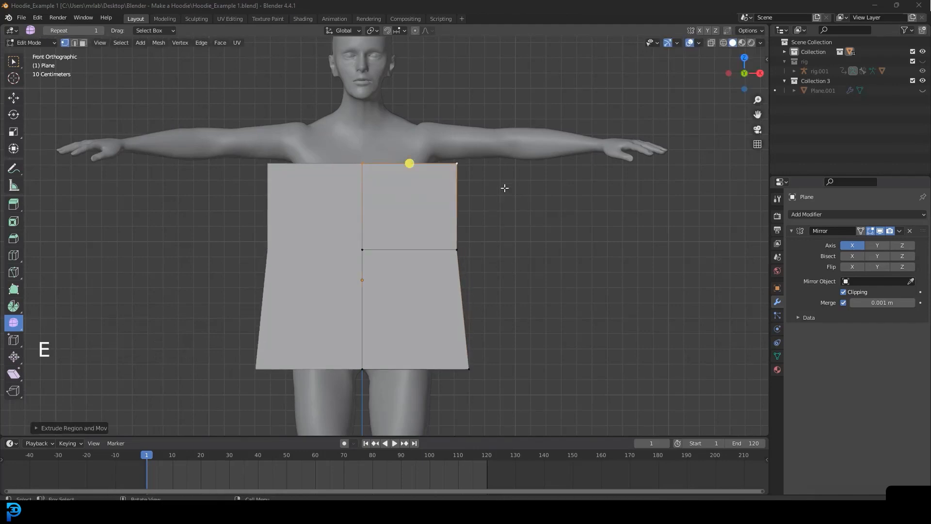
key(shift)
shift+middle_drag(476, 181, 477, 268)
scroll(477, 268, up, 2)
key(e)
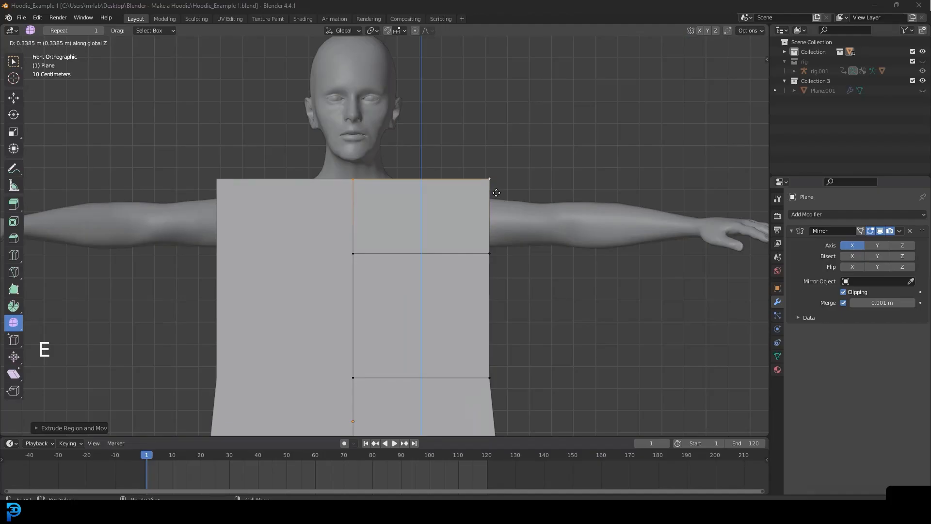
click(500, 199)
Rotate the top edge so it rises outward and lower the two upper centre-line vertices about 0.2 m for a V neckline
key(r)
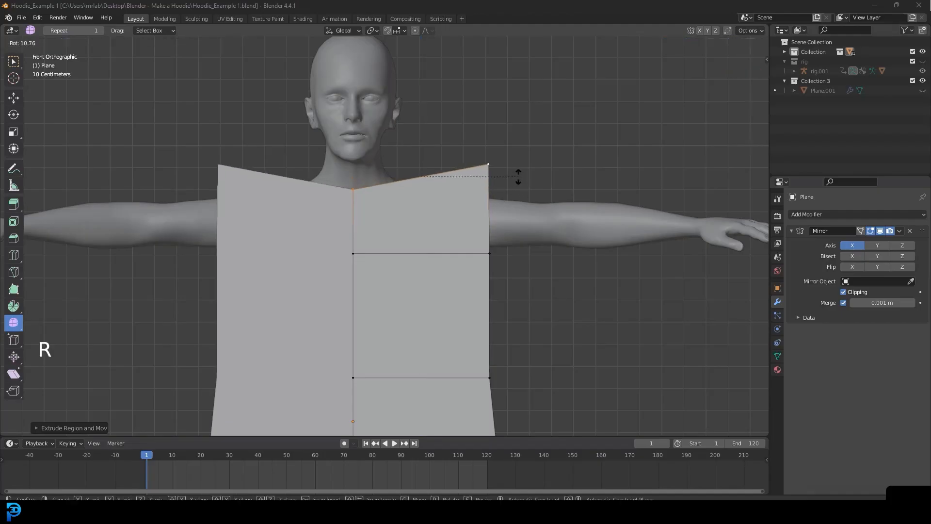
click(489, 164)
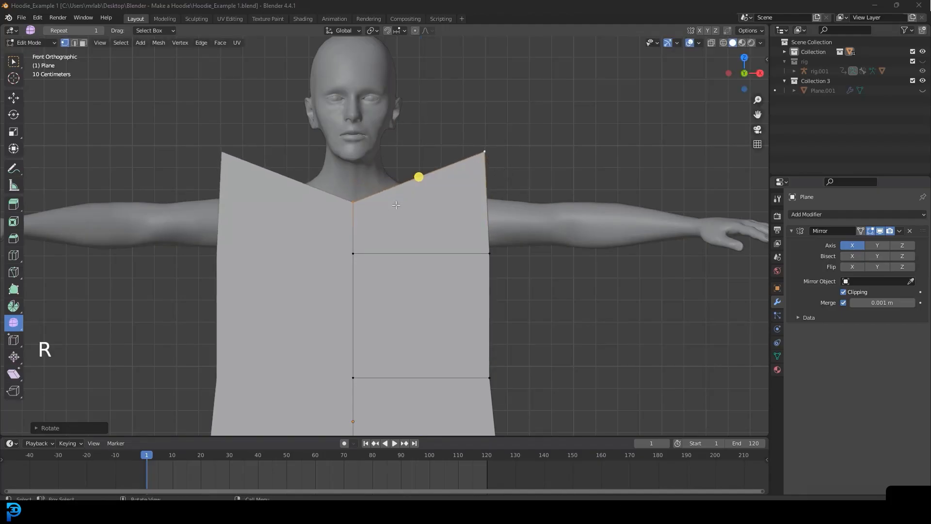
click(352, 204)
shift+click(353, 253)
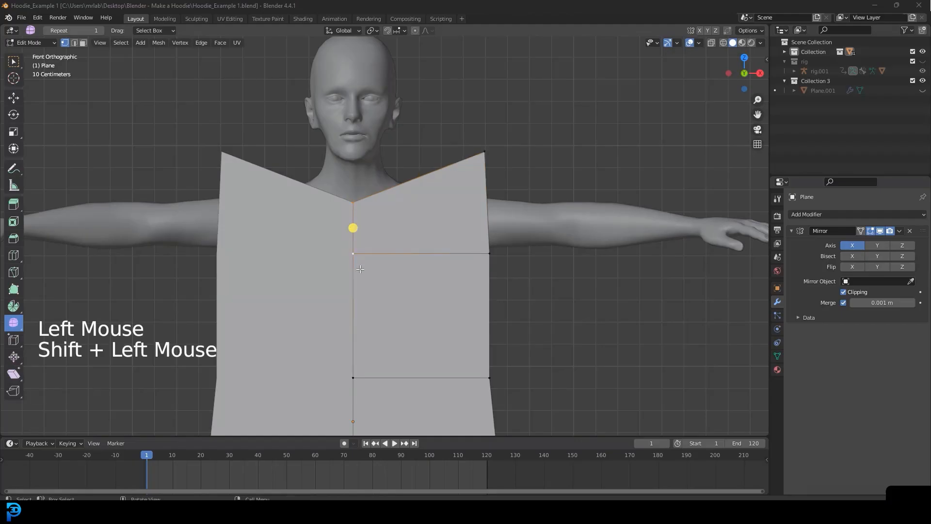
key(g)
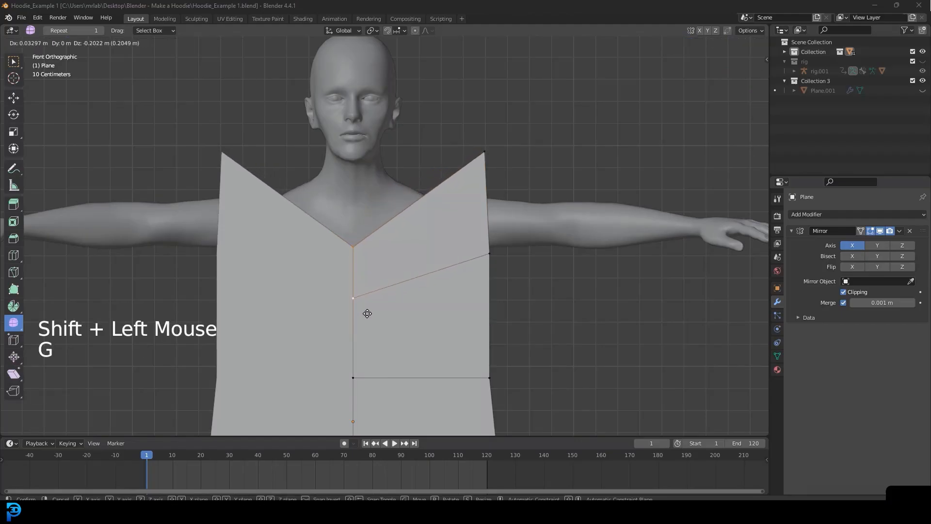
click(365, 316)
Lower the panel's outer top corner about 0.11 m to sit just above the shoulder
click(484, 151)
key(g)
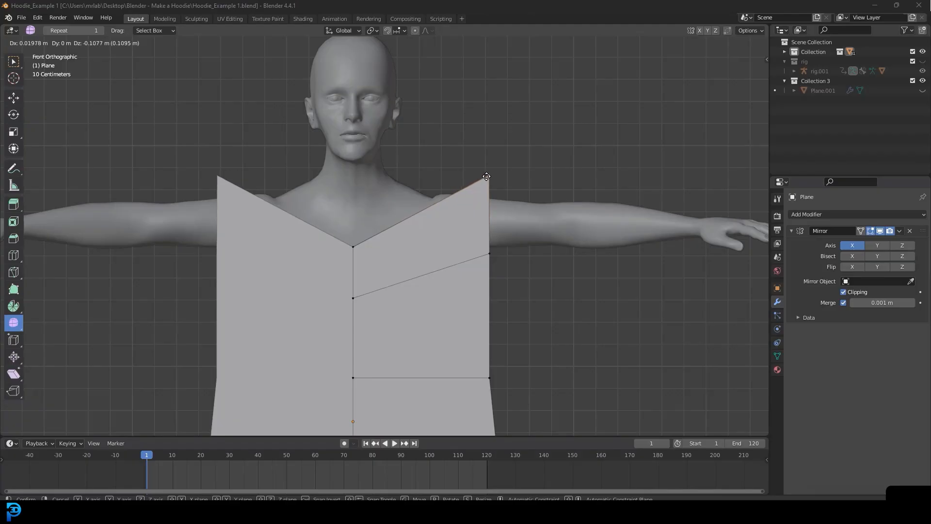
click(486, 177)
scroll(486, 177, down, 3)
shift+middle_drag(487, 176, 412, 174)
scroll(411, 175, up, 2)
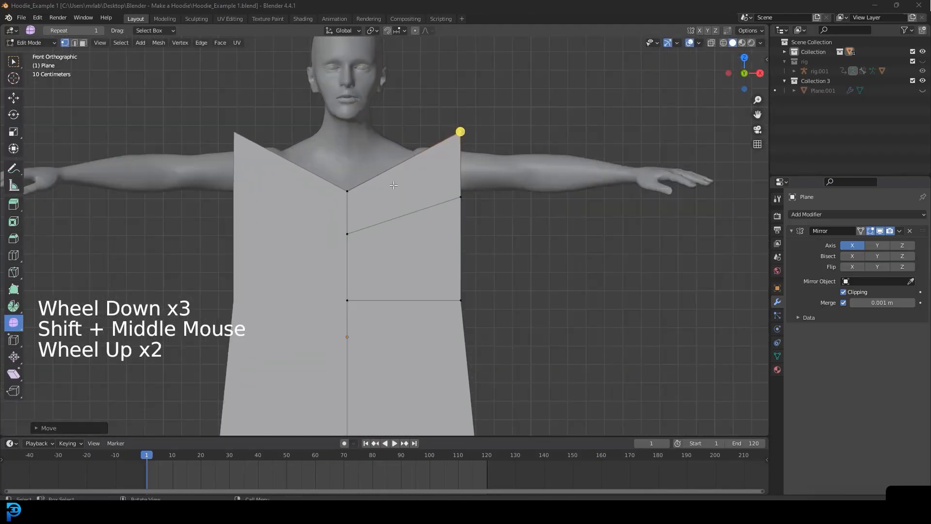
Add a vertical loop cut through the middle of the half panel and raise its top vertex about 0.2 m to form the shoulder line
scroll(395, 180, down, 1)
key(ctrl+r)
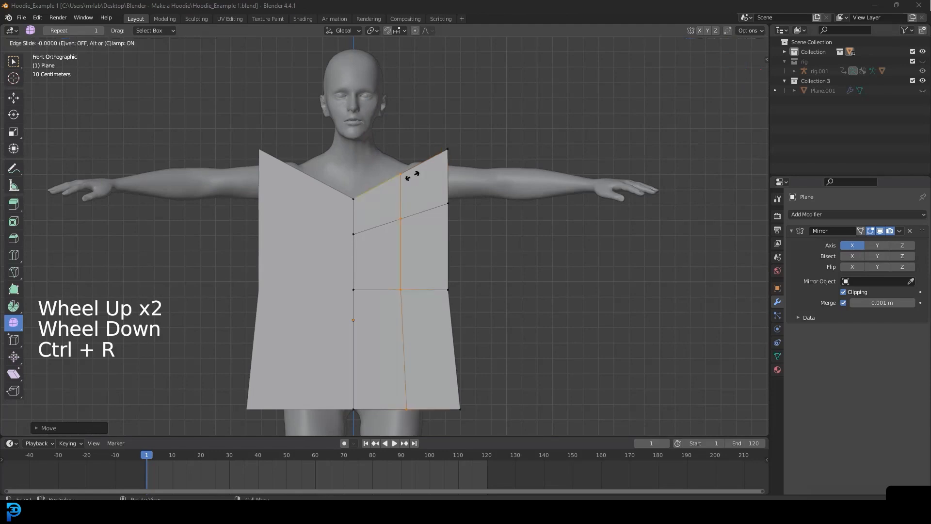
click(402, 173)
scroll(398, 206, up, 1)
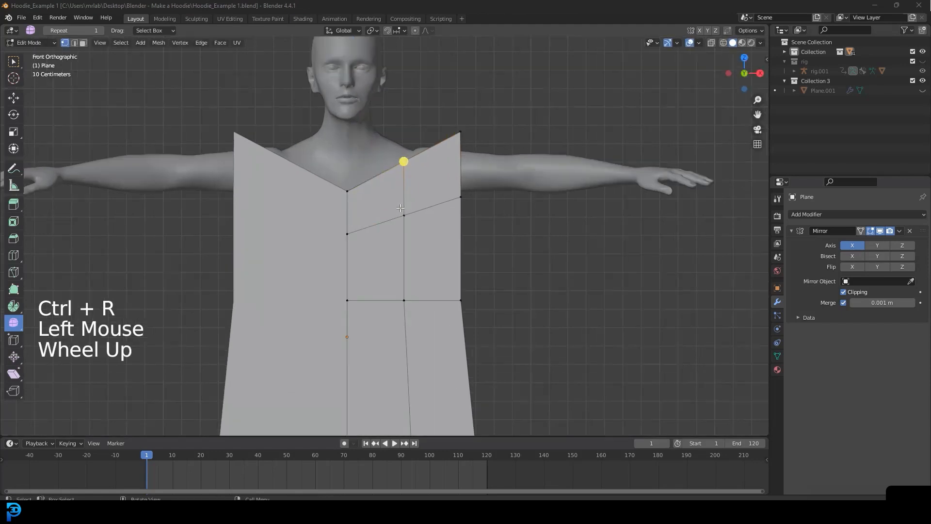
key(g)
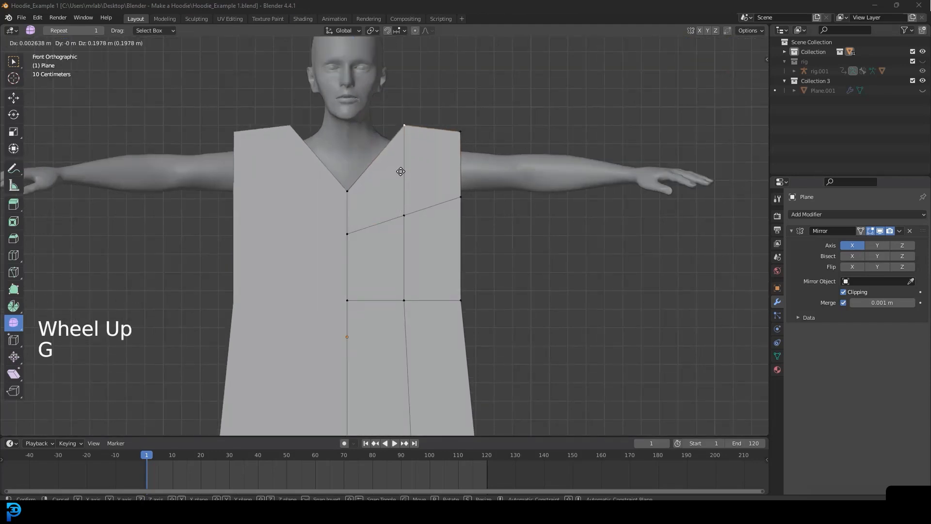
click(402, 171)
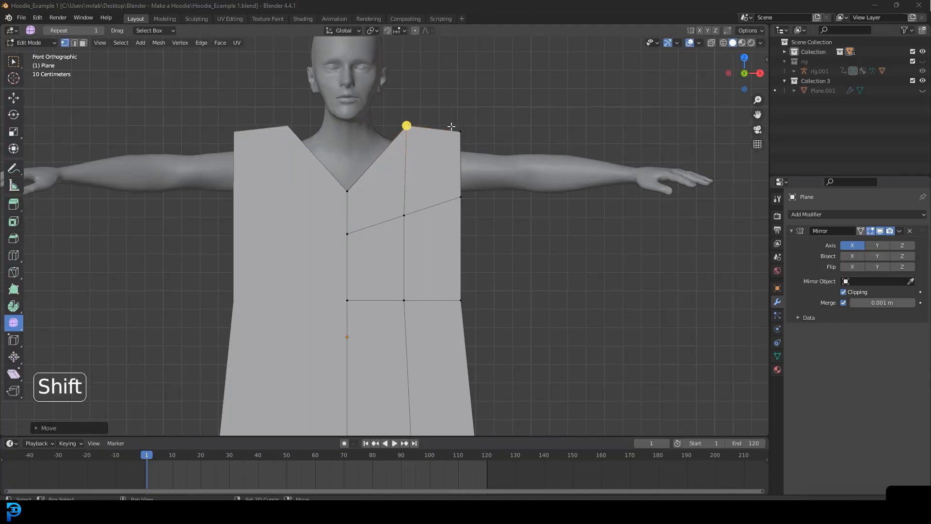
Examine the panel's shoulder edge in wireframe against the body's shoulder and arm
shift+middle_drag(461, 115, 438, 205)
scroll(438, 205, up, 1)
shift+click(448, 199)
key(z)
click(385, 202)
scroll(445, 210, up, 3)
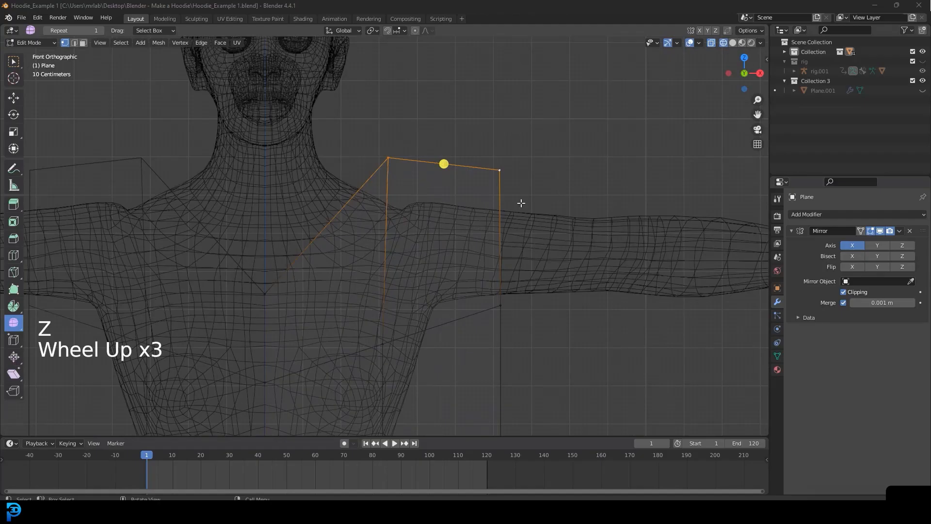
scroll(472, 200, down, 3)
key(z)
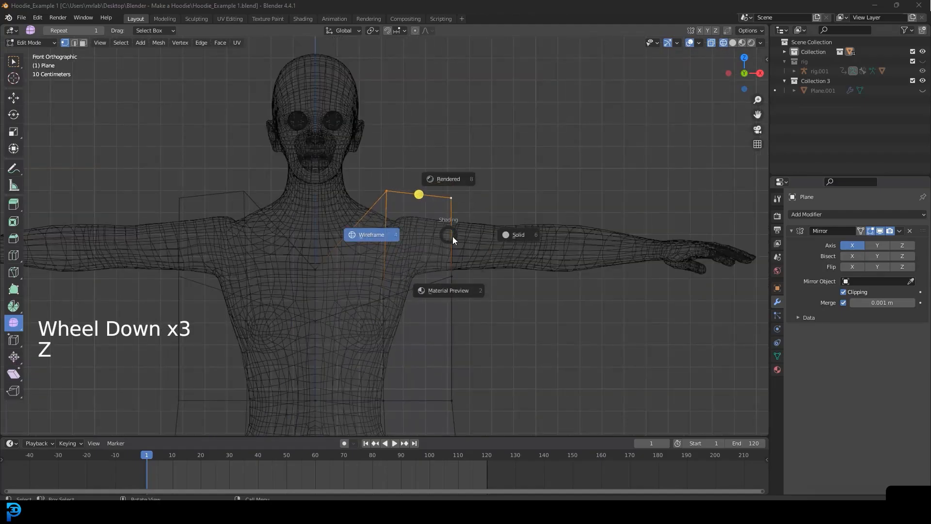
click(452, 237)
key(z)
click(626, 236)
Lower the outer chest-height vertex until it is level with the neighbouring middle vertex
scroll(461, 262, down, 4)
shift+middle_drag(428, 276, 439, 237)
scroll(451, 224, up, 2)
click(447, 208)
scroll(463, 221, up, 1)
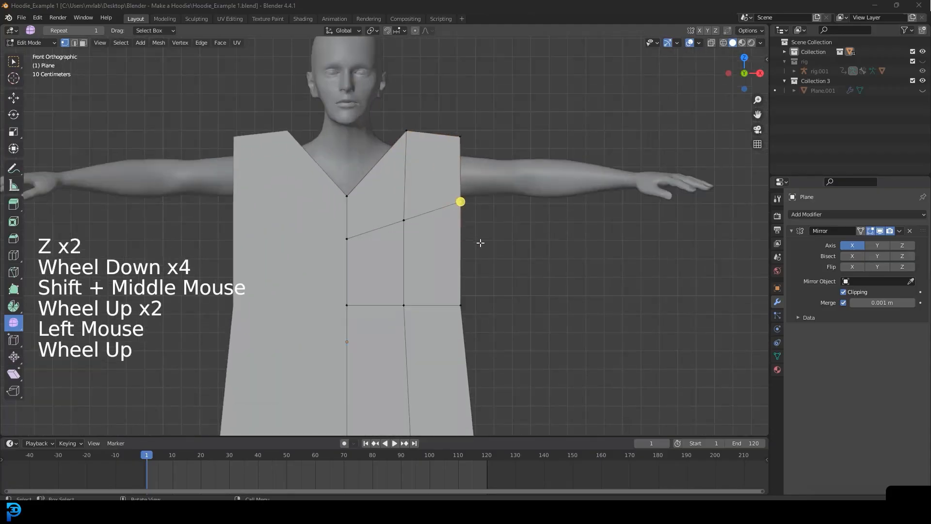
key(g)
click(461, 219)
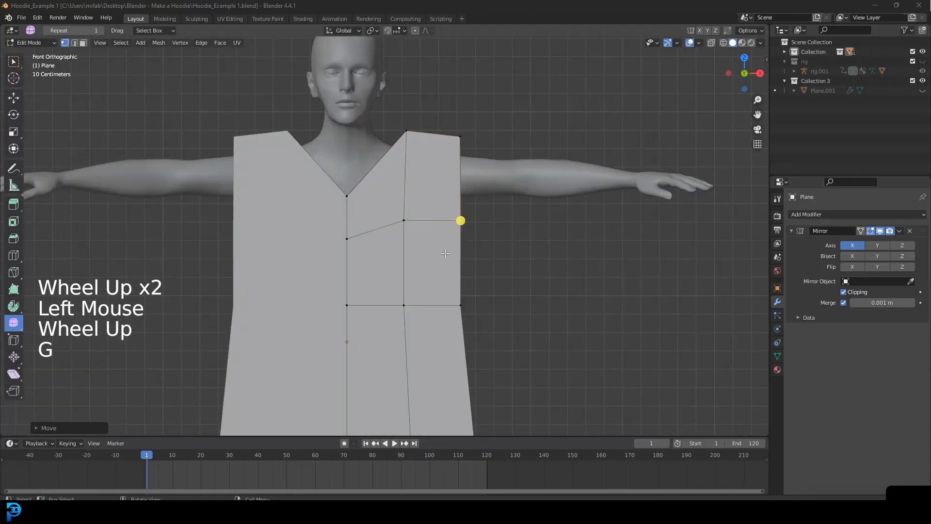
Lower the chest-height centre-line vertex and raise the neckline's centre vertex to make the V shallower
click(404, 220)
key(g)
click(347, 259)
key(g)
click(347, 180)
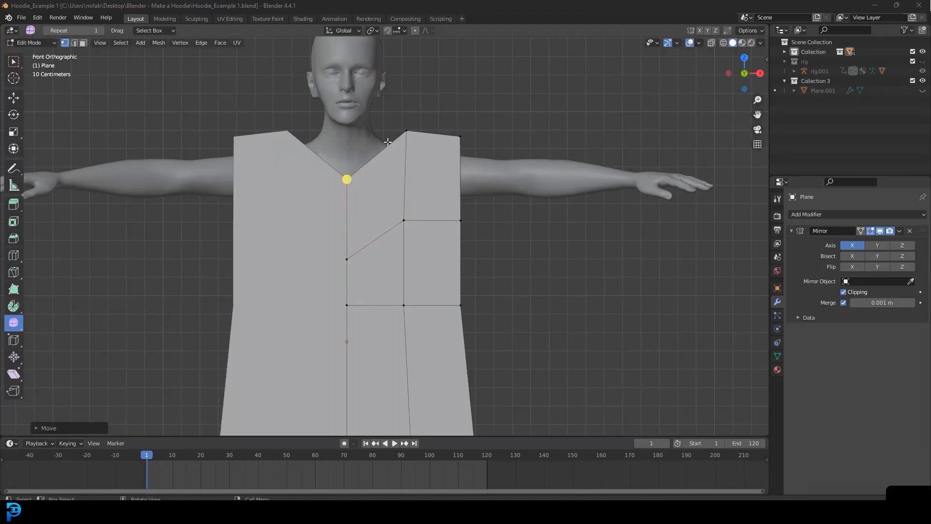
Lower the waist-height centre-line vertex about 0.095 m and add a horizontal loop cut midway through the lower section
click(347, 305)
shift+middle_drag(347, 306, 356, 202)
key(g)
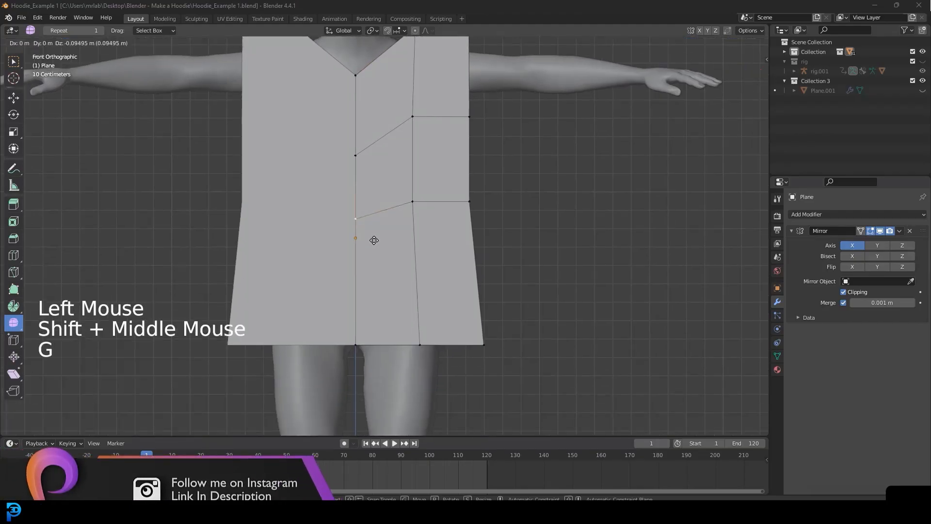
click(356, 218)
key(ctrl+r)
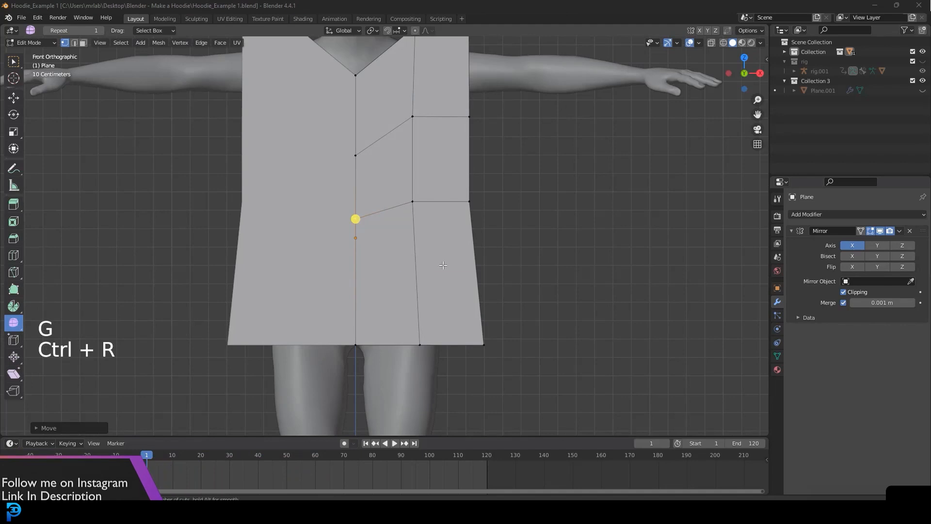
click(416, 275)
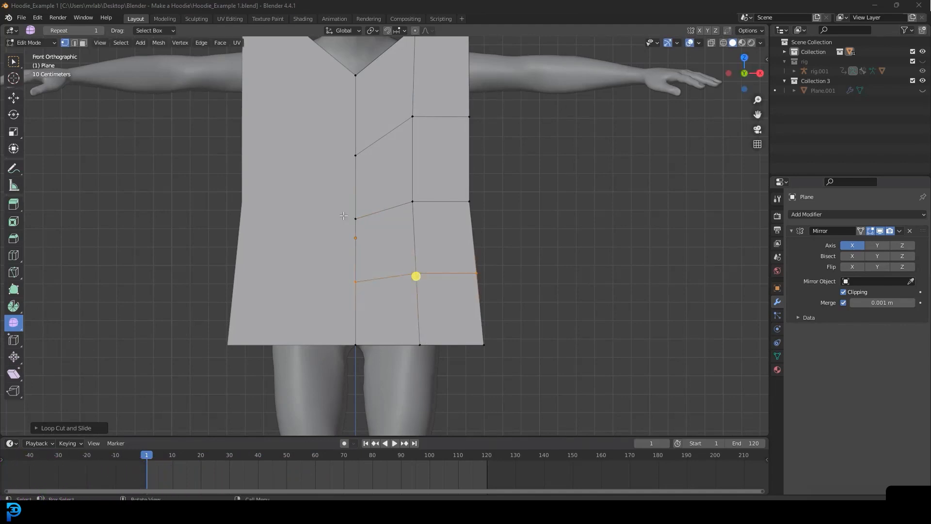
Try to slide the outer waist-height edge upward along the panel
click(412, 202)
shift+click(440, 202)
key(g)
key(g)
click(476, 165)
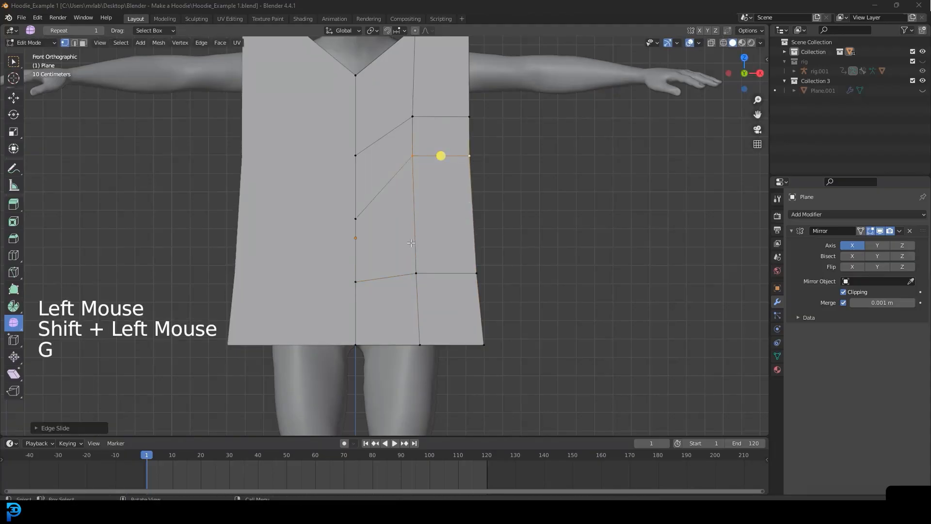
key(ctrl+z)
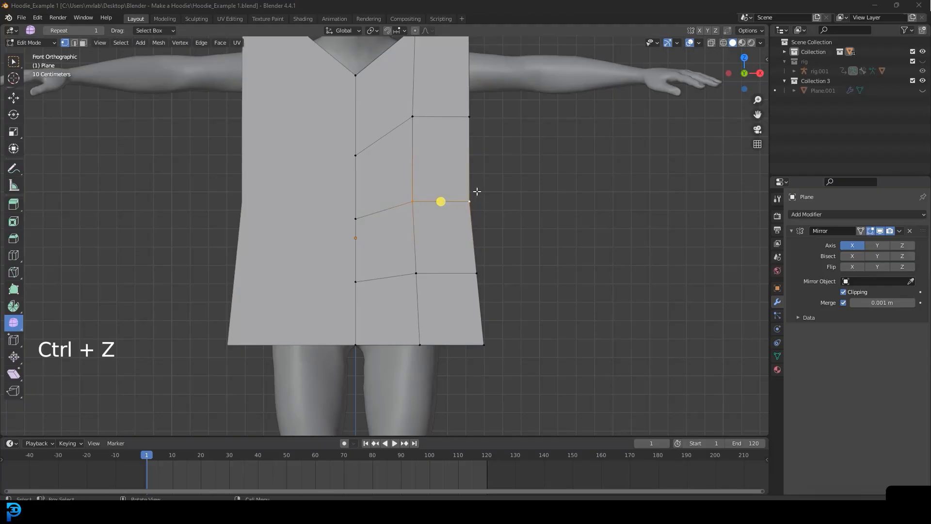
Select the two shoulder vertices and move them back about 0.25 m along Y towards the top of the shoulder
scroll(480, 184, down, 4)
key(alt+a)
middle_drag(482, 178, 459, 193)
scroll(456, 195, up, 1)
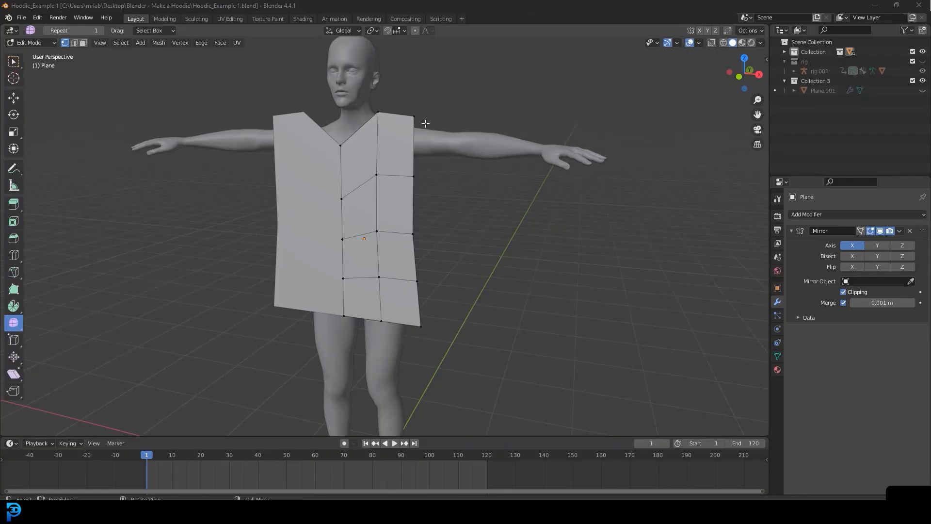
middle_drag(427, 117, 321, 212)
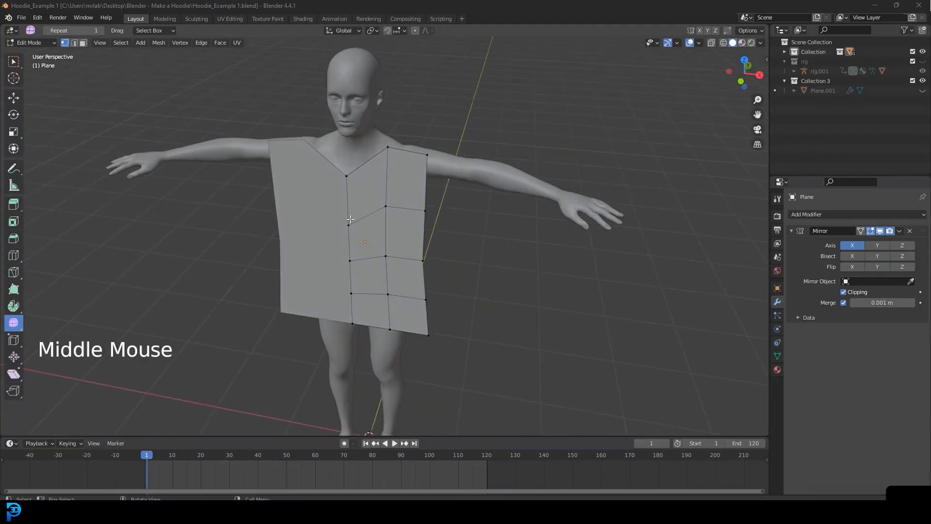
middle_drag(464, 259, 387, 245)
middle_drag(345, 141, 377, 147)
click(362, 145)
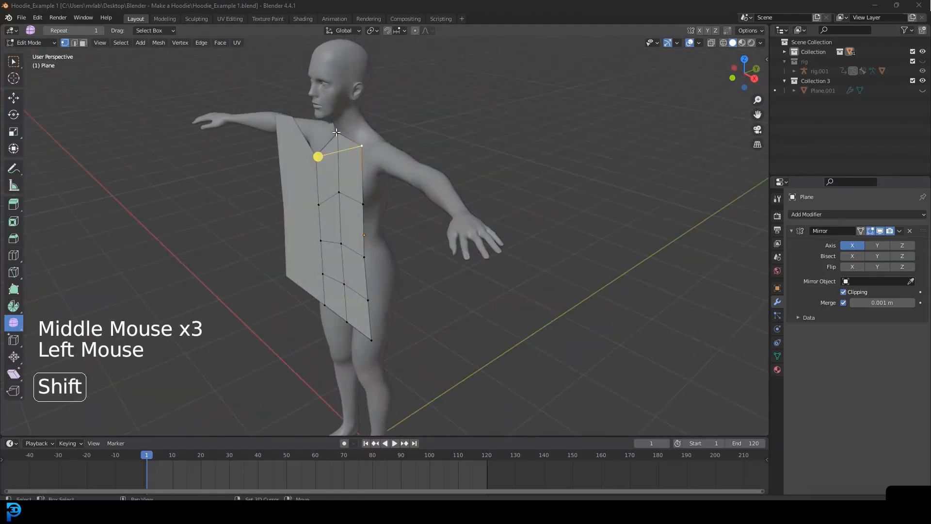
shift+click(336, 132)
key(KP_3)
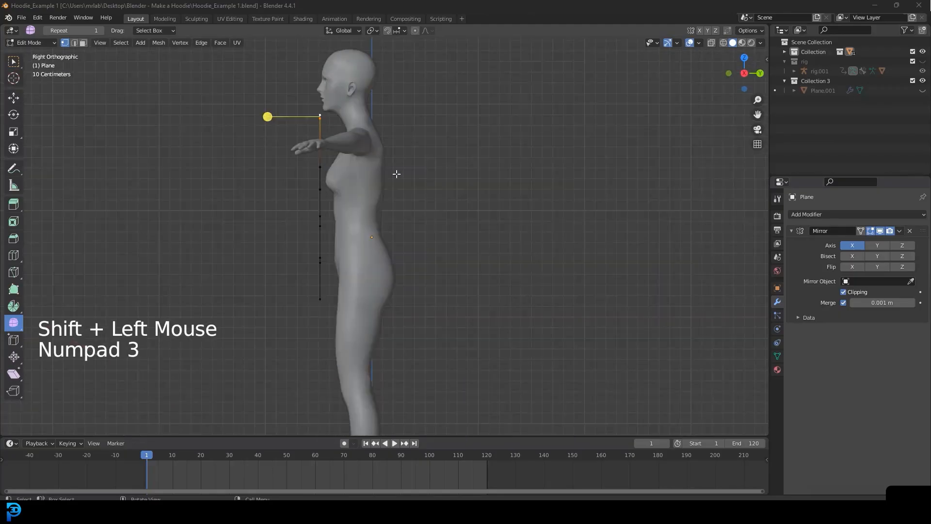
key(g)
key(y)
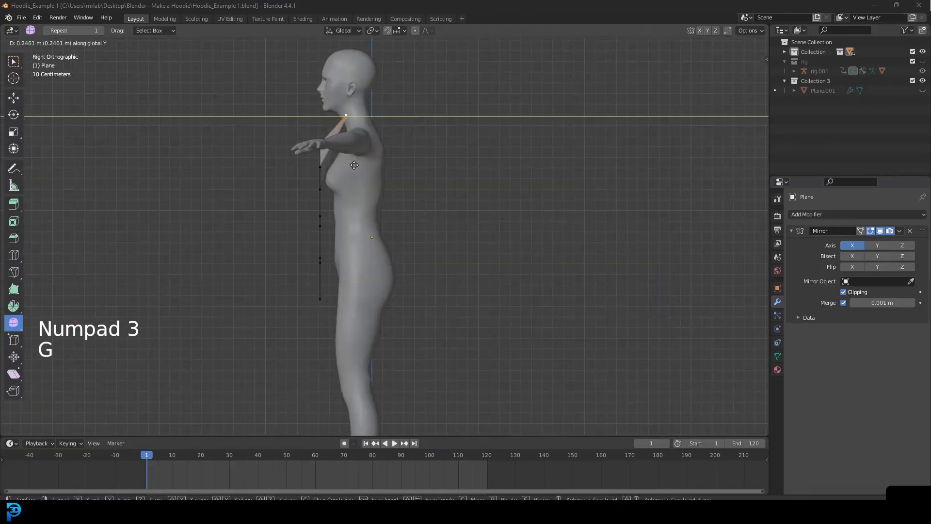
click(354, 165)
Move the neckline's centre vertex back along Y towards the base of the neck
middle_drag(354, 165, 458, 187)
click(306, 167)
middle_drag(306, 166, 359, 175)
key(g)
click(357, 185)
key(g)
key(y)
click(353, 169)
key(alt+a)
scroll(311, 206, up, 1)
middle_drag(298, 213, 365, 196)
scroll(379, 304, down, 1)
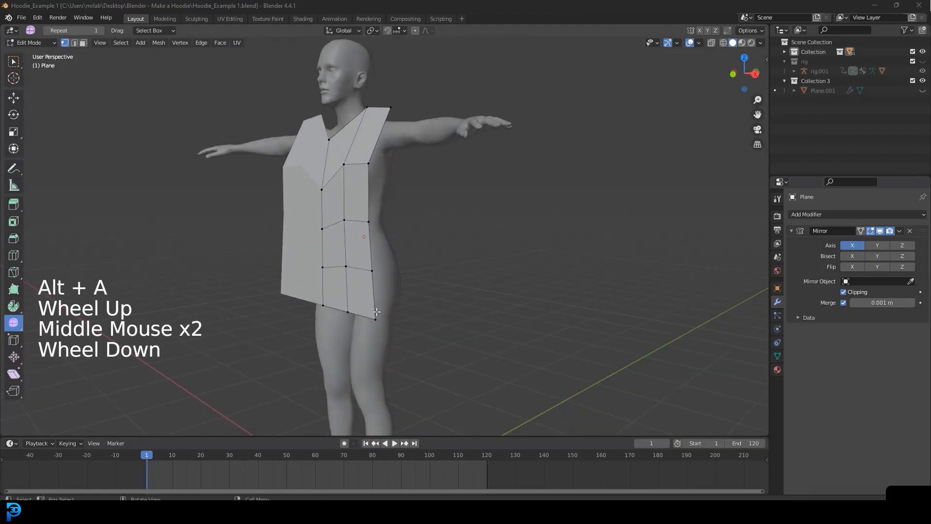
Select the outer side-edge vertices from chest to hem and move them back along Y around the side of the body
click(376, 318)
shift+click(373, 271)
shift+click(368, 164)
middle_drag(369, 164, 373, 204)
key(g)
key(y)
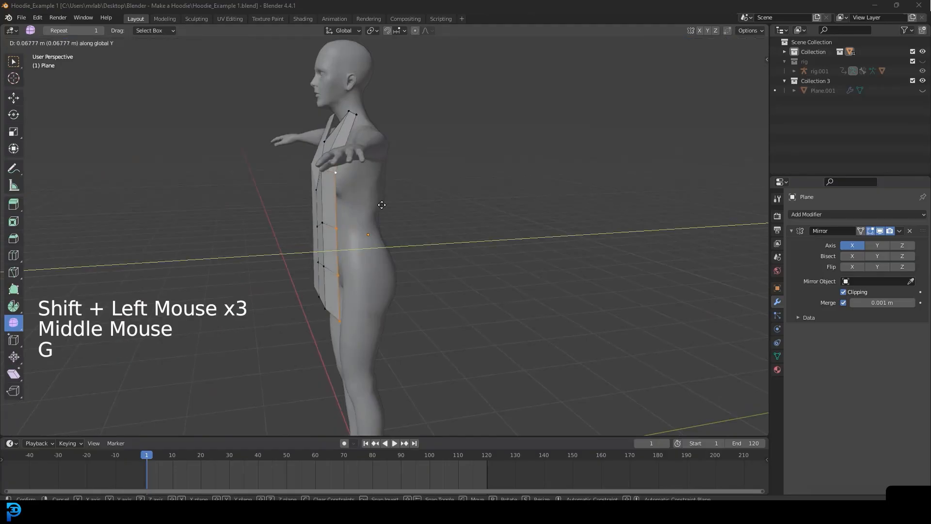
click(387, 205)
scroll(387, 206, down, 1)
mouse_move(387, 206)
middle_down()
mouse_move(287, 213)
mouse_move(340, 290)
mouse_move(437, 225)
mouse_move(281, 175)
mouse_move(404, 249)
mouse_move(378, 233)
mouse_move(403, 223)
mouse_move(338, 180)
mouse_move(339, 216)
mouse_move(403, 225)
mouse_move(401, 210)
middle_up()
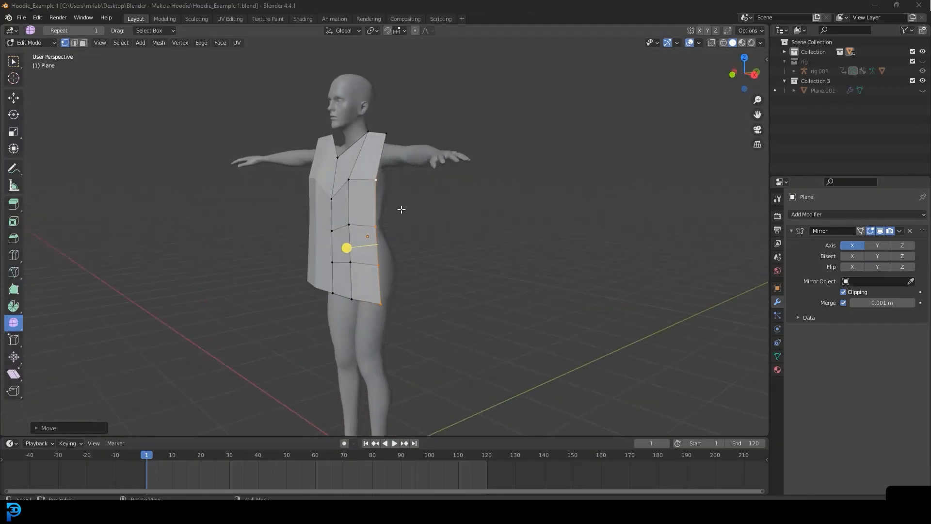
middle_drag(348, 199, 345, 273)
Duplicate the outer vertical edge between shoulder and armpit and place the copy slightly outward, leaving a narrow gap
key(KP_1)
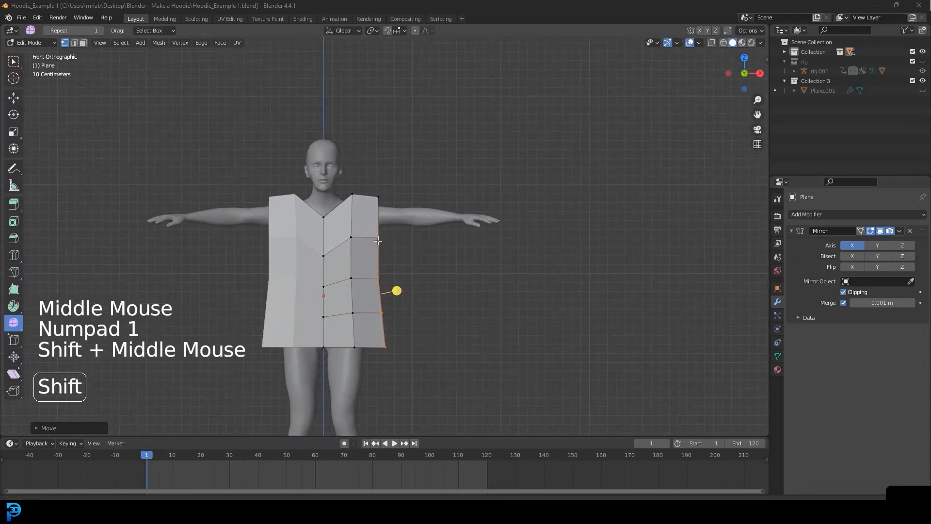
scroll(346, 274, up, 1)
click(380, 245)
scroll(361, 185, up, 2)
shift+click(358, 186)
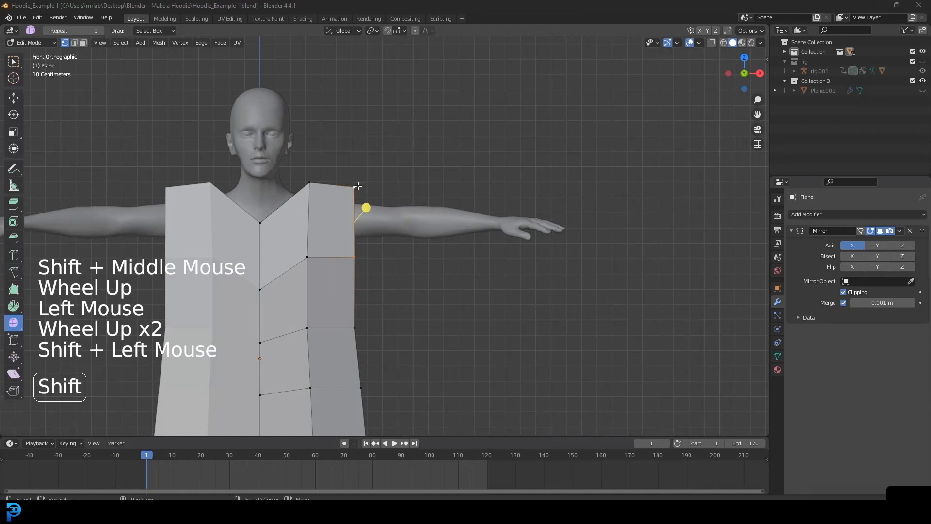
scroll(361, 211, up, 1)
key(shift+d)
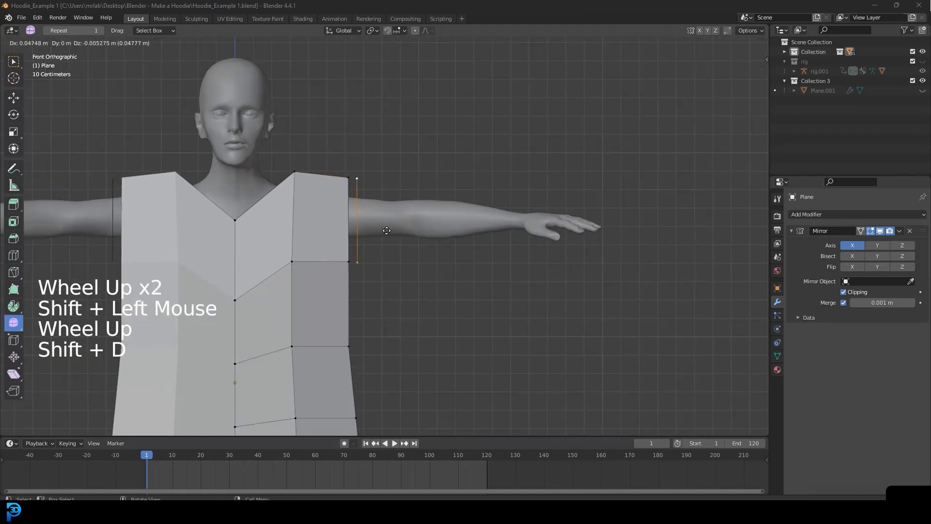
click(386, 230)
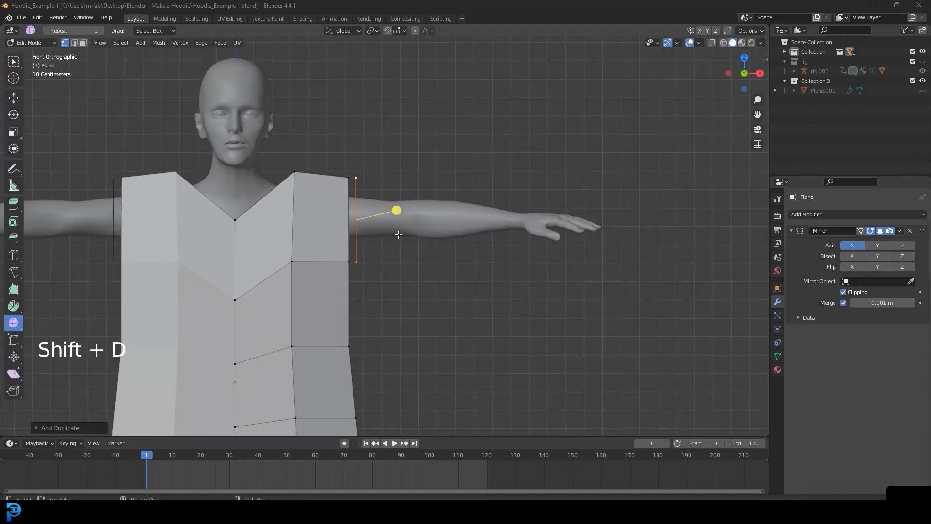
Extrude the duplicated edge about 0.36 m outward to the elbow and rotate the new edge to follow the arm's bend
key(KP_7)
shift+middle_drag(397, 228, 381, 292)
scroll(381, 291, up, 2)
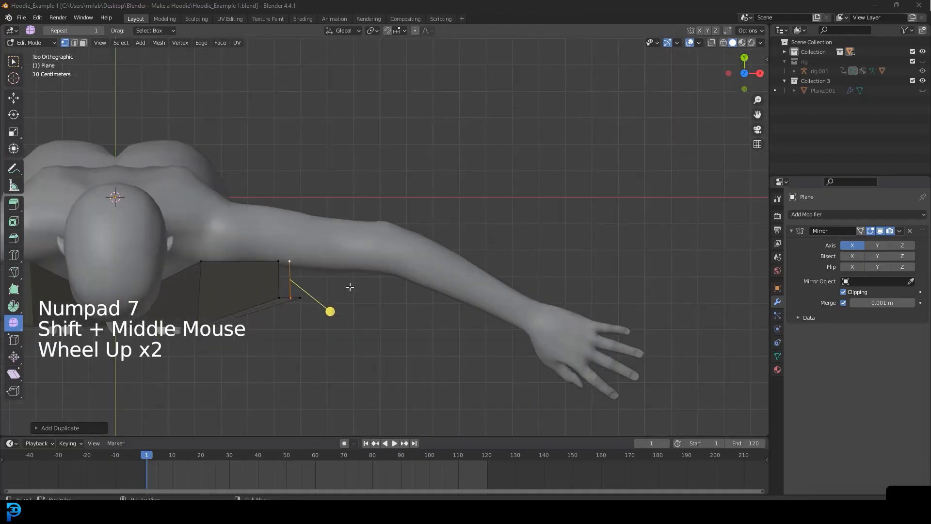
key(e)
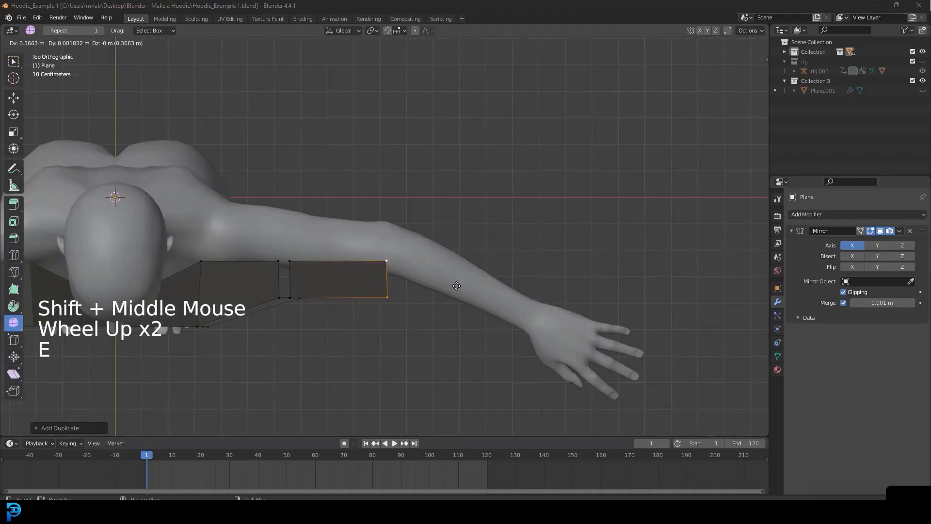
click(446, 286)
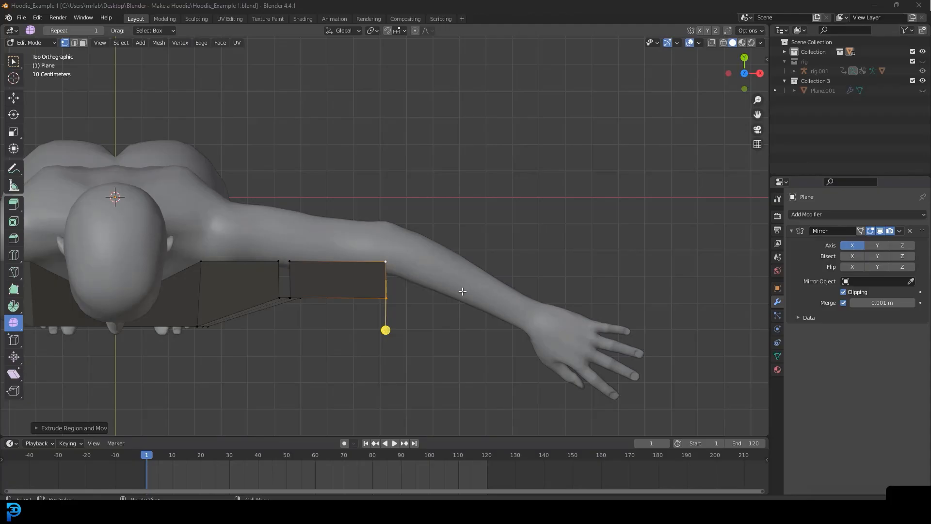
key(r)
click(482, 367)
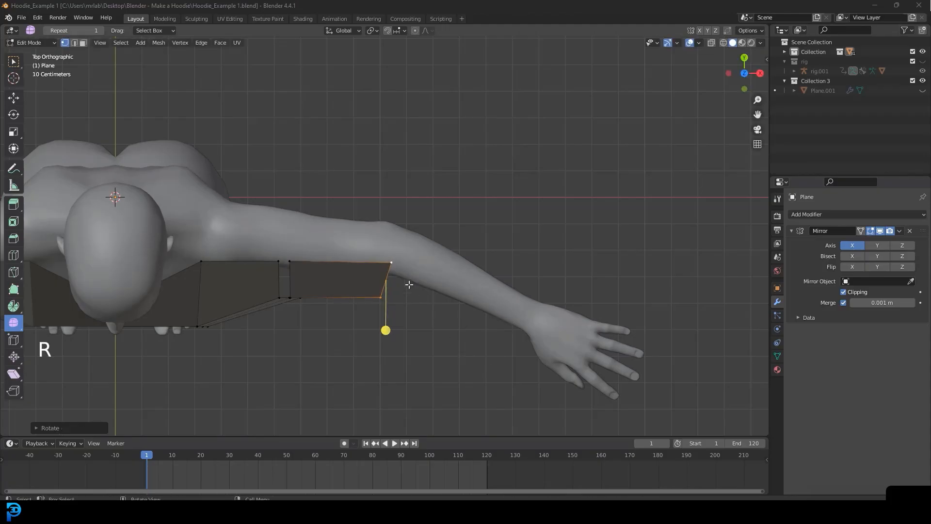
Extrude the elbow edge along the forearm to the wrist and shift the wrist edge about 0.07 m forward and inward
key(e)
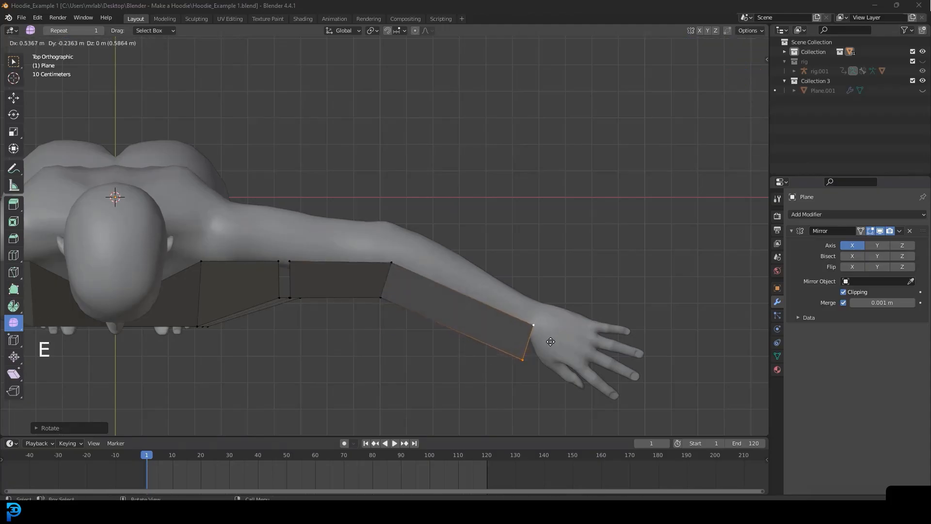
click(571, 352)
middle_drag(572, 352, 334, 285)
middle_drag(283, 309, 309, 307)
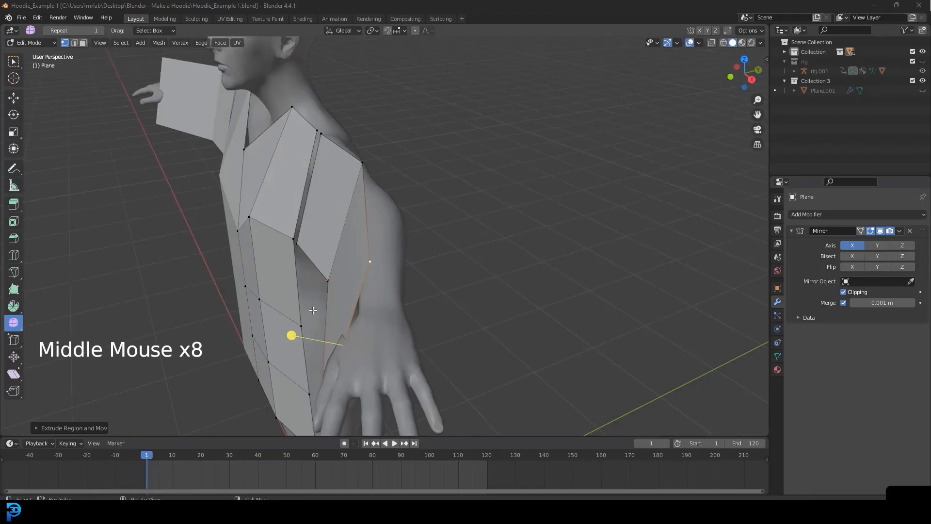
key(g)
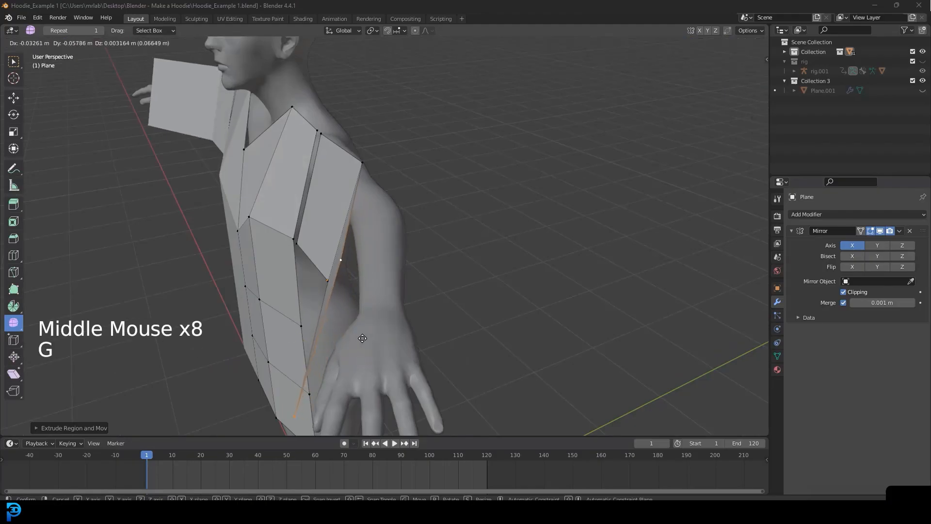
click(359, 337)
Select the sleeve's elbow edge and move it to sit in front of the arm
scroll(359, 337, down, 3)
middle_drag(301, 271, 268, 343)
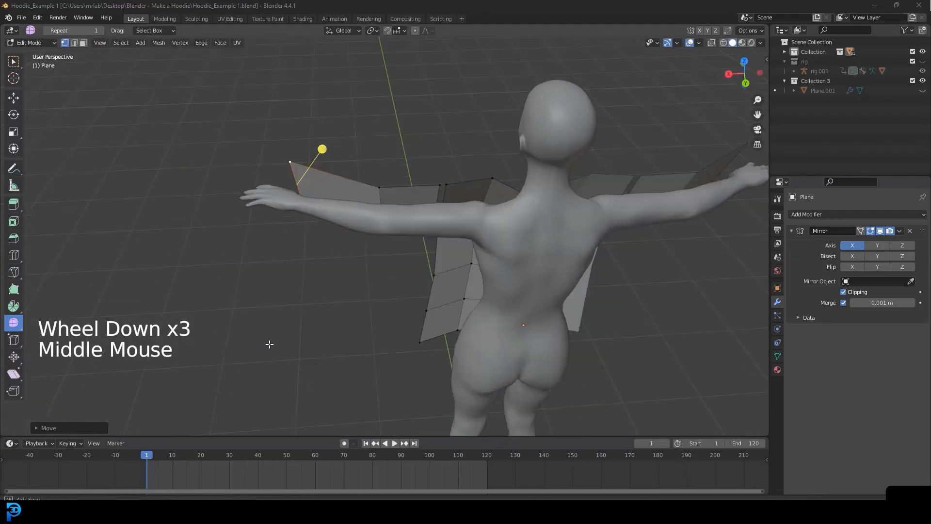
scroll(310, 246, up, 1)
key(alt+a)
alt+shift+click(364, 194)
middle_drag(364, 194, 546, 169)
key(g)
click(398, 246)
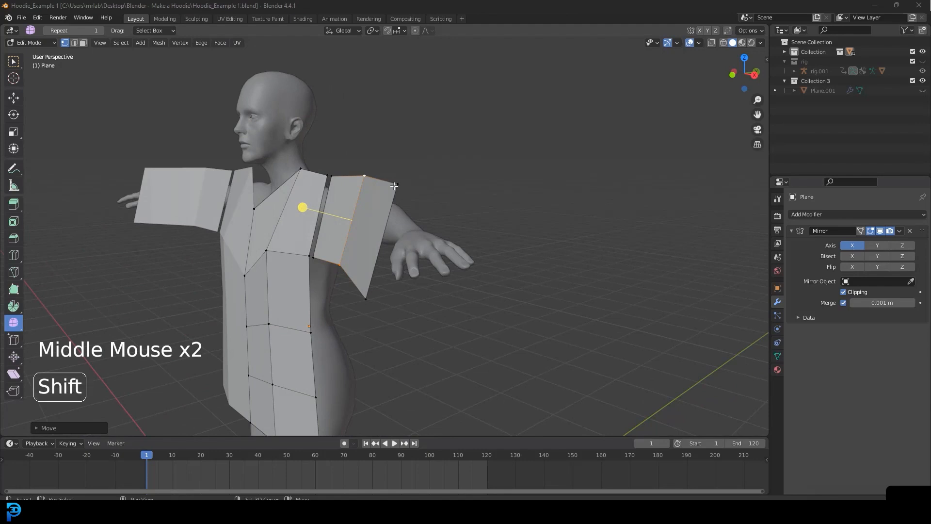
Add the two wrist vertices to the elbow edge selection and rotate the forearm section about 18°
shift+click(394, 186)
shift+click(366, 298)
mouse_move(456, 291)
middle_down()
mouse_move(443, 285)
mouse_move(451, 289)
middle_up()
key(r)
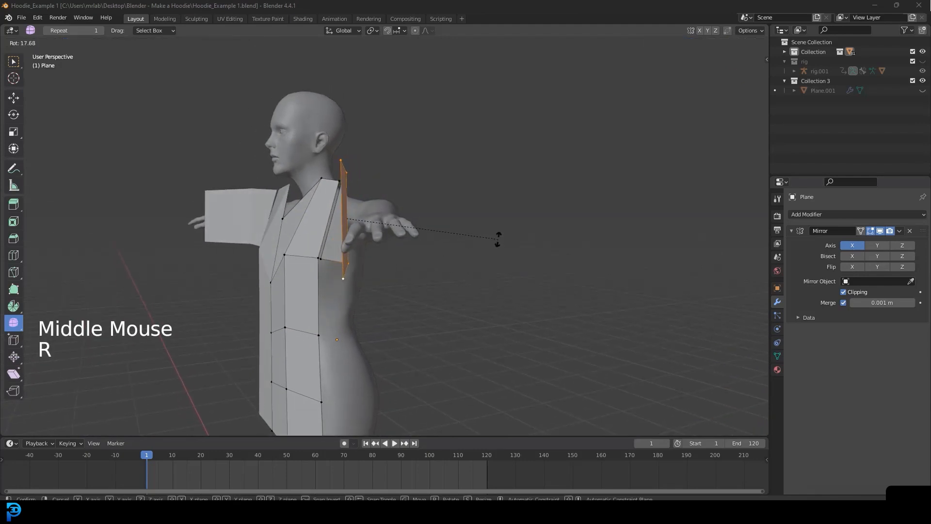
click(498, 240)
middle_drag(458, 241, 400, 235)
key(alt+a)
scroll(479, 255, down, 2)
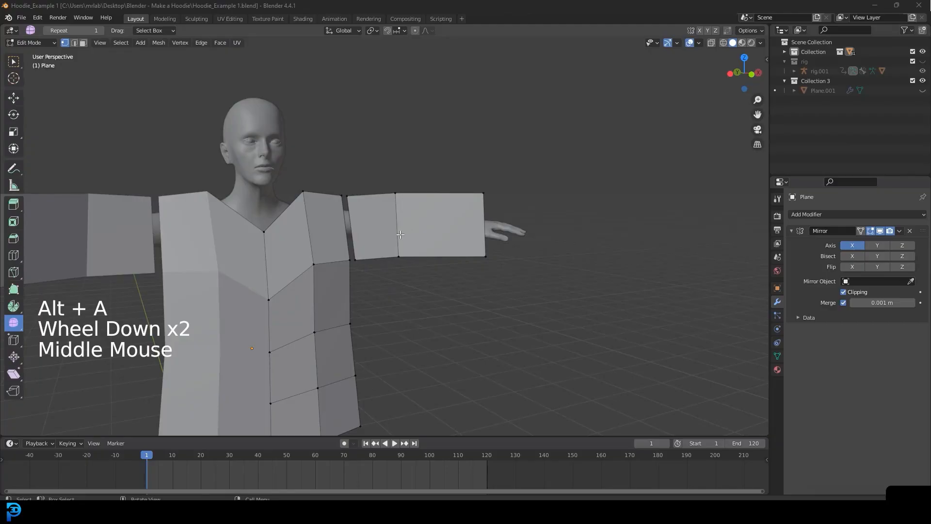
Add one centred loop cut across the upper chest and another along the middle of the sleeve's length
key(KP_1)
scroll(251, 261, up, 3)
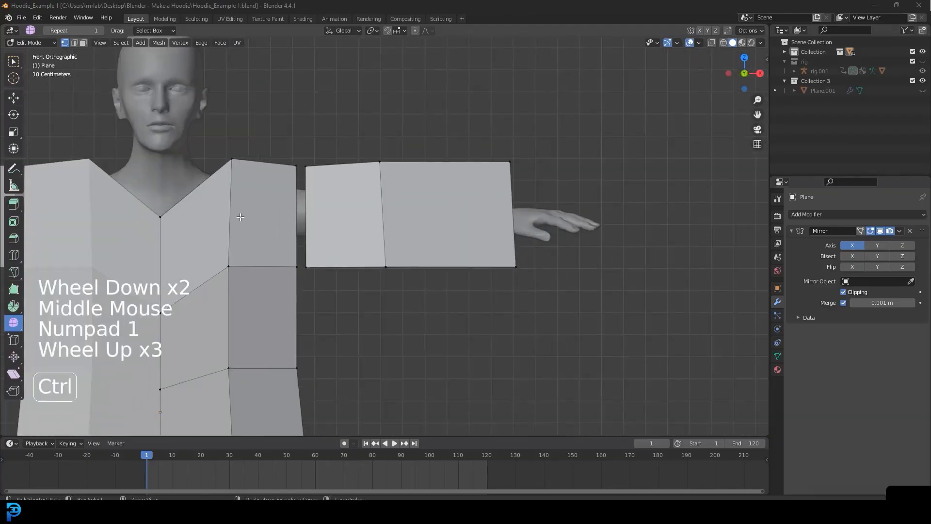
key(ctrl+r)
click(236, 215)
right_click(238, 227)
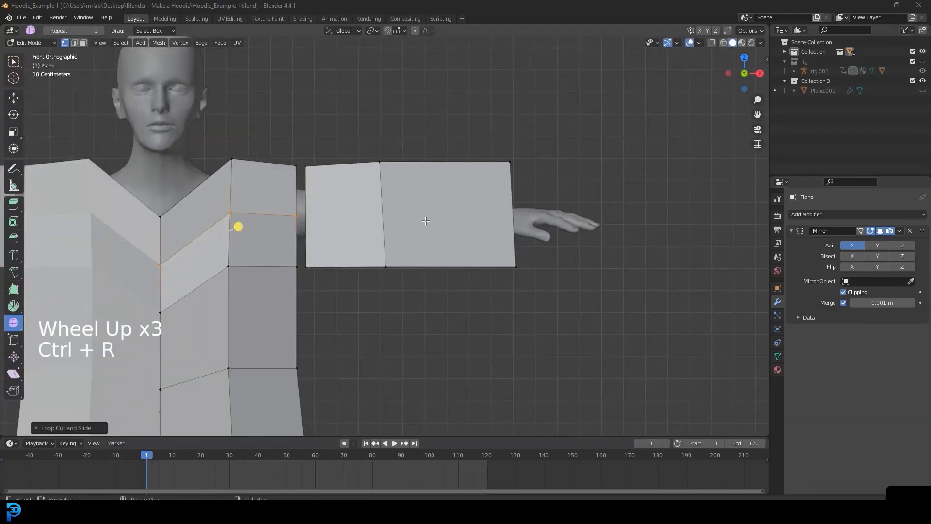
key(ctrl+r)
click(386, 209)
right_click(397, 162)
Try to join the front panel's armhole edge to the sleeve's inner edge with Bridge Edge Loops
scroll(397, 162, down, 3)
middle_drag(371, 187, 349, 270)
scroll(349, 270, up, 3)
shift+middle_drag(291, 286, 341, 285)
scroll(341, 284, up, 1)
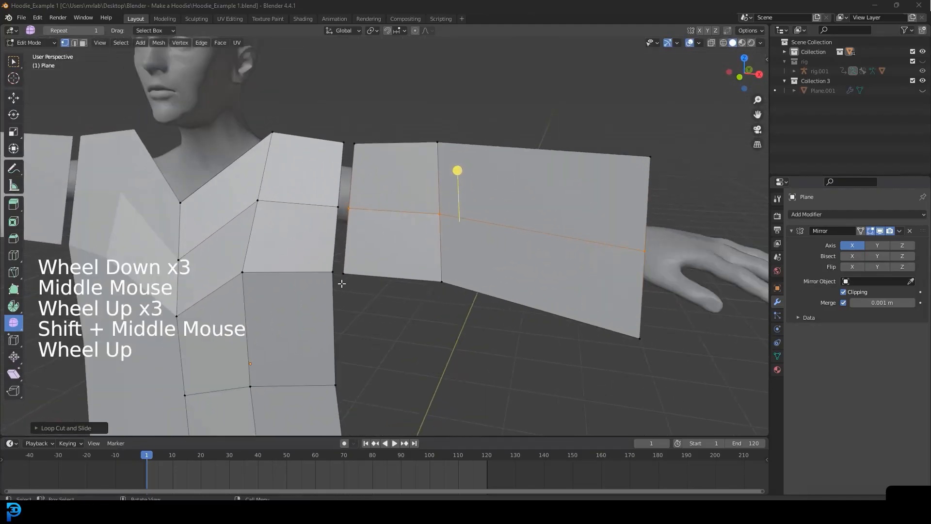
click(344, 274)
shift+click(351, 209)
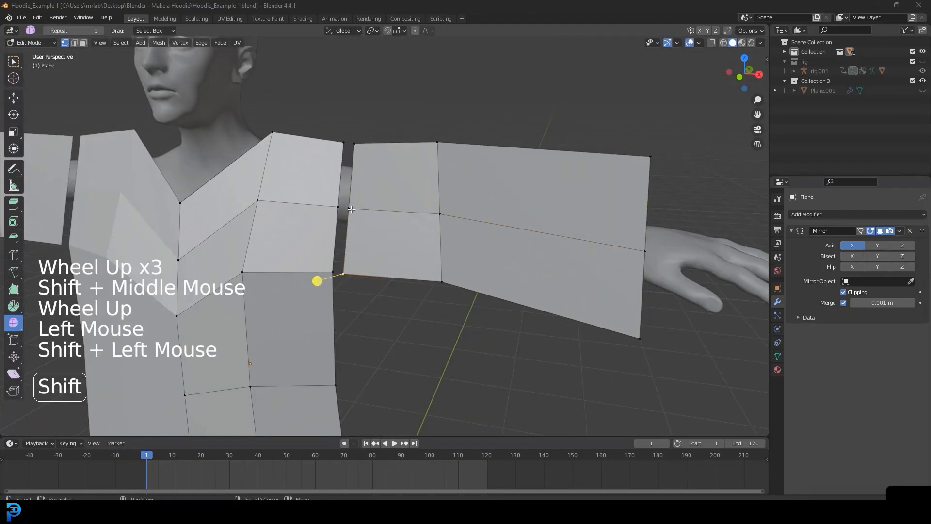
shift+click(355, 142)
scroll(322, 269, up, 2)
click(325, 290)
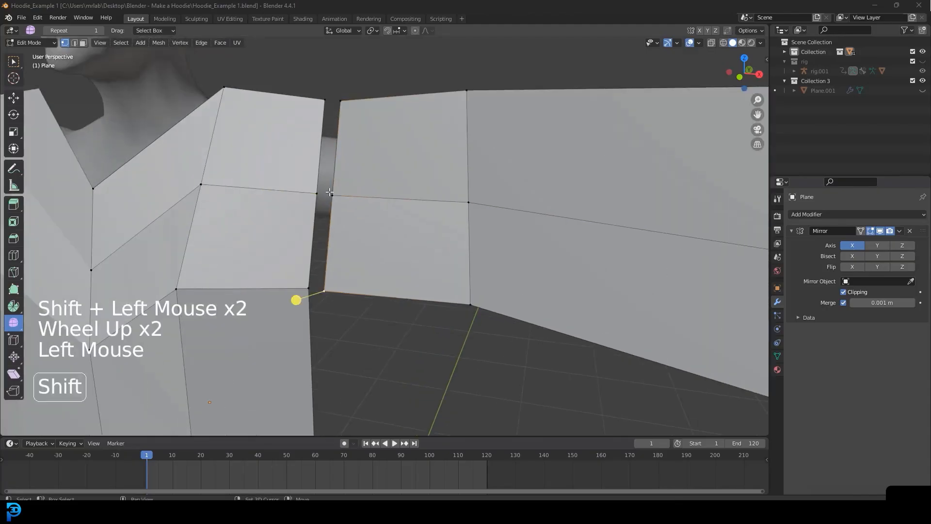
shift+click(333, 195)
shift+click(346, 97)
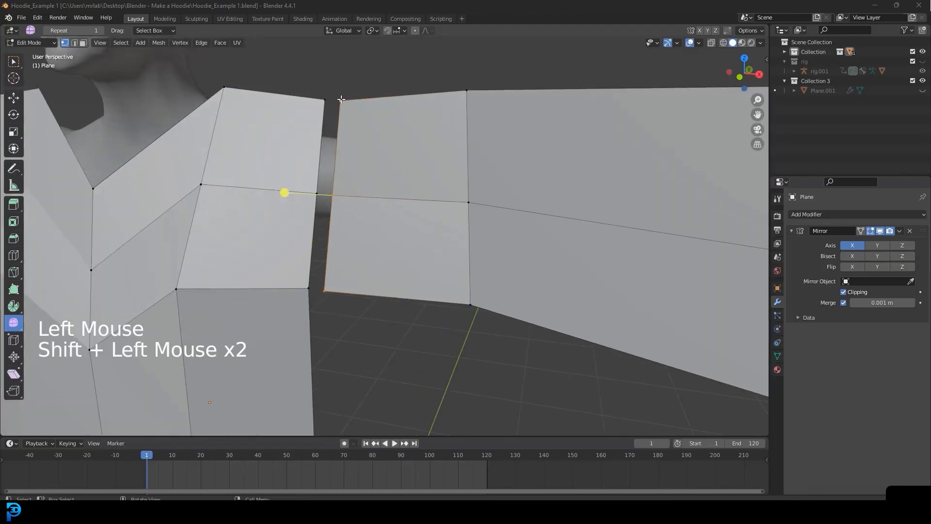
click(325, 99)
shift+click(313, 193)
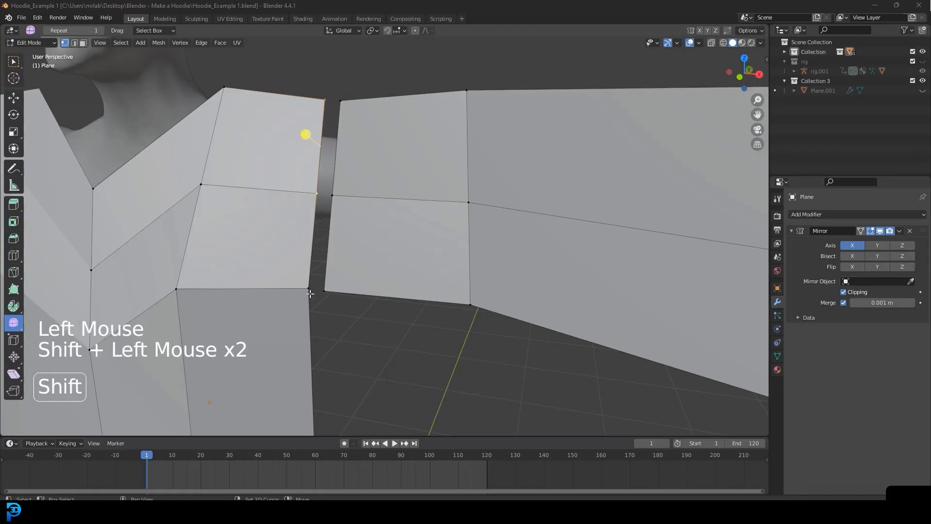
shift+click(333, 204)
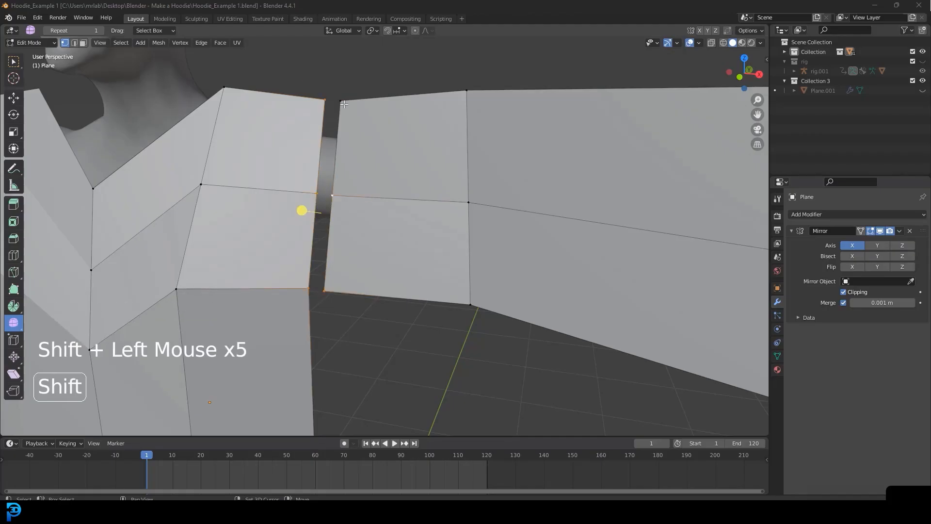
key(ctrl+e)
click(335, 124)
scroll(301, 187, down, 2)
middle_drag(302, 187, 348, 218)
key(ctrl+z)
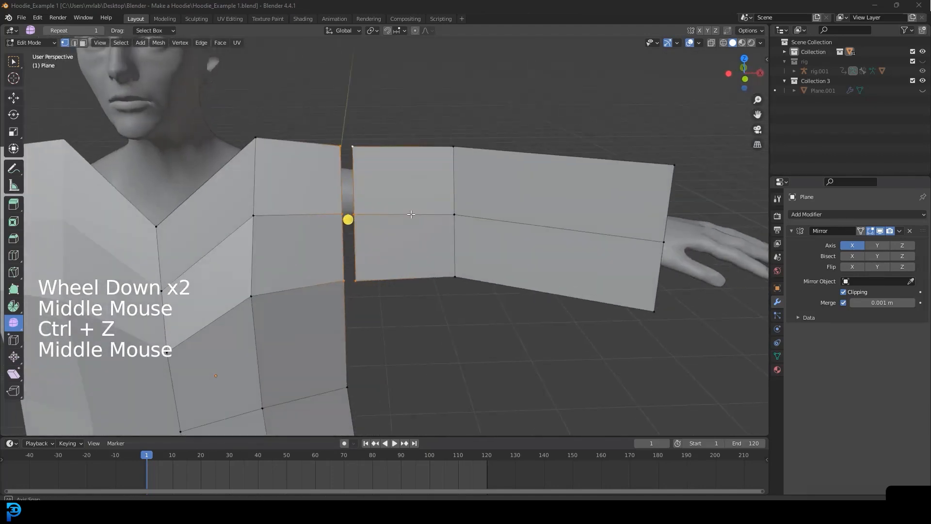
Select the upper two vertices of the sleeve's inner edge and subdivide the edge between them
scroll(328, 208, up, 2)
click(321, 100)
shift+click(343, 206)
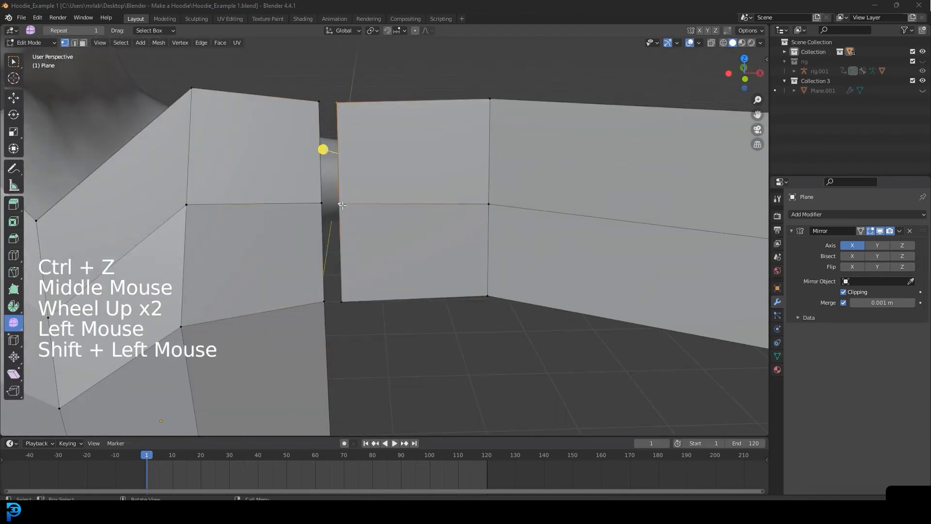
key(w)
right_click(367, 183)
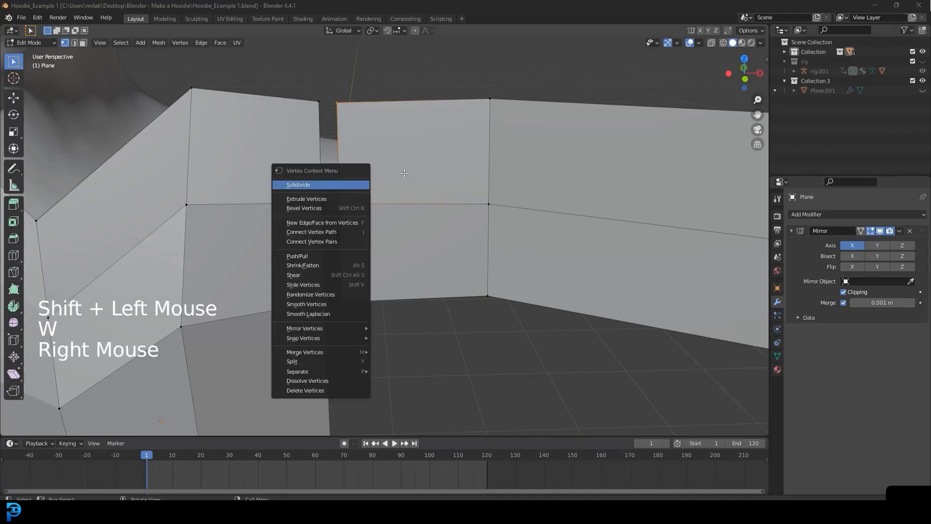
right_click(375, 184)
click(375, 183)
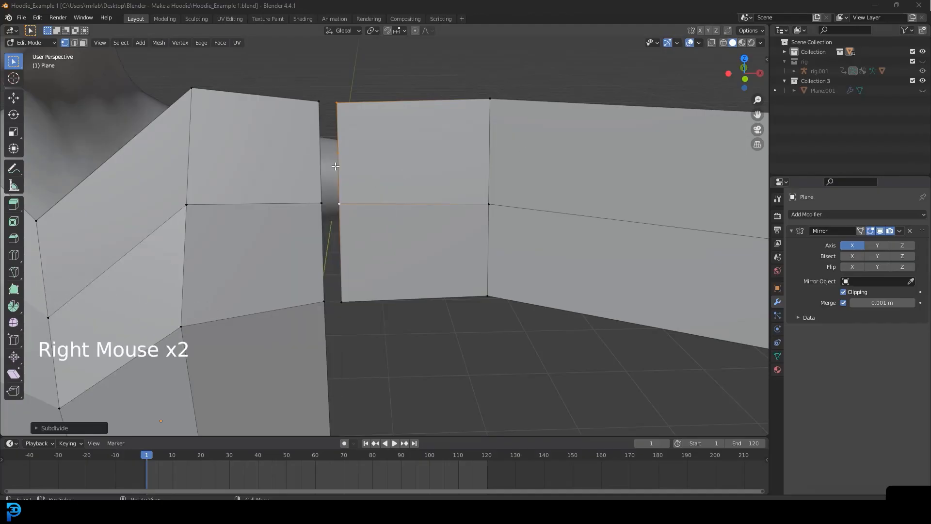
Try bridging the three armhole vertices to the upper part of the sleeve's inner edge
shift+click(319, 103)
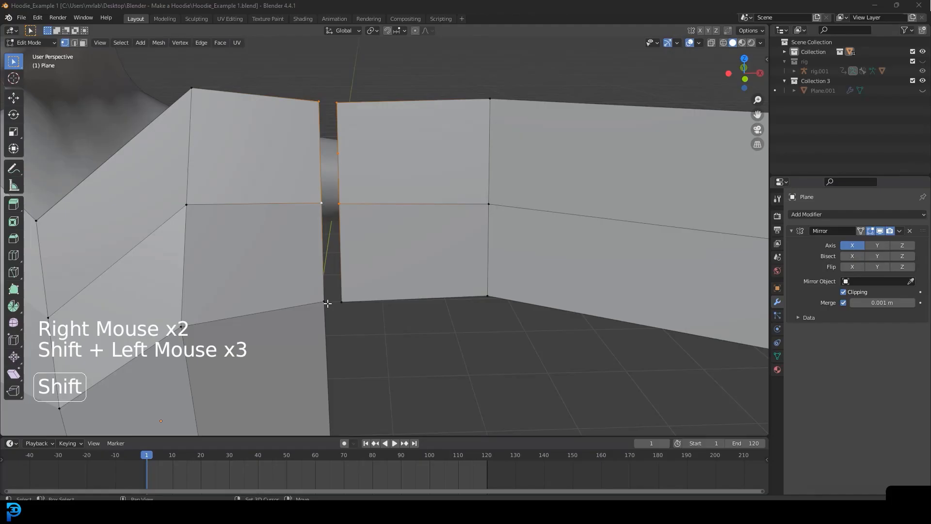
key(ctrl+e)
click(324, 278)
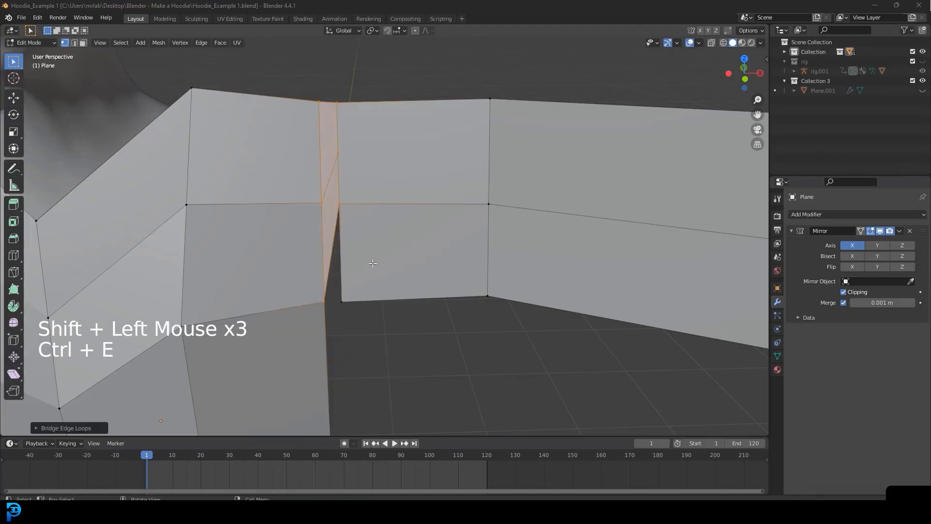
scroll(373, 263, down, 2)
middle_drag(373, 263, 335, 297)
scroll(334, 296, up, 2)
key(ctrl+z)
Retry bridging the armhole and sleeve edges with the sleeve's lowest inner vertex included, and undo the attempt
shift+click(331, 299)
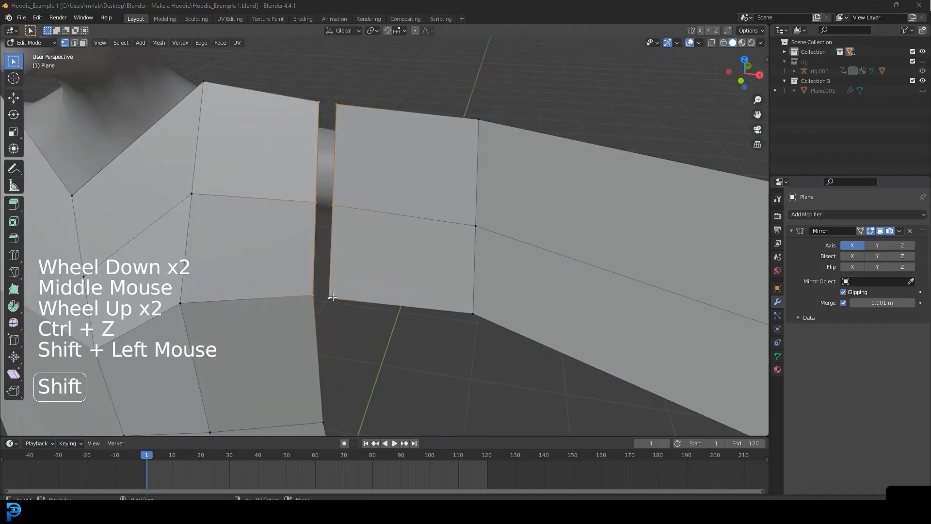
key(ctrl+e)
click(330, 278)
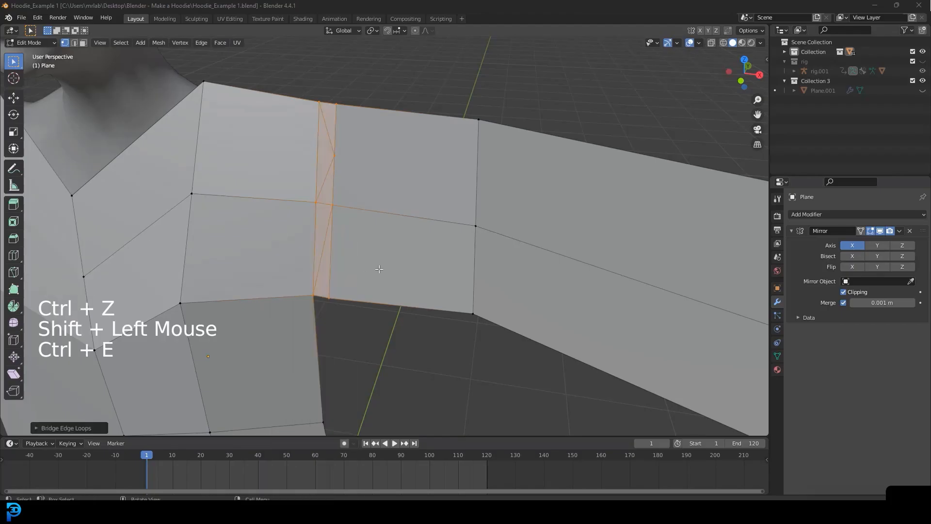
scroll(330, 278, down, 3)
middle_drag(331, 278, 360, 277)
scroll(376, 250, up, 3)
scroll(396, 232, down, 1)
middle_drag(396, 231, 345, 233)
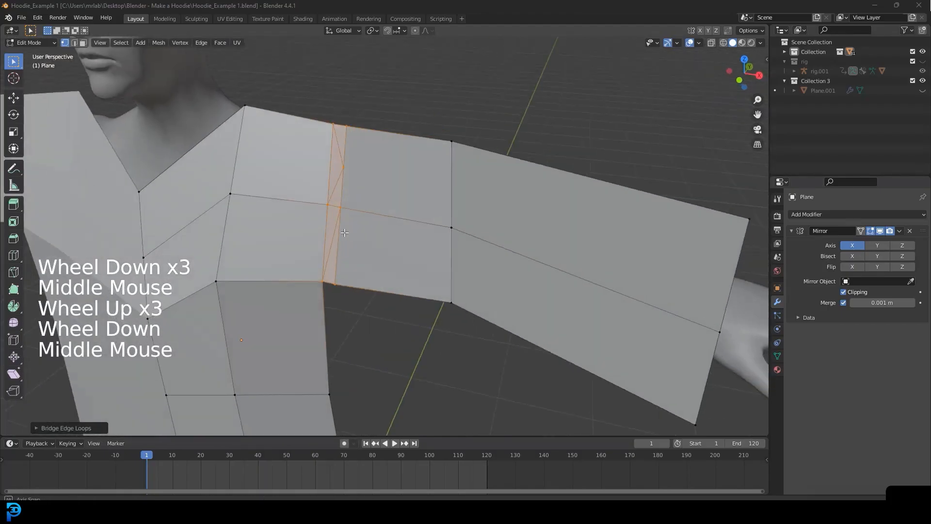
key(ctrl+z)
key(ctrl+z)
key(ctrl+z)
key(ctrl+z)
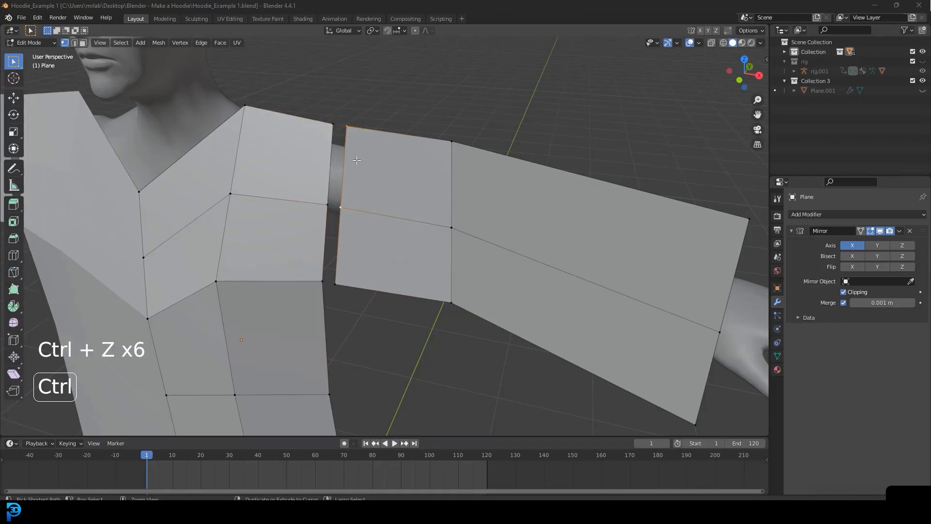
Add a centred horizontal loop cut to each of the three lower sections of the front panel
scroll(296, 261, down, 1)
middle_drag(296, 261, 372, 171)
key(alt+a)
scroll(310, 252, down, 2)
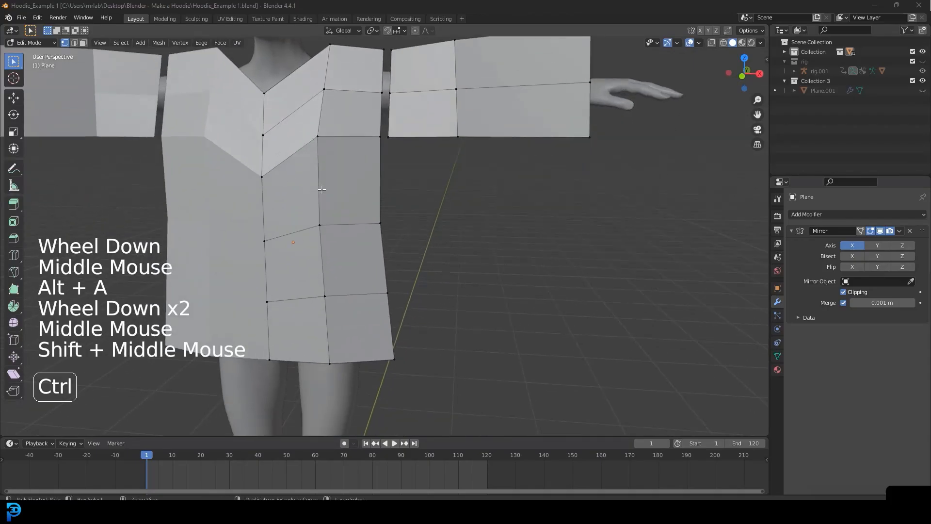
key(ctrl+r)
click(323, 189)
right_click(323, 189)
key(ctrl+r)
click(312, 267)
right_click(312, 266)
key(ctrl+r)
click(333, 336)
right_click(334, 336)
middle_drag(366, 232, 366, 243)
key(alt+a)
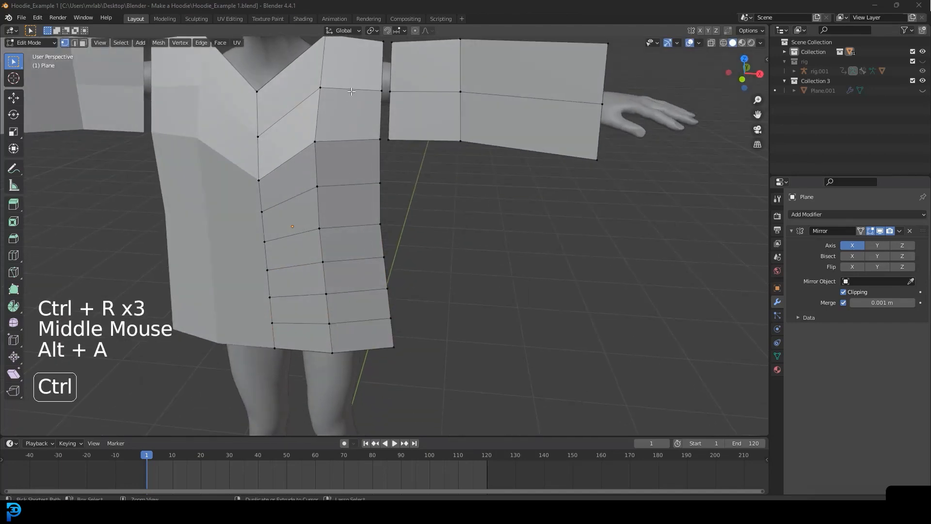
Add centred vertical loop cuts through the outer and inner columns of the front panel
key(ctrl+r)
click(352, 91)
right_click(352, 91)
scroll(351, 91, down, 1)
middle_drag(349, 121, 319, 195)
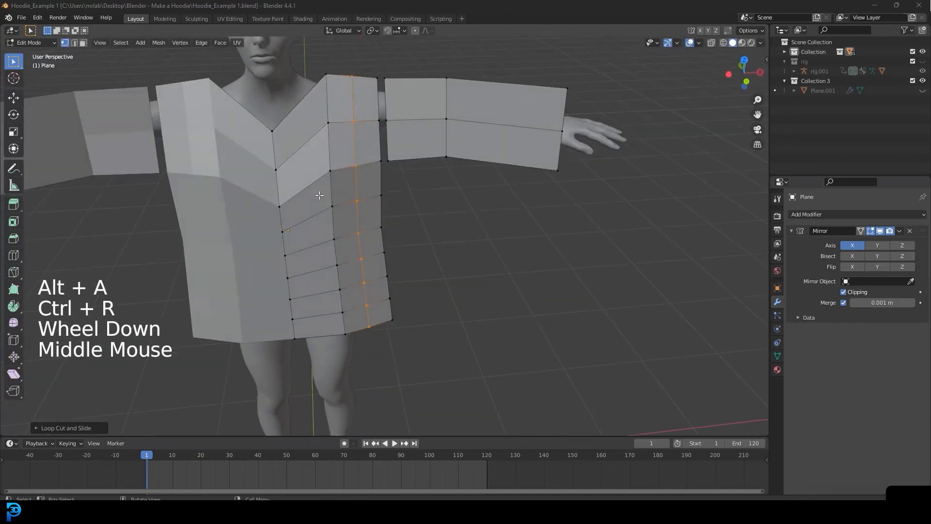
key(ctrl+r)
click(319, 196)
right_click(320, 195)
key(alt+a)
Add a centred vertical loop cut across the sleeve's outer section
middle_drag(443, 206, 385, 198)
scroll(385, 198, up, 2)
middle_drag(389, 148, 561, 139)
key(ctrl+r)
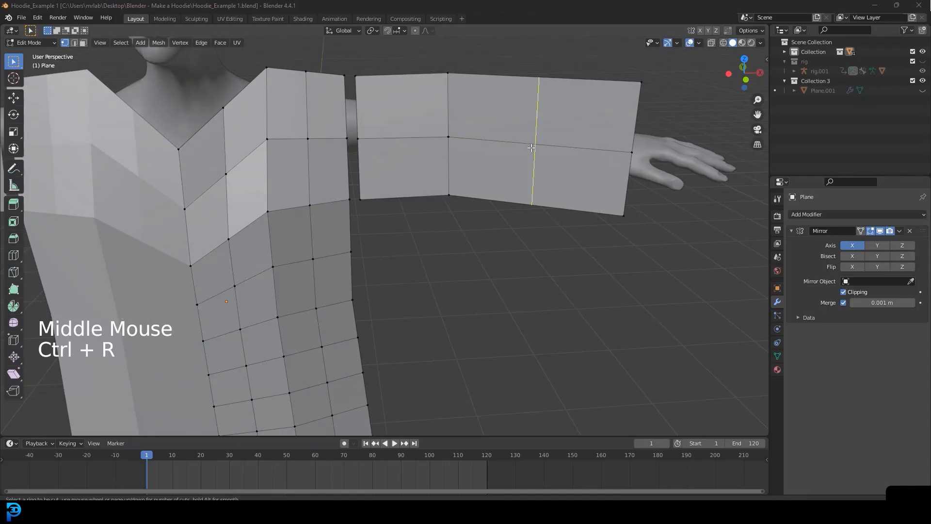
click(531, 146)
right_click(531, 145)
Try sliding the sleeve's new edge loop toward the cuff, and undo the slide
middle_drag(531, 145, 610, 83)
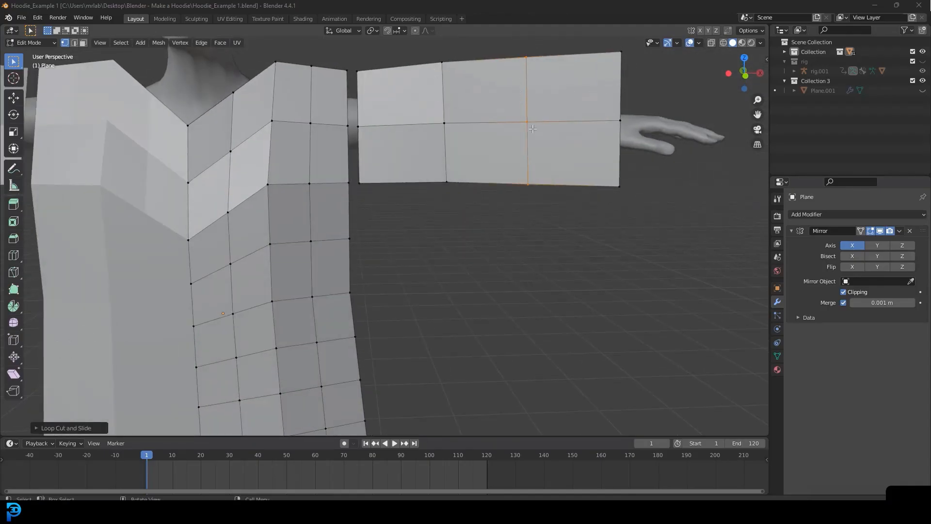
key(g)
key(g)
click(581, 161)
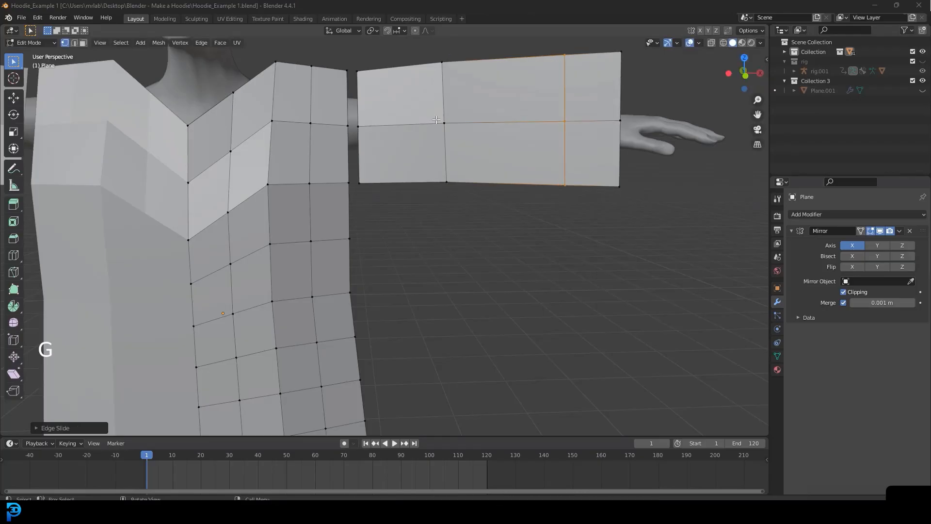
key(ctrl+z)
middle_drag(572, 95, 486, 117)
key(alt+a)
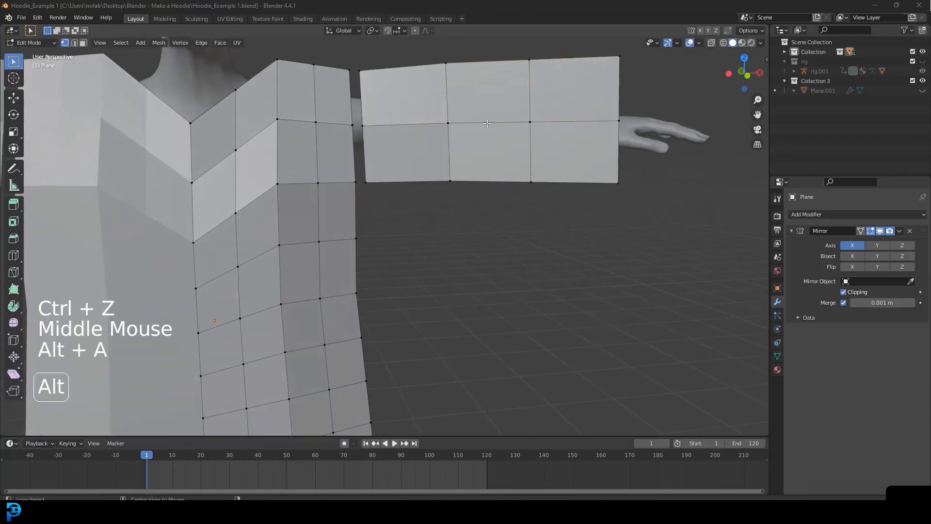
Add a vertical loop cut through the middle of each of the sleeve's three sections
scroll(559, 136, down, 2)
middle_drag(558, 136, 402, 147)
scroll(402, 147, up, 2)
key(ctrl+r)
click(402, 148)
click(402, 148)
key(ctrl+r)
click(477, 154)
key(ctrl+r)
click(545, 158)
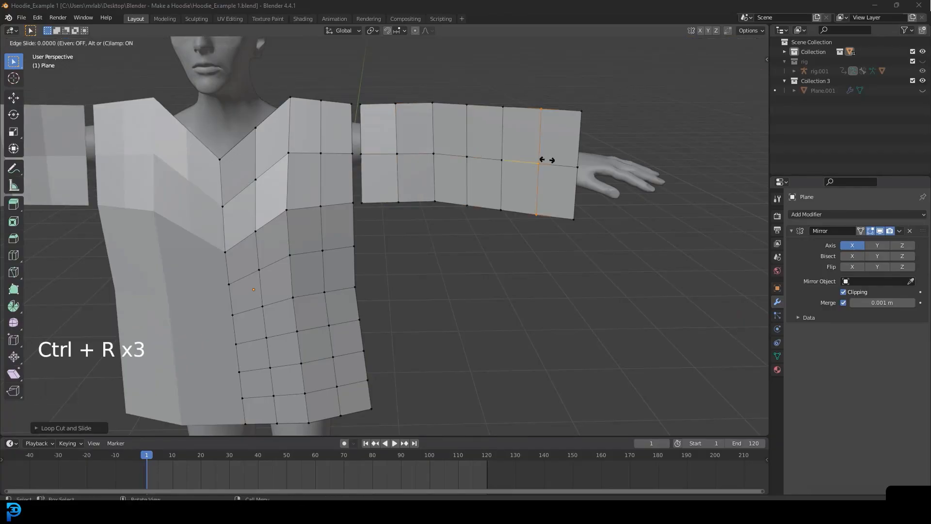
click(546, 159)
Add horizontal loop cuts that halve both rows of the sleeve and the two upper rows of the front panel
scroll(546, 159, down, 2)
middle_drag(545, 158, 476, 171)
scroll(476, 170, up, 1)
key(ctrl+r)
key(ctrl+r)
click(387, 182)
click(383, 180)
key(ctrl+r)
click(336, 137)
click(335, 137)
key(ctrl+r)
click(327, 185)
click(327, 186)
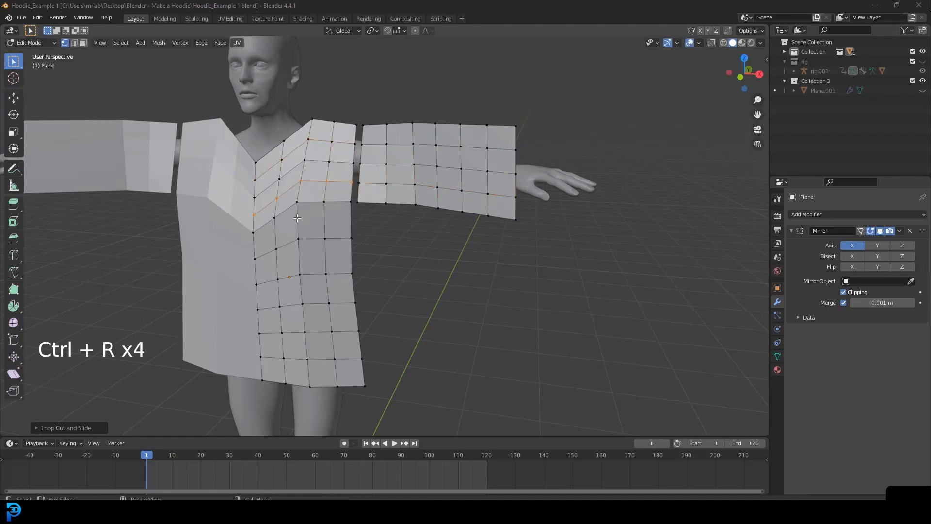
Edge-slide the three inner vertices of the chest line, from the centre seam outward, slightly down the front panel
scroll(297, 220, up, 2)
key(alt+a)
click(258, 186)
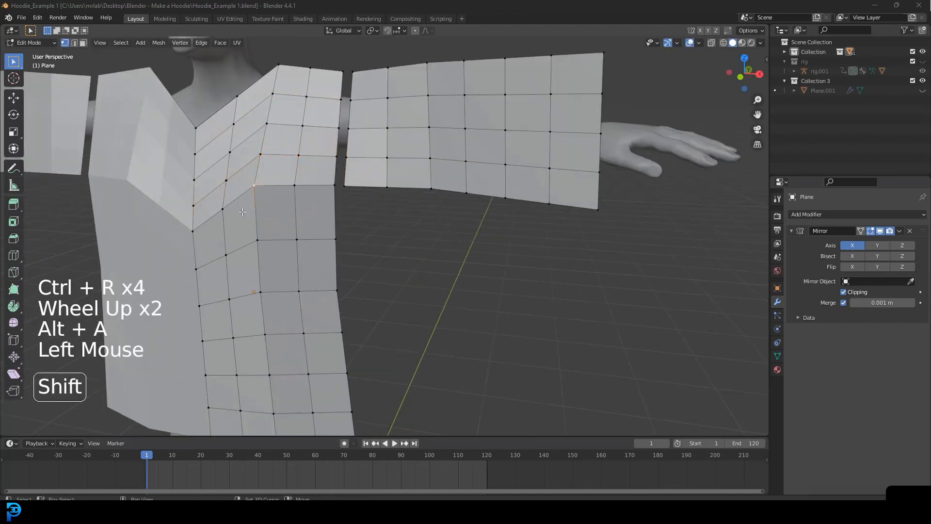
shift+click(219, 218)
shift+click(193, 234)
key(g)
key(g)
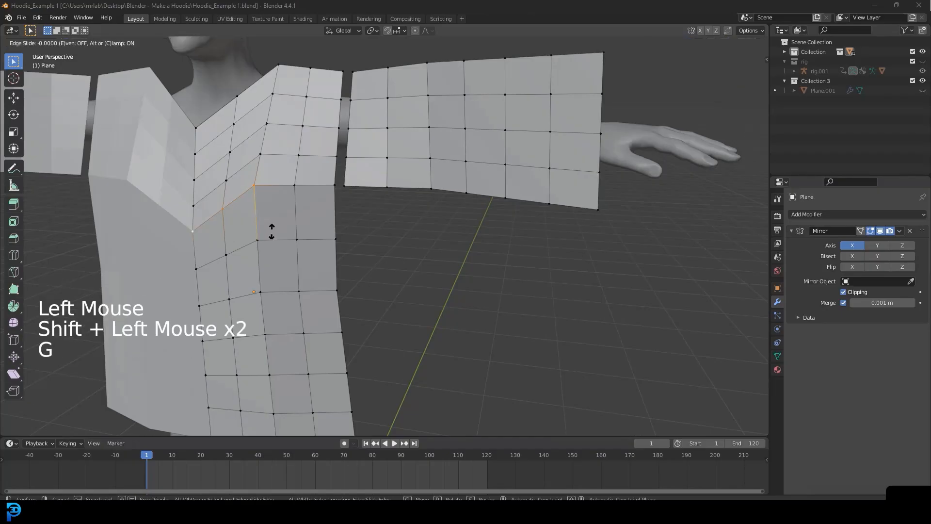
click(275, 241)
key(alt+a)
Compare the vertices along the front panel's armhole edge with those along the sleeve's inner edge
middle_drag(274, 241, 337, 184)
scroll(339, 183, up, 1)
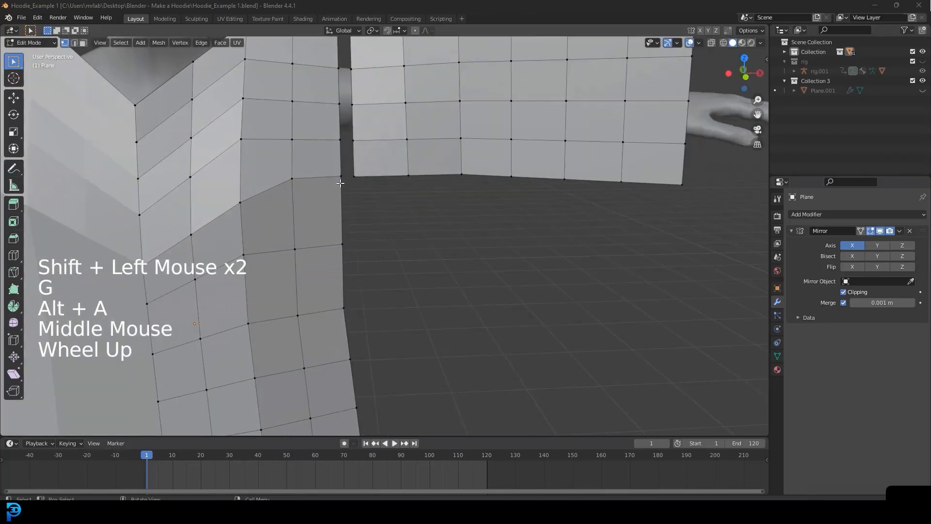
click(339, 174)
scroll(343, 158, down, 1)
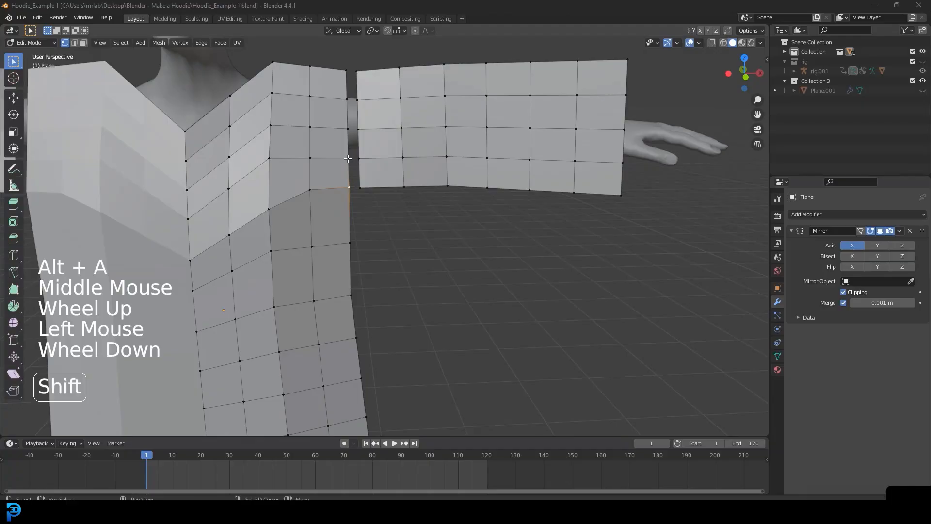
shift+click(348, 158)
click(359, 70)
ctrl+shift+click(360, 187)
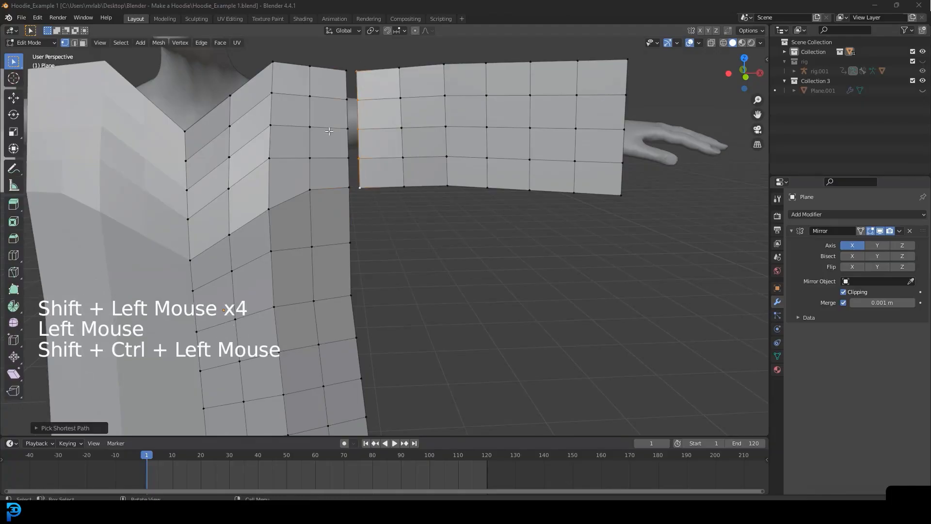
scroll(440, 223, down, 1)
middle_drag(528, 233, 508, 225)
scroll(449, 225, down, 2)
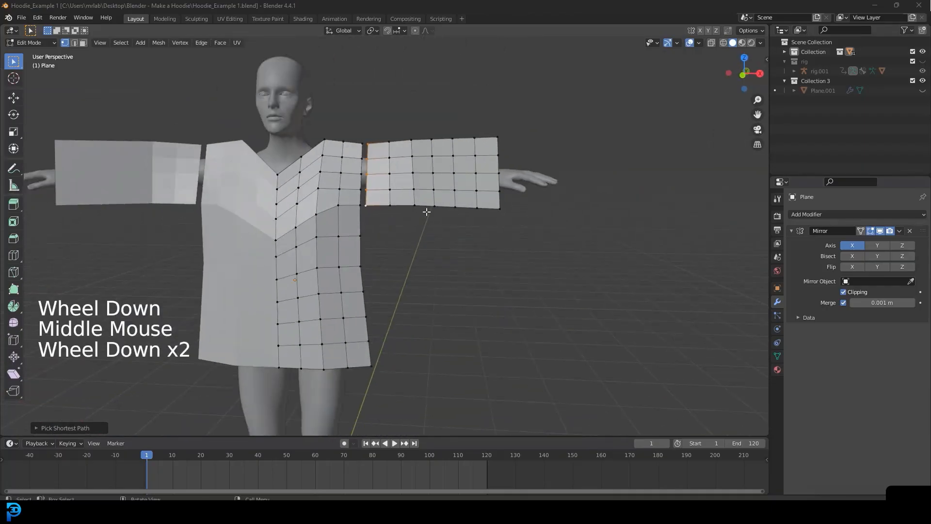
scroll(307, 165, down, 1)
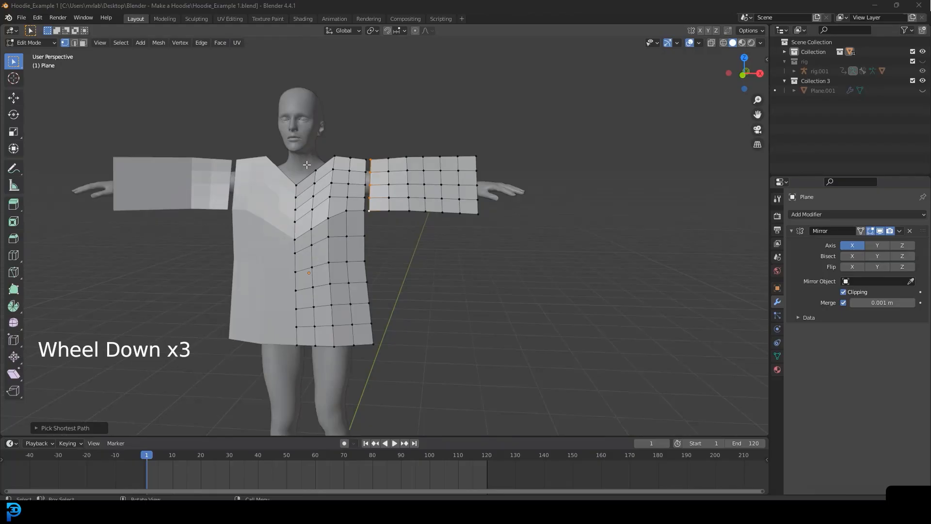
Select the whole mesh and subdivide the front panel and sleeve once
middle_drag(400, 286, 372, 297)
scroll(388, 255, up, 2)
key(a)
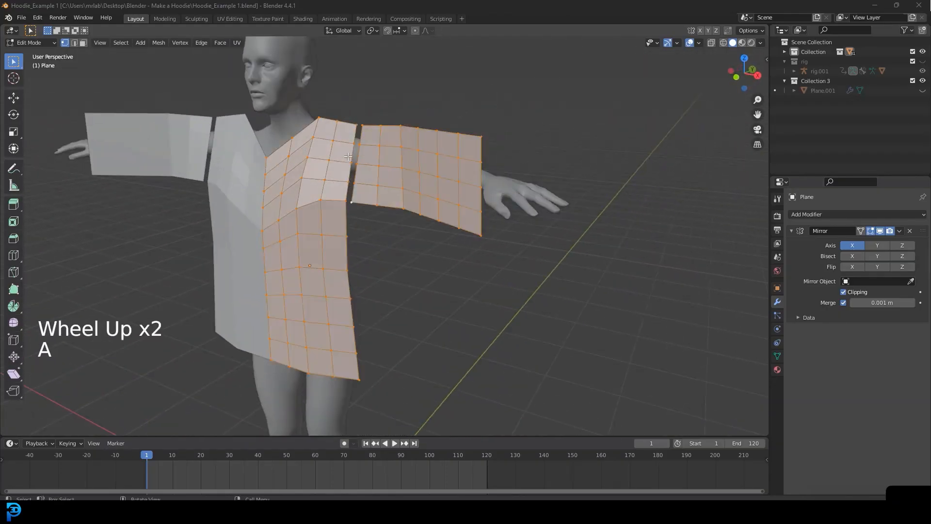
right_click(349, 147)
click(347, 147)
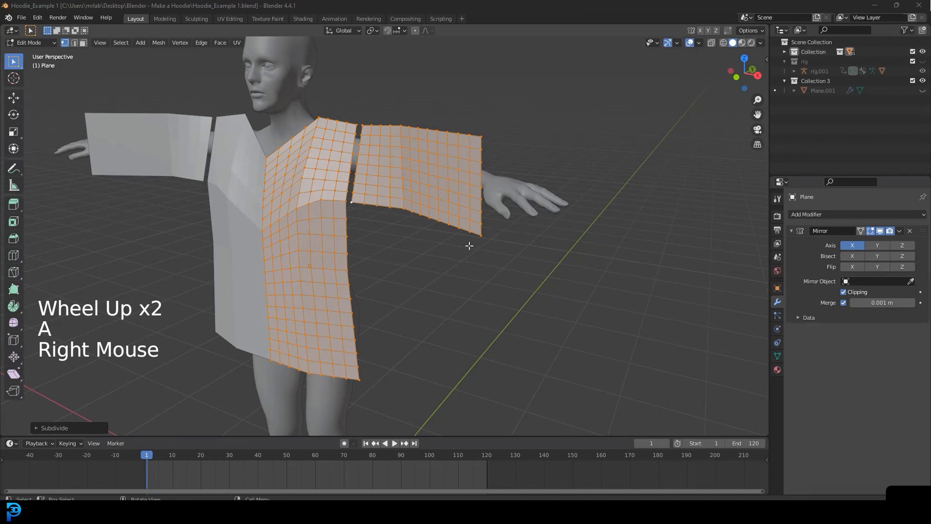
Duplicate the front panel and sleeve and move the copy along the Y axis to behind the body
middle_drag(469, 245, 426, 224)
scroll(468, 240, down, 2)
key(shift+d)
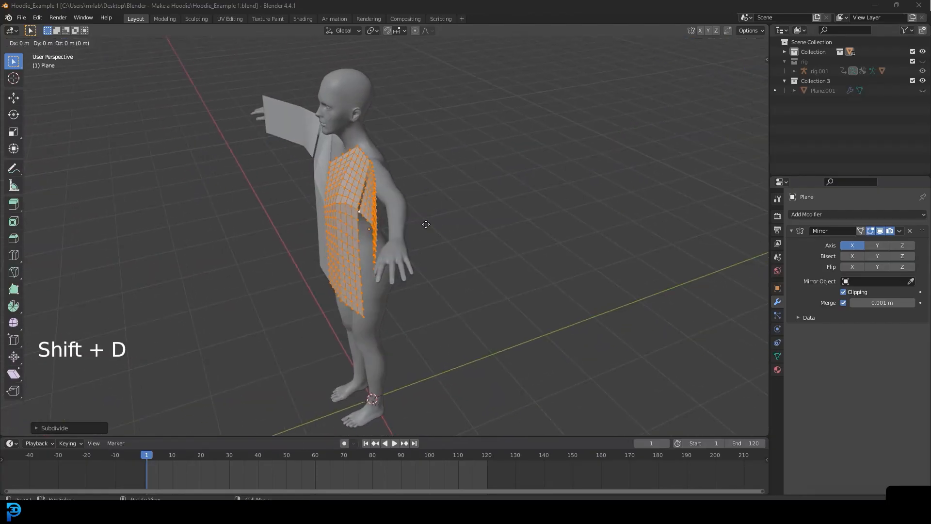
key(g)
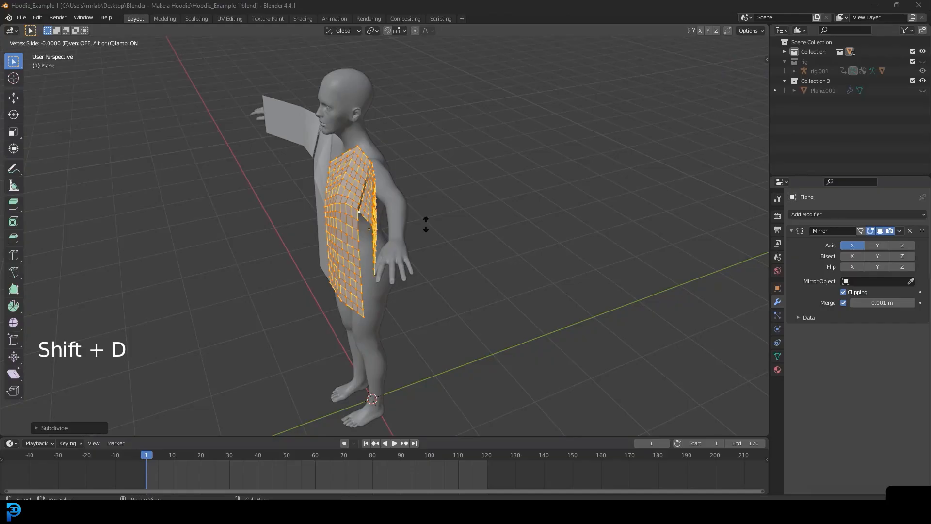
right_click(460, 216)
key(g)
key(y)
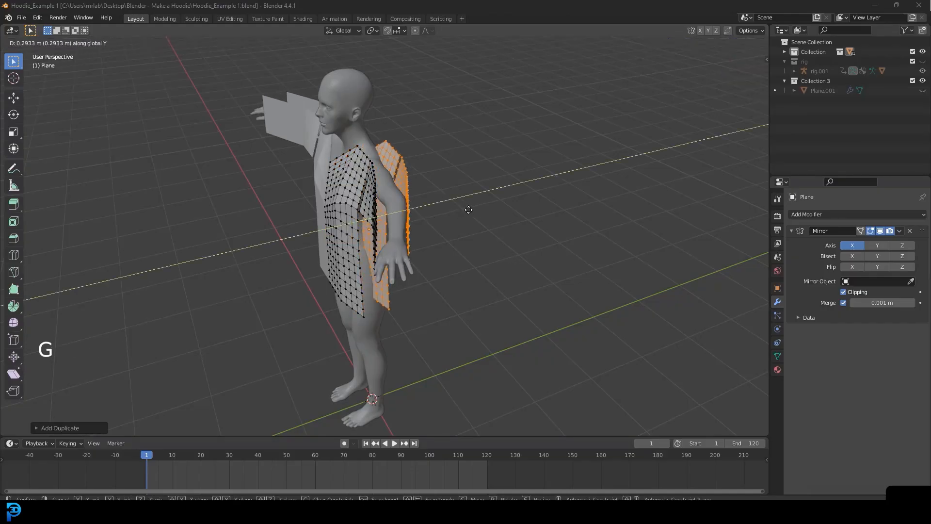
click(505, 206)
Flip the duplicated back pieces by scaling them -1 along the Y axis
middle_drag(505, 205, 467, 228)
key(s)
key(y)
text(-1)
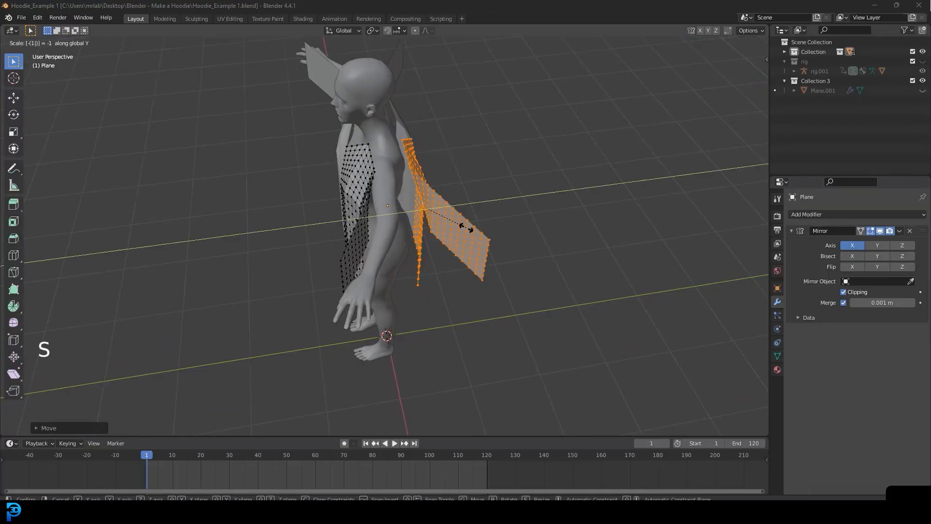
key(Return)
Select all linked vertices of the flipped back sleeve and delete them
middle_drag(464, 228, 437, 287)
scroll(484, 249, up, 3)
middle_drag(472, 220, 360, 266)
click(343, 222)
scroll(343, 222, down, 3)
middle_drag(343, 223, 368, 262)
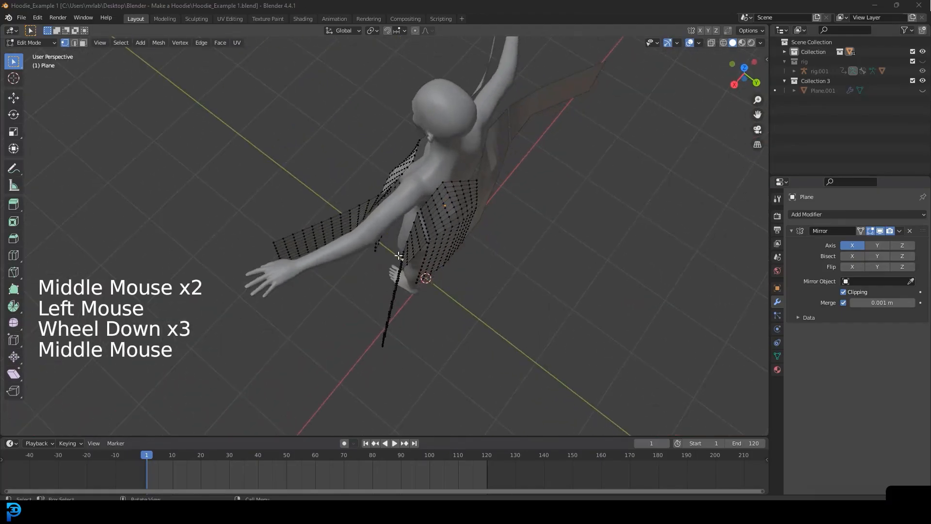
key(KP_7)
scroll(436, 216, up, 2)
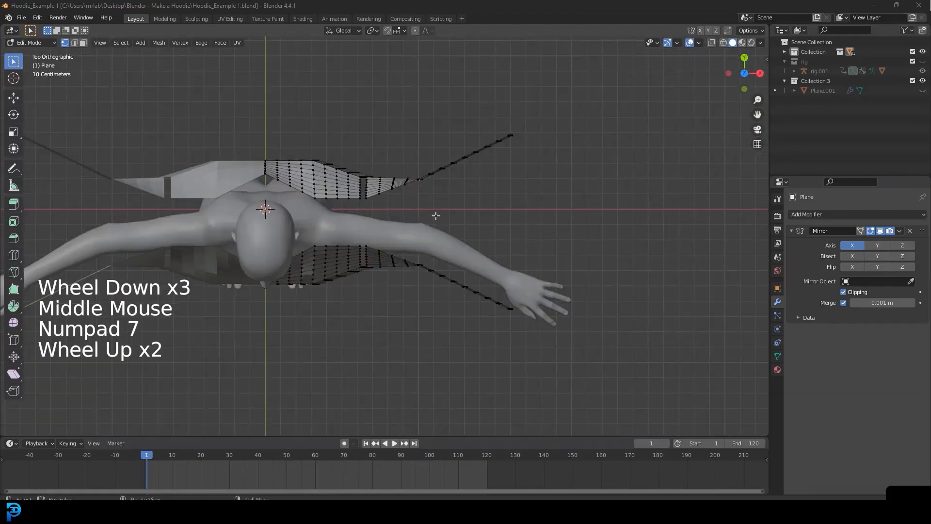
mouse_move(497, 220)
middle_down()
mouse_move(549, 229)
mouse_move(506, 206)
middle_up()
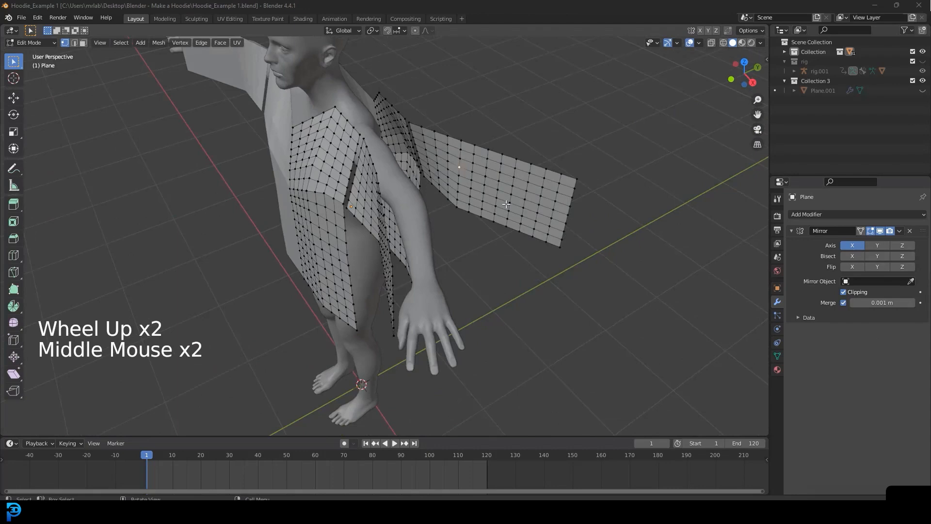
key(ctrl+l)
key(g)
right_click(522, 154)
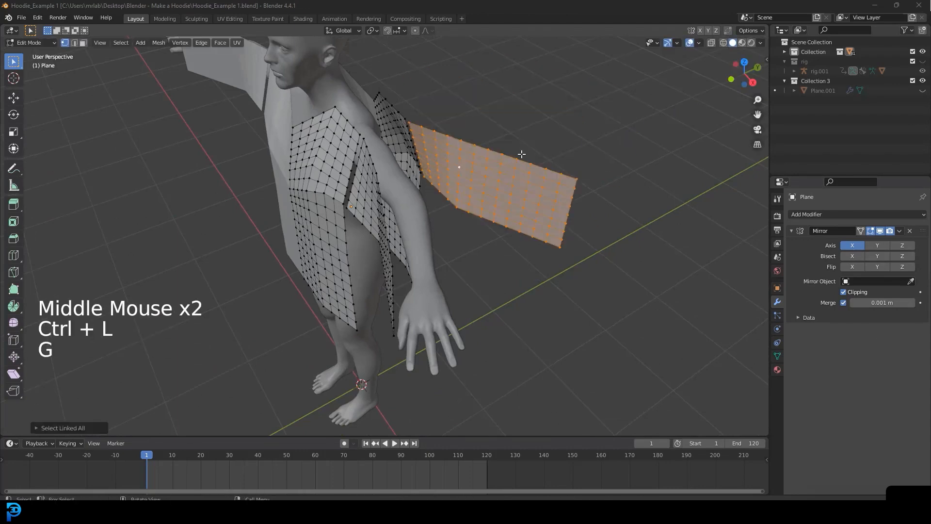
key(x)
click(520, 155)
Duplicate the entire front sleeve and move the copy about 0.36 m along the Y axis to behind the arm
middle_drag(520, 155, 474, 171)
click(458, 167)
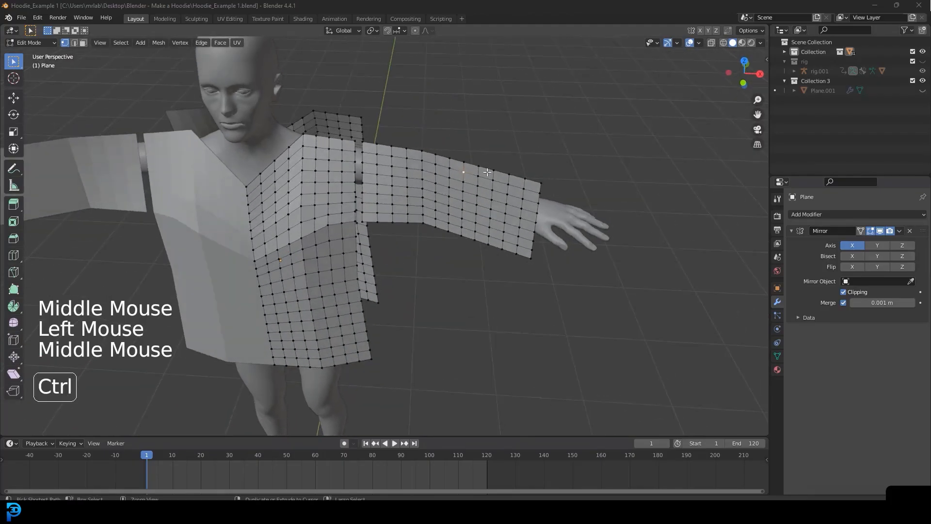
key(ctrl+l)
key(KP_7)
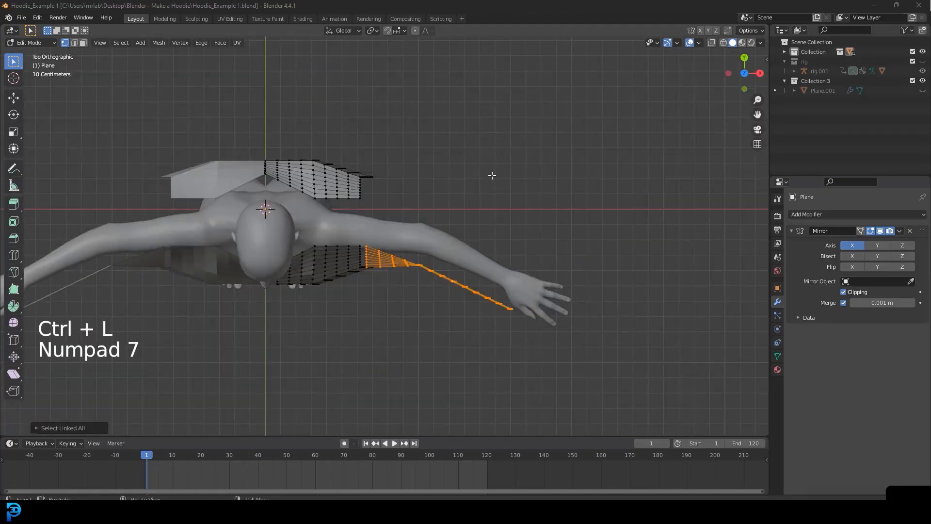
key(shift+d)
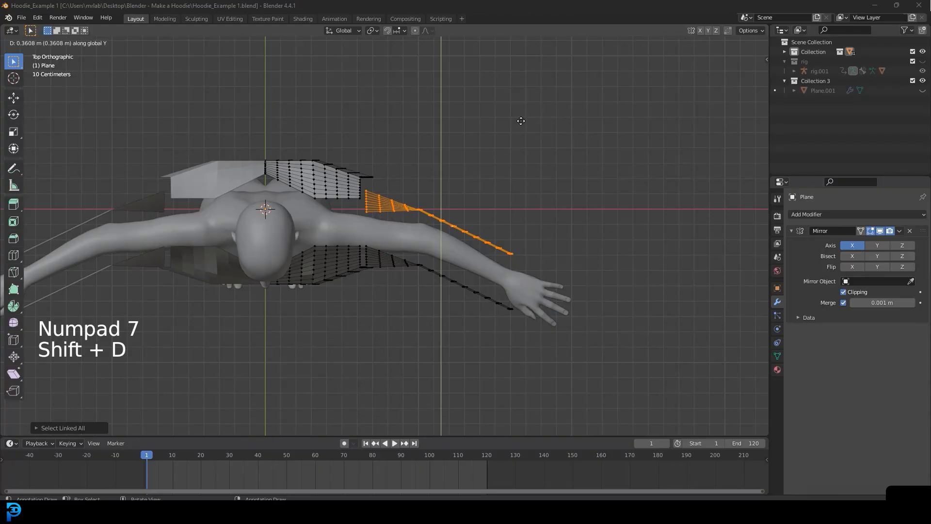
middle_drag(521, 122, 370, 150)
scroll(413, 171, up, 2)
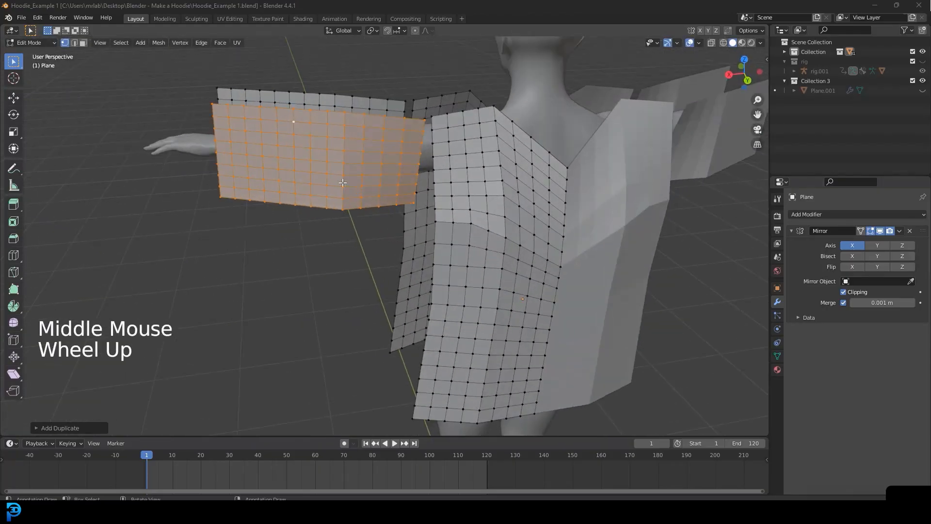
shift+middle_drag(413, 172, 433, 232)
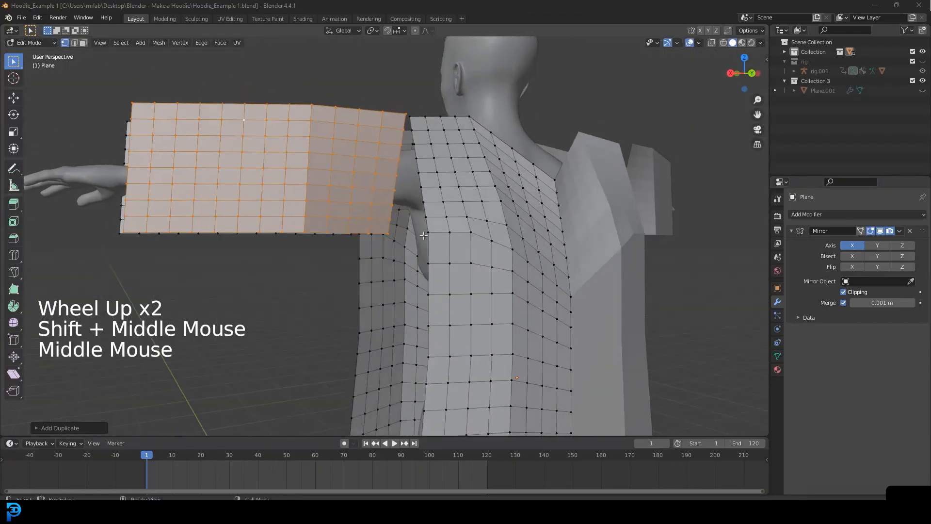
Select the back panel's armhole edge for comparison, and switch the selection to the back sleeve's inner edge
key(alt+a)
click(430, 232)
ctrl+shift+click(413, 115)
middle_drag(413, 114, 369, 247)
click(372, 243)
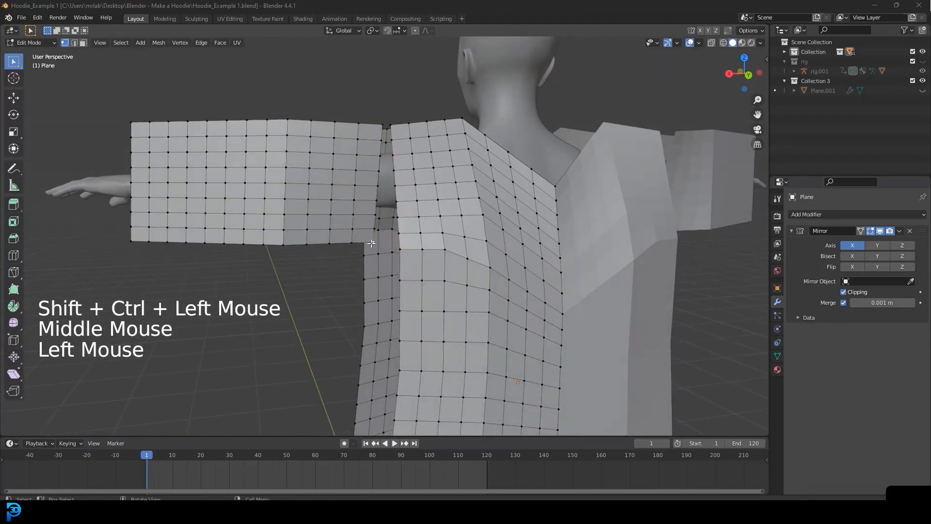
ctrl+shift+click(380, 119)
Enable connected-only proportional editing with Smooth falloff and rotate the back sleeve's inner edge to follow the back panel's slope
middle_drag(380, 119, 461, 119)
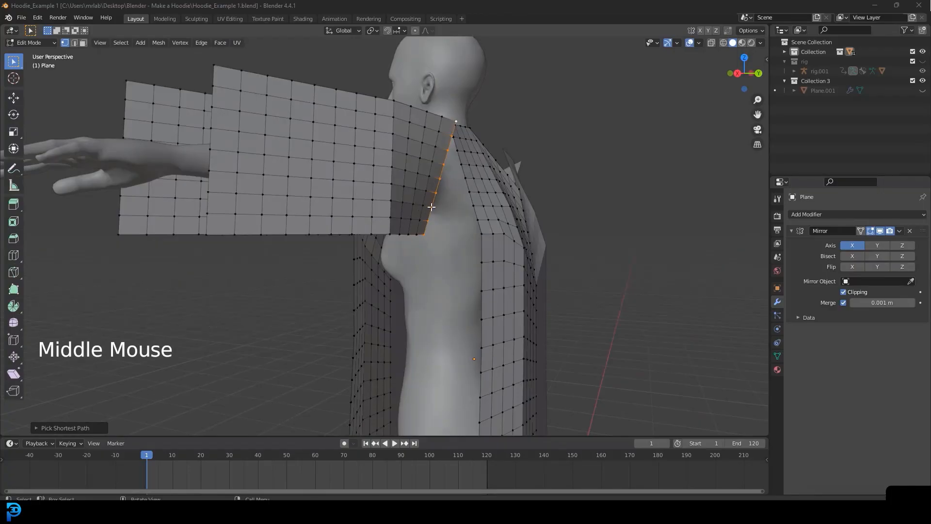
middle_drag(444, 182, 447, 154)
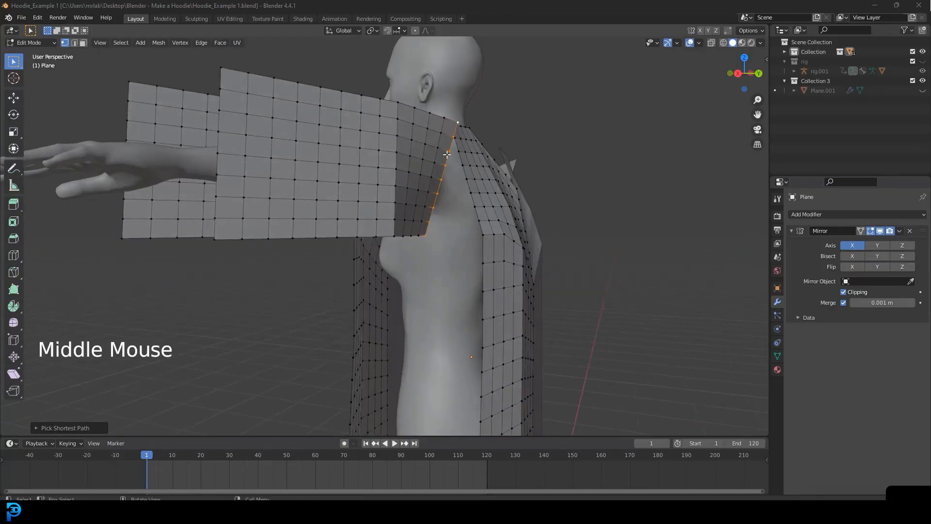
click(415, 30)
click(428, 30)
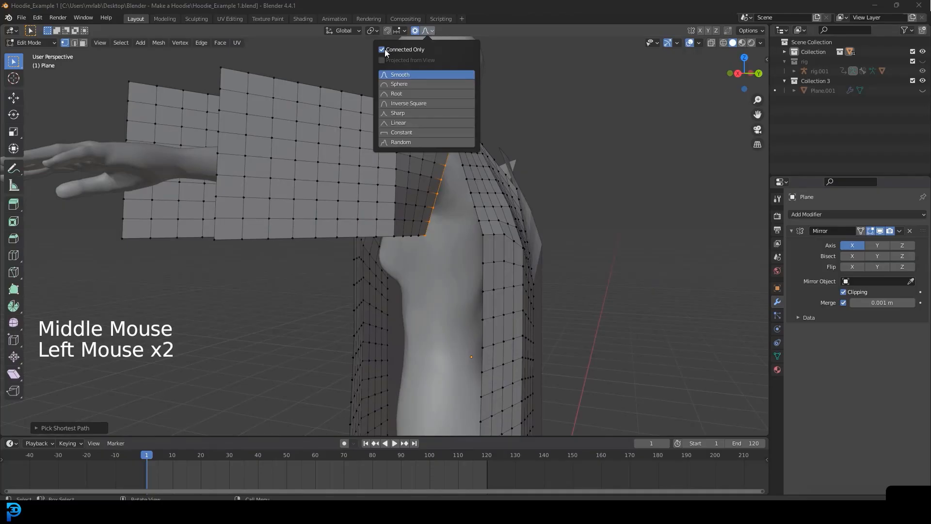
middle_drag(418, 297, 439, 296)
key(r)
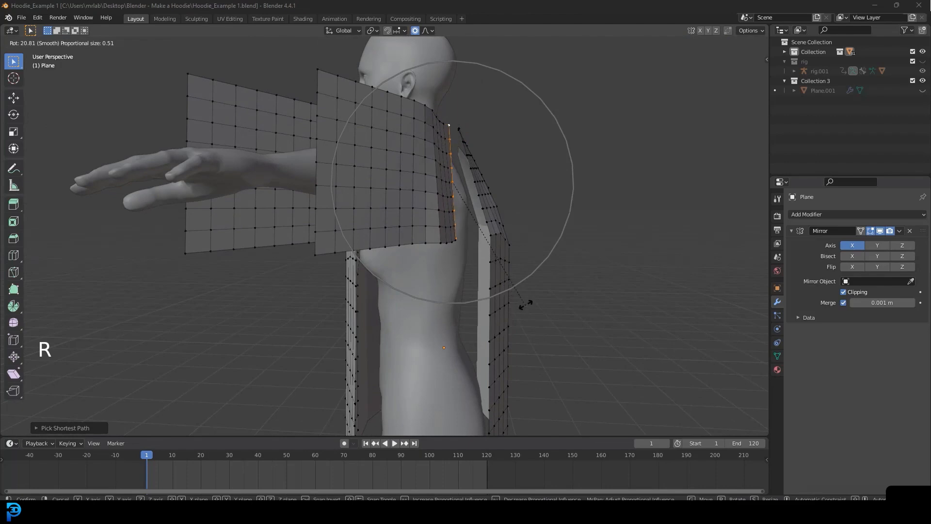
click(531, 289)
Move the back sleeve's inner edge along the Y axis toward the back panel's armhole
key(g)
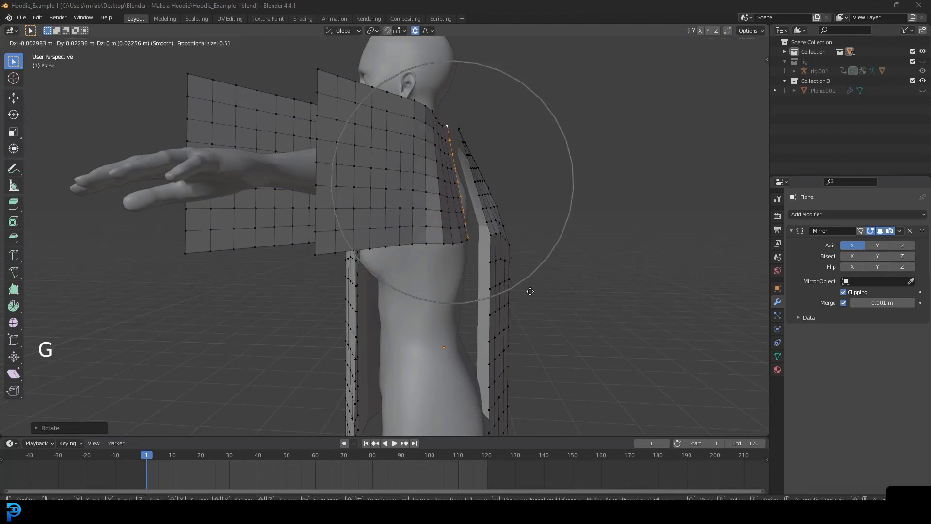
key(y)
click(542, 294)
Rotate the back sleeve's inner edge in side and rear views so it runs parallel to the back panel's armhole edge
middle_drag(541, 294, 379, 148)
middle_drag(373, 205, 519, 196)
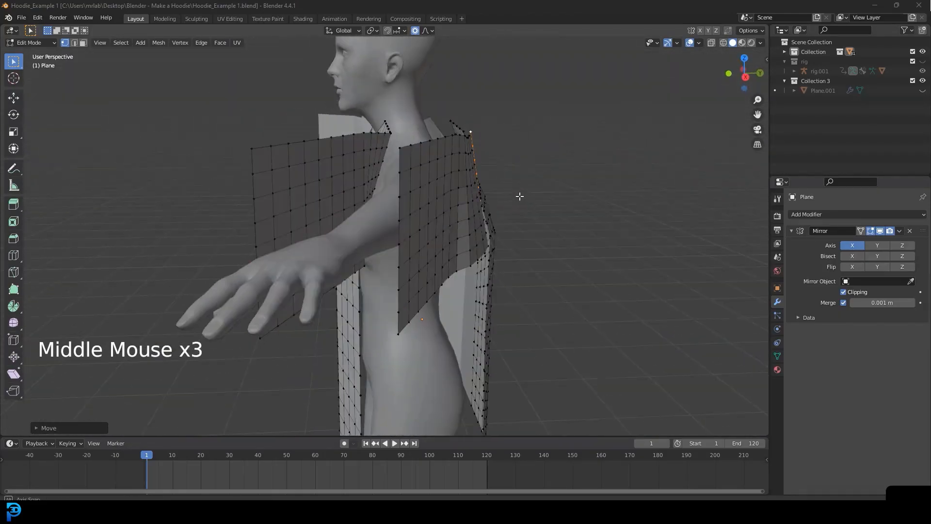
key(r)
click(558, 228)
scroll(558, 228, up, 3)
middle_drag(558, 228, 470, 268)
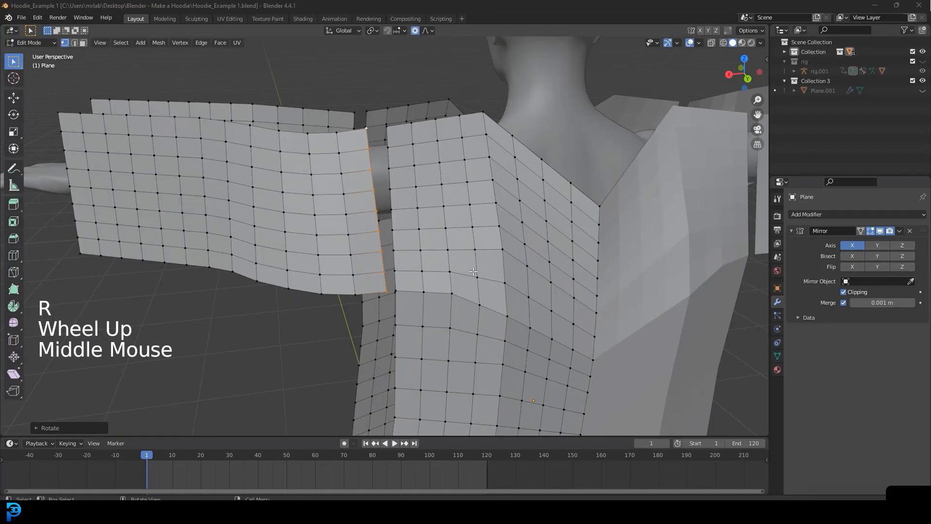
key(r)
click(412, 121)
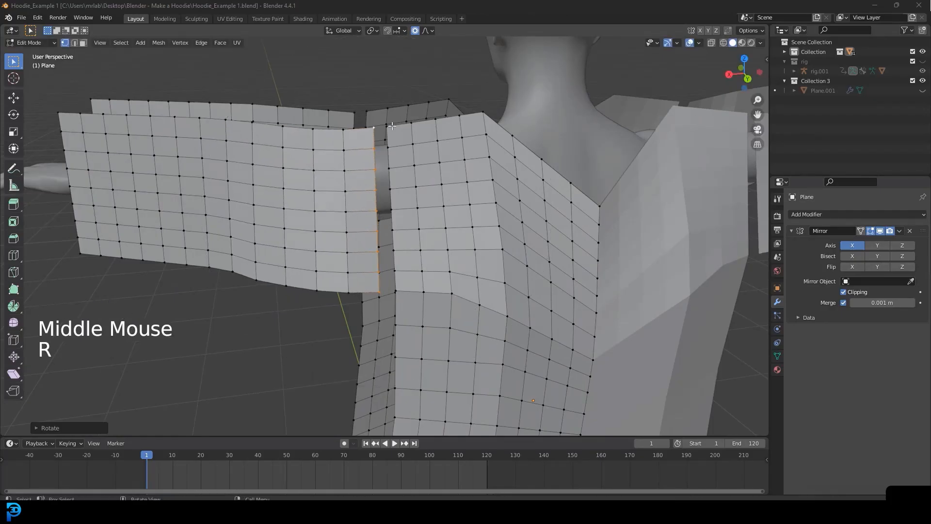
Clear the vertex selection and switch the mesh selection to edge mode
scroll(379, 128, up, 2)
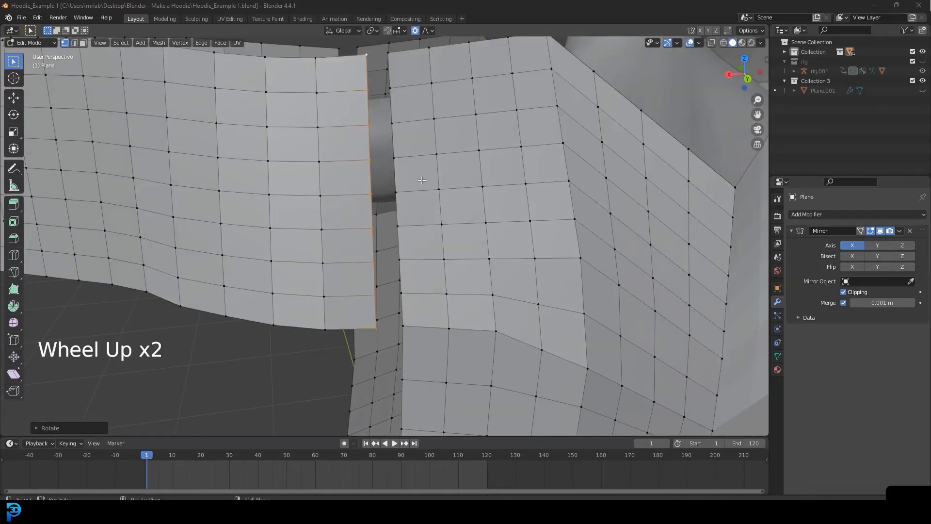
scroll(375, 115, down, 4)
middle_drag(369, 113, 497, 273)
scroll(498, 273, down, 3)
key(alt+a)
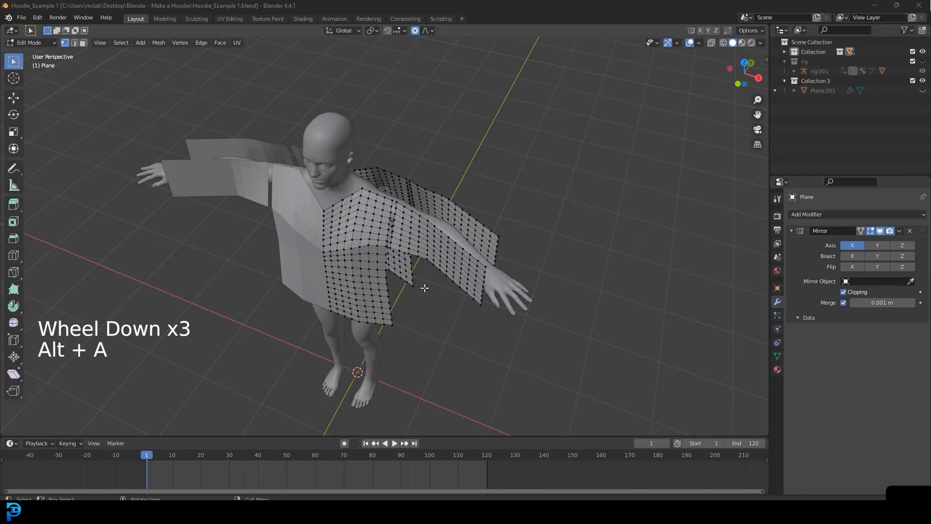
middle_drag(427, 285, 418, 232)
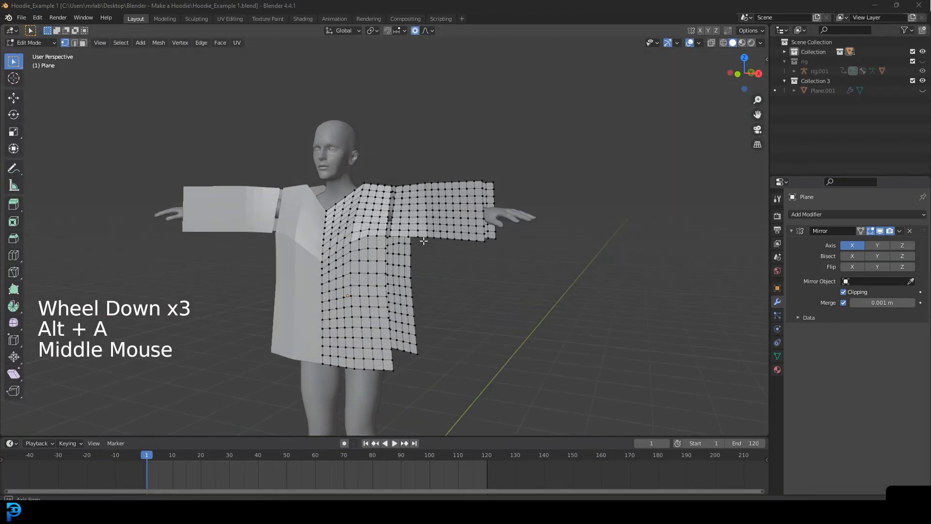
click(75, 42)
Select the front panel's outer side edges from the hem up to the underarm
scroll(445, 253, up, 1)
shift+middle_drag(456, 345, 382, 263)
scroll(446, 253, up, 1)
key(alt+a)
scroll(388, 316, up, 1)
click(362, 334)
shift+middle_drag(382, 172, 402, 215)
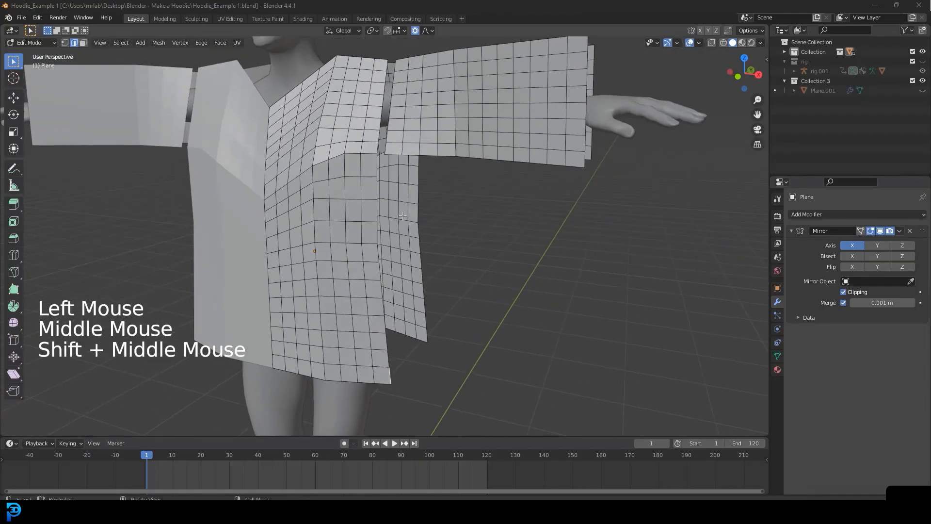
ctrl+shift+click(378, 165)
Add the back panel's matching side edges, bridge the two edge loops to close the torso side, and clear the selection
middle_drag(378, 165, 311, 191)
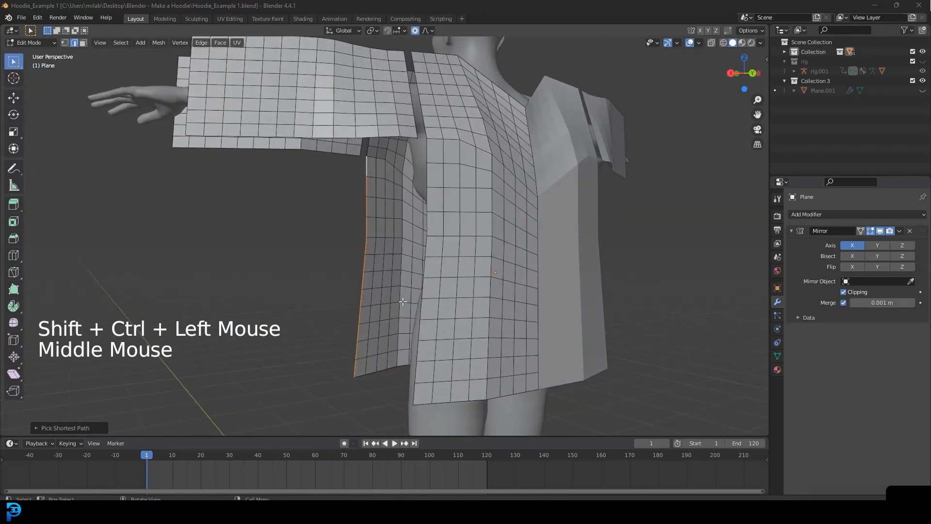
shift+click(415, 397)
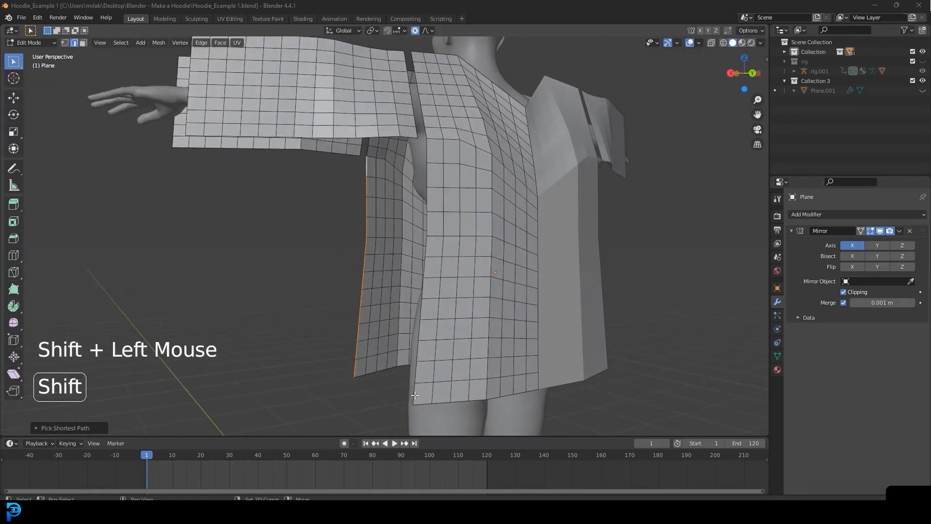
ctrl+shift+click(428, 146)
middle_drag(428, 146, 455, 144)
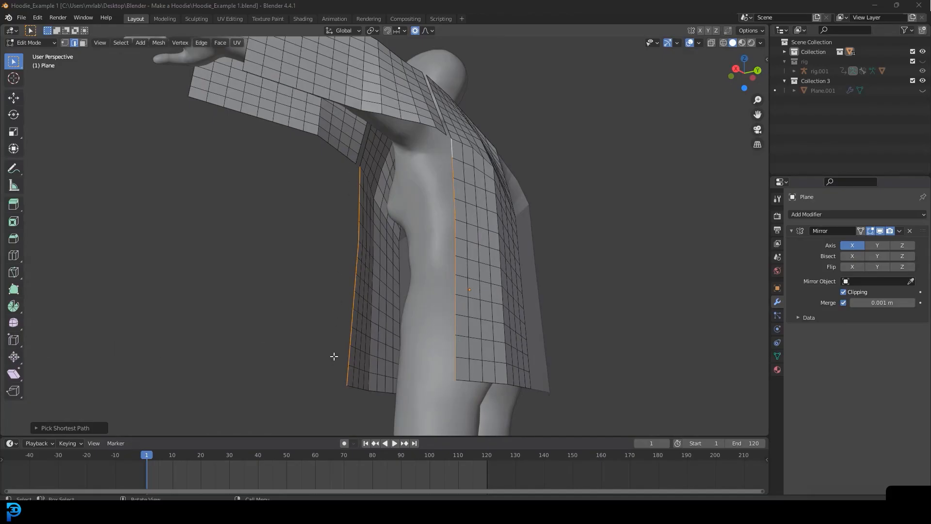
middle_drag(430, 199, 436, 200)
key(ctrl+e)
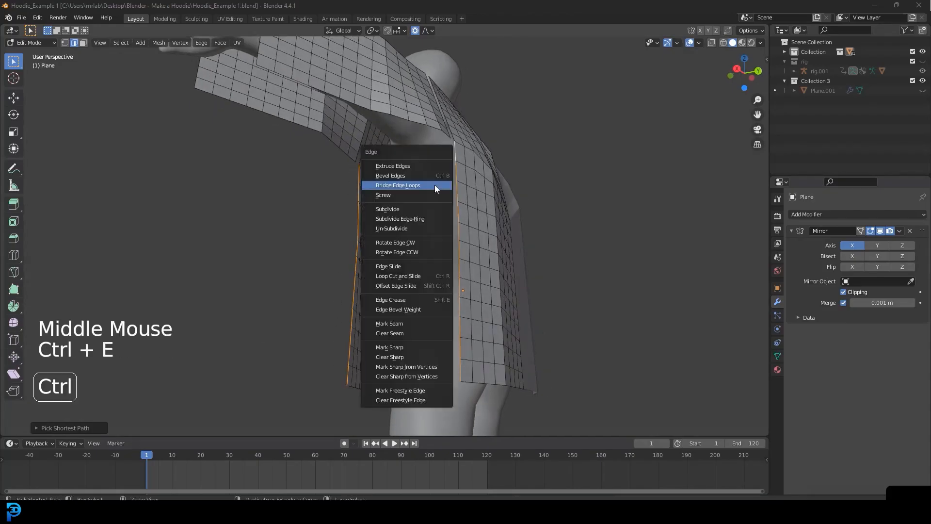
click(427, 185)
middle_drag(427, 185, 394, 224)
scroll(528, 210, up, 1)
scroll(382, 223, up, 2)
scroll(421, 228, up, 2)
scroll(432, 222, down, 2)
key(alt+a)
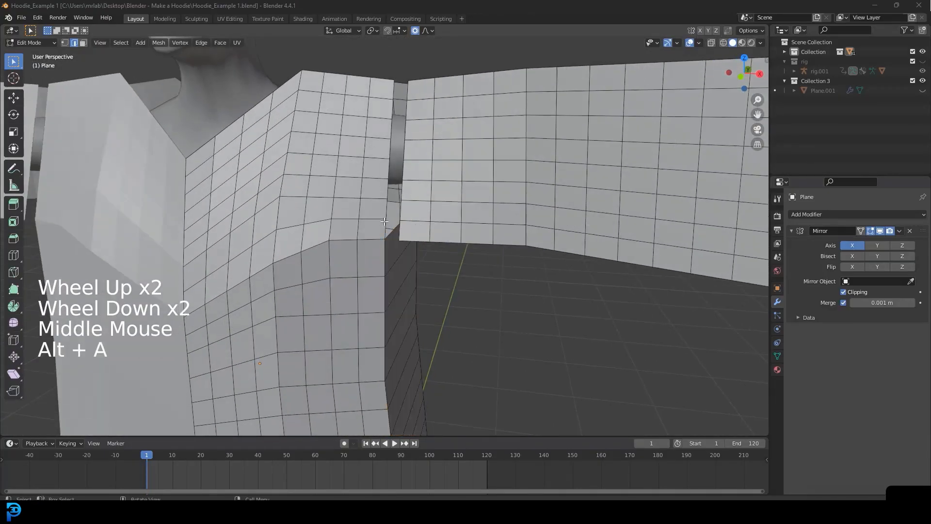
click(385, 226)
shift+click(403, 226)
middle_drag(402, 226, 396, 190)
scroll(393, 228, up, 1)
click(387, 231)
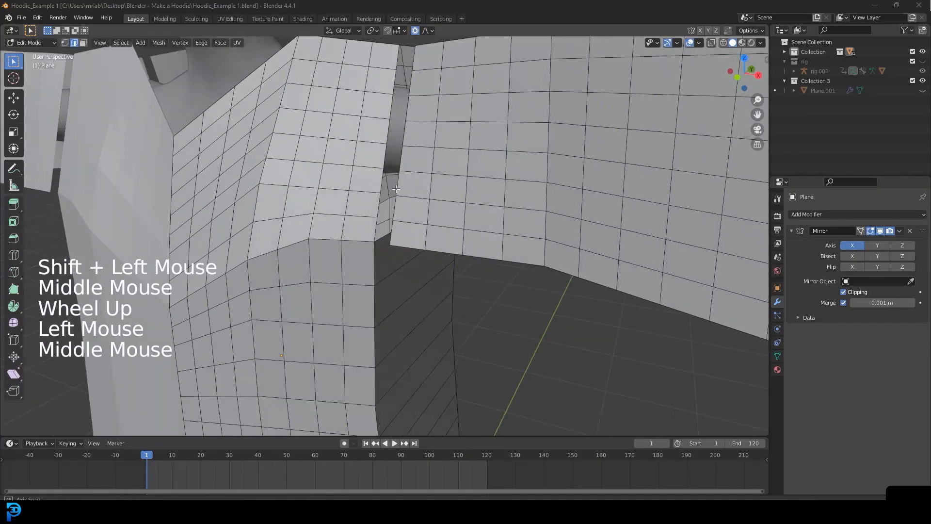
Select the front panel's armhole edge and the front sleeve's inner edge, and join them with Bridge Edge Loops
click(375, 227)
shift+middle_drag(375, 227, 387, 135)
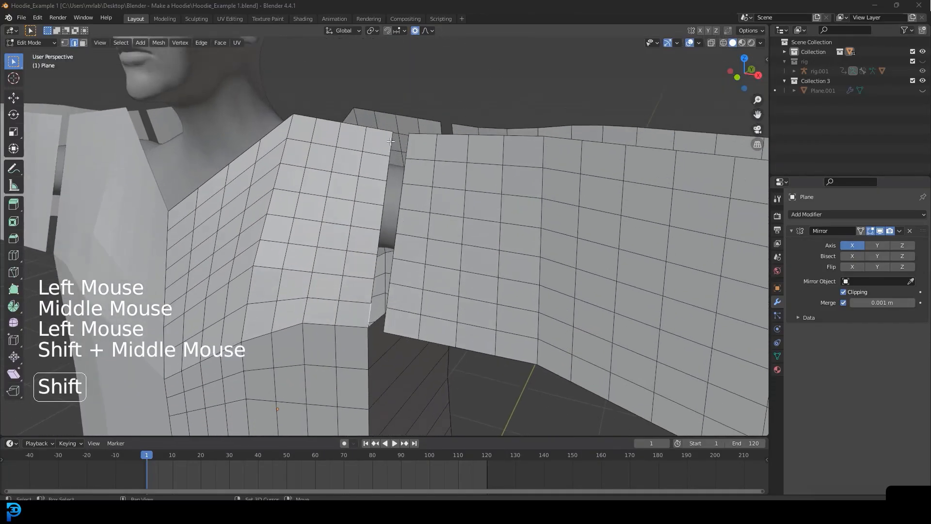
ctrl+shift+click(392, 138)
middle_drag(392, 138, 430, 147)
shift+click(418, 137)
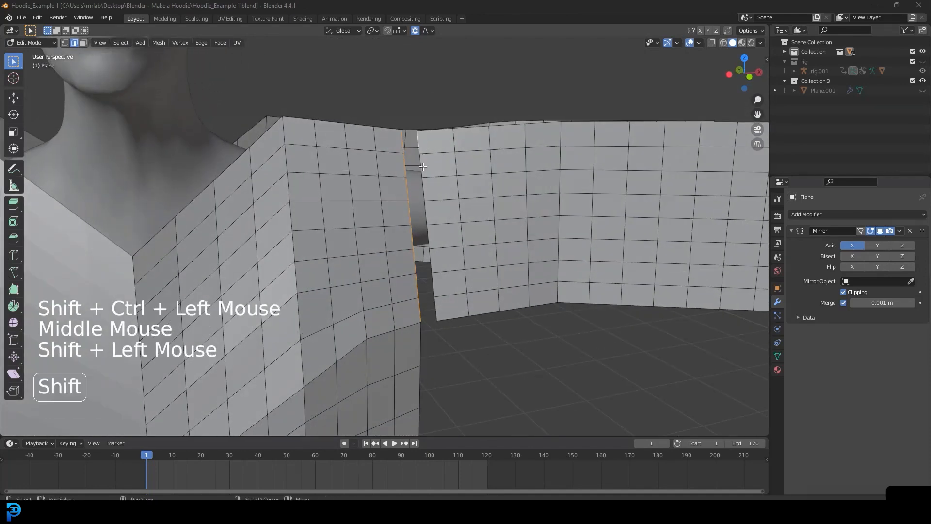
ctrl+shift+click(436, 310)
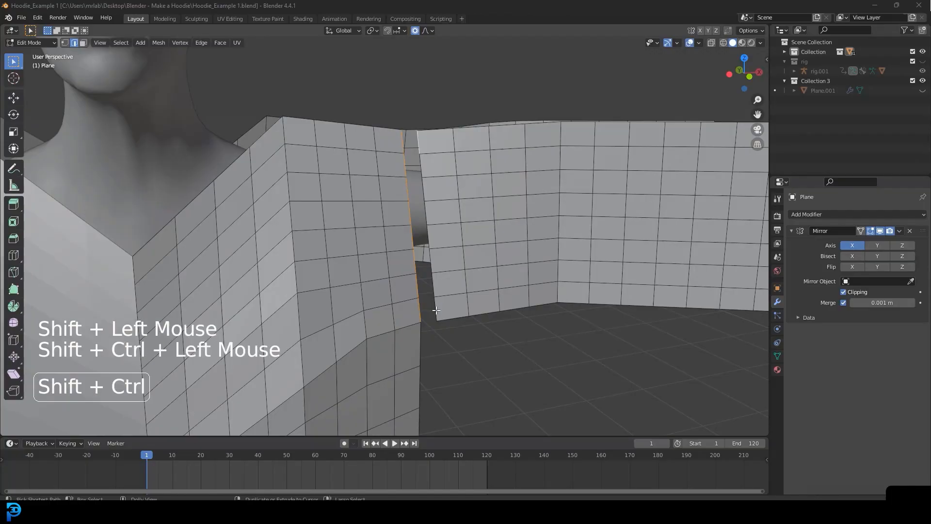
middle_drag(436, 310, 412, 293)
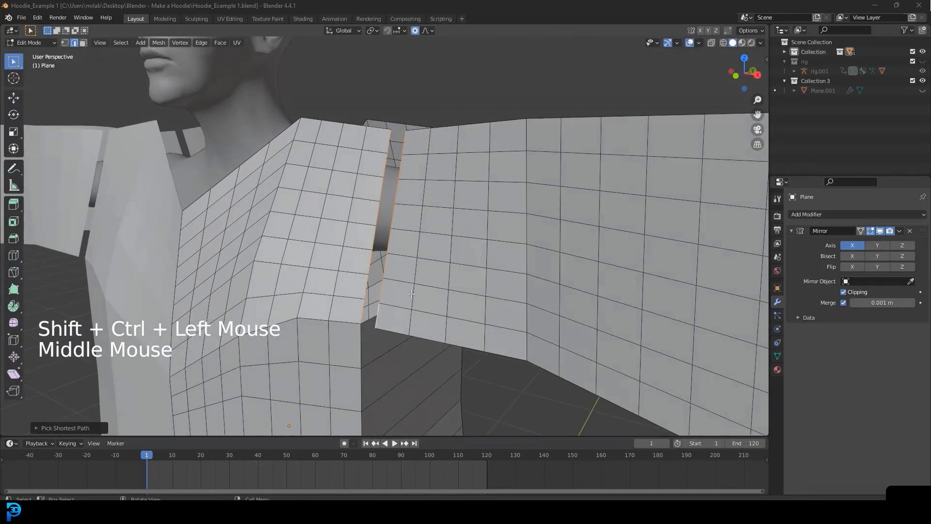
middle_drag(346, 275, 412, 135)
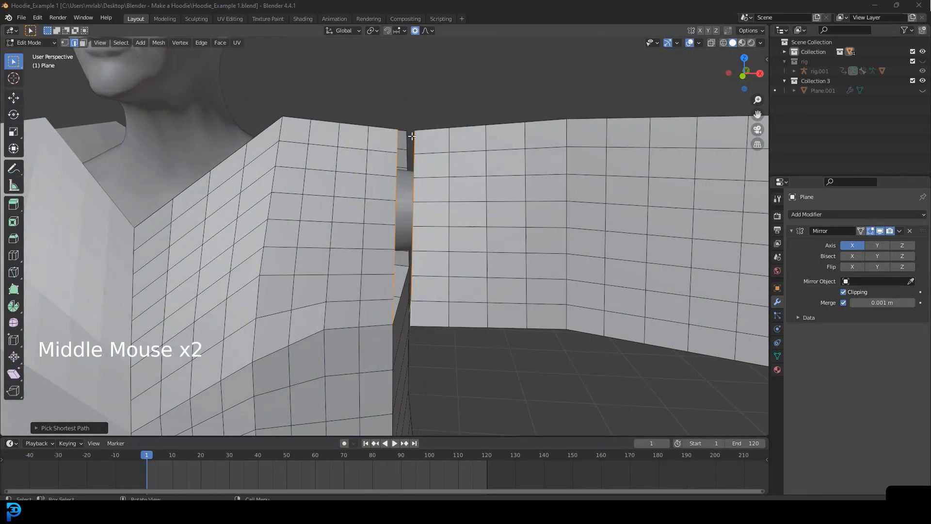
key(ctrl+e)
click(412, 136)
Select the back sleeve's inner edge and the back panel's armhole edge, and join them with Bridge Edge Loops
scroll(412, 137, down, 3)
middle_drag(412, 136, 386, 169)
scroll(388, 176, up, 2)
key(alt+a)
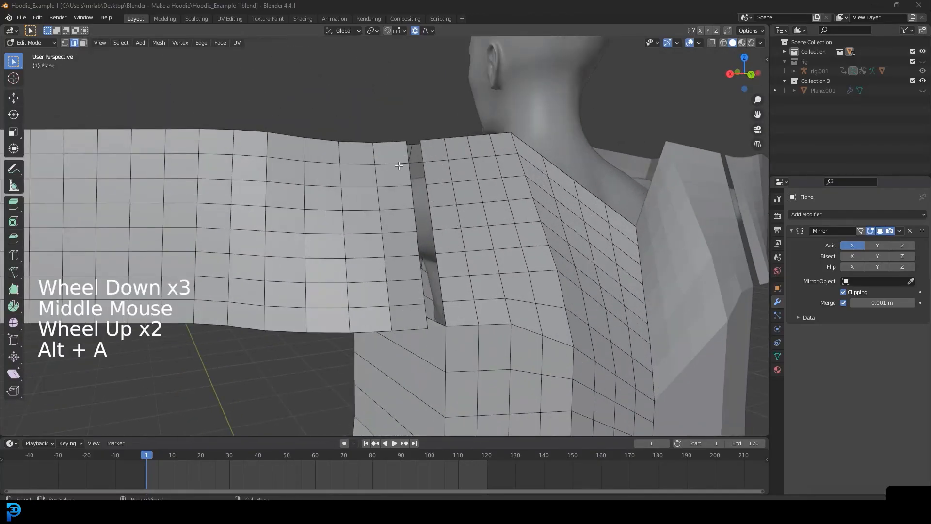
click(408, 145)
ctrl+shift+click(426, 327)
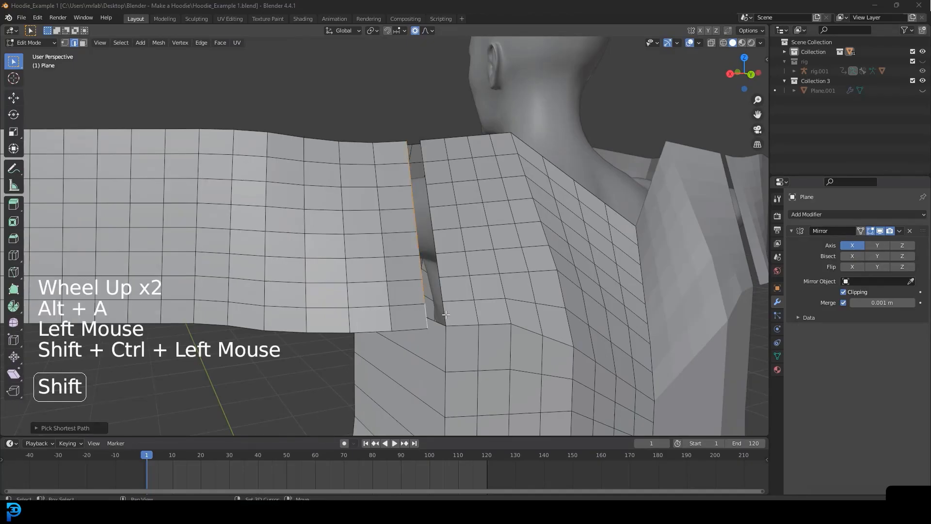
shift+click(446, 315)
ctrl+shift+click(426, 151)
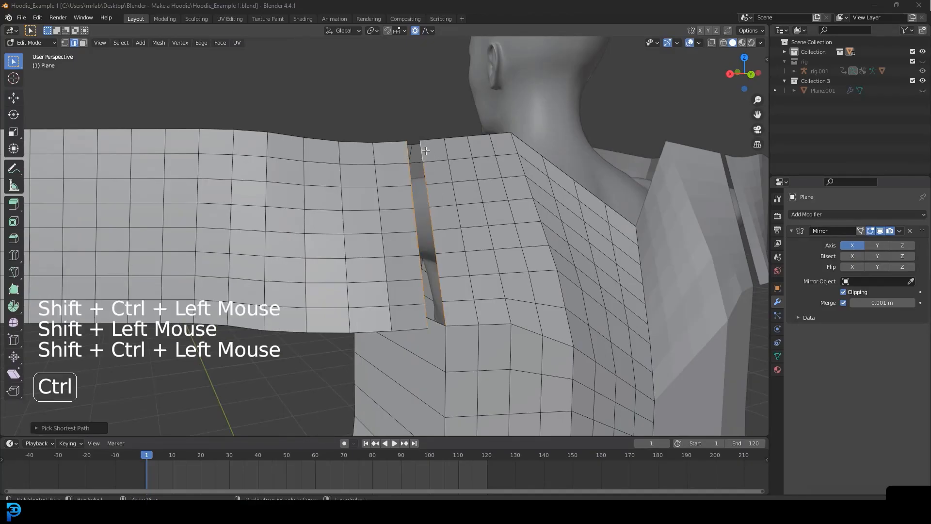
key(ctrl+e)
click(426, 151)
Select the back sleeve's upper edge from the armhole to the cuff
scroll(426, 151, down, 3)
middle_drag(426, 151, 438, 248)
key(alt+a)
click(388, 231)
middle_drag(387, 231, 355, 217)
scroll(354, 217, up, 2)
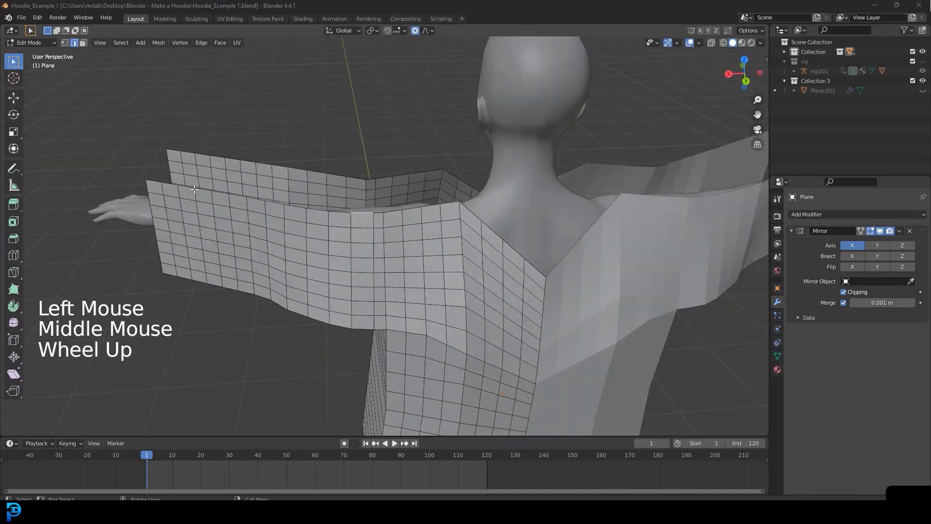
ctrl+shift+click(158, 180)
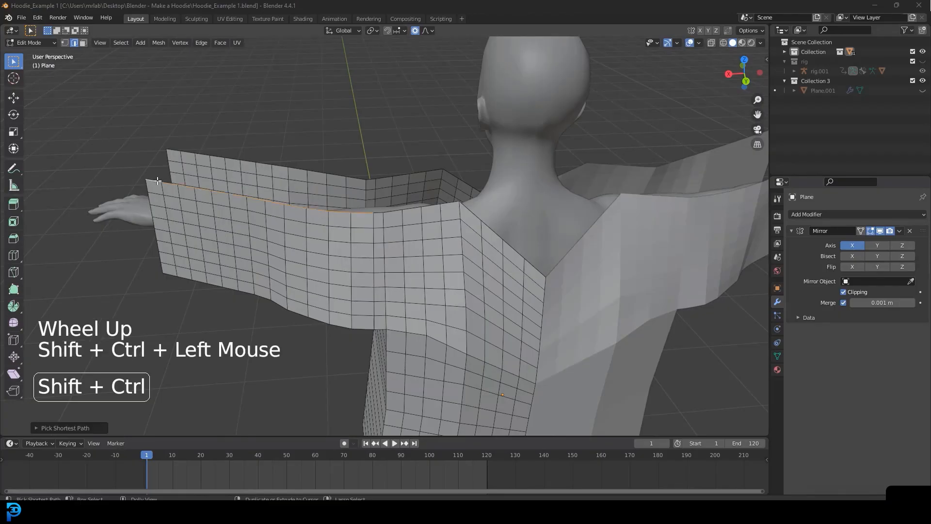
Add the front sleeve's upper edge to the selection and bridge the two edge loops to close the sleeve's top
shift+click(172, 148)
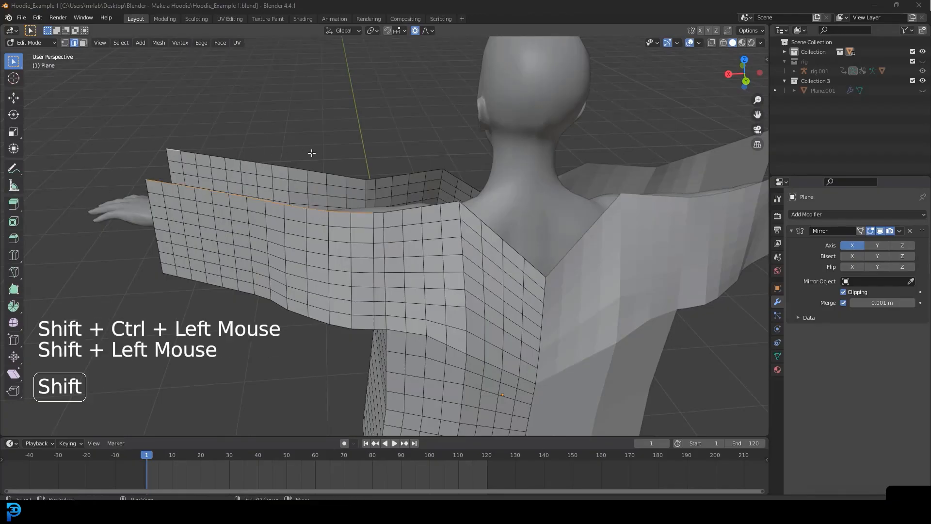
ctrl+shift+click(356, 179)
mouse_move(357, 181)
middle_down()
mouse_move(312, 203)
mouse_move(358, 172)
middle_up()
scroll(224, 129, up, 2)
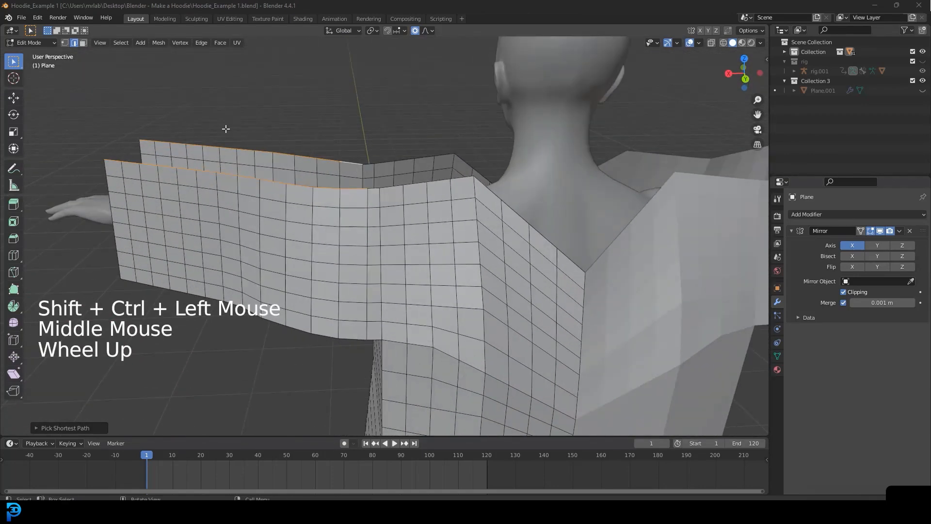
key(ctrl+e)
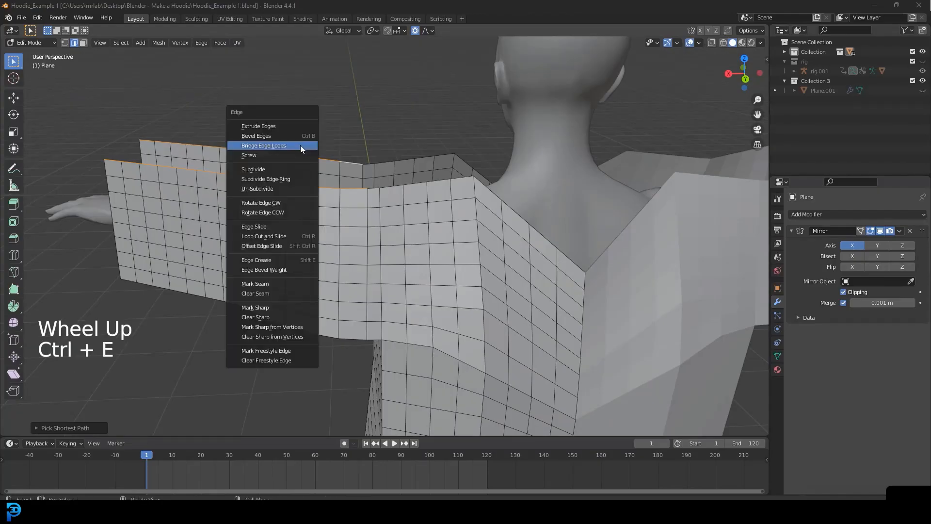
click(301, 145)
Clear the selection and select the front sleeve's lower edge from the underarm to the cuff
middle_drag(304, 193, 95, 277)
click(399, 205)
key(alt+a)
click(357, 271)
shift+click(343, 293)
ctrl+shift+click(83, 269)
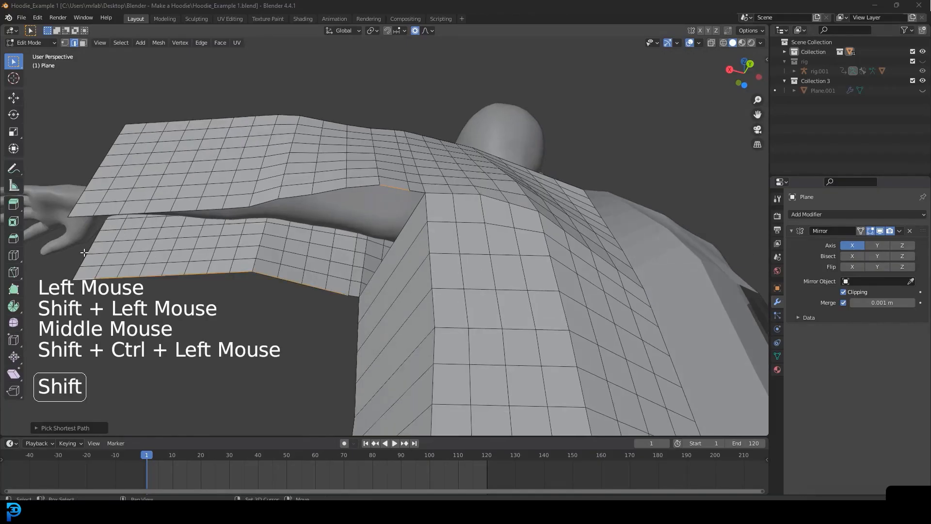
Add the back sleeve's lower edge from underarm to cuff to the selection and bridge the two edge loops to close the sleeve's underside
shift+click(84, 220)
ctrl+shift+click(370, 192)
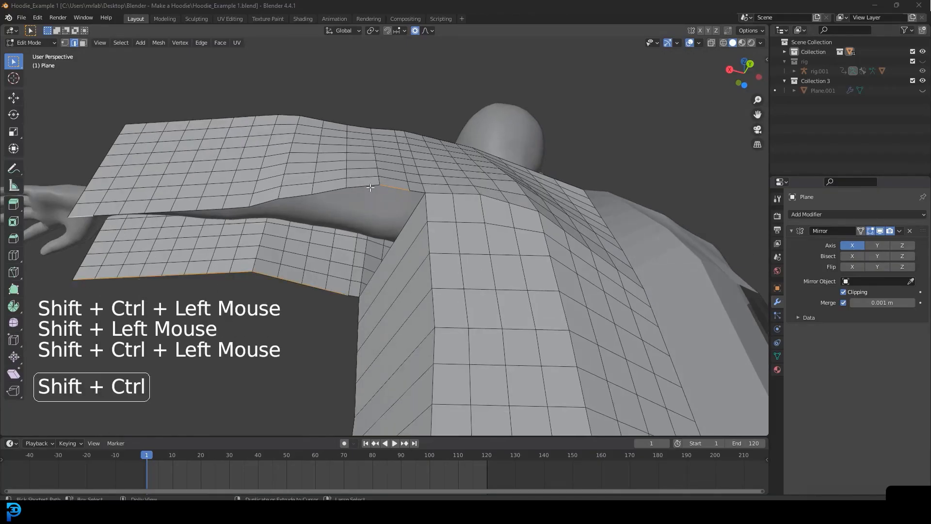
key(ctrl+z)
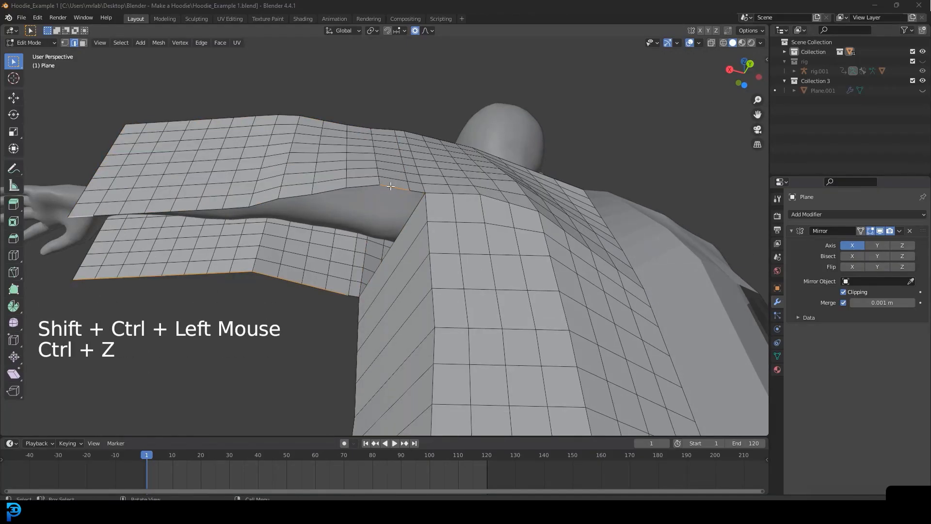
shift+click(391, 186)
shift+click(391, 186)
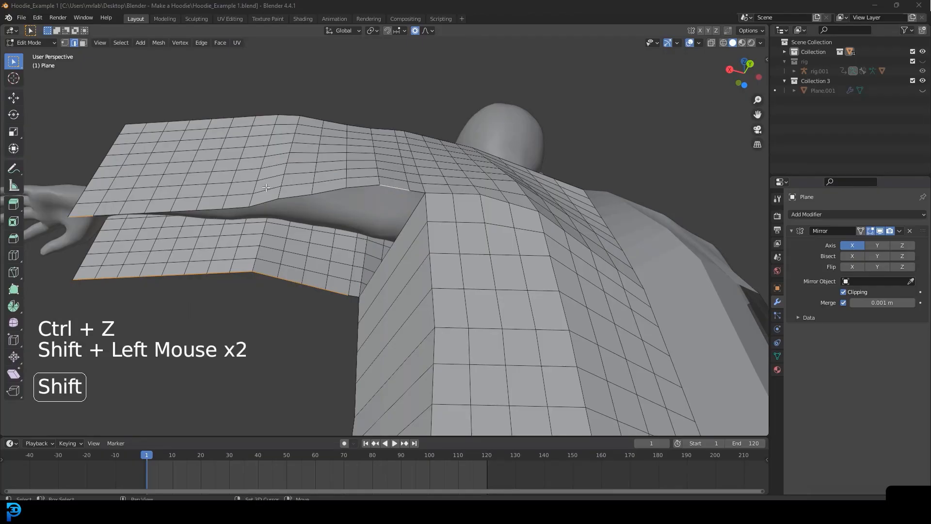
ctrl+shift+click(108, 210)
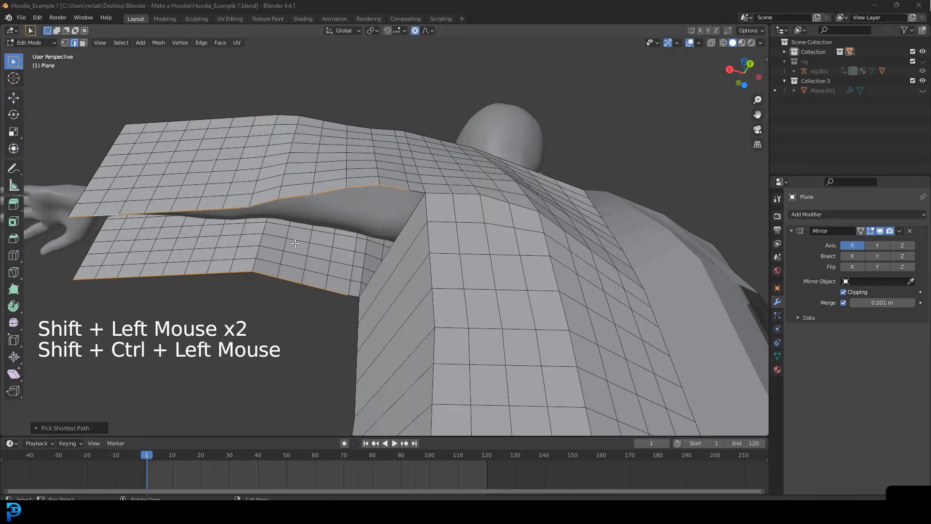
key(ctrl+e)
click(331, 211)
scroll(341, 215, down, 2)
middle_drag(341, 214, 378, 228)
scroll(379, 228, up, 3)
Fill the underarm gap with a face between the sleeve's inner edge and the side strip's upper edge, and clear the selection
key(alt+a)
click(404, 227)
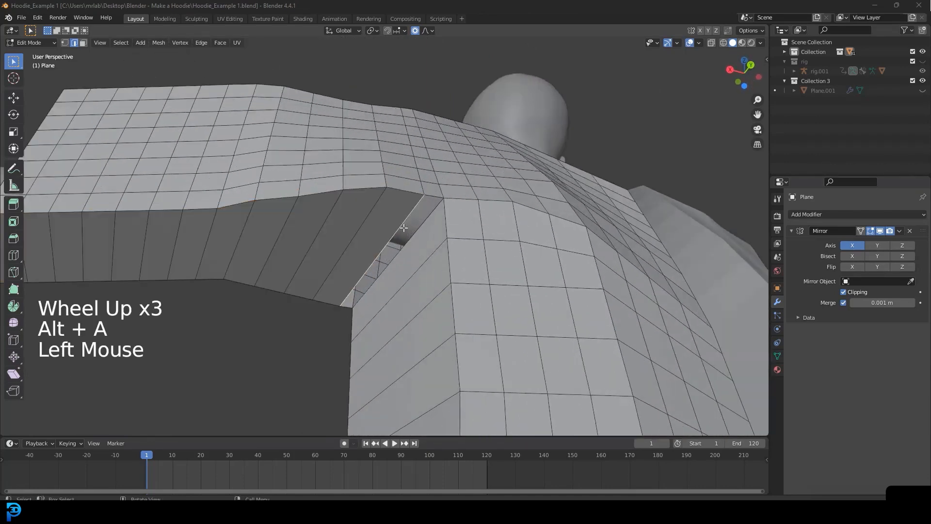
shift+click(414, 238)
key(f)
middle_drag(414, 237, 422, 262)
key(alt+a)
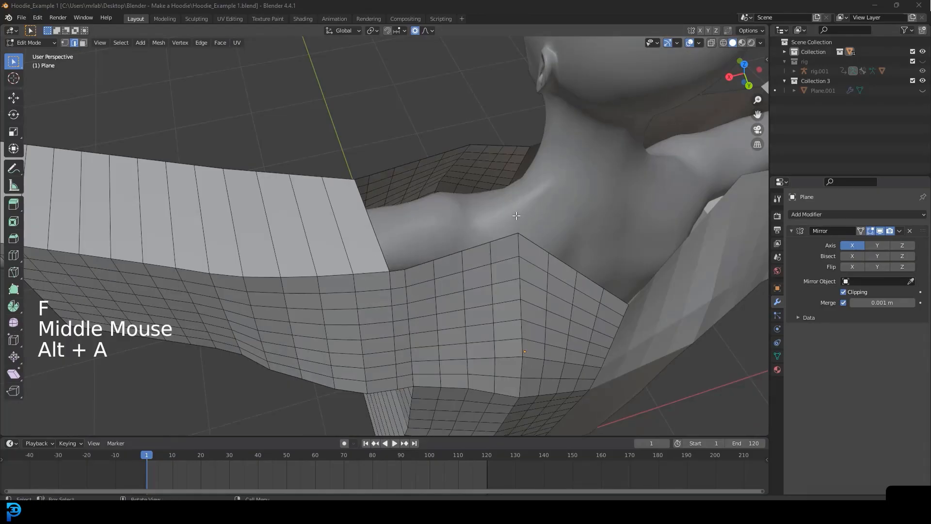
Select the shoulder edges of the back and front panels between sleeve and neckline, bridge them, and clear the selection
click(397, 271)
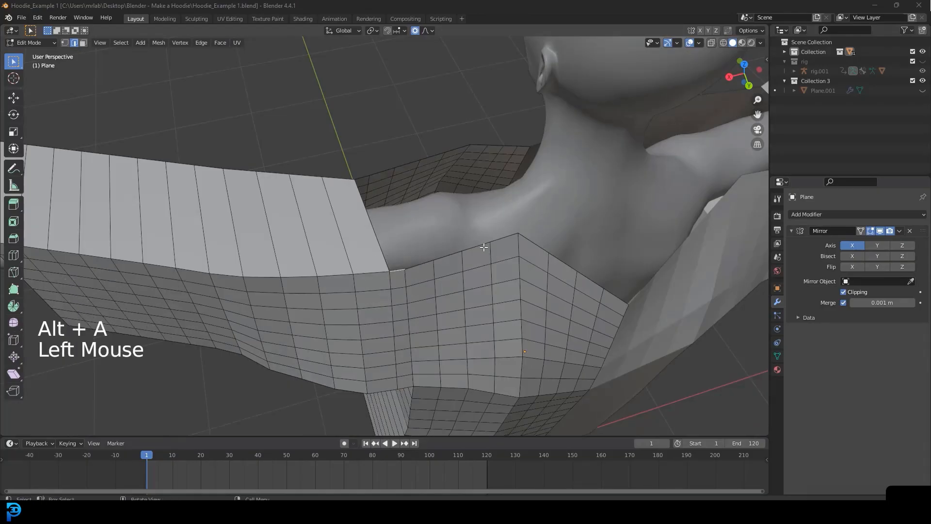
ctrl+shift+click(497, 238)
middle_drag(491, 225, 452, 128)
shift+click(433, 132)
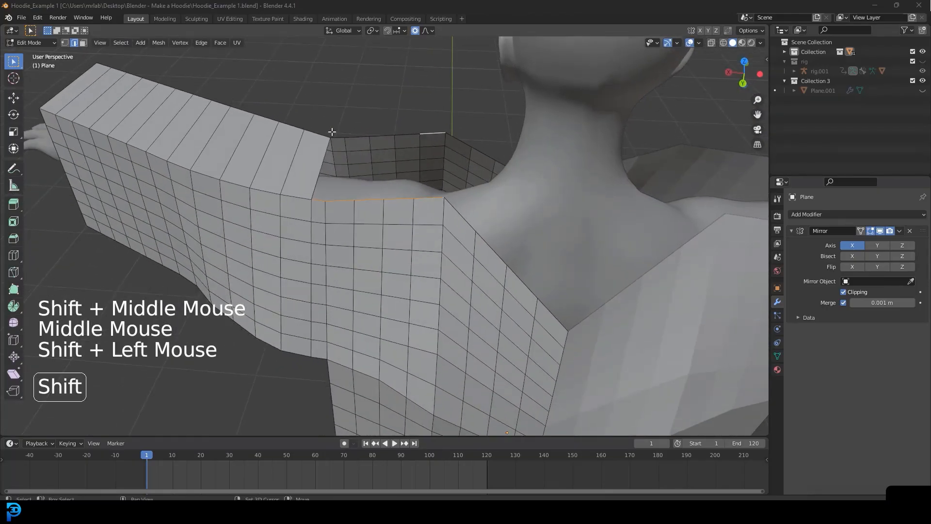
ctrl+shift+click(337, 136)
middle_drag(428, 146, 409, 152)
key(ctrl+e)
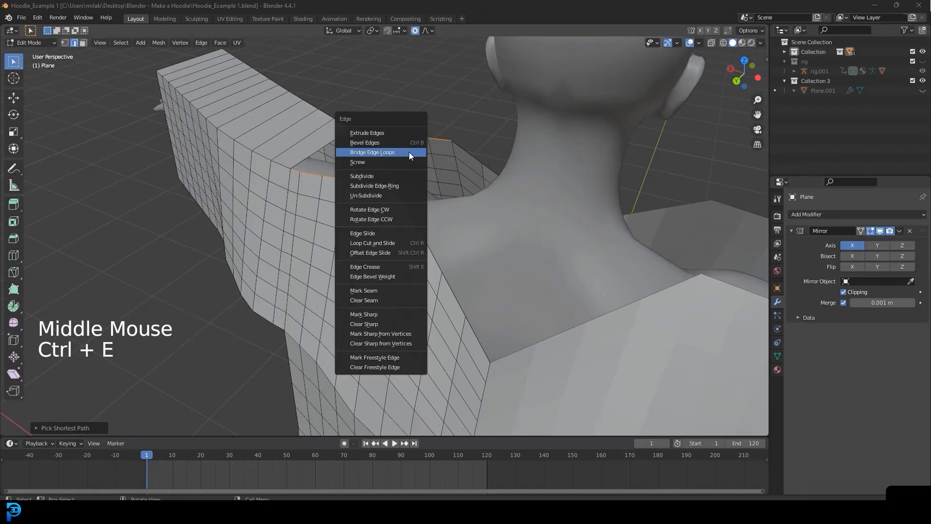
click(409, 152)
scroll(409, 152, down, 4)
key(alt+a)
In face select mode, select the strip along the shoulder and upper sleeve to the cuff and delete only its faces
middle_drag(456, 191, 475, 196)
middle_drag(418, 264, 460, 224)
scroll(493, 302, down, 3)
middle_drag(493, 303, 439, 349)
scroll(441, 352, up, 1)
scroll(444, 322, up, 1)
middle_drag(449, 268, 427, 307)
click(82, 43)
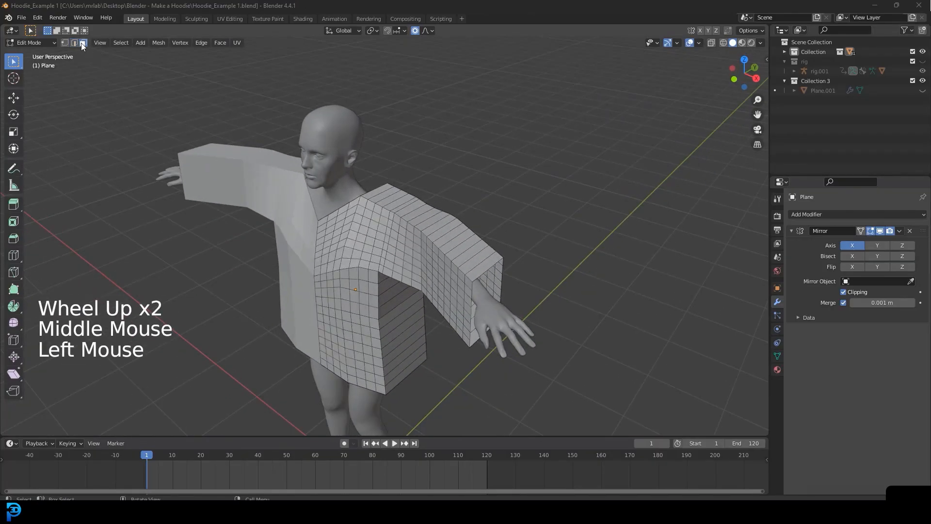
middle_drag(224, 108, 386, 184)
scroll(386, 184, up, 1)
click(377, 181)
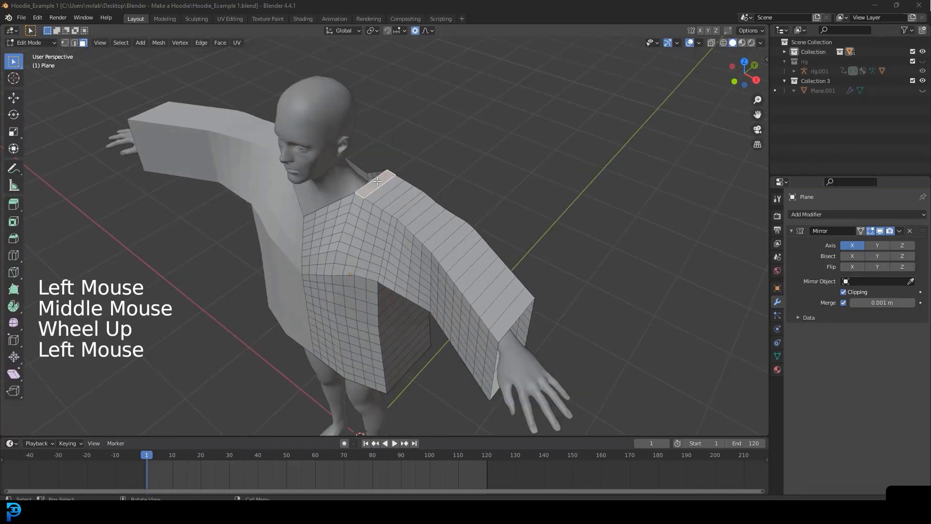
shift+middle_drag(481, 290, 450, 167)
ctrl+shift+click(466, 219)
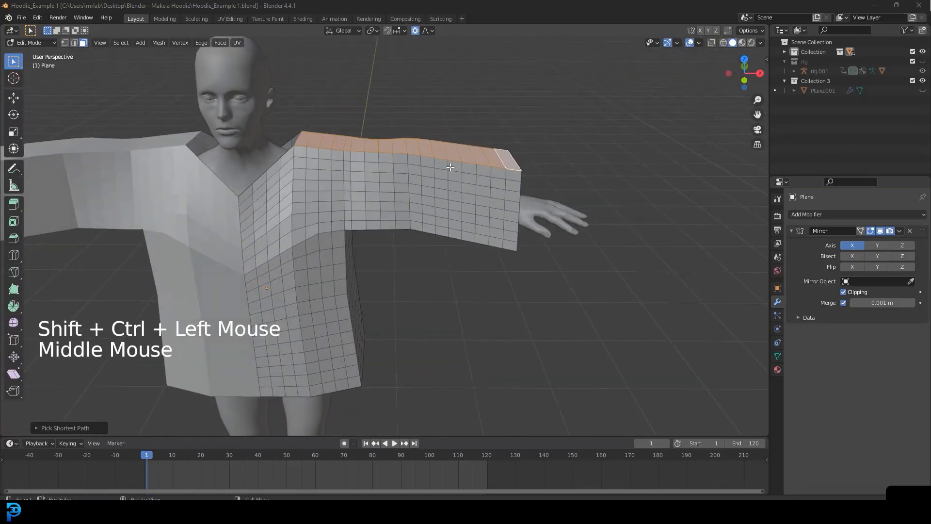
scroll(451, 167, up, 1)
key(x)
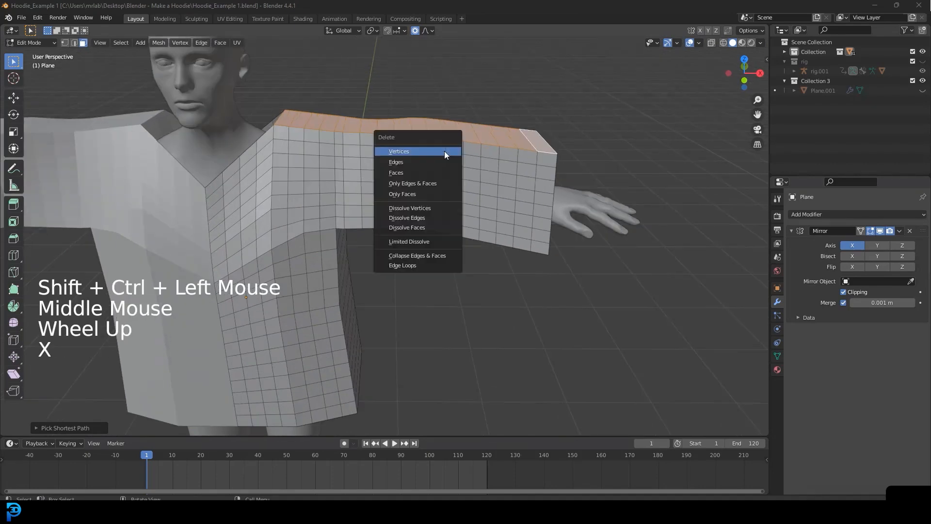
click(438, 194)
Select the strip of faces along the sleeve's underside from cuff to underarm and delete only the faces
middle_drag(439, 193, 445, 202)
scroll(445, 201, up, 2)
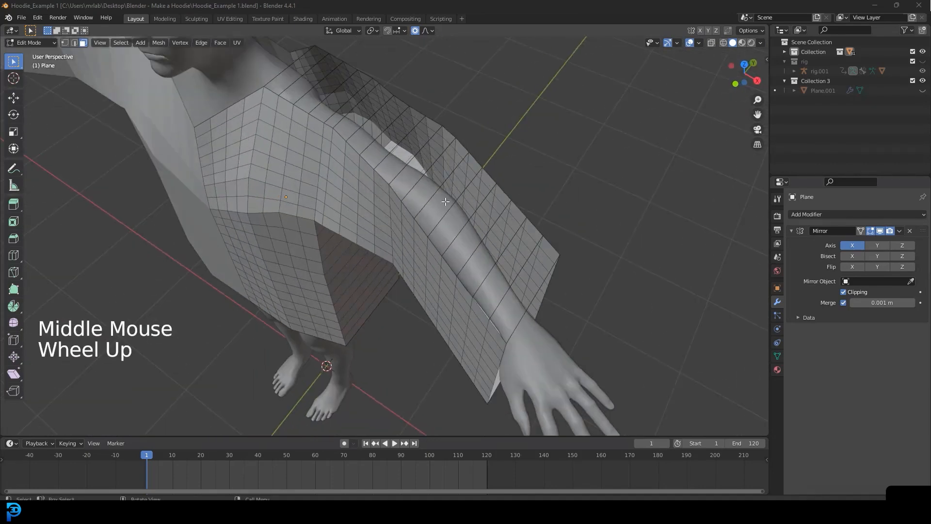
middle_drag(417, 266, 449, 118)
click(493, 97)
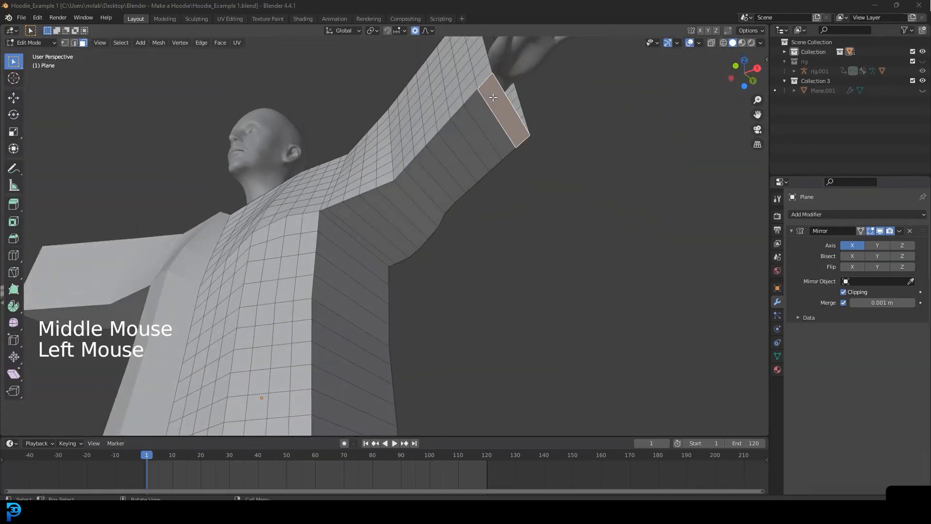
ctrl+shift+click(351, 233)
middle_drag(350, 233, 327, 182)
scroll(316, 188, up, 2)
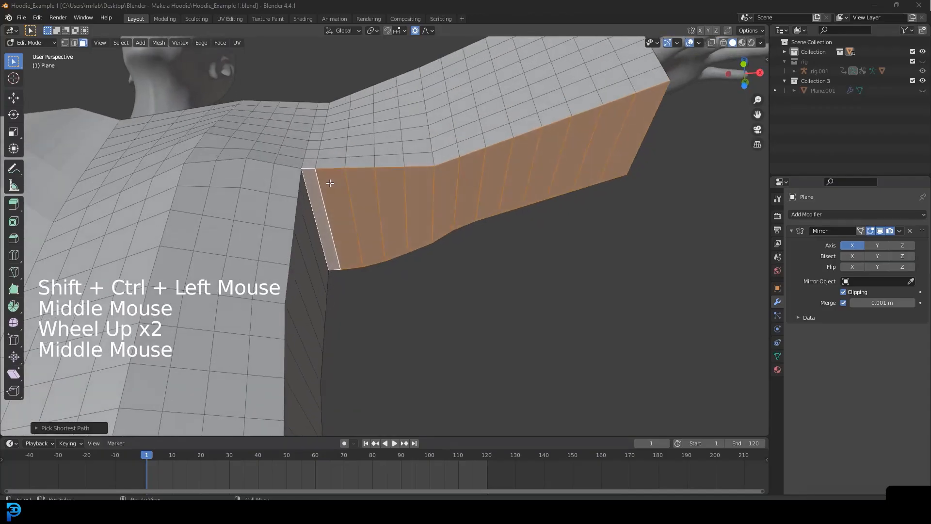
key(x)
click(320, 183)
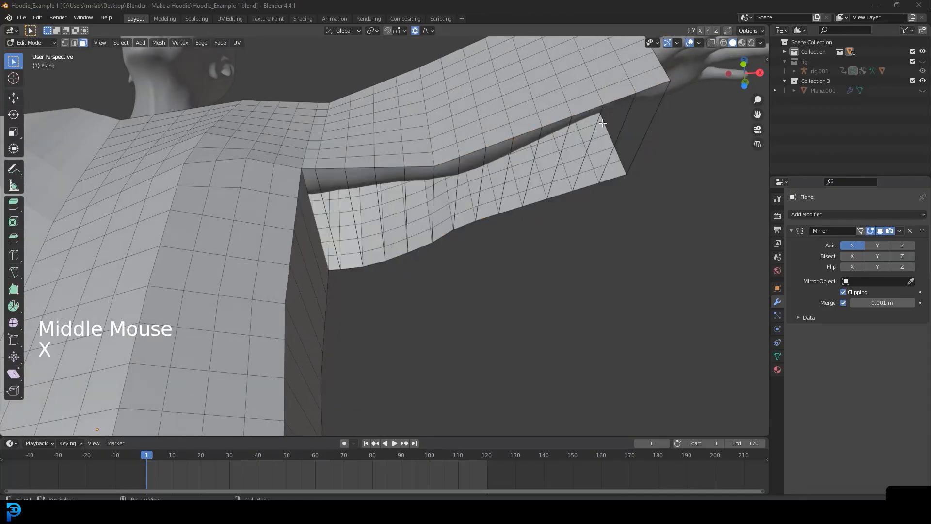
Select the strip of faces down the torso's side from underarm to hem and delete only the faces
scroll(329, 165, down, 2)
middle_drag(329, 166, 382, 212)
scroll(382, 211, down, 1)
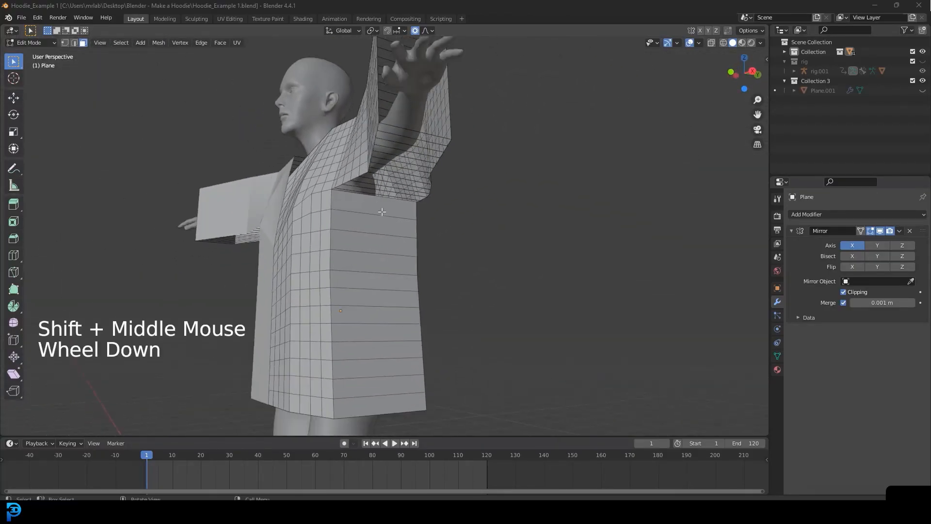
click(371, 206)
shift+middle_drag(375, 348, 385, 246)
ctrl+shift+click(374, 314)
key(x)
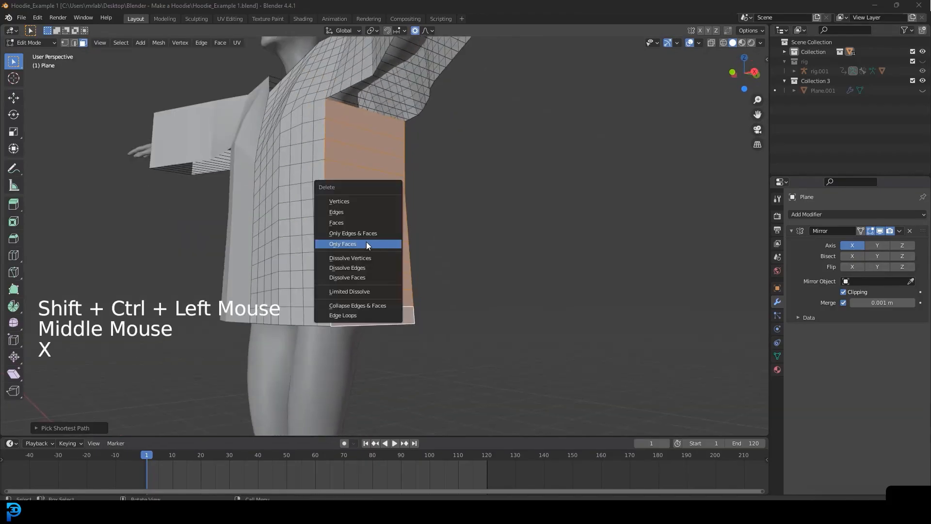
click(365, 243)
In vertex select mode, move the back neckline's centre vertex upward along Z with proportional editing
scroll(334, 302, down, 4)
middle_drag(334, 302, 235, 242)
scroll(235, 241, up, 3)
click(64, 41)
shift+middle_drag(253, 204, 189, 184)
scroll(189, 184, up, 3)
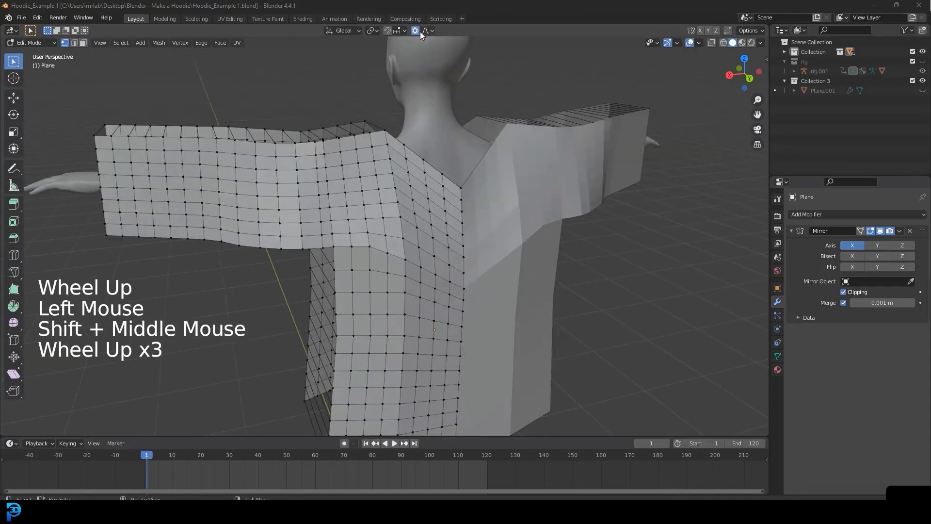
middle_drag(369, 213, 437, 214)
scroll(437, 214, up, 1)
click(447, 213)
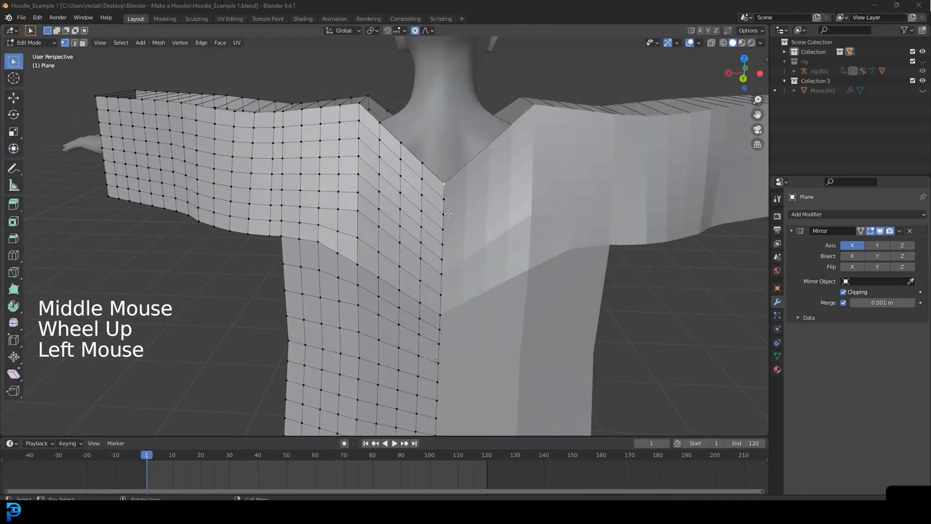
key(g)
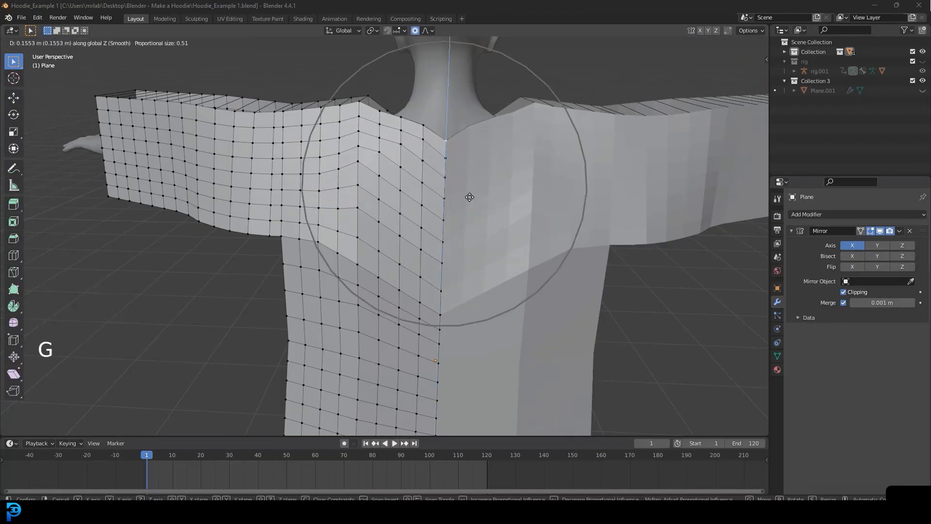
click(471, 193)
Smooth the back neckline by rotating and raising its centre with a proportional size of 0.26, and adjust a vertex just beside it
key(r)
scroll(528, 225, up, 4)
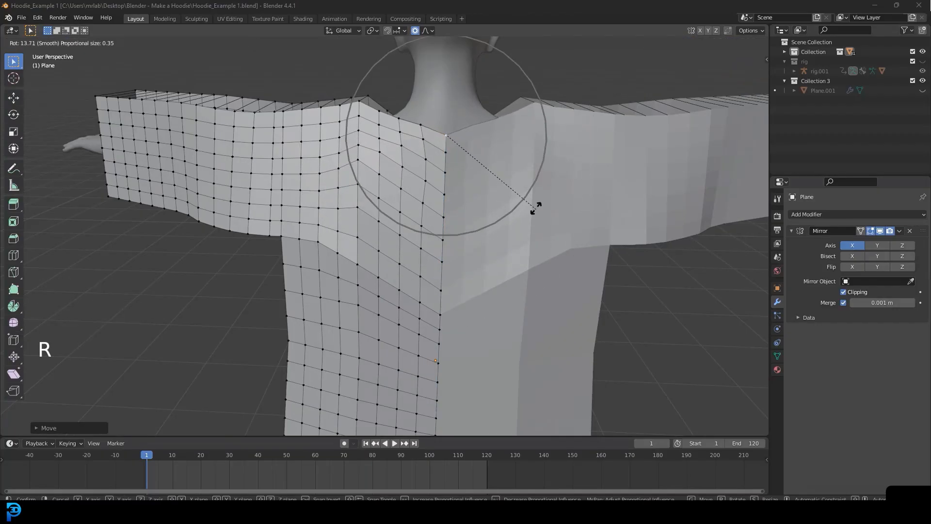
scroll(540, 194, up, 2)
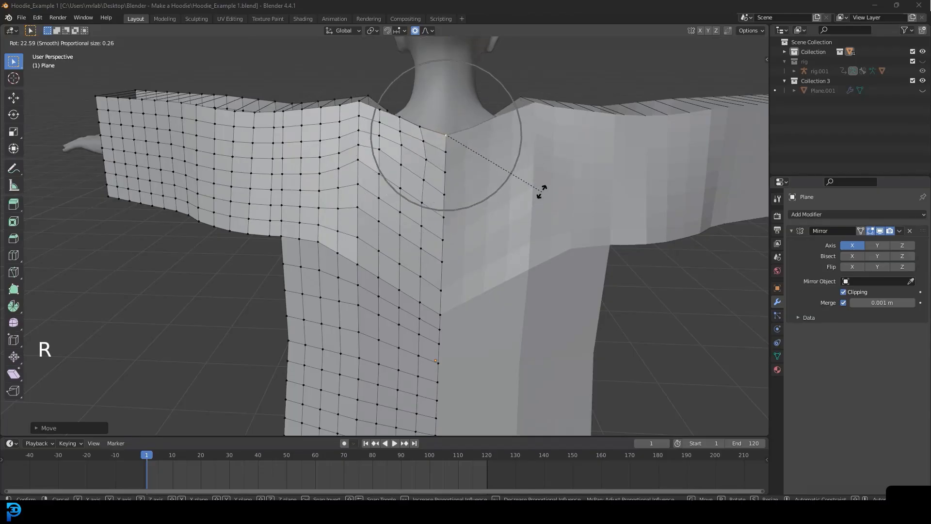
click(546, 191)
key(g)
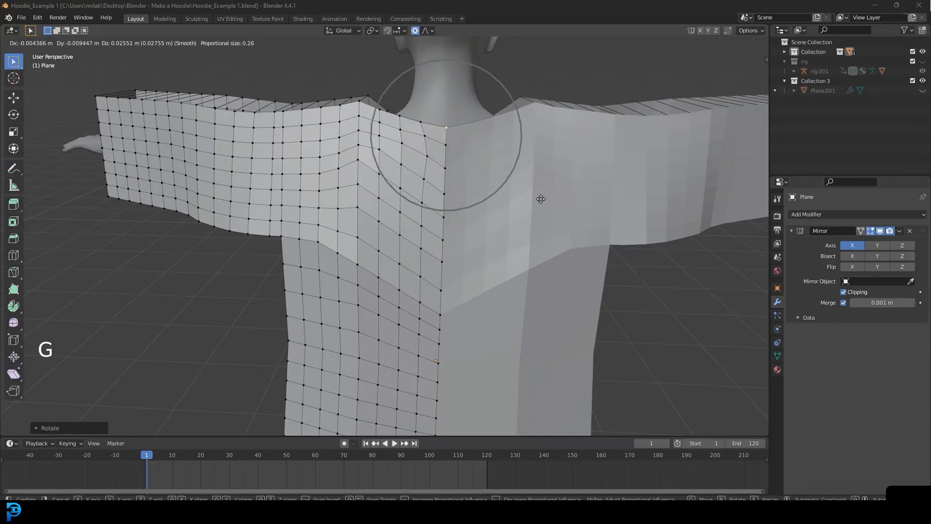
click(540, 199)
click(424, 157)
key(g)
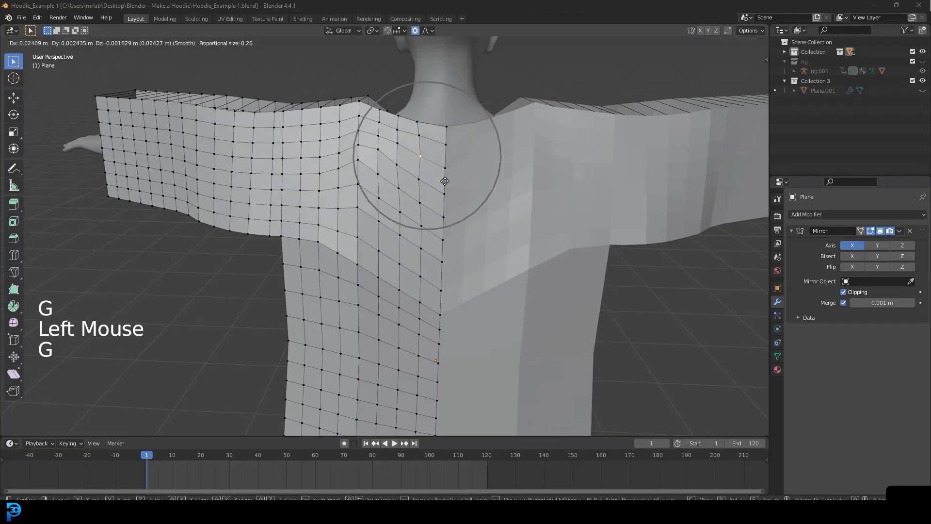
click(445, 181)
Raise the front neckline's centre vertex by about 0.05 m with proportional editing and slightly lower the vertex beside it
scroll(445, 181, down, 3)
middle_drag(444, 181, 592, 191)
scroll(592, 191, up, 3)
click(305, 171)
middle_drag(305, 170, 334, 213)
key(g)
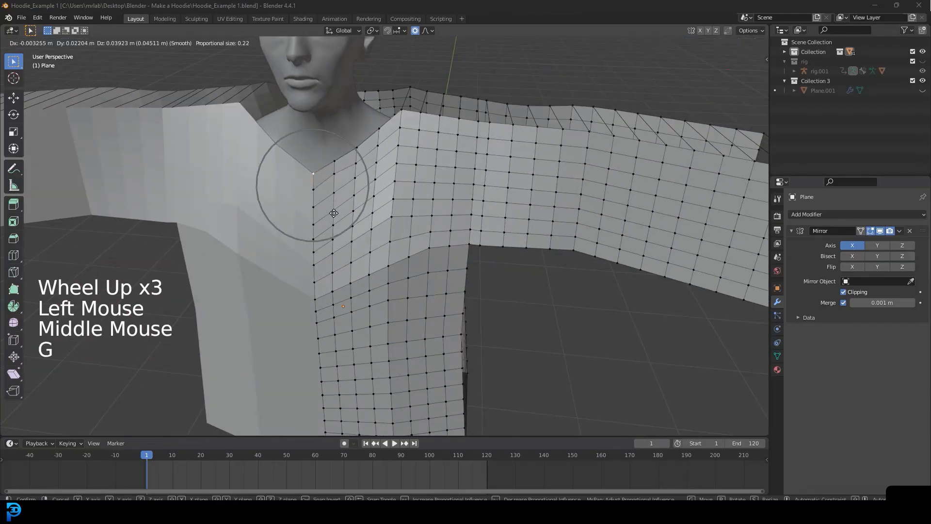
click(338, 190)
key(g)
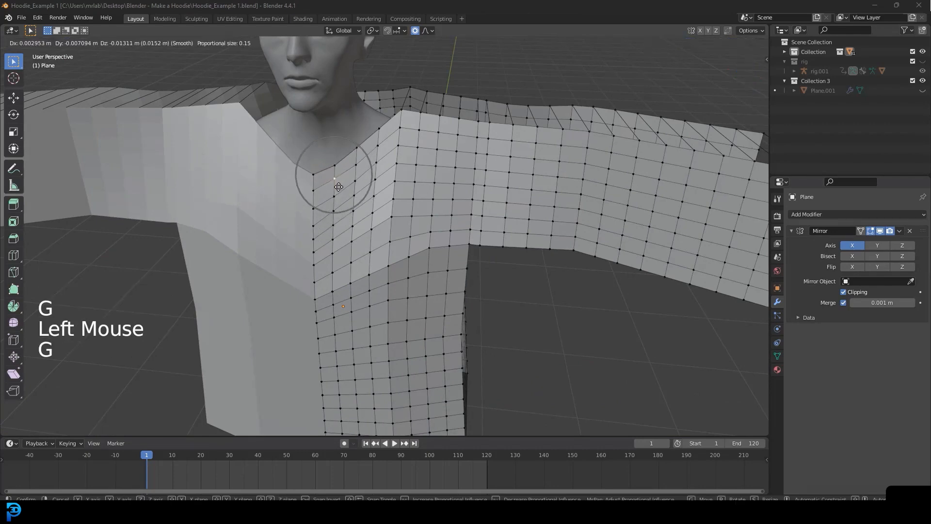
click(339, 187)
Show the sleeve's cuff from the top in wireframe shading with nothing selected
scroll(391, 193, down, 2)
scroll(402, 209, down, 1)
middle_drag(402, 209, 608, 229)
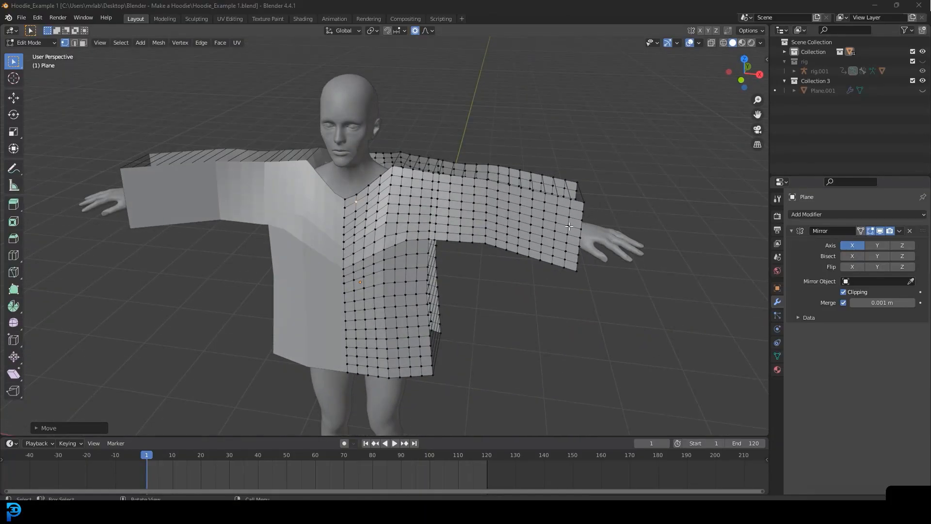
key(KP_7)
scroll(417, 196, up, 4)
shift+middle_drag(569, 226, 408, 167)
shift+scroll(418, 196, up, 1)
scroll(408, 167, up, 1)
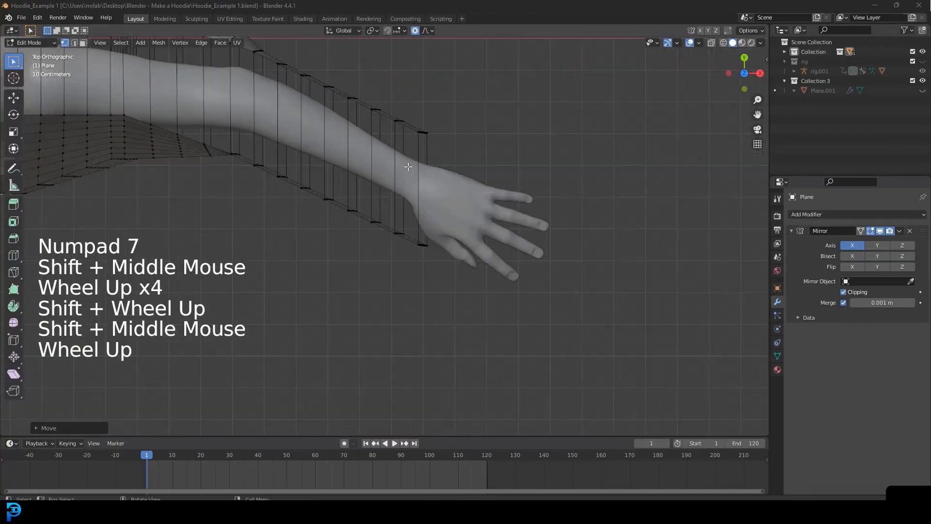
key(z)
click(323, 170)
shift+middle_drag(461, 185, 430, 214)
key(alt+a)
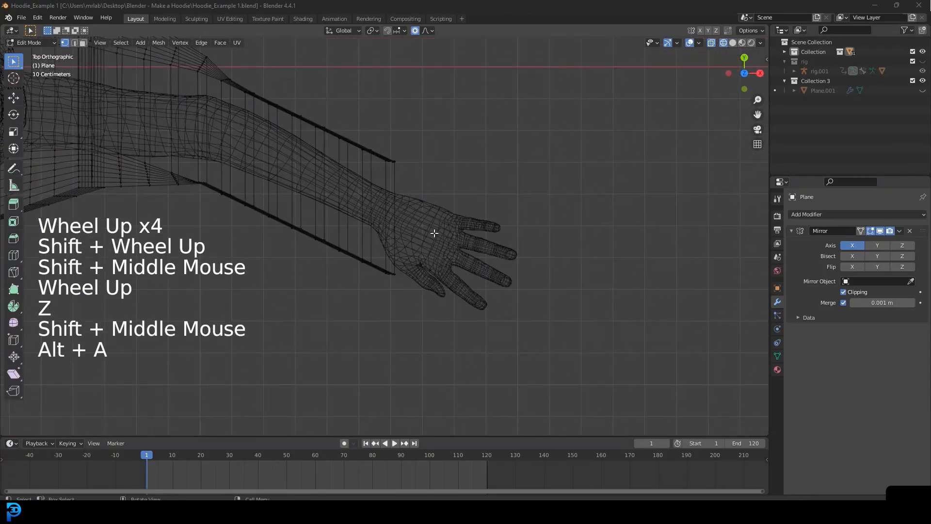
Box-select the sleeve-end vertices and rotate them twice in top view, about -8° each, with proportional editing
key(b)
drag(469, 351, 376, 120)
scroll(416, 187, up, 2)
middle_drag(416, 187, 471, 202)
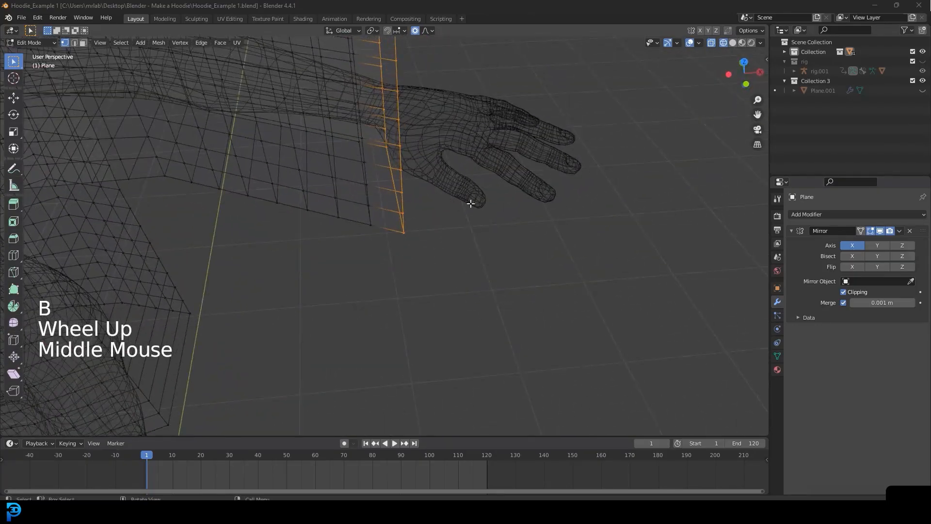
key(KP_7)
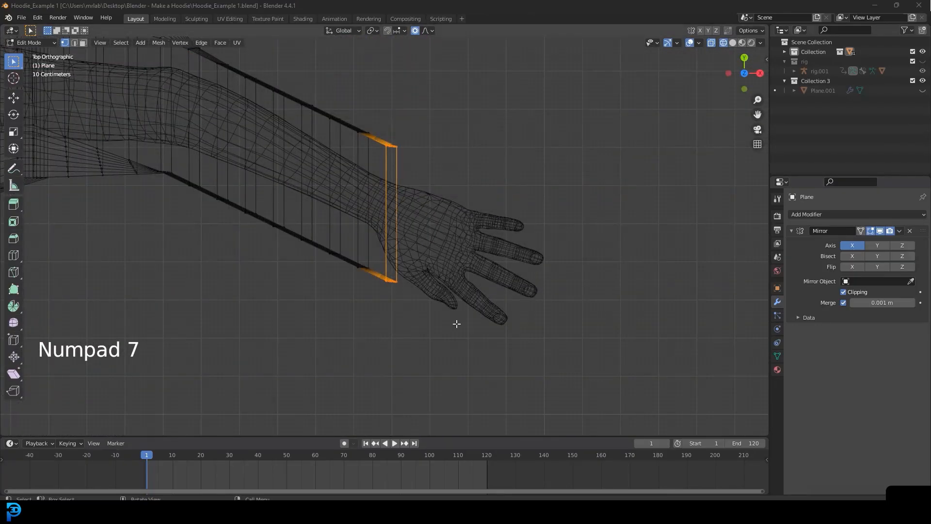
key(r)
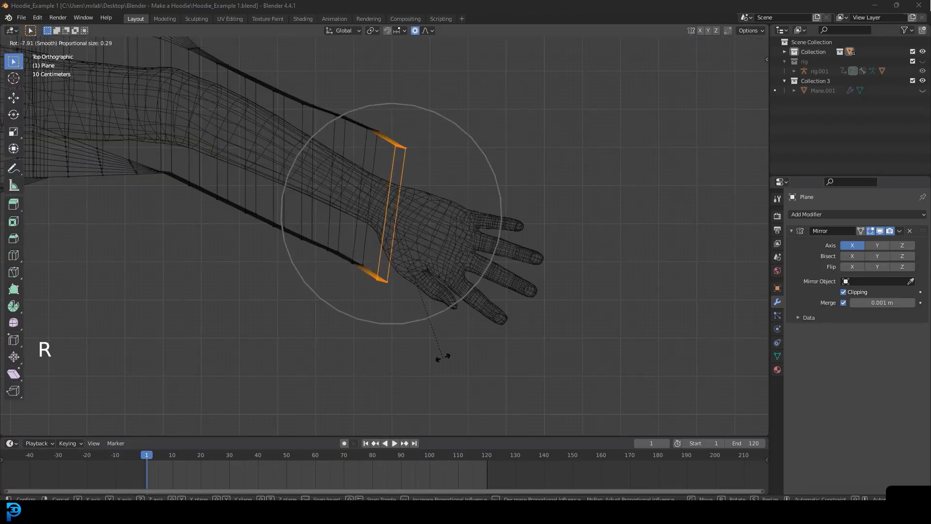
click(441, 364)
key(r)
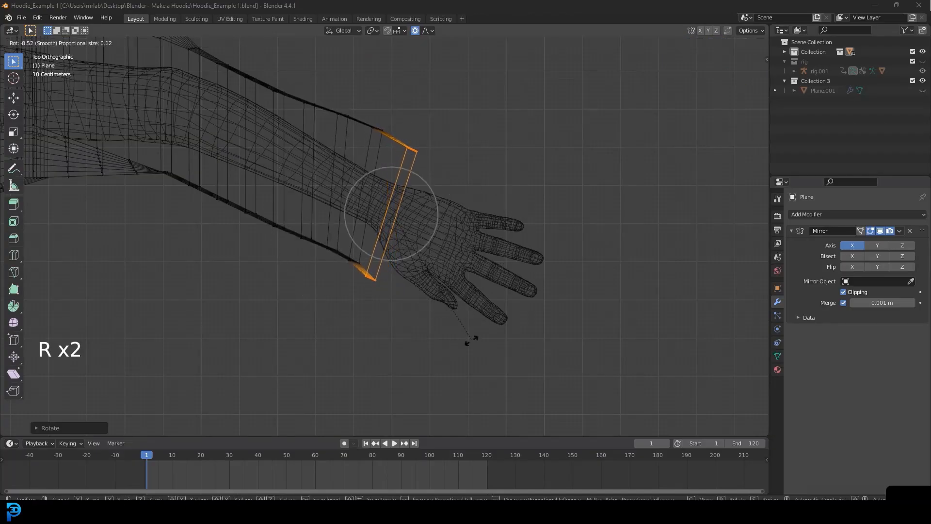
click(478, 344)
Move the sleeve end about 0.04 m outward along the arm and rotate the edge loop just inside it to match
key(g)
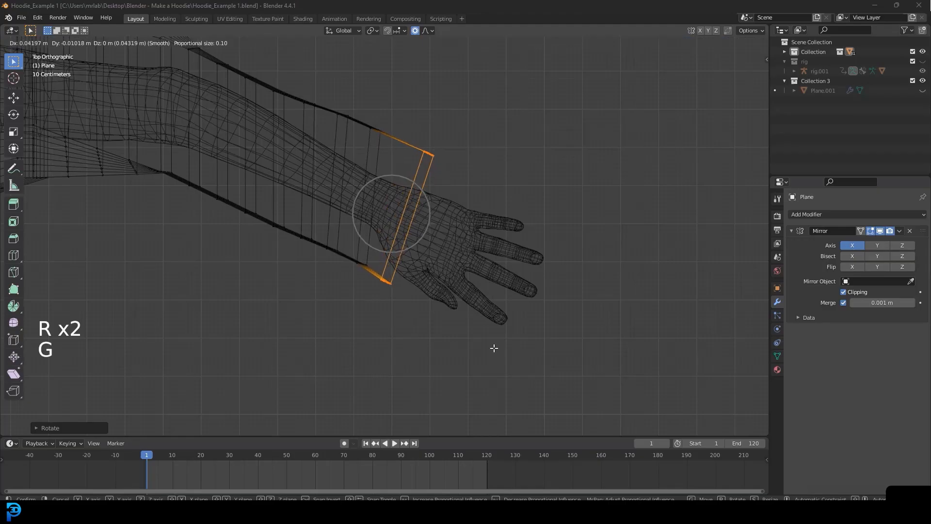
click(494, 348)
key(super)
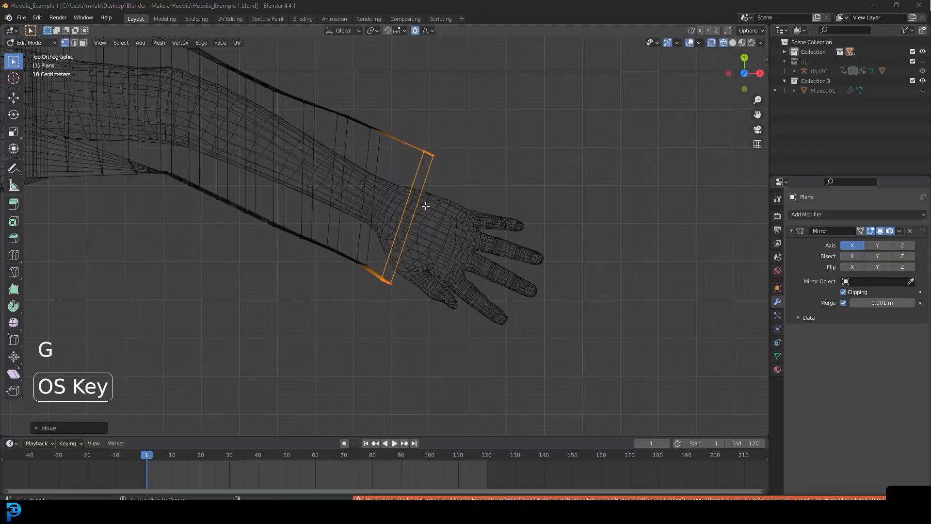
click(376, 172)
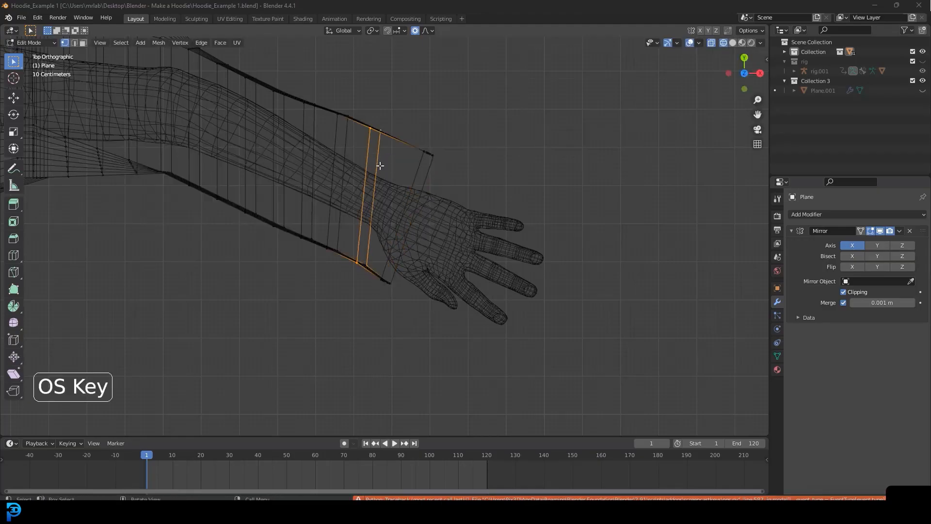
key(r)
click(370, 249)
In solid shading, duplicate the sleeve's open end edge loop and place the copy about 0.06 m beyond the sleeve
key(z)
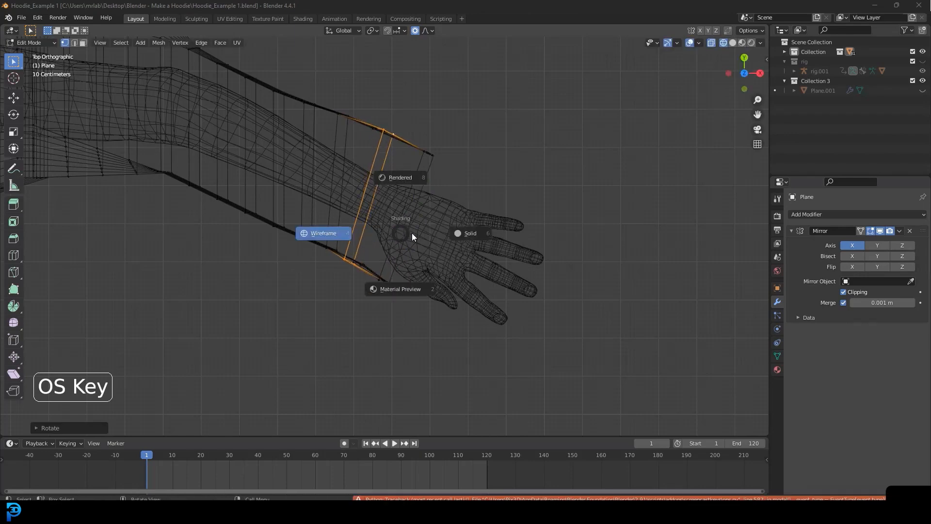
click(485, 233)
mouse_move(475, 257)
middle_down()
mouse_move(420, 209)
mouse_move(380, 208)
mouse_move(405, 178)
mouse_move(456, 165)
middle_up()
scroll(380, 208, down, 2)
middle_drag(386, 104, 396, 99)
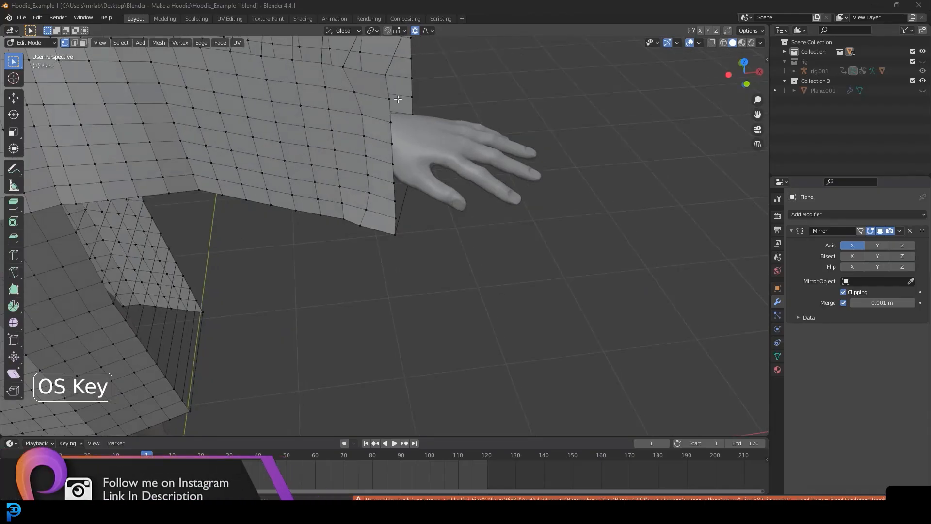
alt+click(388, 88)
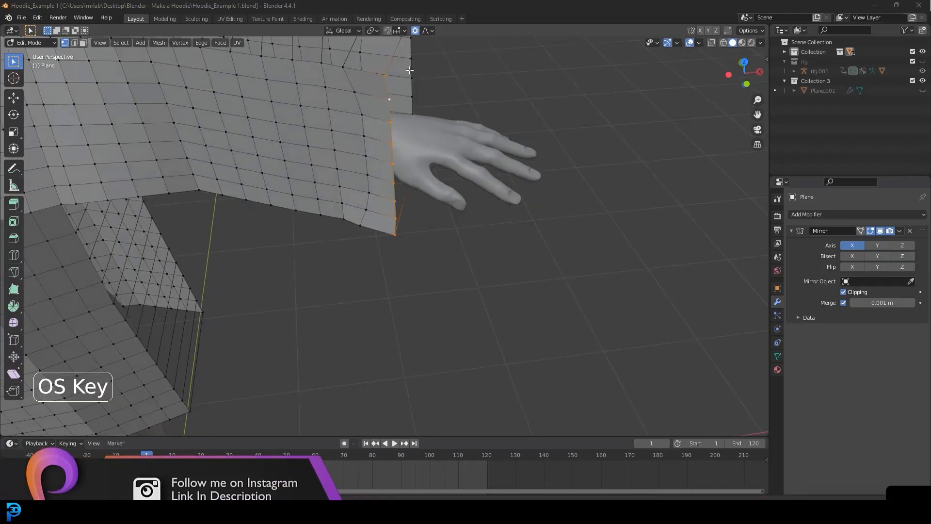
scroll(412, 69, down, 1)
mouse_move(403, 240)
middle_down()
mouse_move(362, 223)
mouse_move(403, 240)
middle_up()
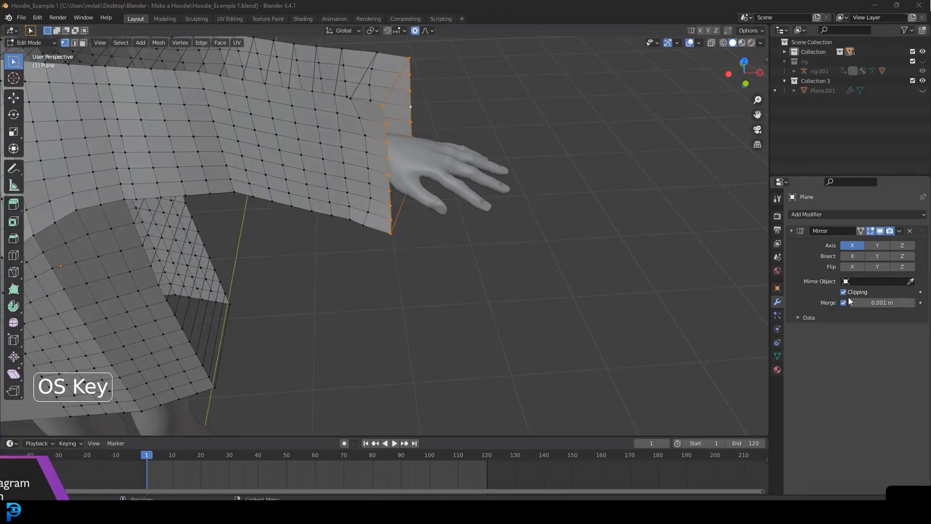
key(KP_7)
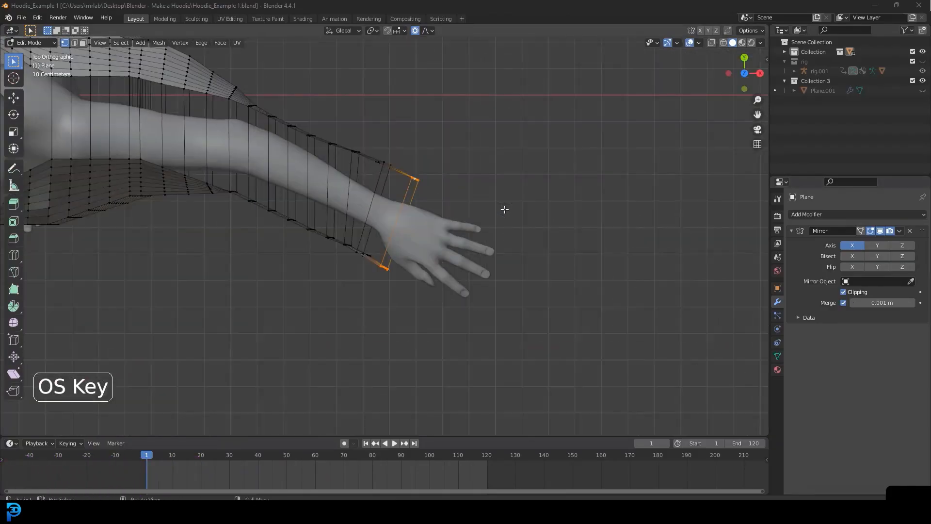
scroll(457, 203, up, 1)
key(g)
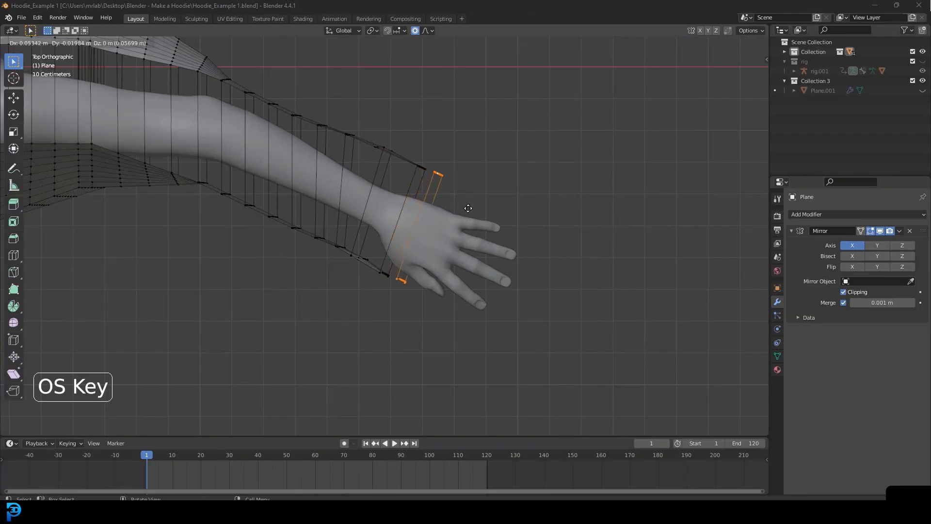
click(468, 209)
Extrude the duplicated loop outward over the hand, scale its end, and extrude it again into a two-segment cuff
middle_drag(469, 209, 459, 131)
key(KP_7)
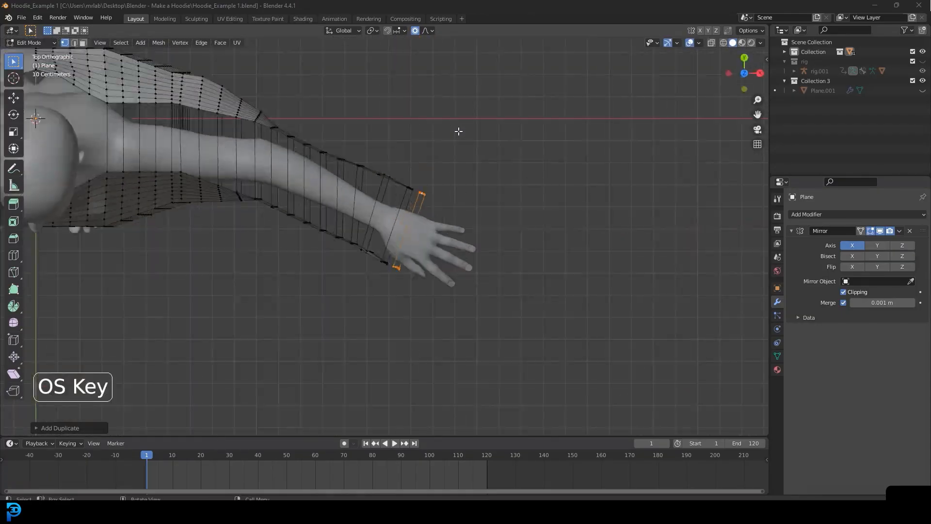
key(e)
click(504, 184)
key(e)
click(542, 270)
key(s)
click(544, 279)
scroll(480, 248, up, 4)
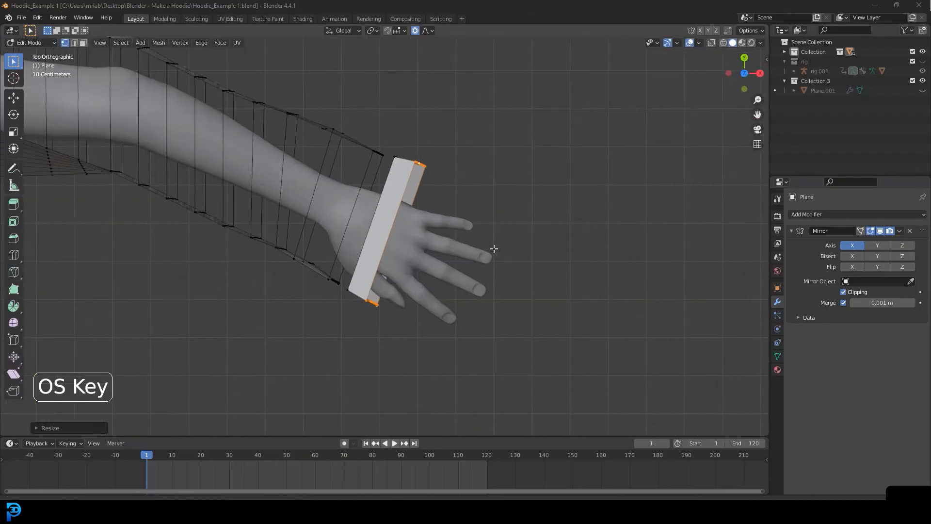
key(e)
click(526, 278)
Select the sleeve-end loop and the cuff's inner loop and connect them with Bridge Edge Loops
middle_drag(527, 277, 333, 113)
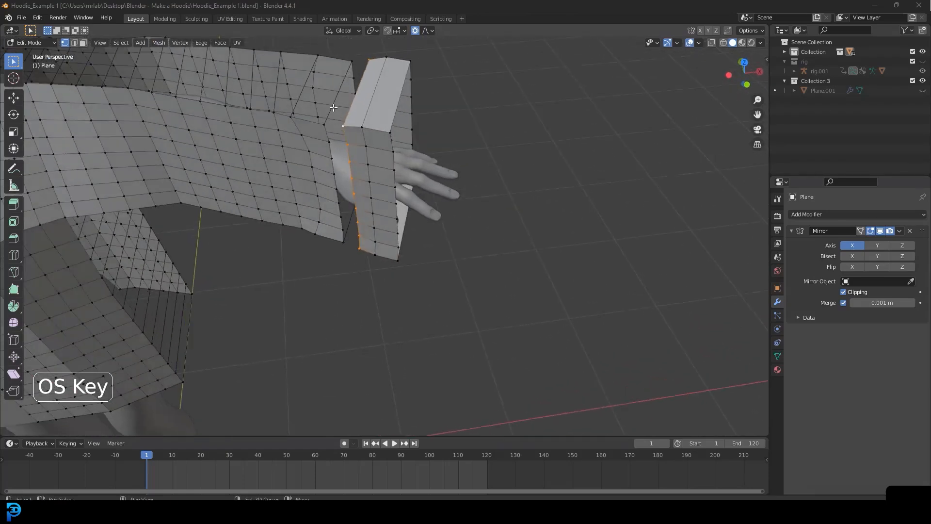
middle_drag(350, 225, 477, 131)
middle_drag(403, 118, 376, 105)
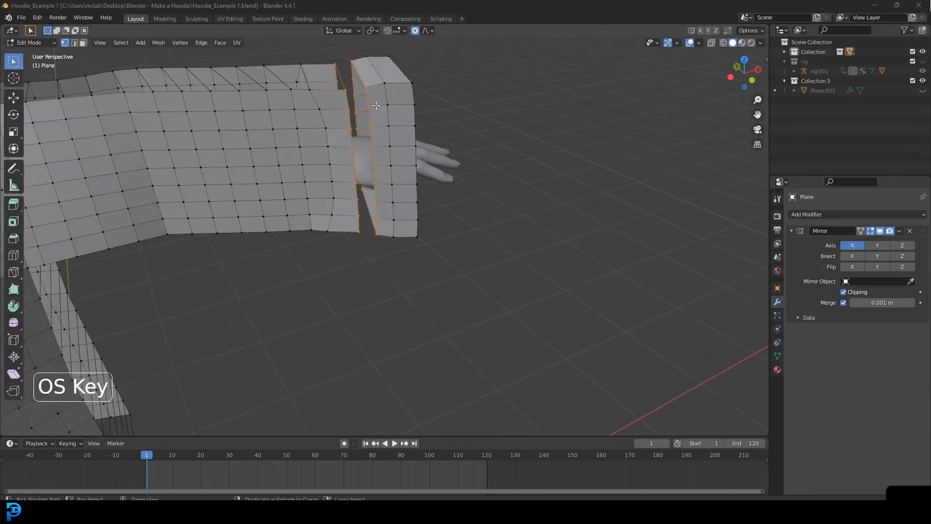
key(ctrl+e)
click(376, 106)
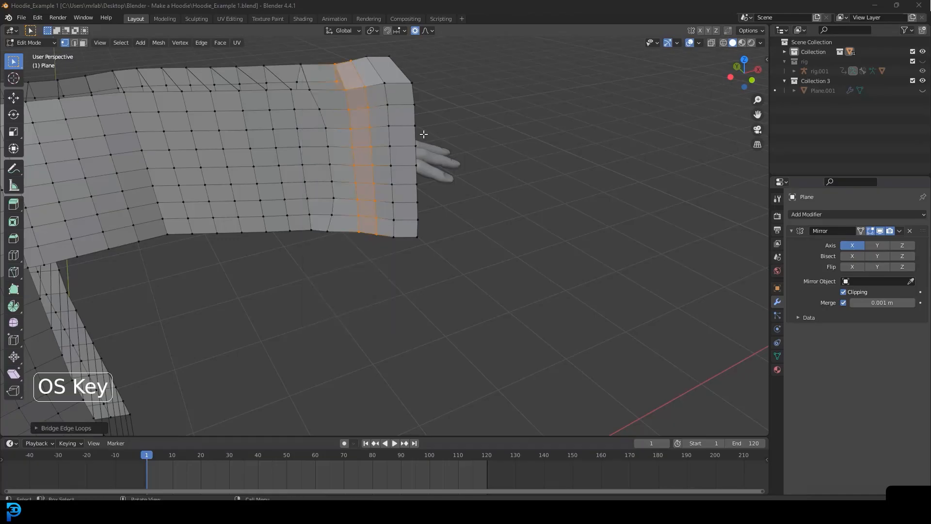
Delete only the faces of the bridge between sleeve and cuff, keeping its edges
middle_drag(423, 134, 393, 135)
key(x)
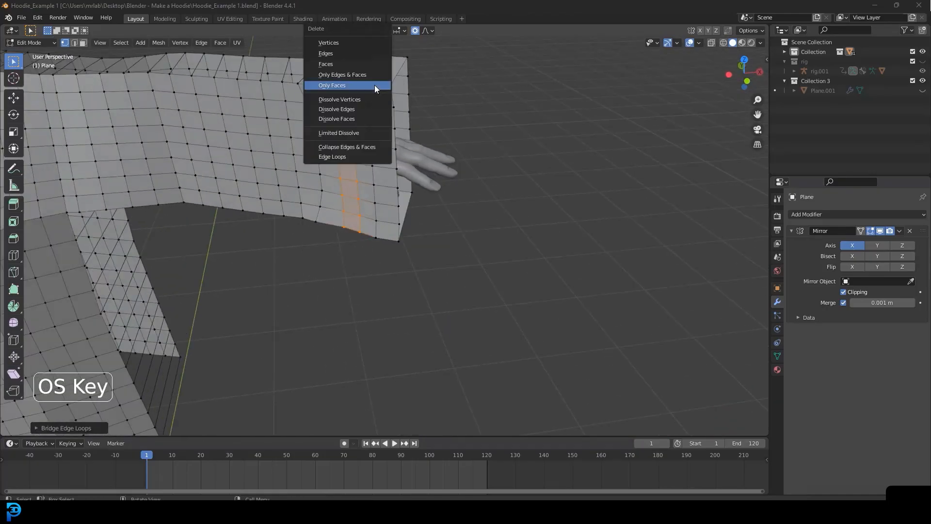
click(333, 86)
Select the cuff's upper and lower faces that join front and back, and delete only the faces
mouse_move(489, 158)
middle_down()
mouse_move(509, 72)
mouse_move(476, 146)
middle_up()
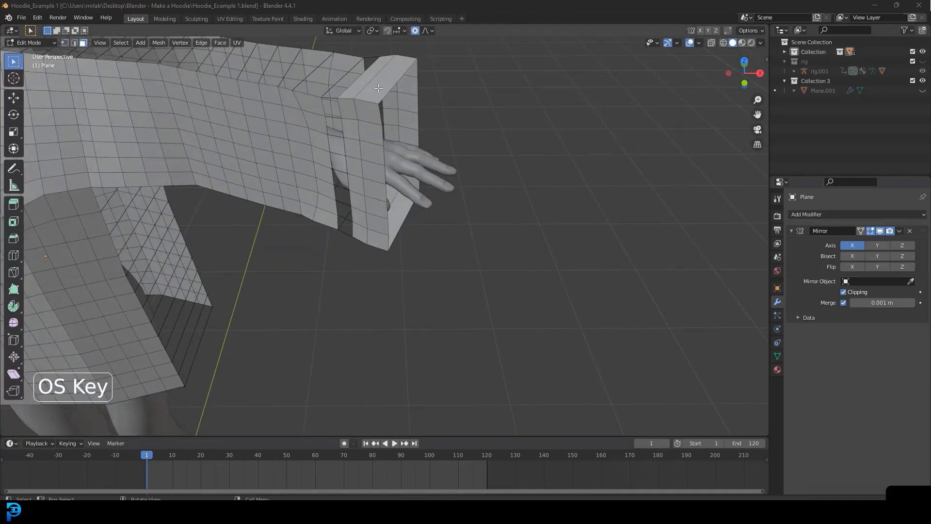
click(369, 81)
shift+click(367, 80)
middle_drag(408, 156, 451, 67)
shift+click(390, 209)
shift+click(379, 205)
key(x)
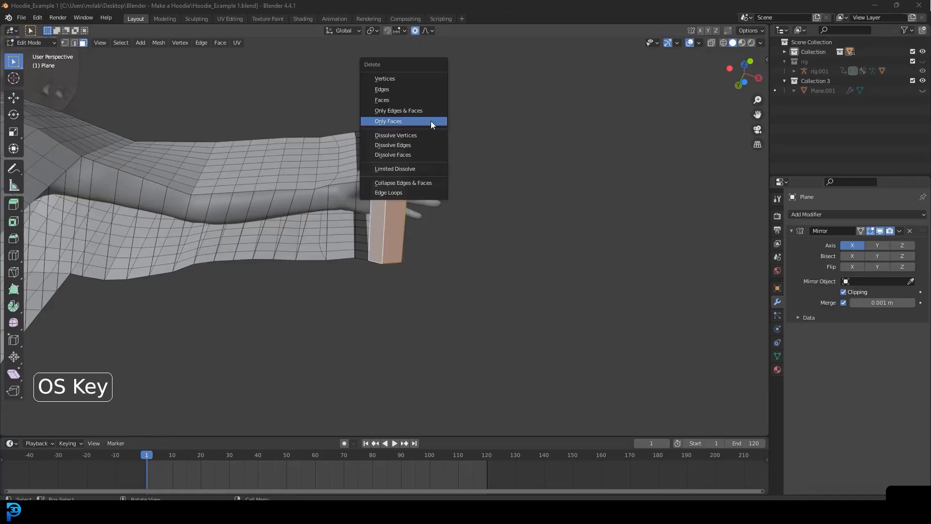
click(415, 121)
Box-select the hoodie's bottom hem vertices from the front in wireframe shading and extrude them down along Z
middle_drag(506, 105, 493, 151)
scroll(331, 240, down, 2)
shift+middle_drag(331, 241, 383, 120)
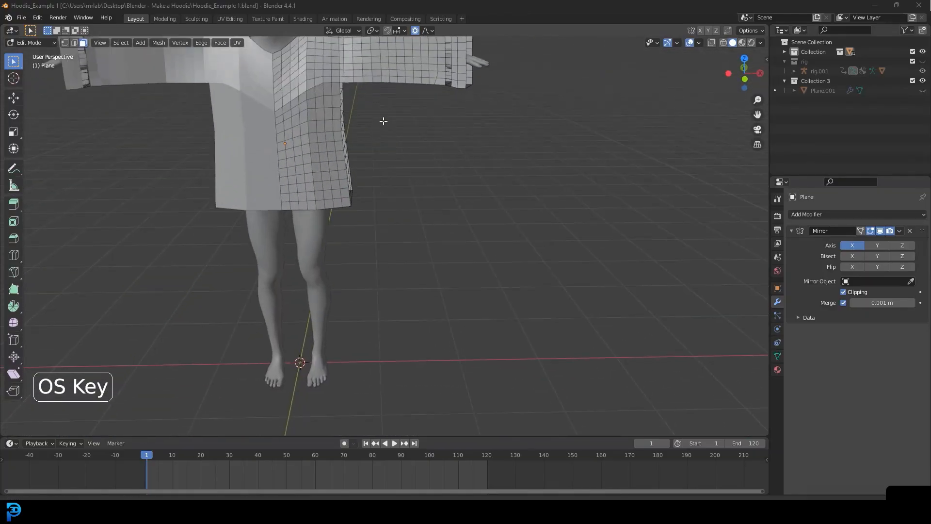
scroll(373, 183, up, 1)
click(74, 42)
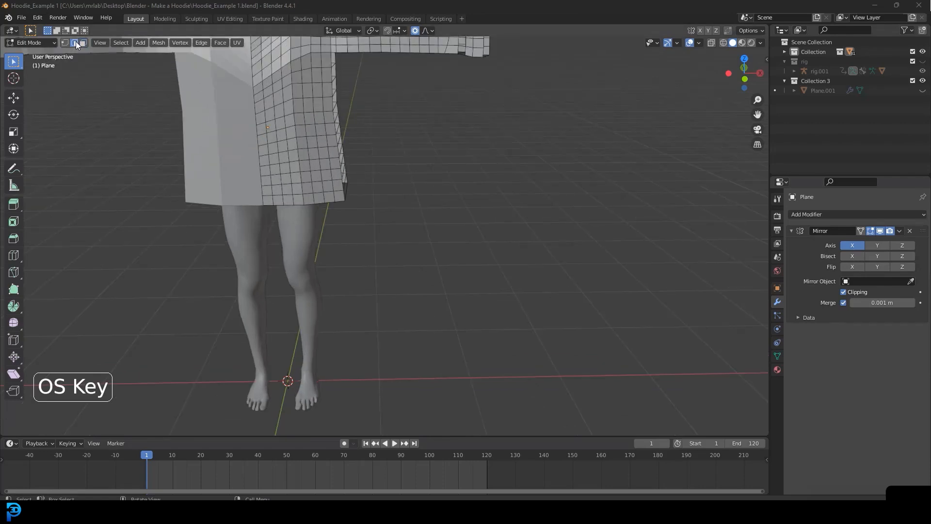
key(KP_1)
shift+middle_drag(292, 162, 427, 191)
scroll(427, 191, up, 2)
shift+middle_drag(466, 216, 433, 201)
scroll(433, 201, up, 1)
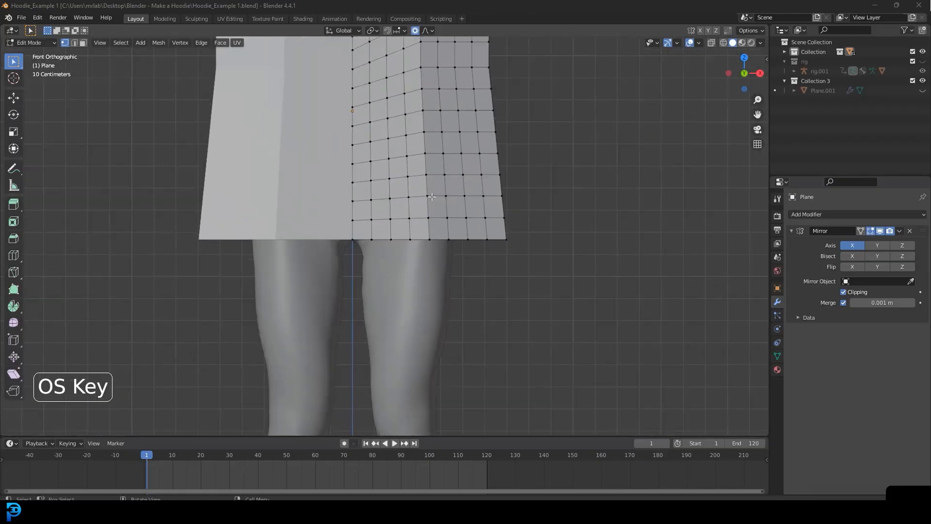
key(z)
click(374, 197)
drag(312, 275, 528, 230)
scroll(517, 238, up, 1)
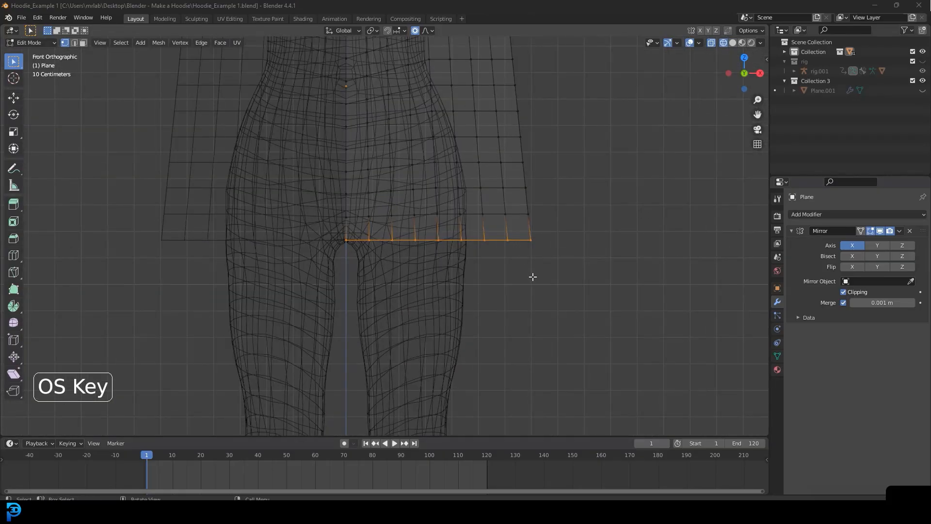
key(e)
key(z)
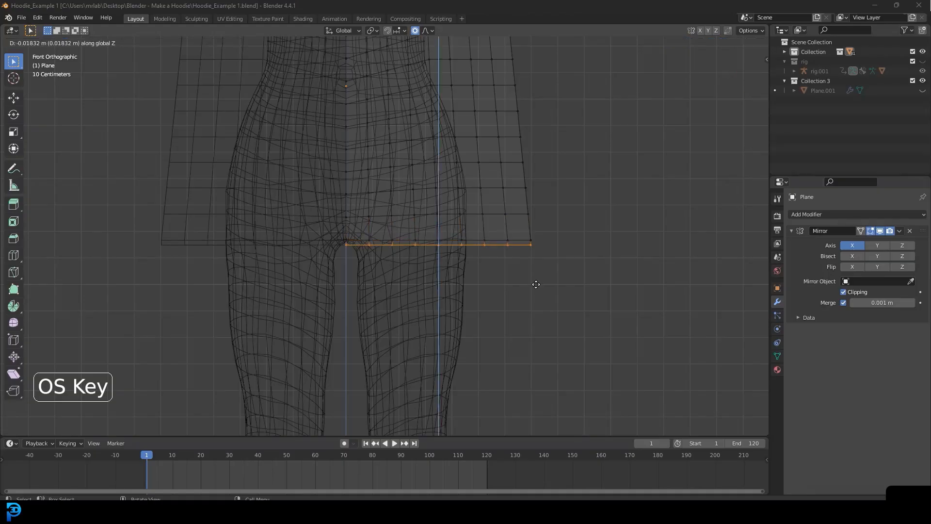
click(542, 297)
Extrude the hem a second time about 0.09 m down along Z and return to solid shading
key(e)
key(z)
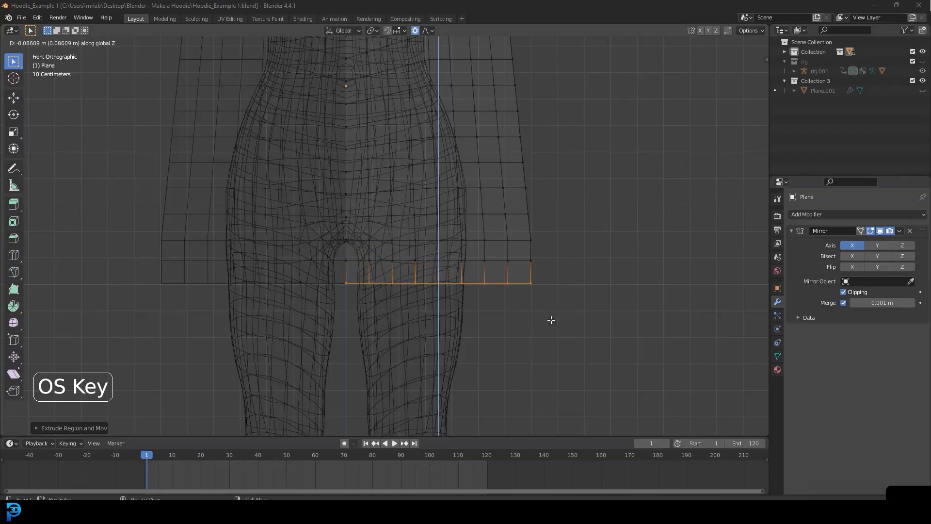
click(551, 321)
key(z)
click(621, 307)
mouse_move(621, 307)
middle_down()
mouse_move(578, 285)
mouse_move(523, 292)
mouse_move(485, 254)
middle_up()
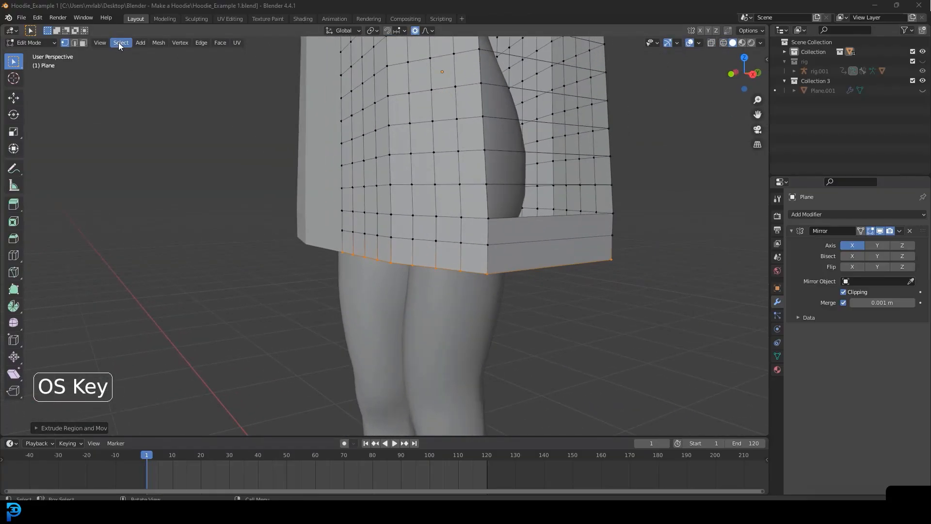
In face select mode, select the upper face loop of the hem band and delete only its faces
click(84, 43)
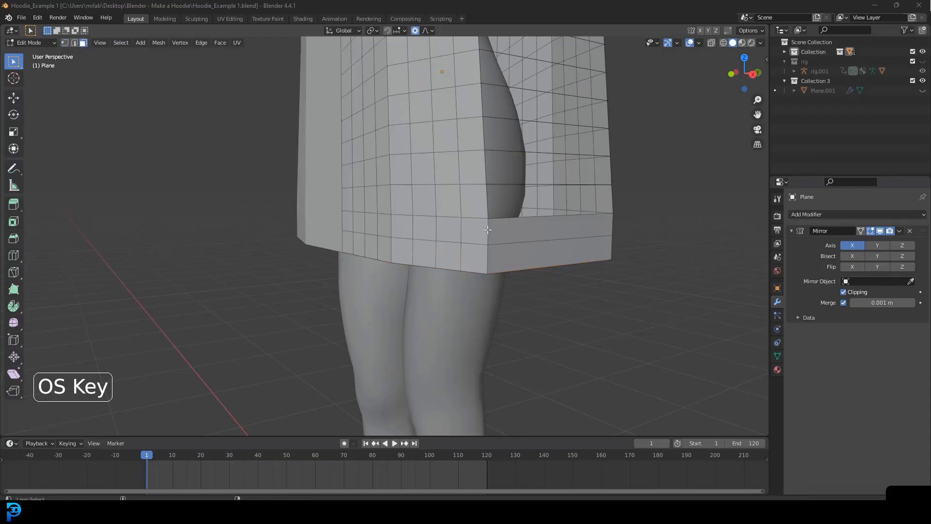
alt+click(488, 229)
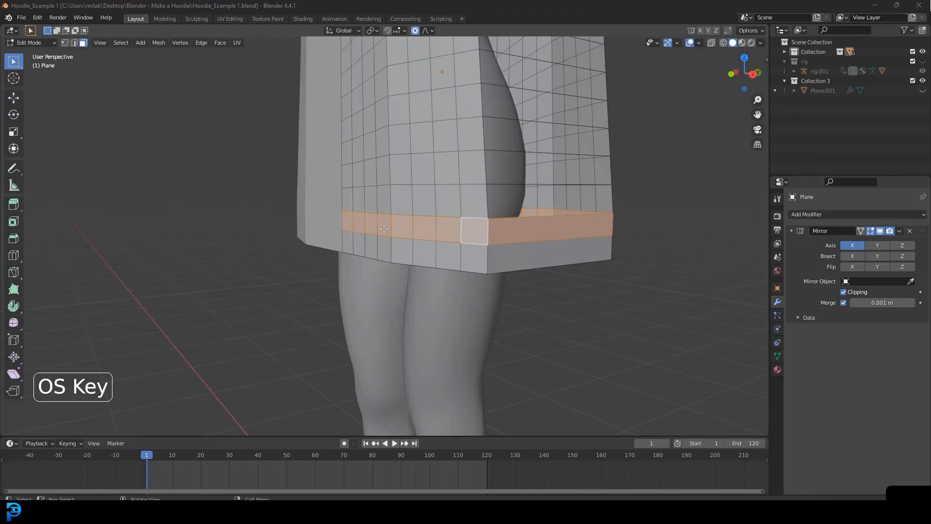
key(x)
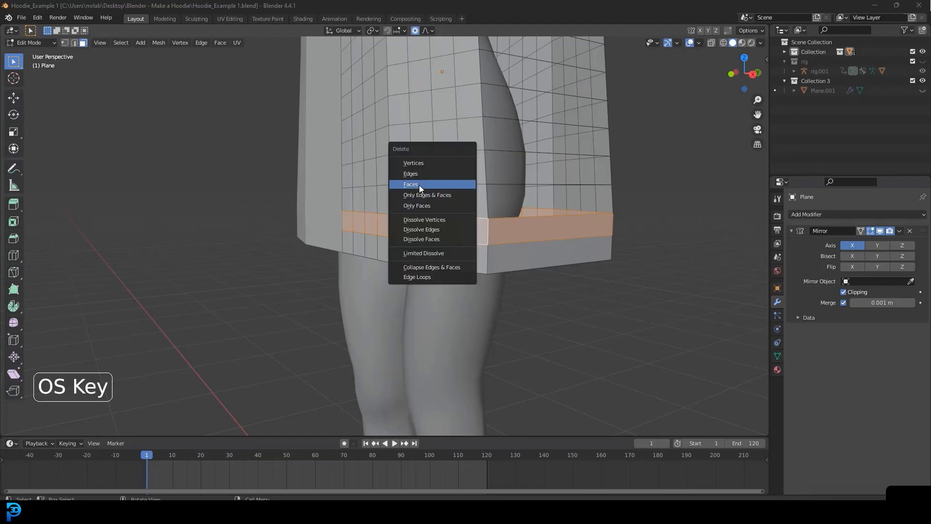
click(424, 208)
Delete only the face on the lower hem band's side between front and back, leaving its edges as a seam
middle_drag(424, 207, 588, 254)
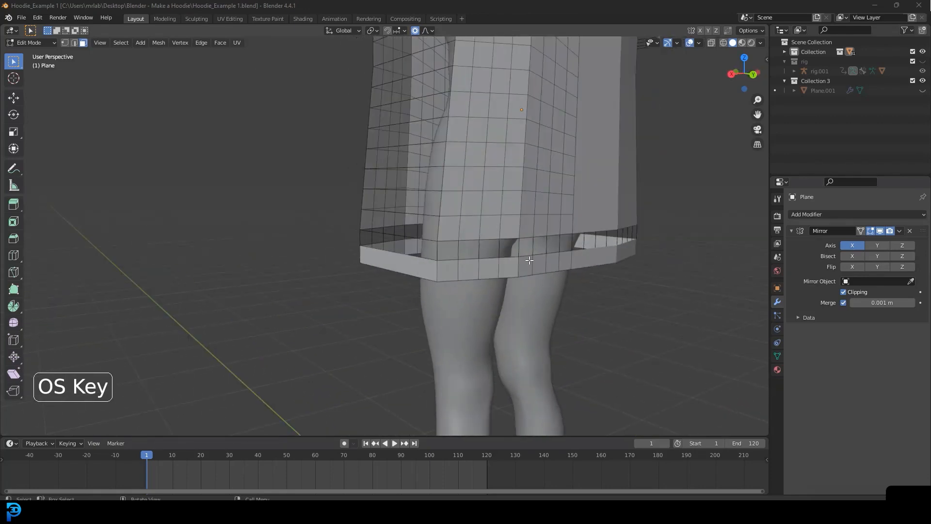
middle_drag(347, 249, 440, 237)
scroll(440, 237, up, 2)
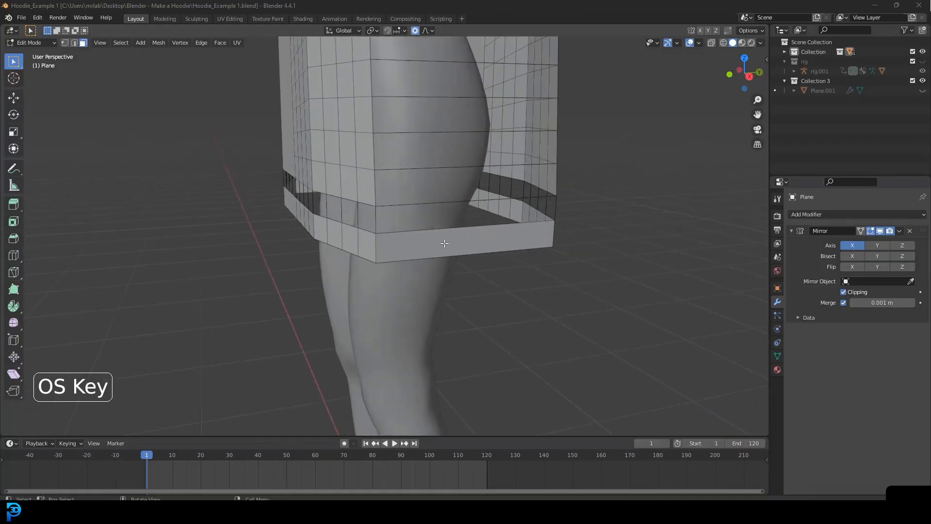
click(444, 242)
key(x)
click(425, 243)
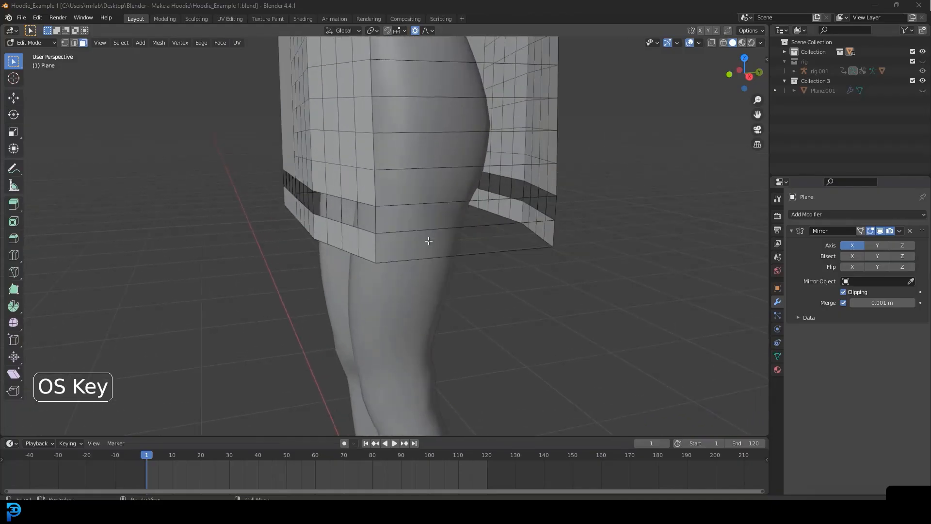
scroll(424, 243, down, 5)
middle_drag(325, 187, 374, 231)
middle_drag(368, 193, 364, 149)
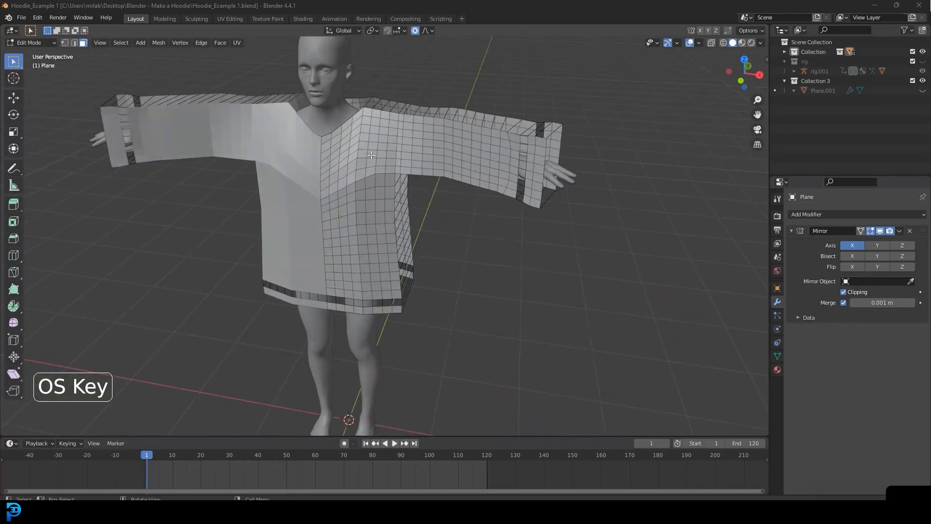
Return the hoodie to Object Mode and apply smooth shading to it
key(Tab)
click(130, 43)
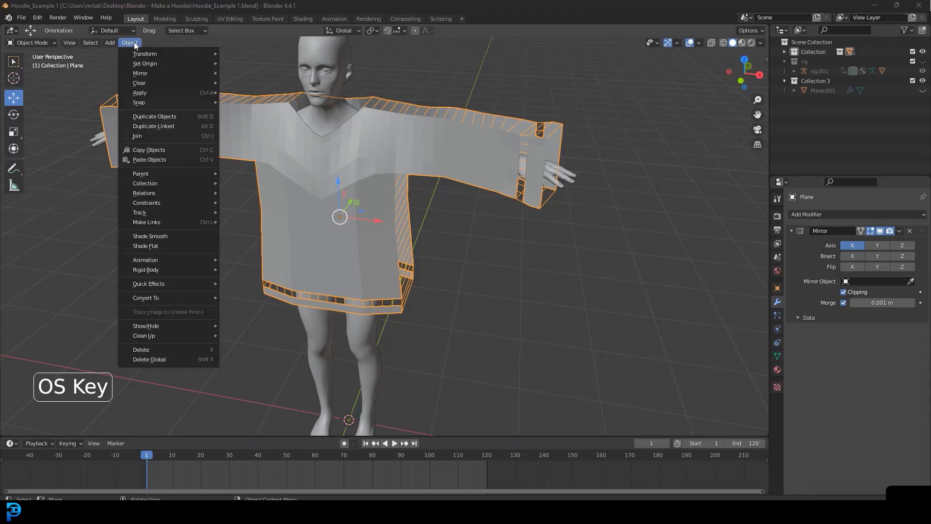
click(179, 236)
Save the file as a new copy named 1.blend in the Desktop folder
click(22, 18)
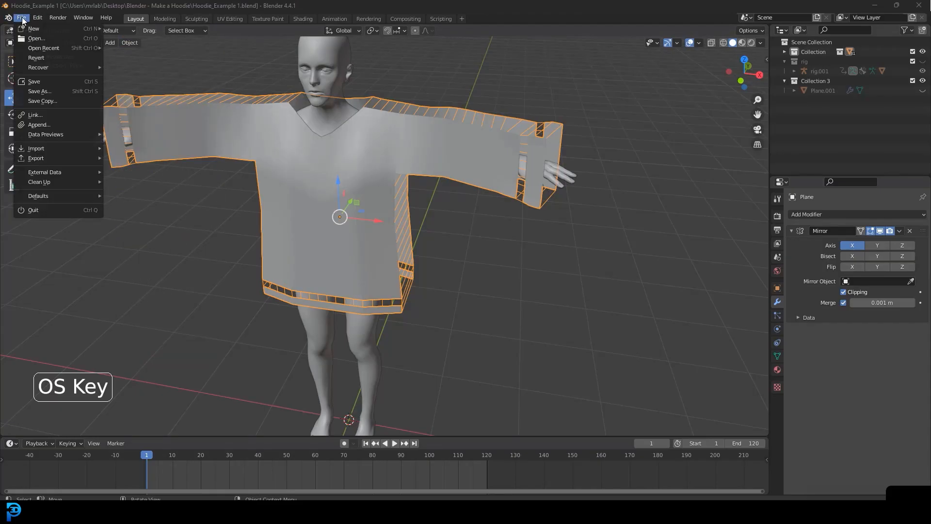
click(43, 91)
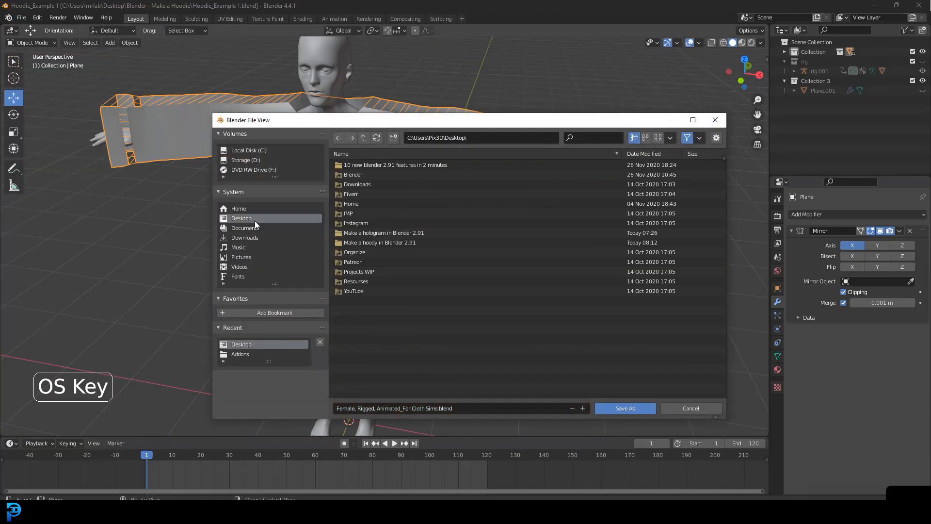
click(445, 408)
text(1)
key(Return)
click(627, 410)
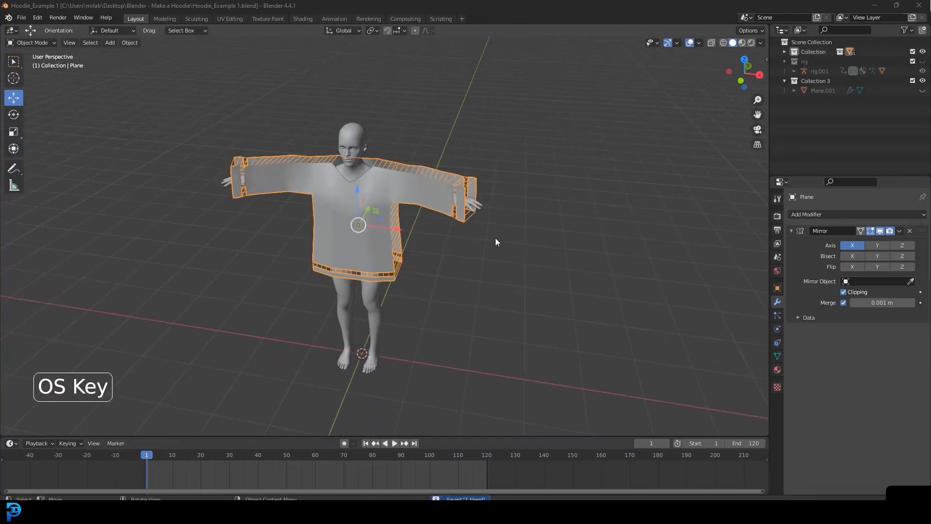
Apply the hoodie's scale and enable Cloth physics on it
scroll(453, 219, up, 3)
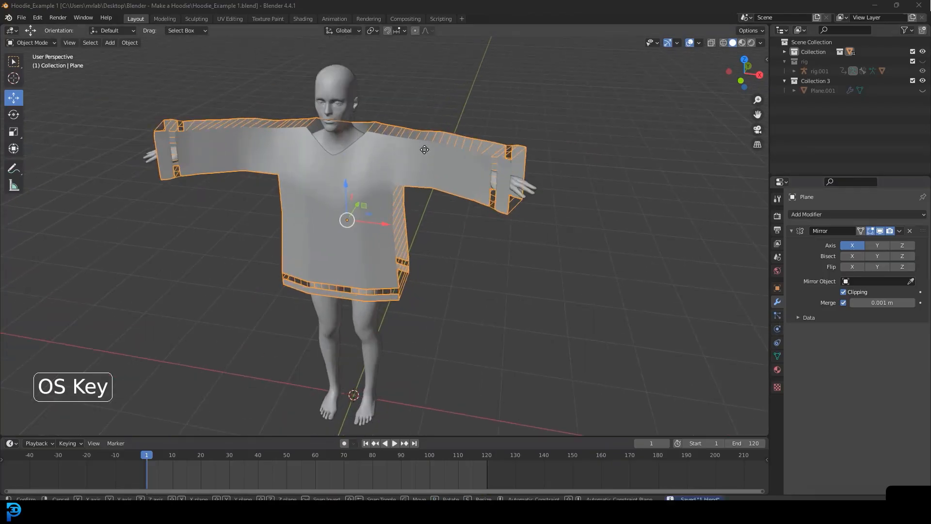
click(778, 329)
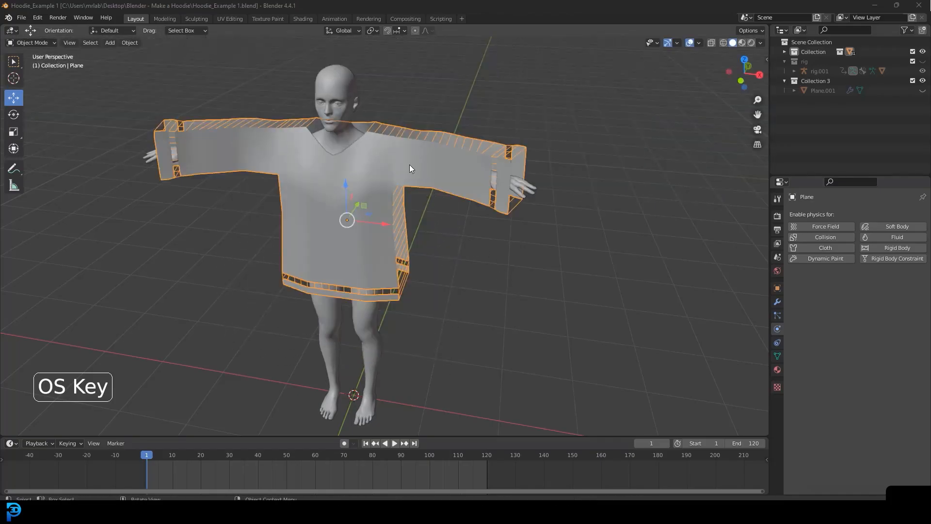
key(ctrl+a)
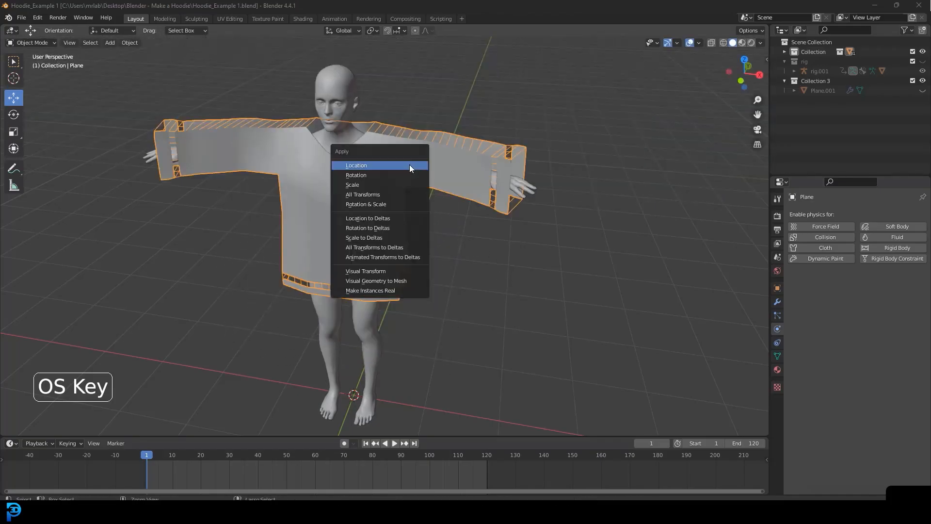
click(372, 183)
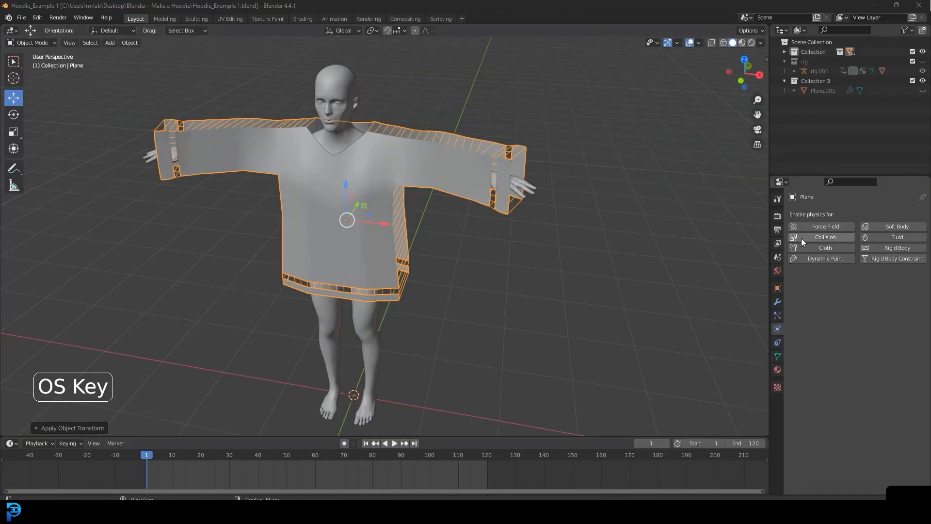
click(823, 249)
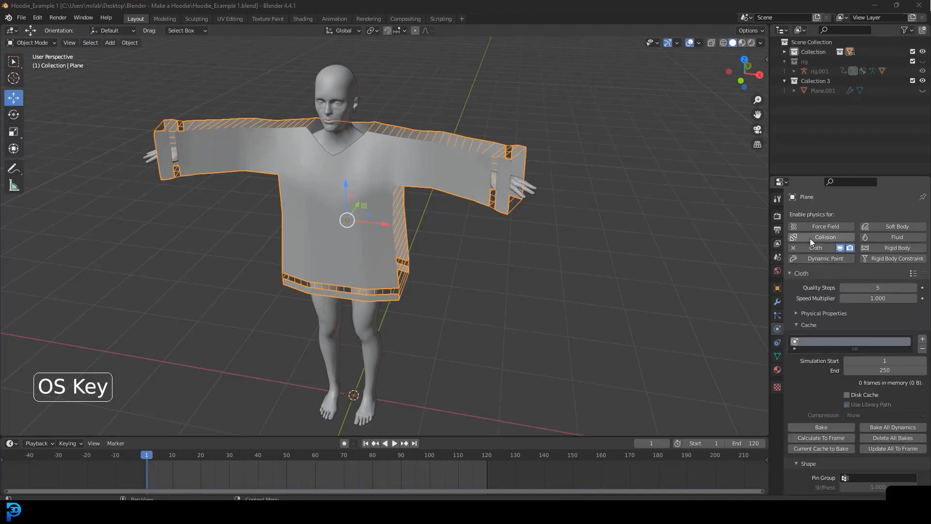
Enable sewing in the hoodie's cloth shape settings, with a max sewing force of 12 and a shrinking factor of 0.1
click(803, 325)
scroll(804, 357, down, 2)
scroll(813, 371, down, 1)
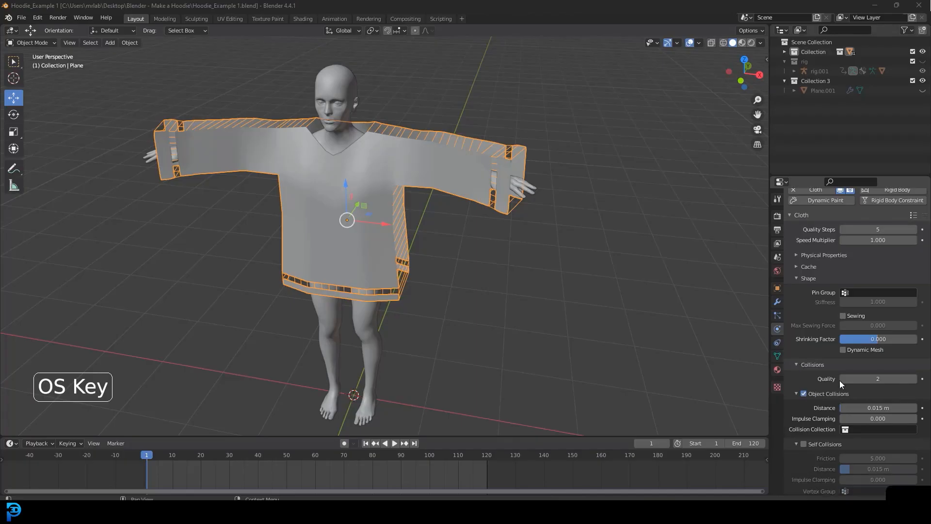
scroll(798, 367, down, 1)
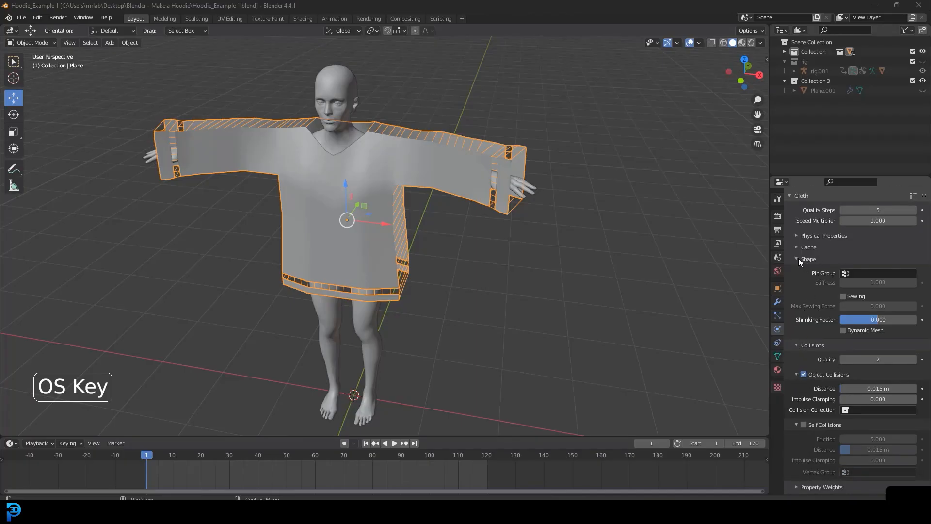
click(847, 298)
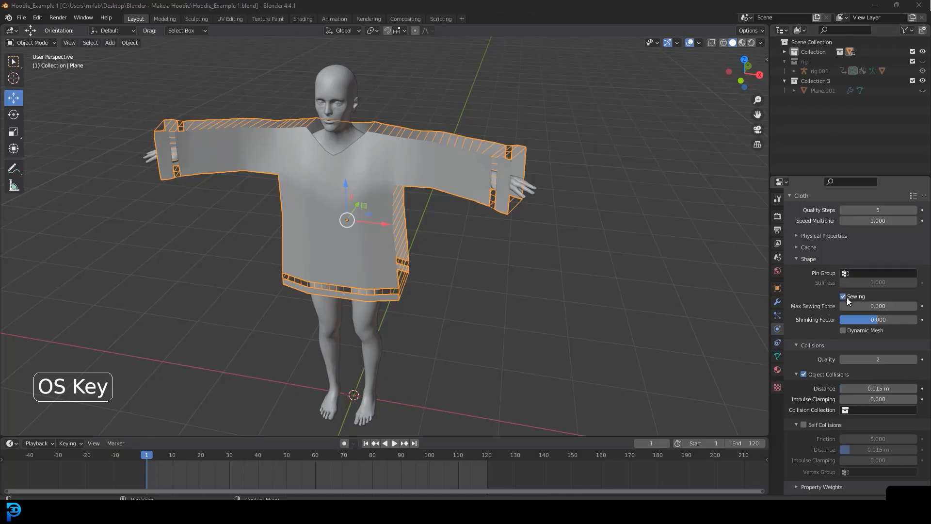
click(876, 307)
text(0.0)
key(Return)
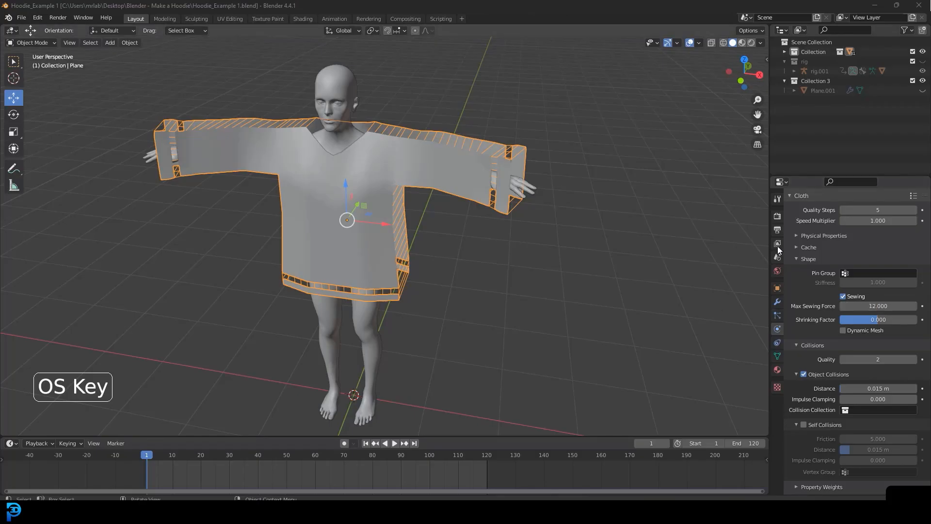
click(884, 320)
text(0.1)
key(Return)
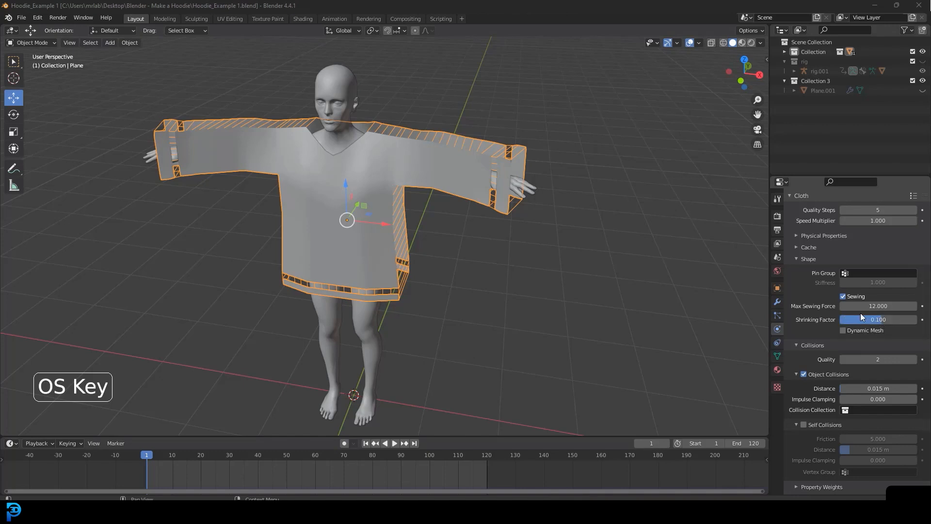
Enable self collisions for the hoodie's cloth simulation
middle_drag(399, 160, 377, 152)
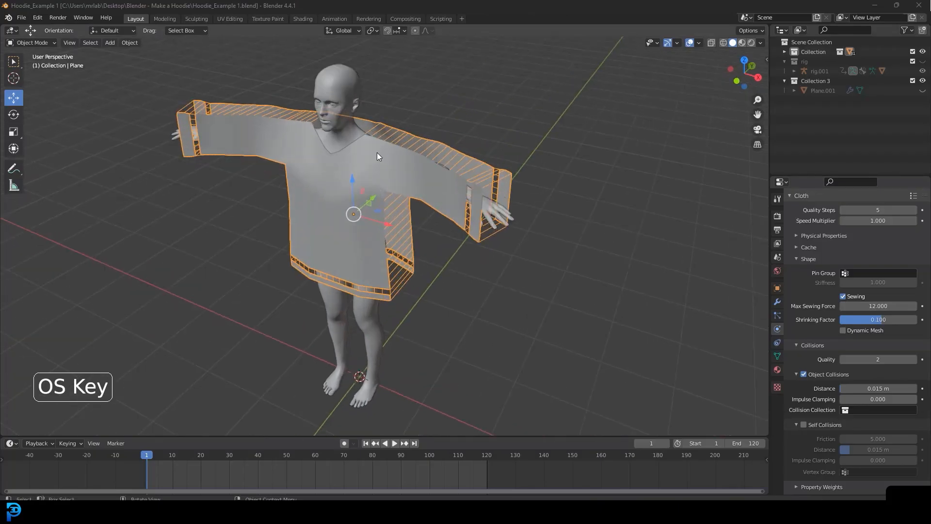
middle_drag(452, 258, 427, 249)
scroll(828, 368, down, 1)
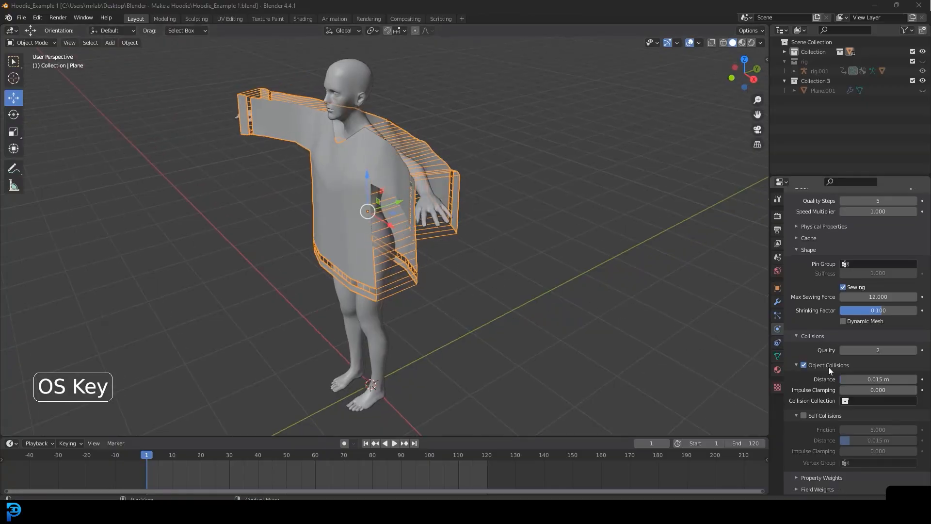
click(804, 416)
Select the female body and enable Collision physics on it
middle_drag(534, 318, 247, 200)
scroll(354, 87, up, 3)
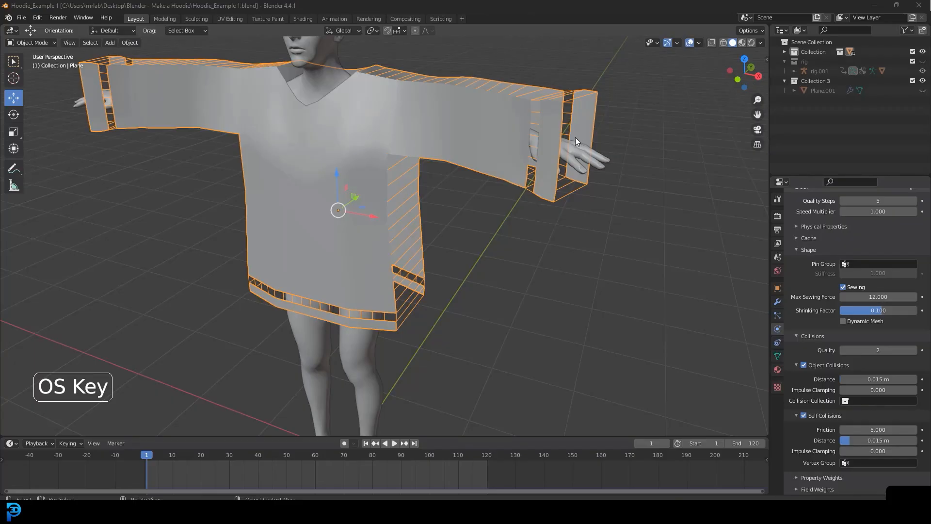
scroll(575, 138, down, 4)
middle_drag(456, 144, 463, 141)
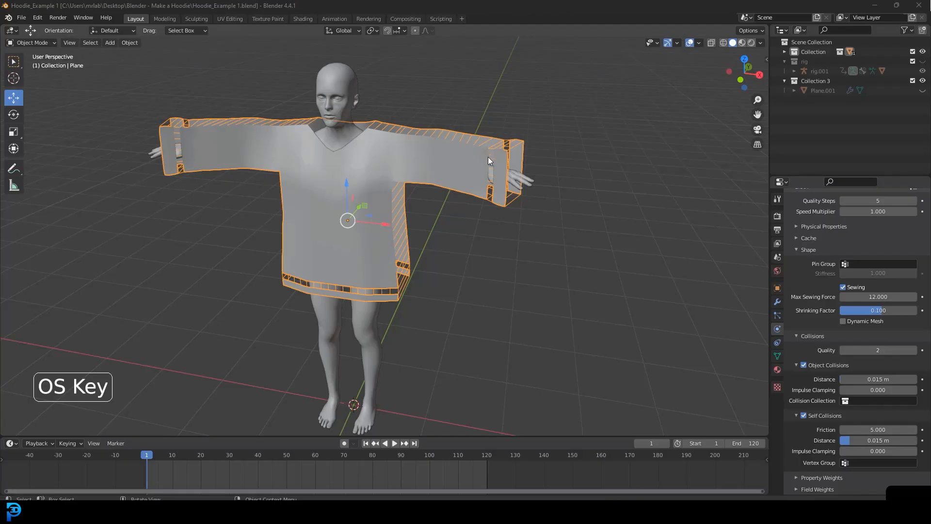
click(342, 73)
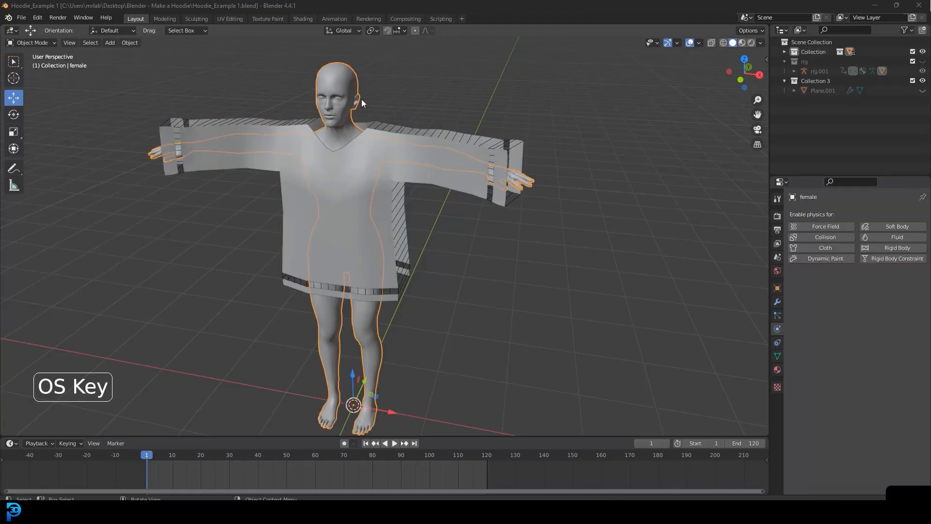
middle_drag(471, 128, 344, 117)
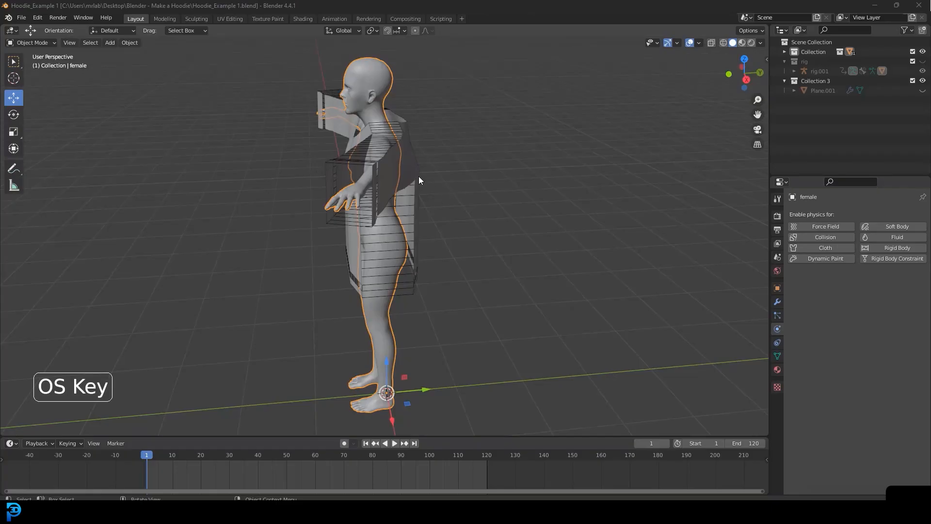
middle_drag(419, 181, 441, 170)
key(g)
right_click(388, 132)
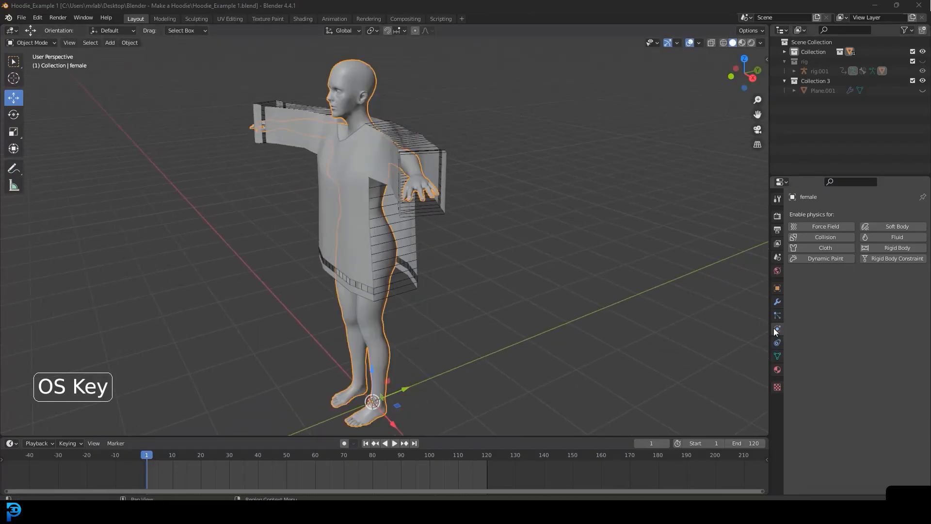
click(831, 238)
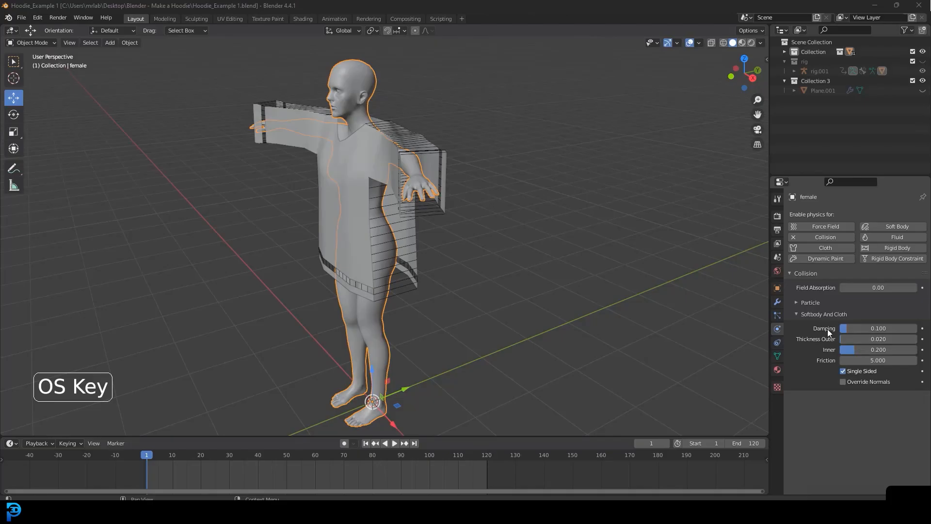
Set the body collision's inner thickness to 0.01 and open its outer thickness value for editing
double_click(864, 349)
text(.01)
key(Return)
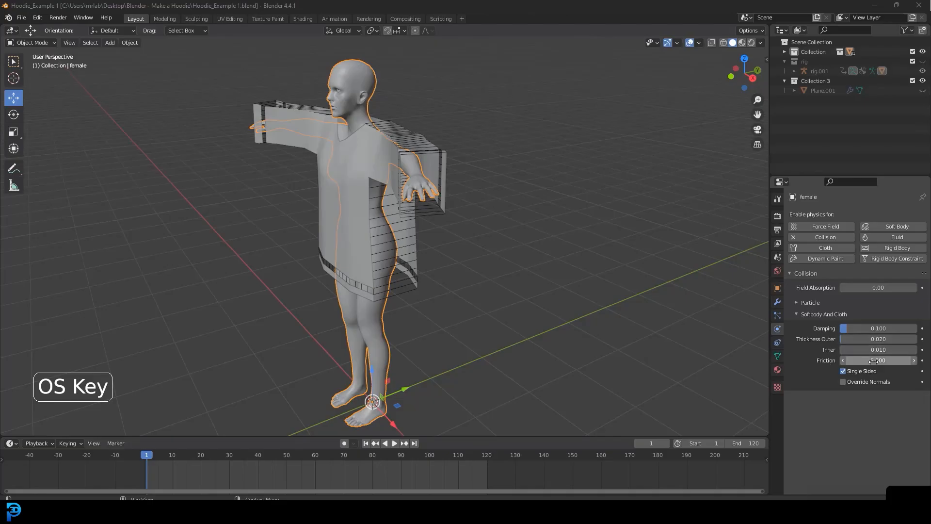
click(879, 339)
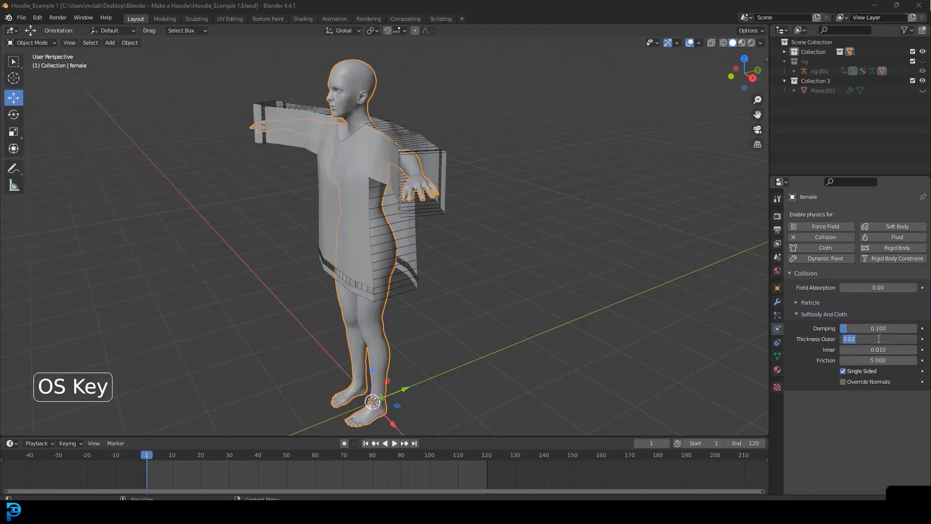
Set the body's outer collision thickness for soft body and cloth to 0.01
text(.01)
key(Return)
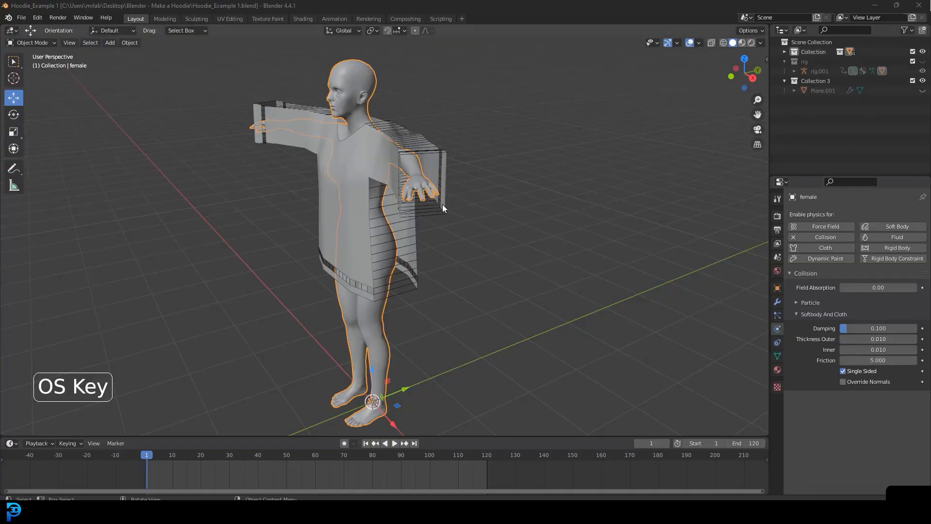
Examine the gap between the sleeve opening and the hand, selecting the garment and the body in turn to compare their physics settings
scroll(426, 147, up, 3)
middle_drag(426, 147, 270, 127)
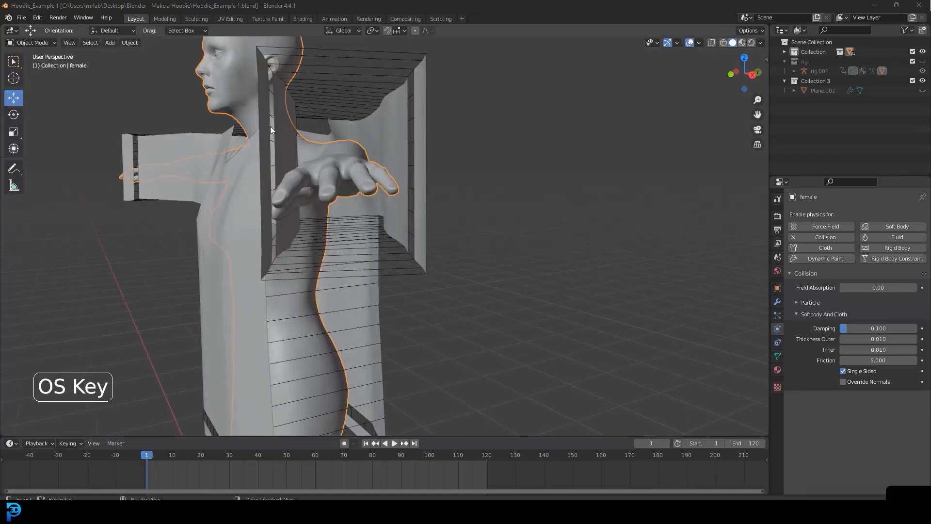
scroll(320, 187, down, 3)
middle_drag(325, 200, 348, 193)
middle_drag(412, 194, 383, 185)
scroll(307, 131, up, 4)
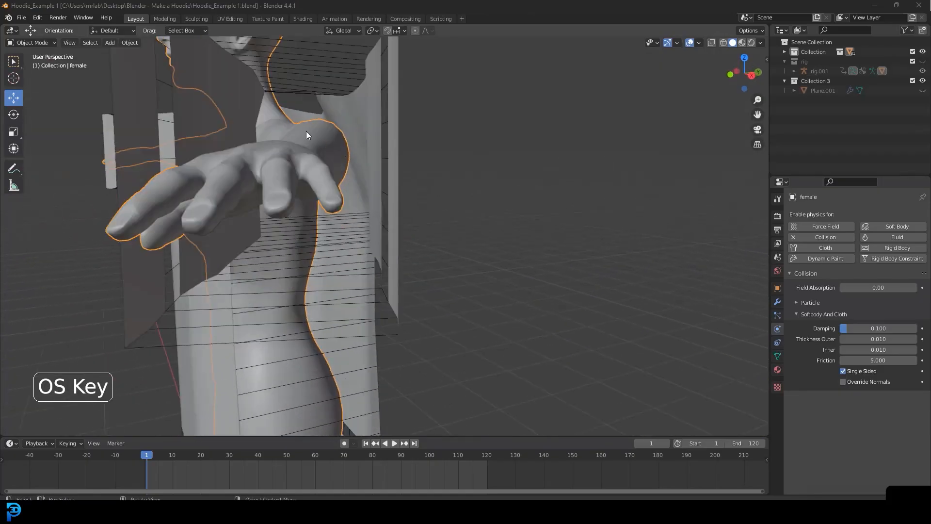
scroll(340, 176, down, 4)
middle_drag(340, 177, 383, 182)
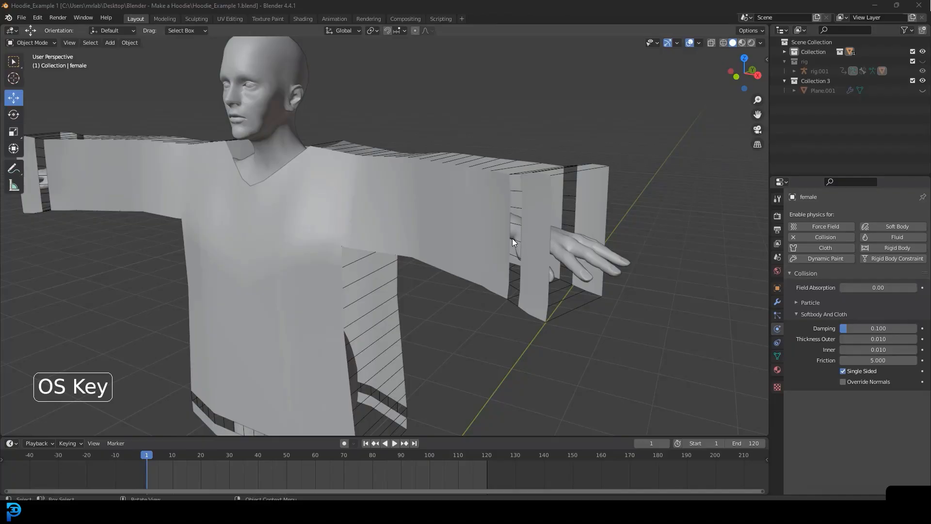
click(538, 206)
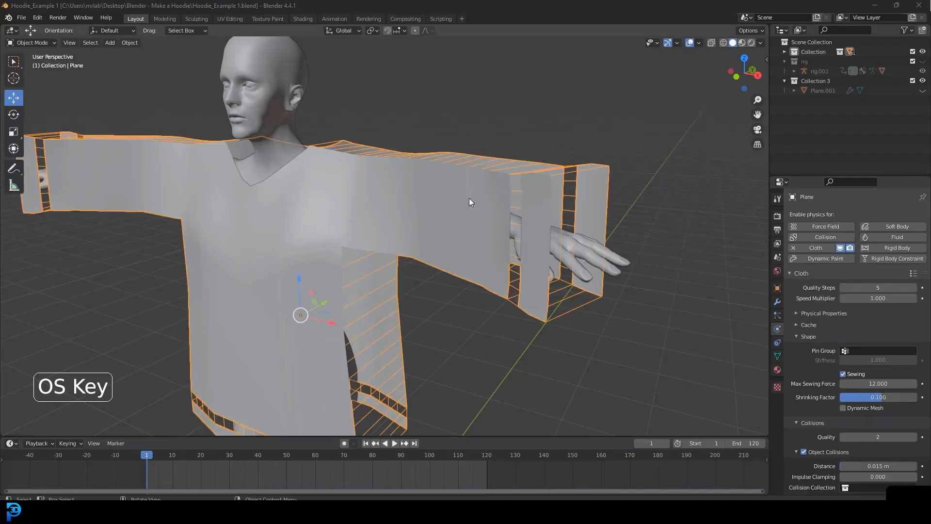
click(588, 238)
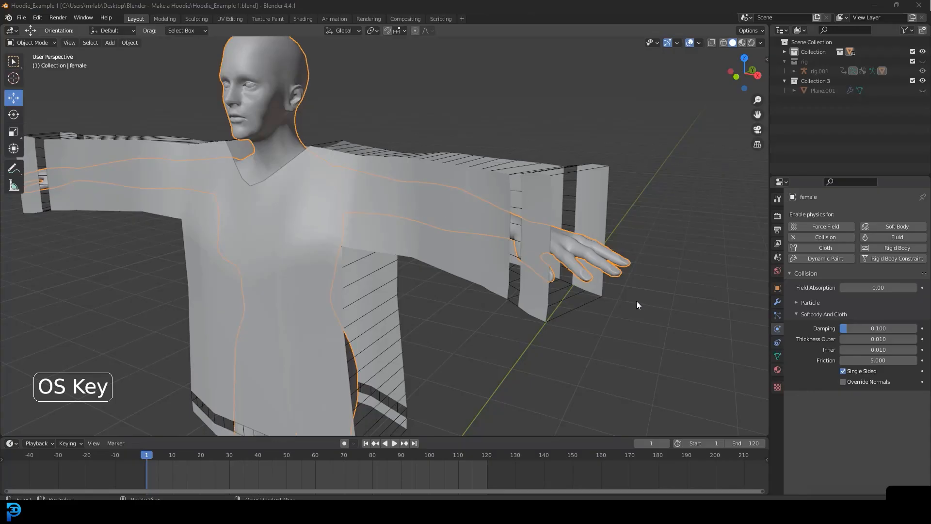
Play the garment's cloth simulation from frame 1 and stop it at about frame 67
click(539, 177)
scroll(533, 180, down, 5)
middle_drag(532, 180, 463, 197)
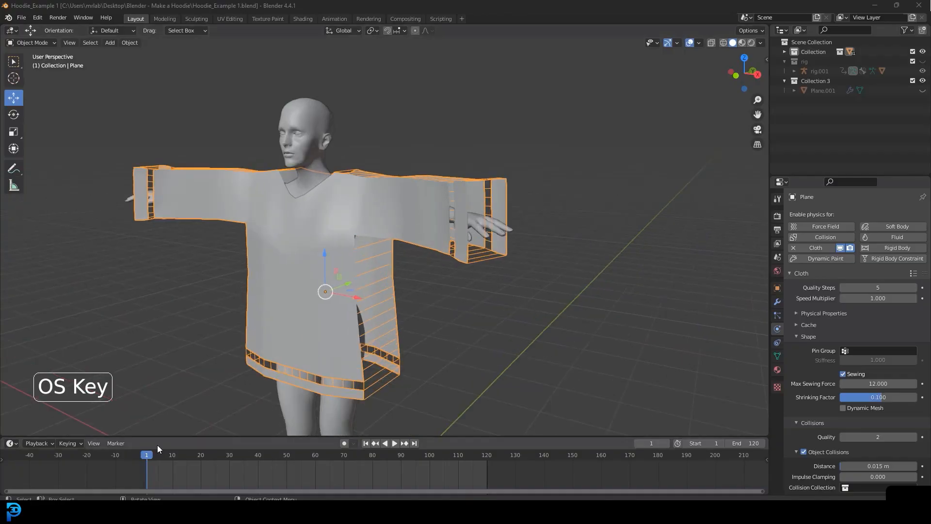
middle_drag(199, 397, 437, 190)
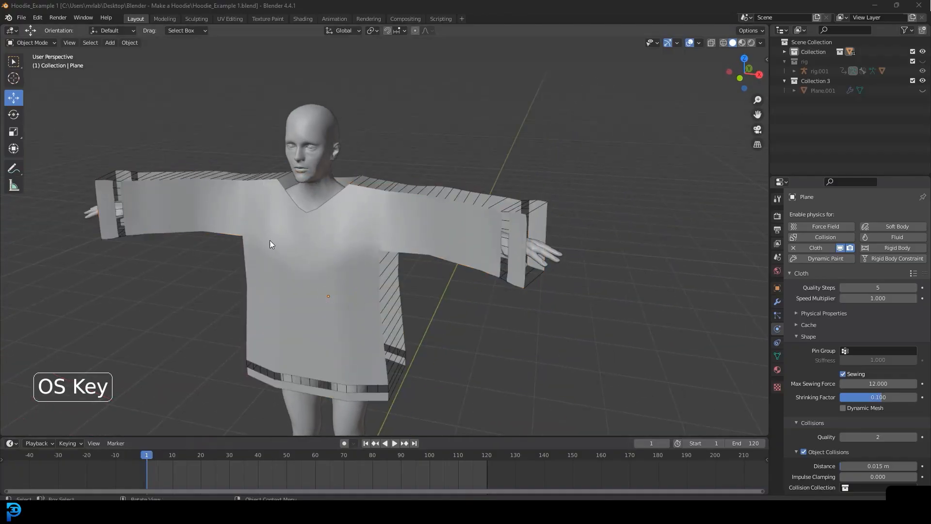
scroll(439, 260, up, 1)
middle_drag(442, 258, 448, 250)
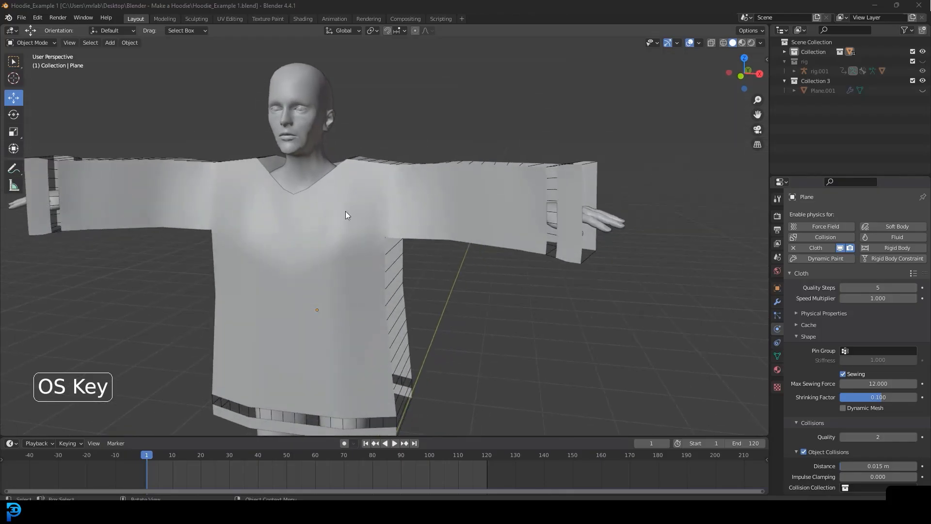
scroll(456, 248, down, 3)
key(space)
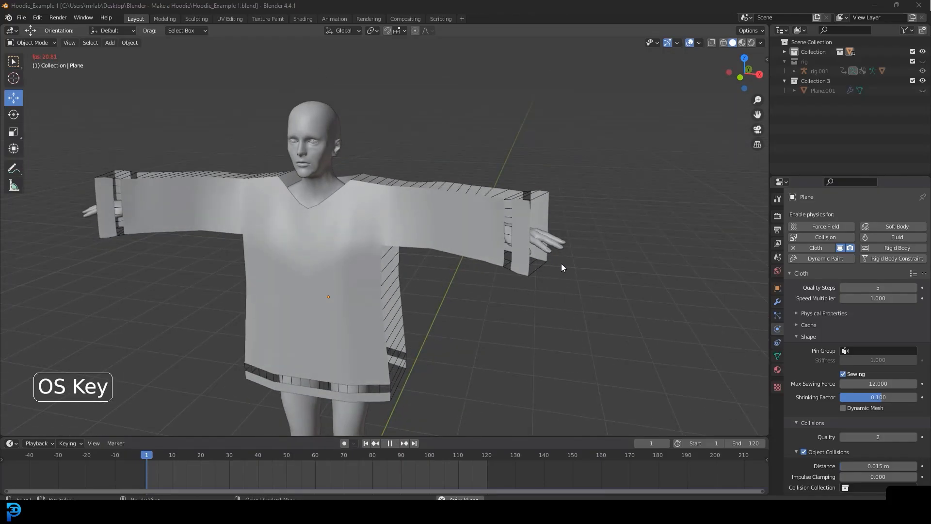
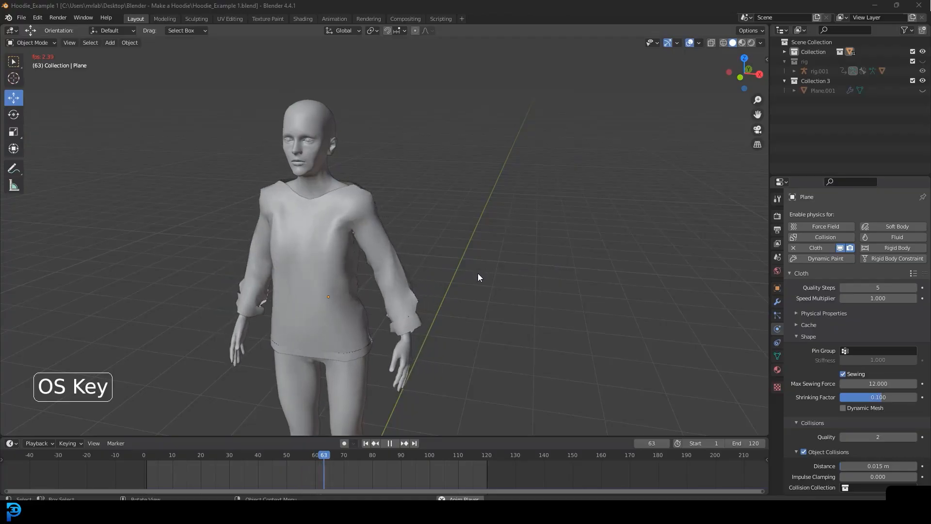
key(space)
Give the garment a new material with a grey viewport display color and a roughness of 0.947
middle_drag(466, 274, 392, 235)
click(392, 196)
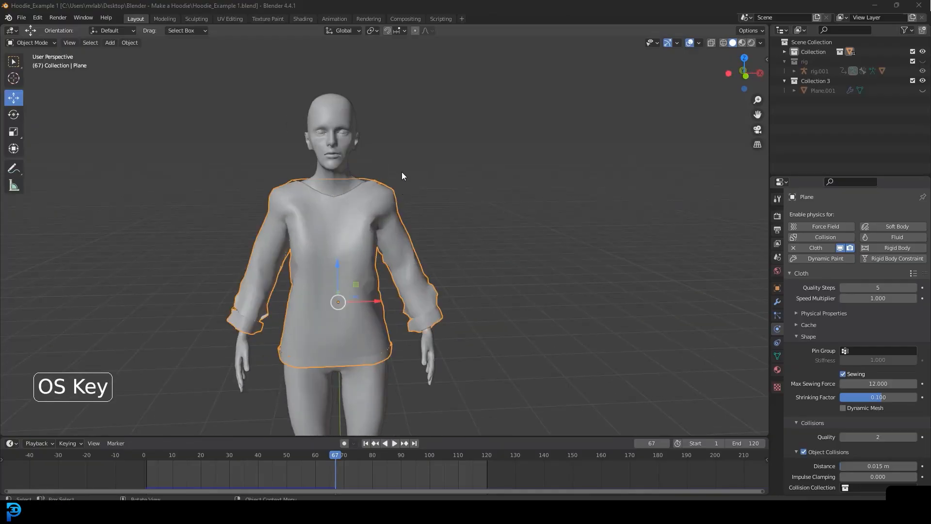
click(779, 370)
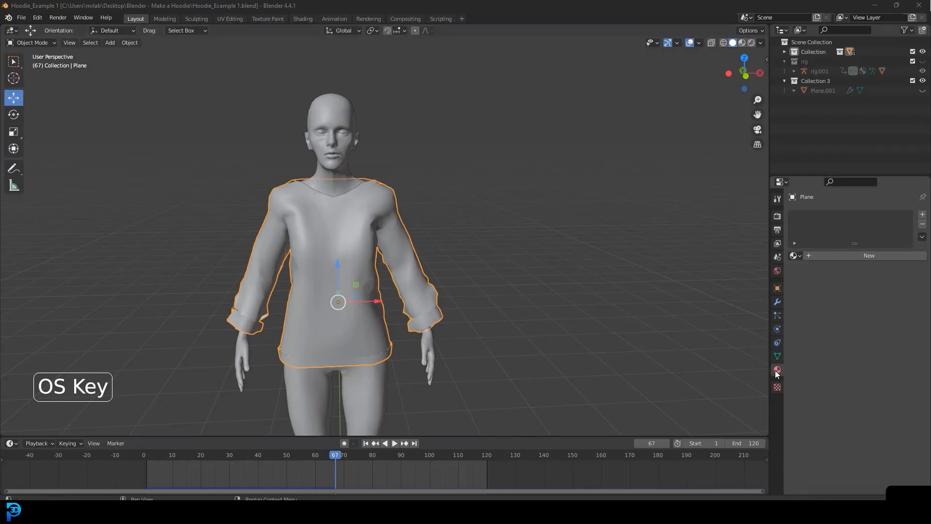
click(869, 256)
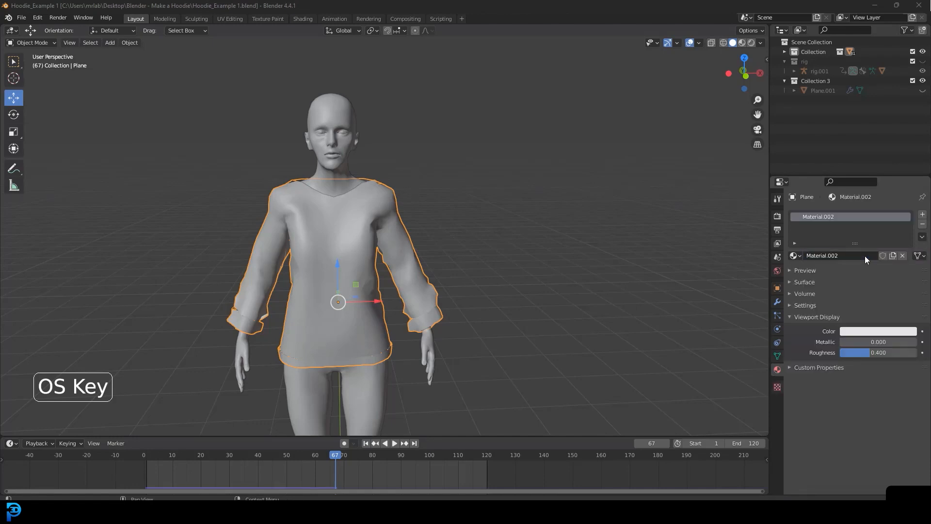
click(862, 333)
drag(910, 207, 909, 228)
drag(873, 353, 913, 353)
Examine the draped garment's shoulders, sleeves and hem from the side, the back and below
middle_drag(441, 270, 363, 290)
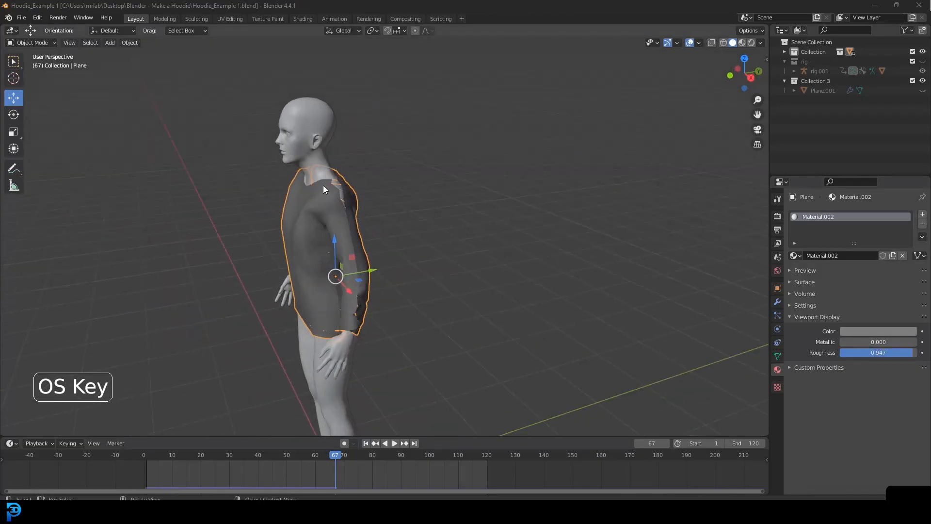
middle_drag(323, 186, 337, 196)
click(298, 172)
middle_drag(297, 173, 420, 129)
scroll(377, 323, up, 2)
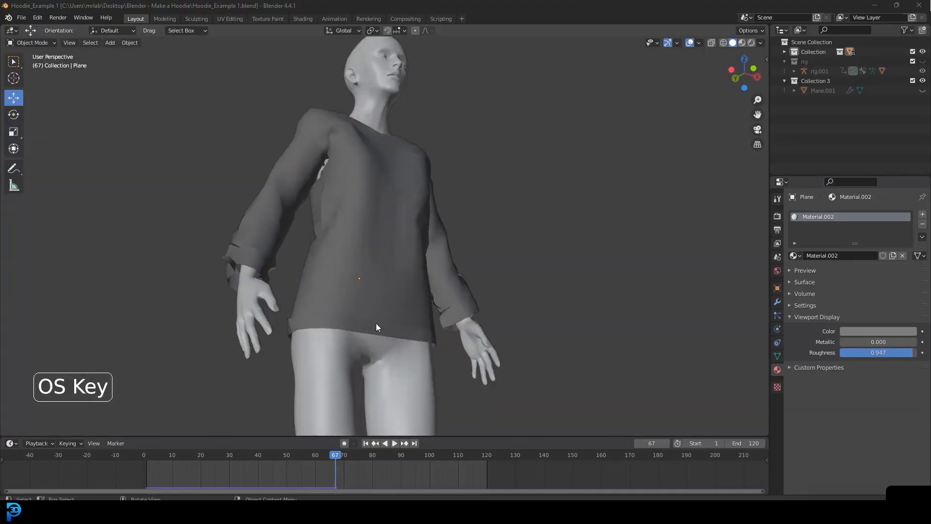
middle_drag(348, 198, 343, 241)
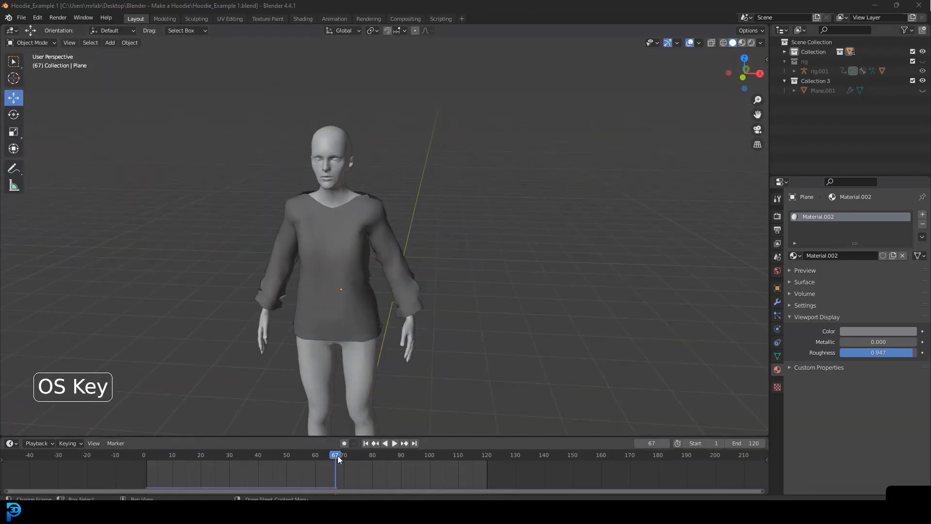
Rewind the timeline to frame 1 and view the unsimulated garment around the body
drag(292, 455, 147, 459)
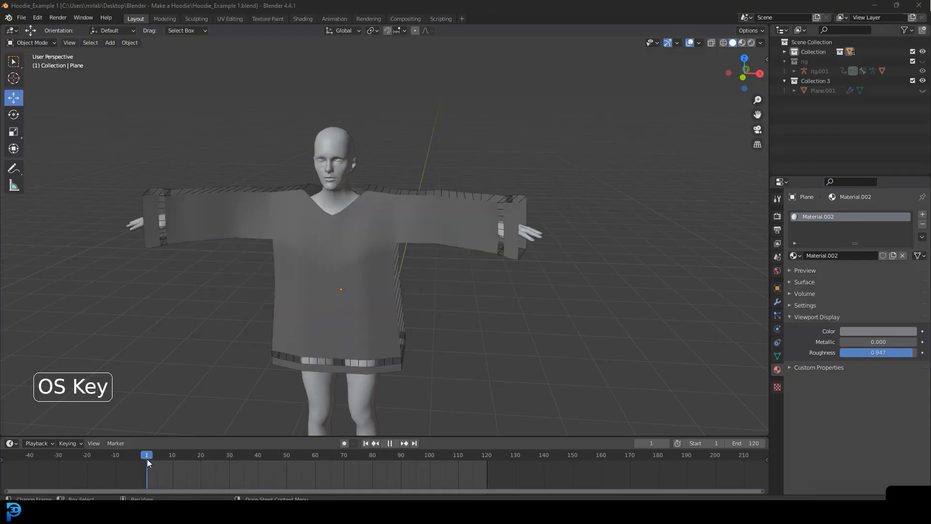
middle_drag(438, 199, 244, 237)
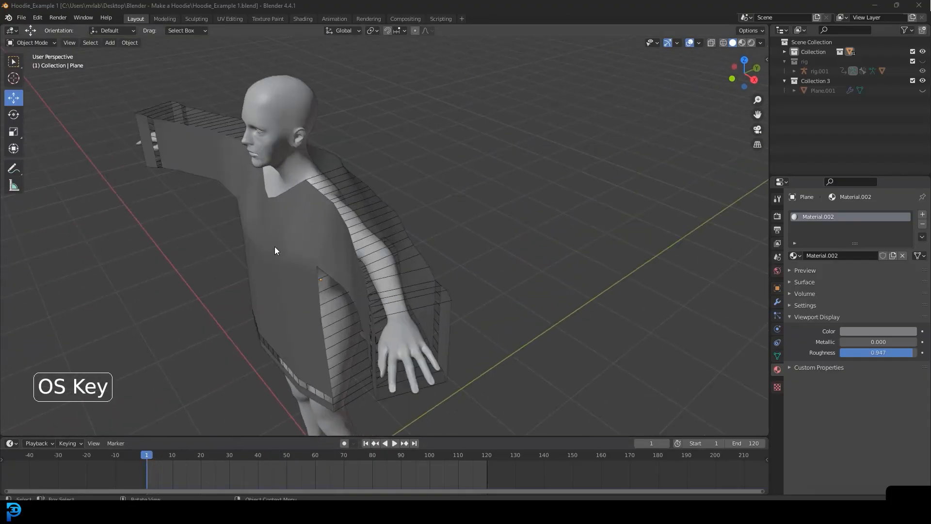
middle_drag(497, 185, 523, 194)
middle_drag(312, 217, 221, 271)
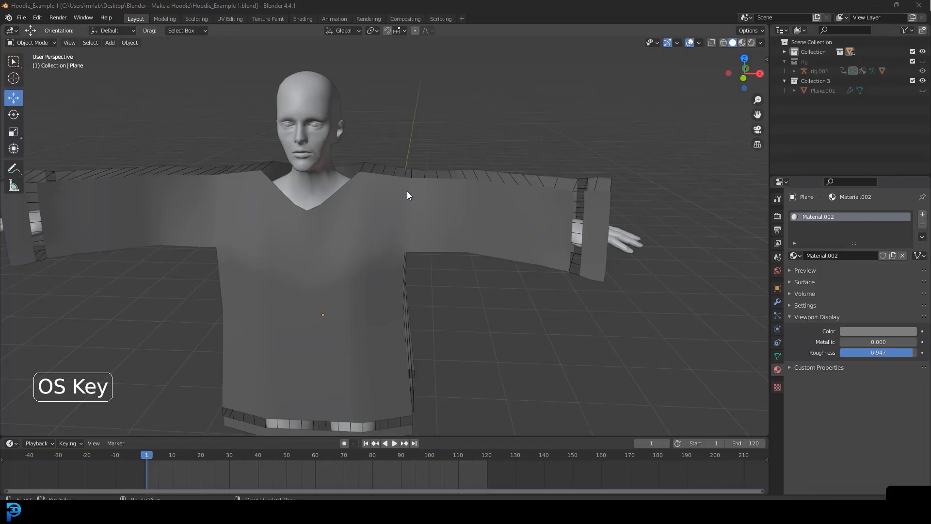
Select the garment and open its mesh in Edit Mode with edge selection active
middle_drag(407, 195, 379, 173)
scroll(379, 170, up, 3)
click(379, 164)
scroll(380, 194, down, 5)
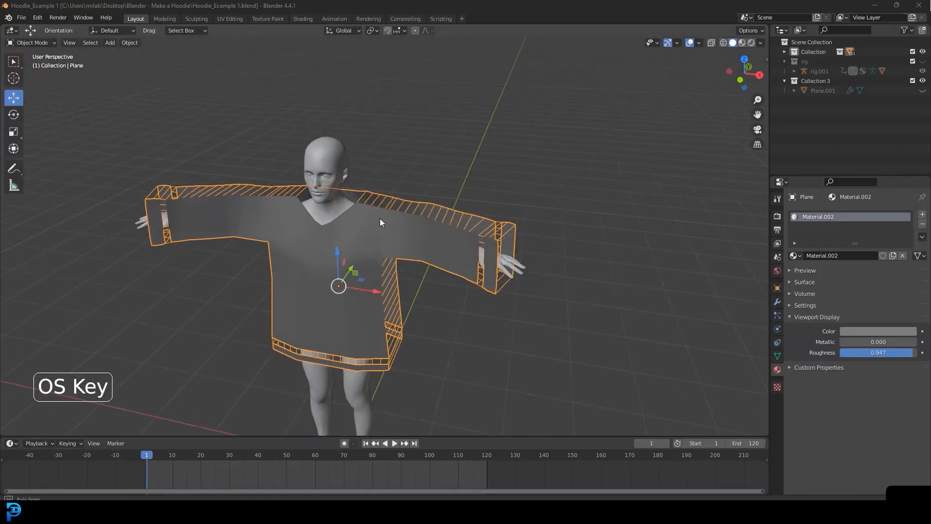
key(Tab)
middle_drag(426, 202, 412, 160)
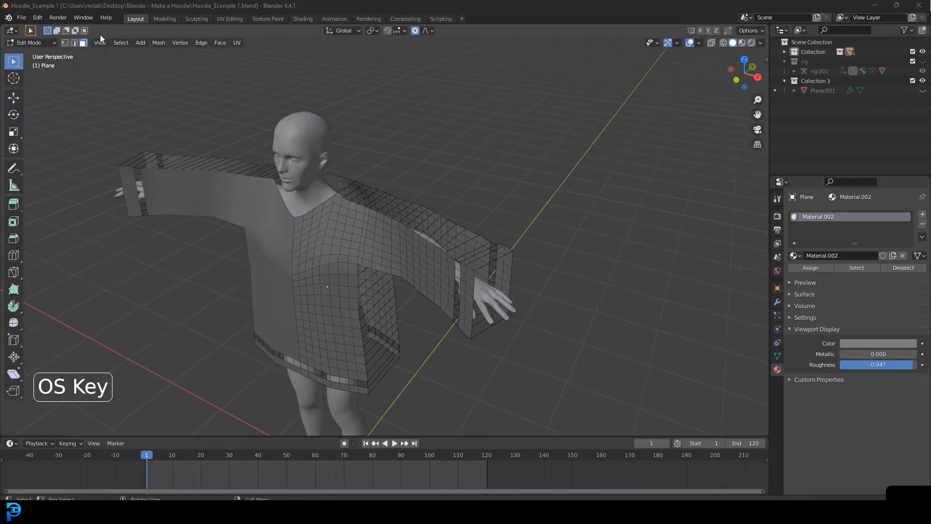
scroll(328, 213, up, 1)
shift+middle_drag(235, 174, 345, 201)
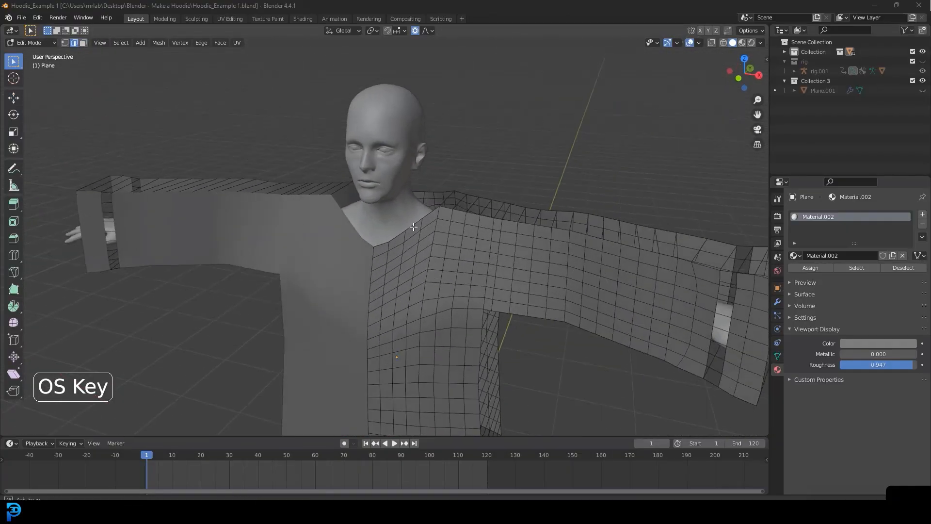
scroll(394, 236, up, 3)
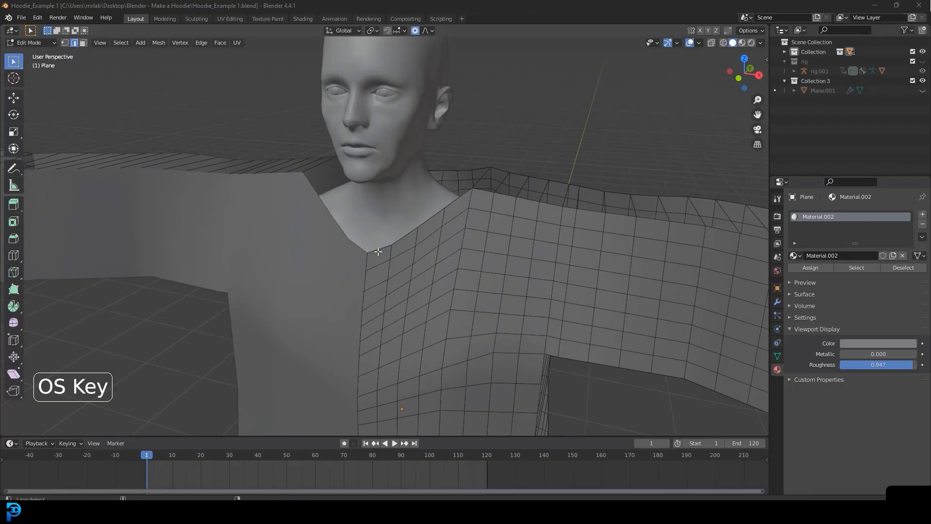
alt+click(379, 250)
scroll(569, 194, down, 6)
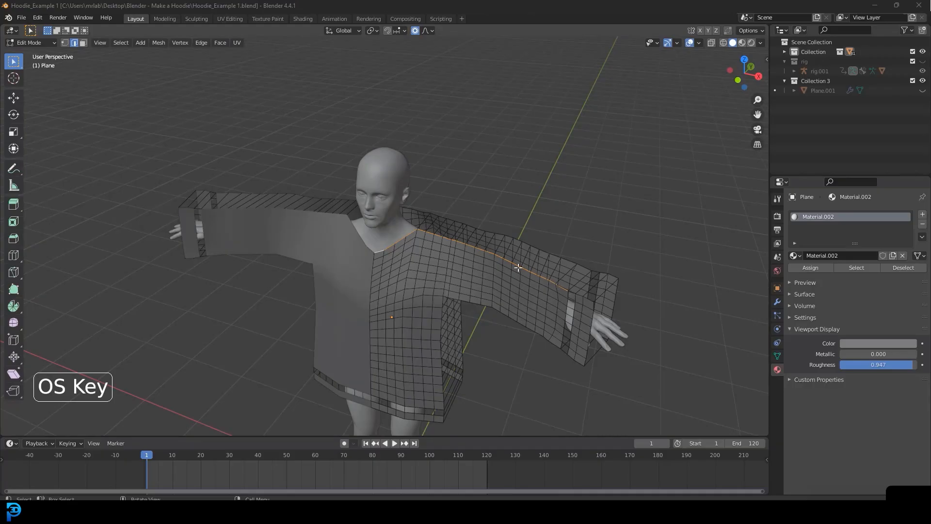
Select the front neckline edges from the shoulder corner down to the centre of the V-neck
scroll(398, 233, up, 3)
click(439, 228)
scroll(453, 240, up, 4)
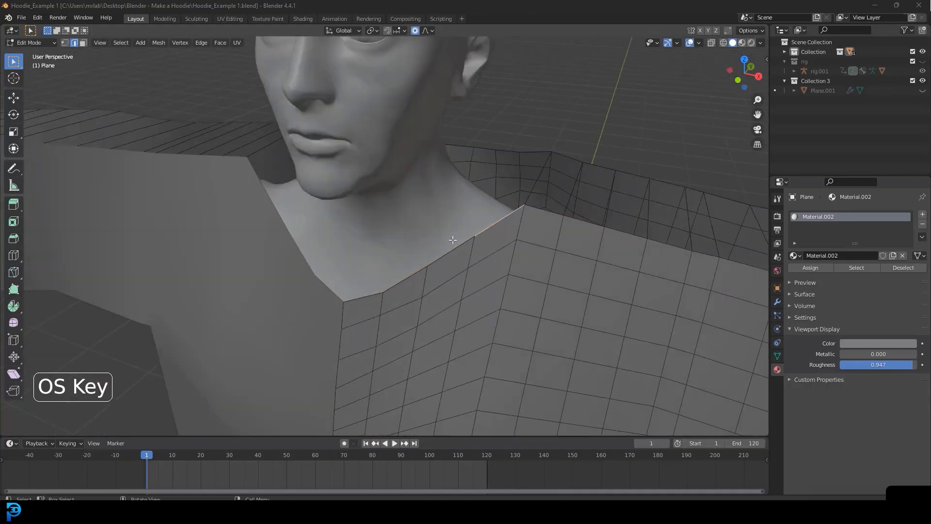
ctrl+click(365, 296)
scroll(365, 296, down, 3)
key(g)
right_click(436, 255)
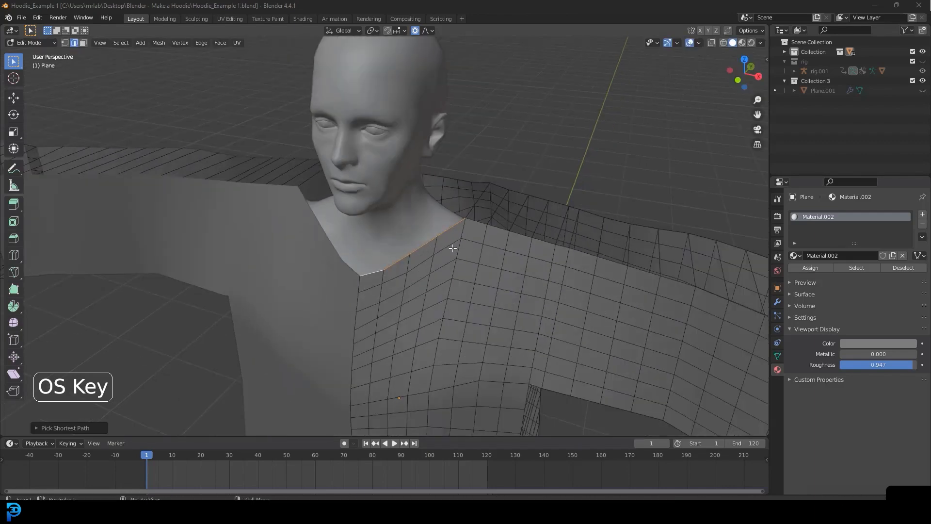
Duplicate the selected neckline edges and place the copy about 0.02 m off the neckline, slightly upward and inward
middle_drag(516, 212, 470, 244)
scroll(437, 276, up, 4)
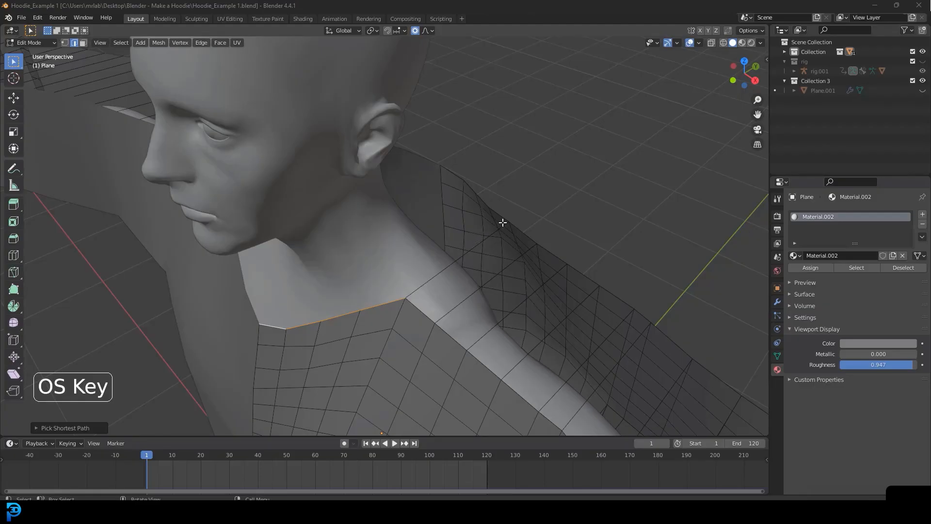
middle_drag(420, 262, 400, 227)
scroll(375, 231, down, 3)
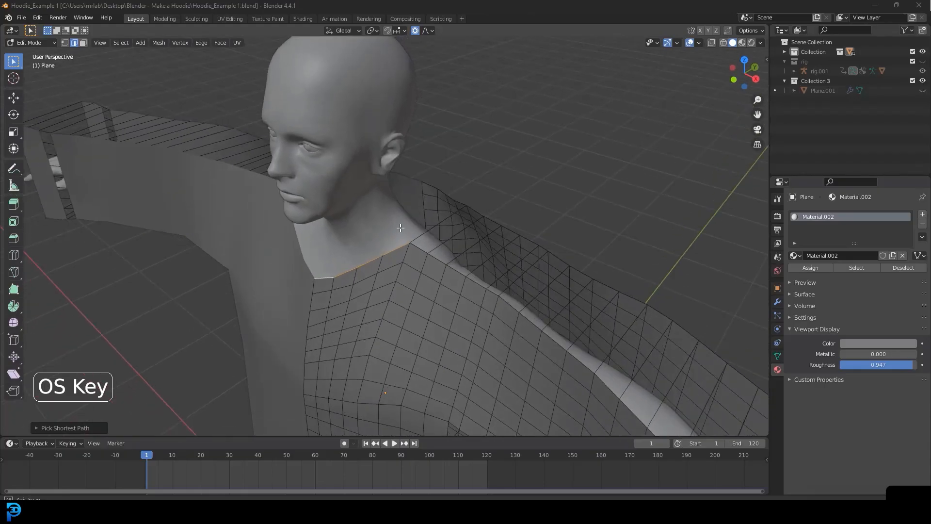
key(g)
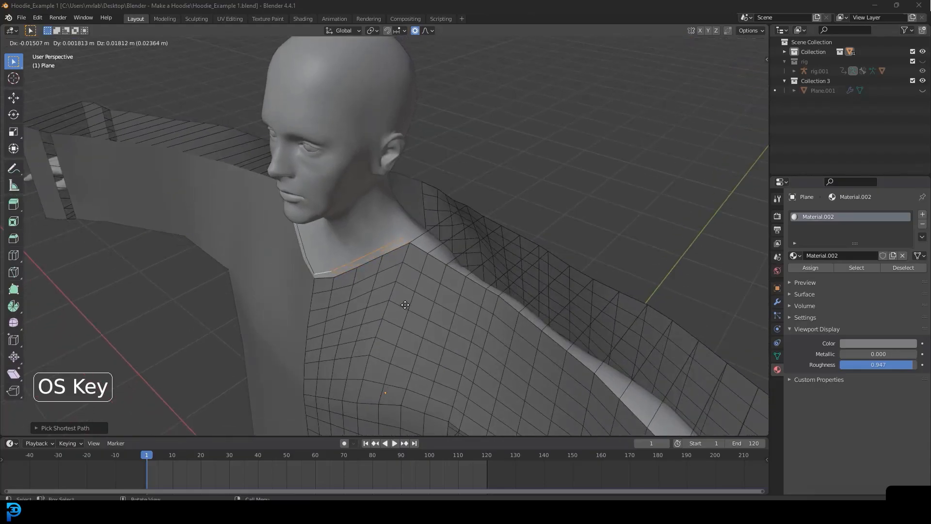
click(407, 299)
Move the duplicated neckline edges about 0.04 m along the global Y axis towards the neck
middle_drag(416, 281, 364, 262)
key(g)
key(y)
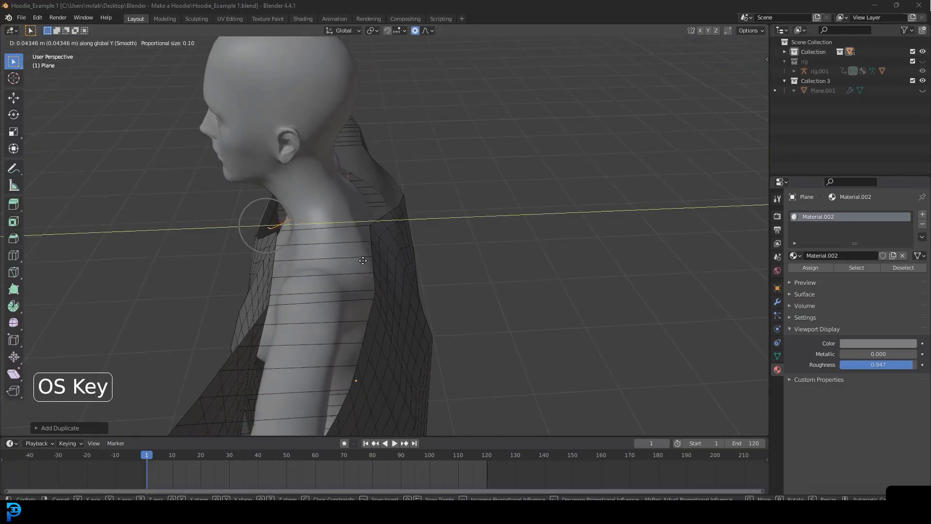
click(358, 262)
Extrude the duplicated neckline edges straight up along Z to just above the top of the head
middle_drag(354, 264, 323, 254)
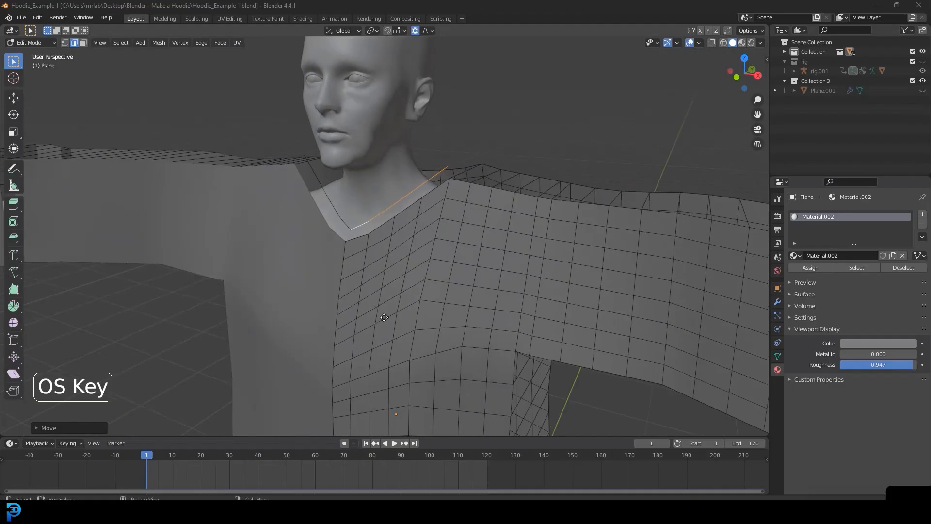
key(g)
key(z)
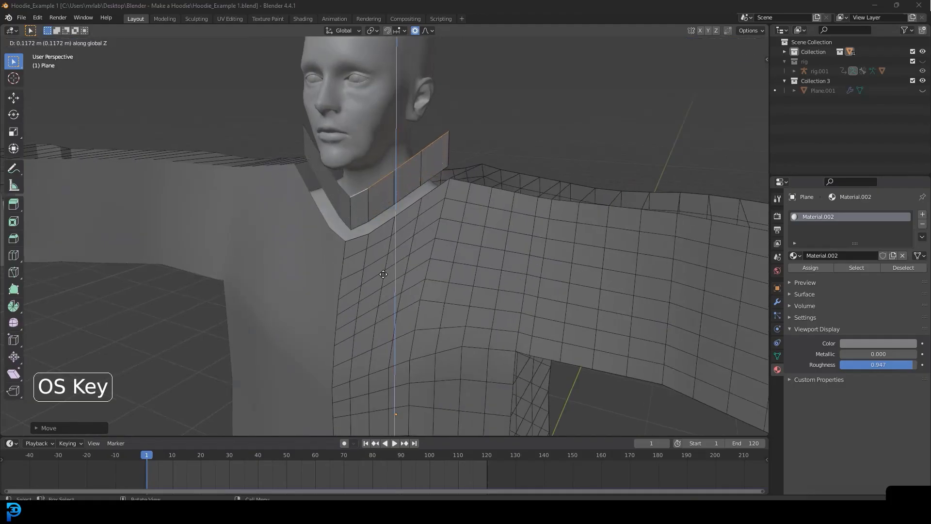
click(398, 90)
scroll(397, 90, down, 6)
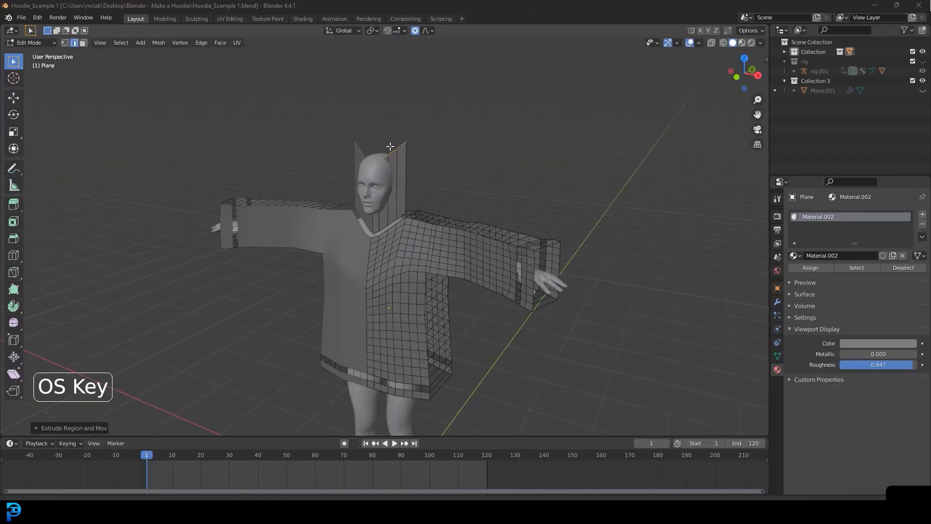
scroll(409, 179, up, 3)
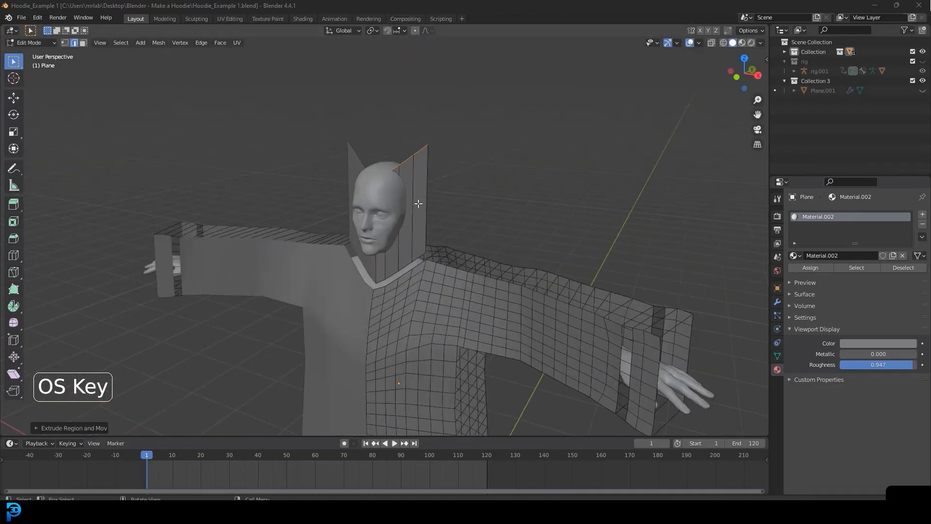
Flatten the extruded top edges of the front hood panel to one level by scaling them along Z
key(s)
key(z)
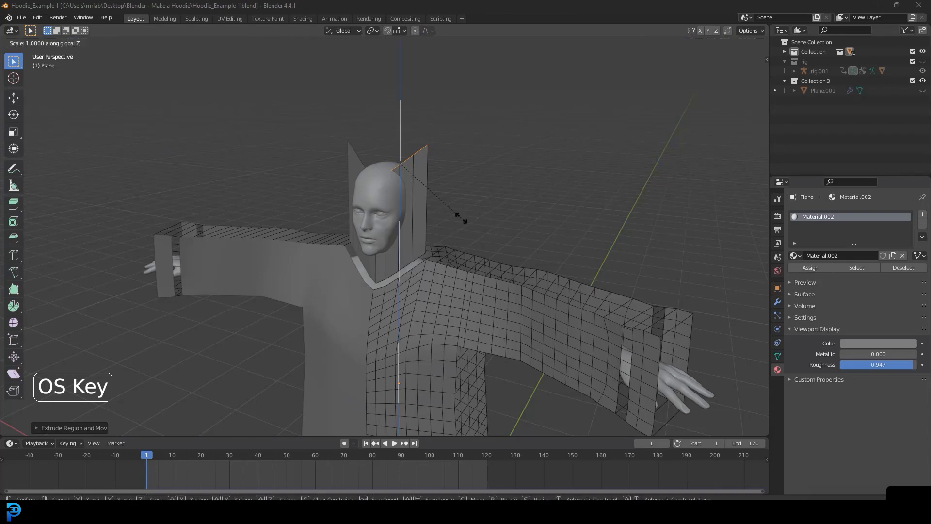
click(390, 183)
key(s)
key(z)
click(406, 173)
Move the front hood panel's top edges about 0.04 m forward along the global Y axis
middle_drag(441, 185, 321, 170)
middle_drag(335, 203, 379, 196)
key(g)
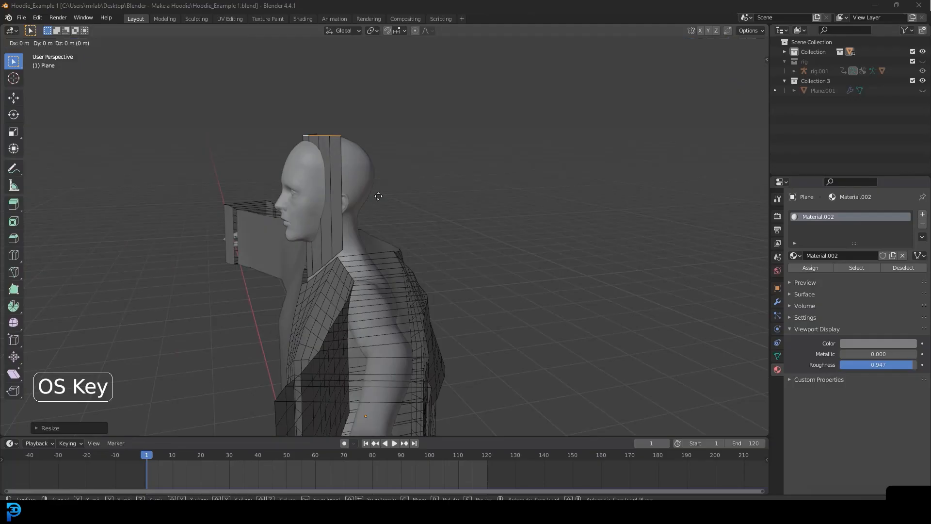
key(y)
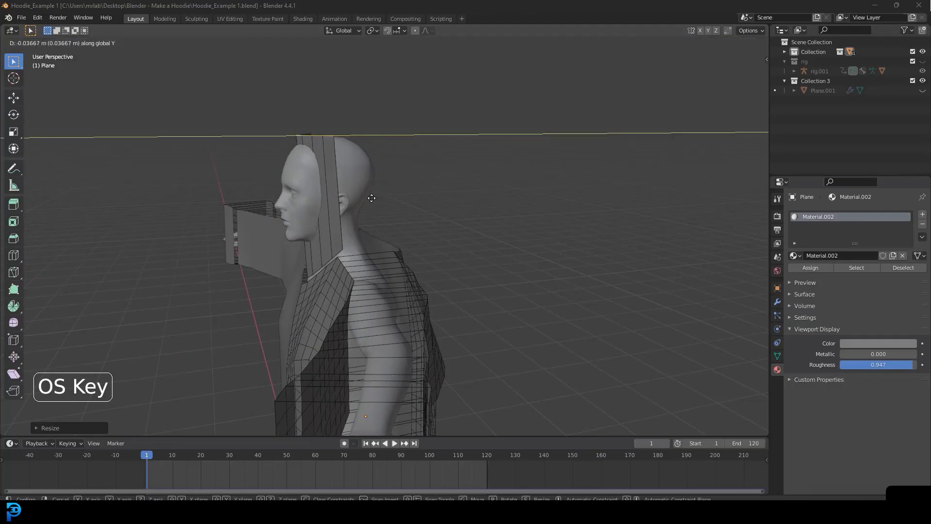
click(371, 198)
Add about eight evenly spaced horizontal loop cuts to the front hood panel without sliding them
middle_drag(369, 198, 457, 160)
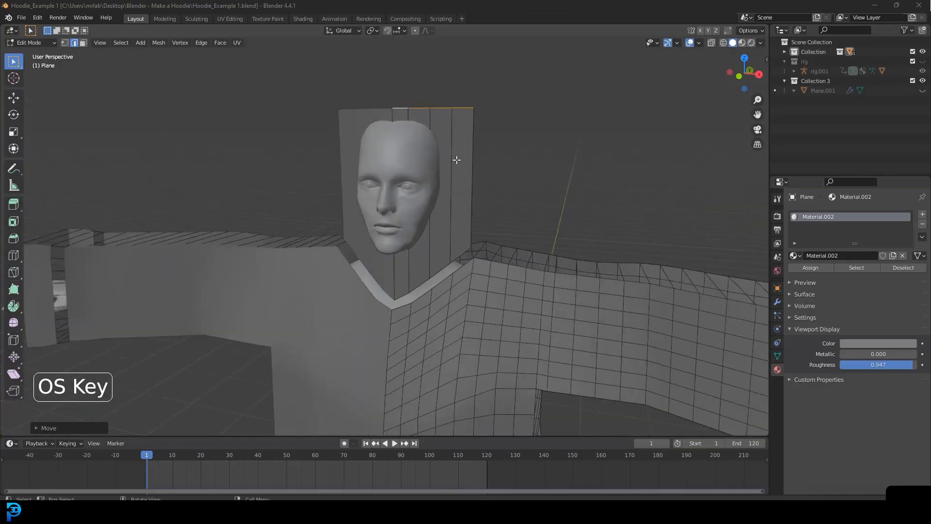
key(ctrl+r)
scroll(456, 181, up, 6)
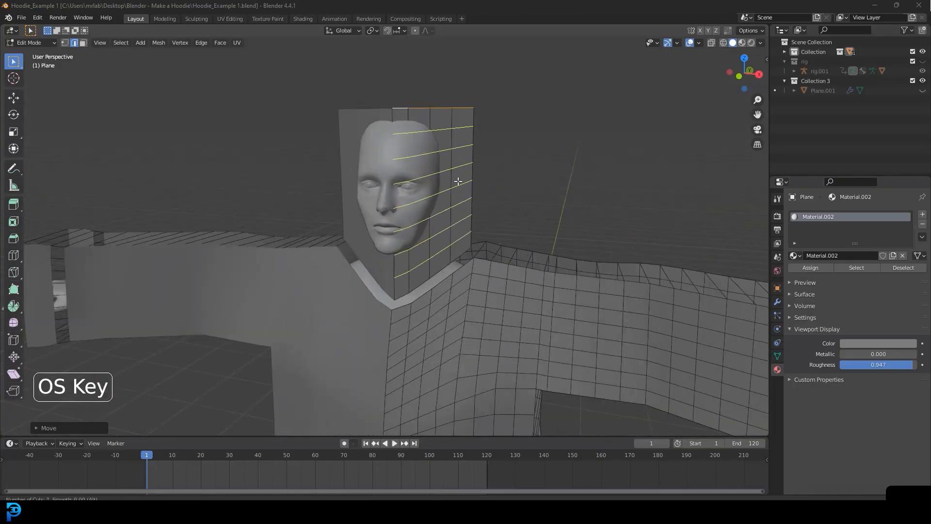
scroll(458, 181, up, 1)
scroll(458, 181, up, 1)
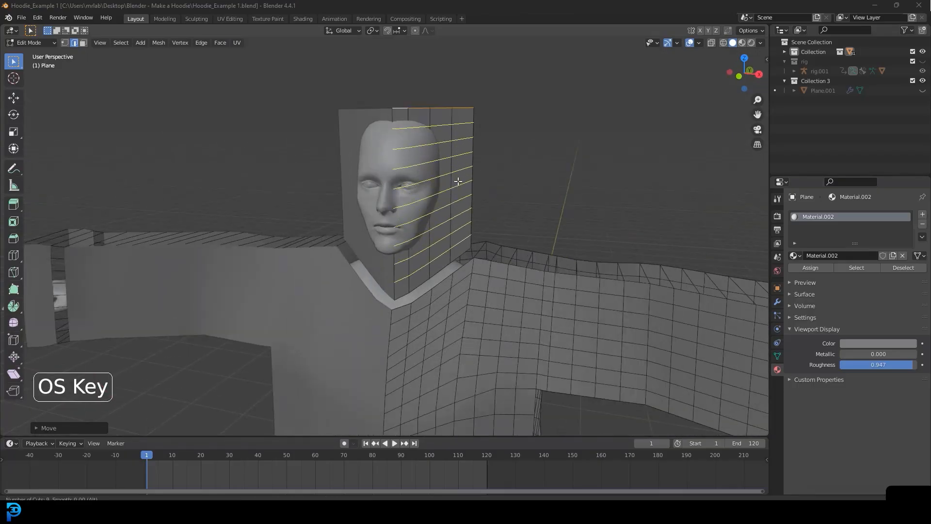
click(458, 181)
right_click(458, 181)
Select the back neckline edges from the shoulder corner to the centre back
scroll(467, 106, up, 2)
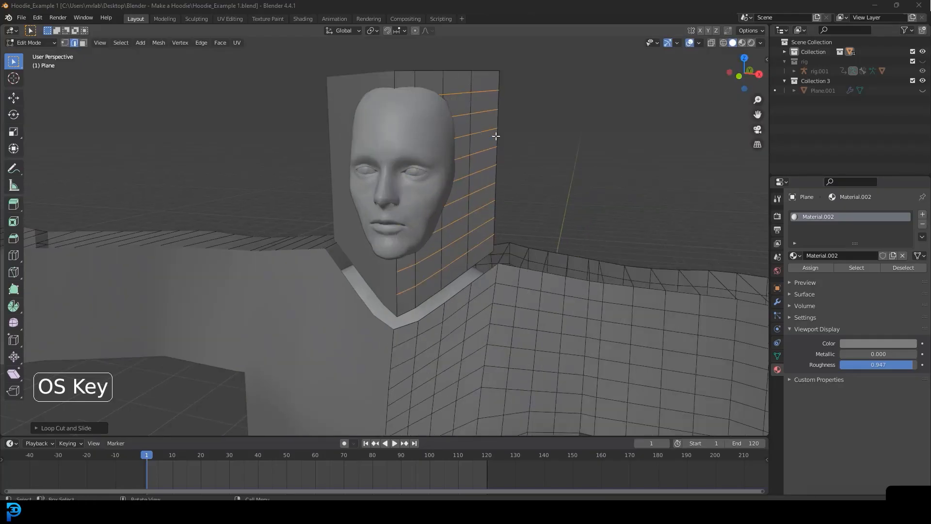
scroll(467, 127, down, 3)
middle_drag(483, 204, 334, 273)
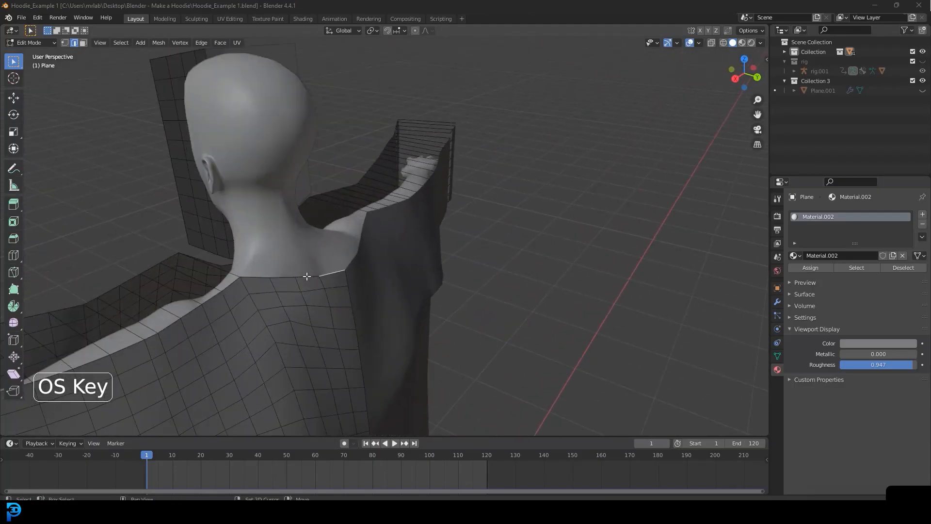
middle_drag(259, 277, 420, 264)
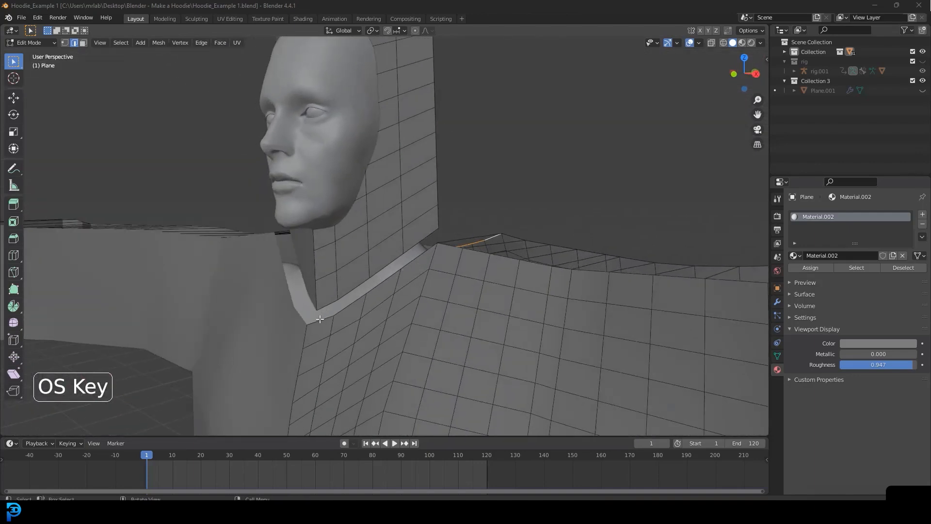
scroll(432, 249, up, 3)
mouse_move(438, 250)
middle_down()
mouse_move(439, 275)
mouse_move(441, 249)
middle_up()
middle_drag(406, 217, 331, 169)
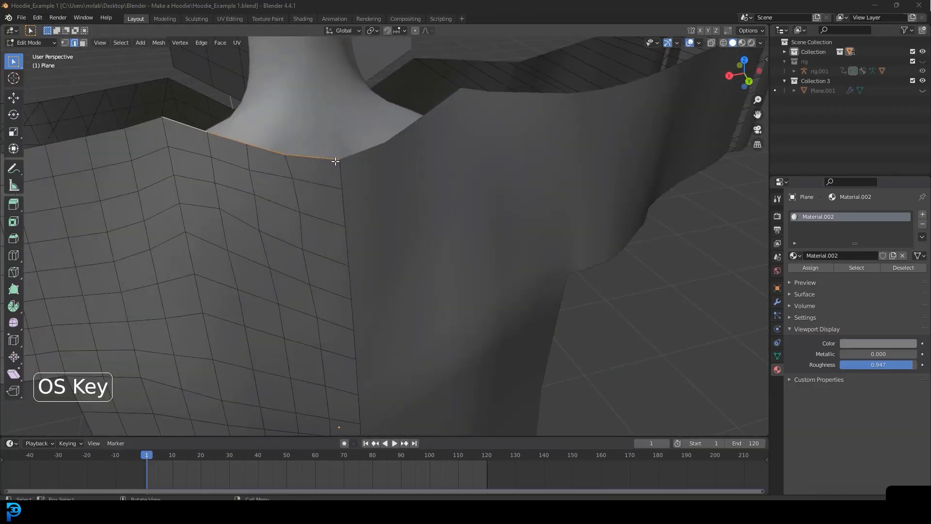
shift+middle_drag(188, 131, 332, 197)
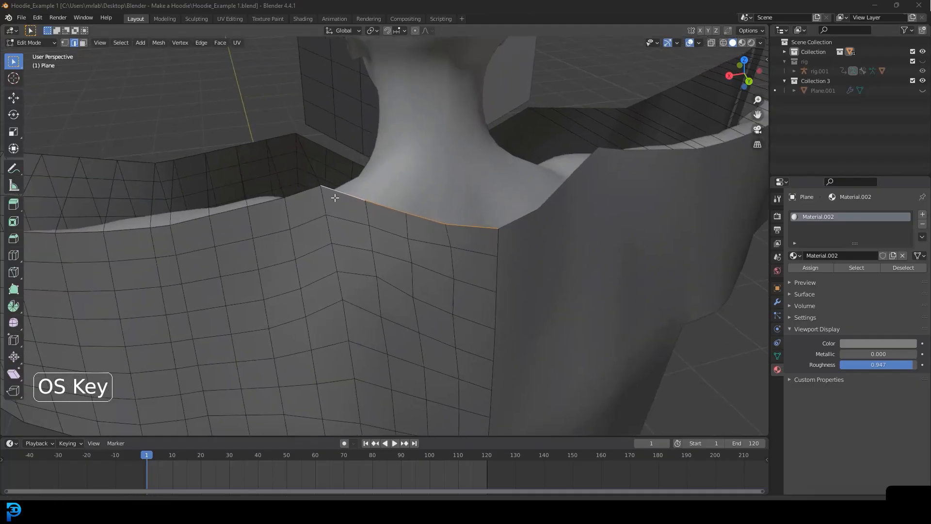
scroll(332, 197, up, 3)
scroll(262, 141, down, 6)
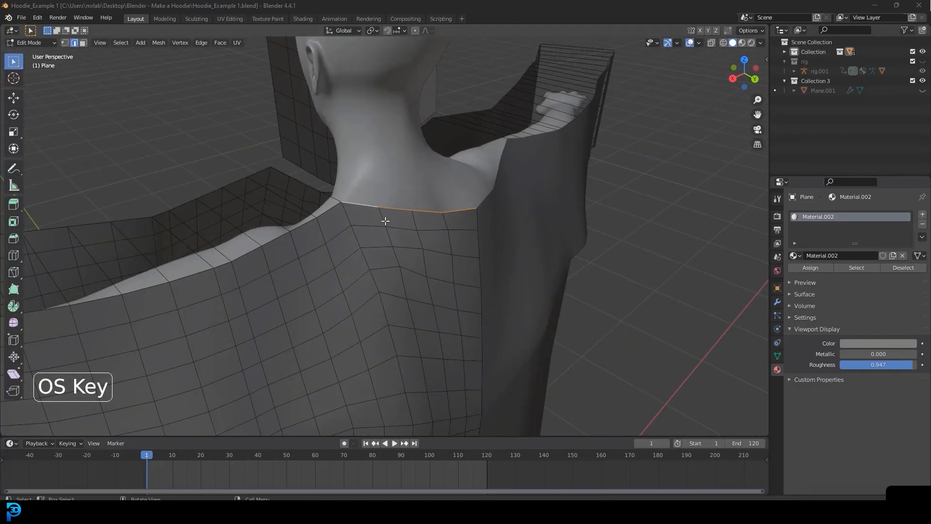
middle_drag(385, 221, 409, 231)
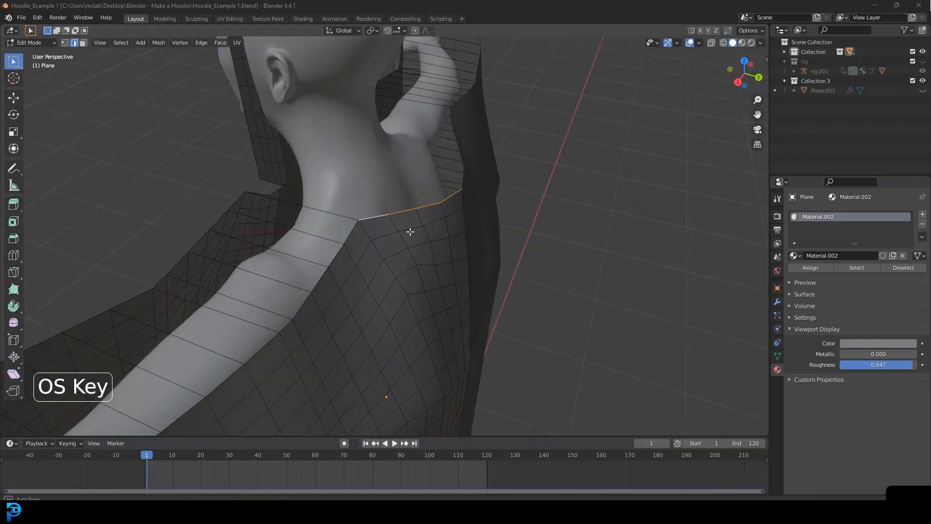
Duplicate the back neckline edges slightly above the garment and shift the copy about 0.01 m along Y towards the neck
key(g)
click(414, 244)
middle_drag(416, 239, 439, 225)
key(shift+d)
key(y)
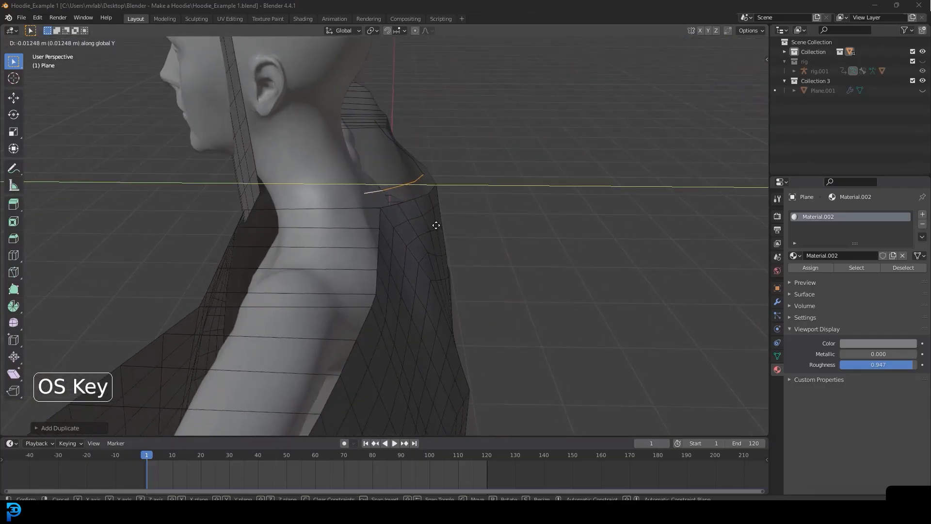
click(434, 225)
scroll(440, 209, down, 2)
scroll(441, 210, down, 2)
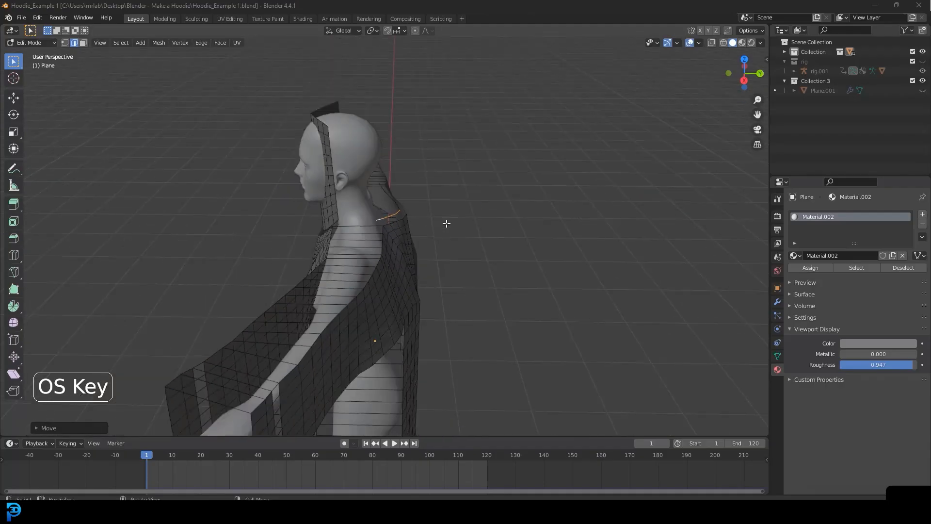
Extrude the duplicated back neckline edges about 0.6 m straight up along Z behind the head
key(g)
key(z)
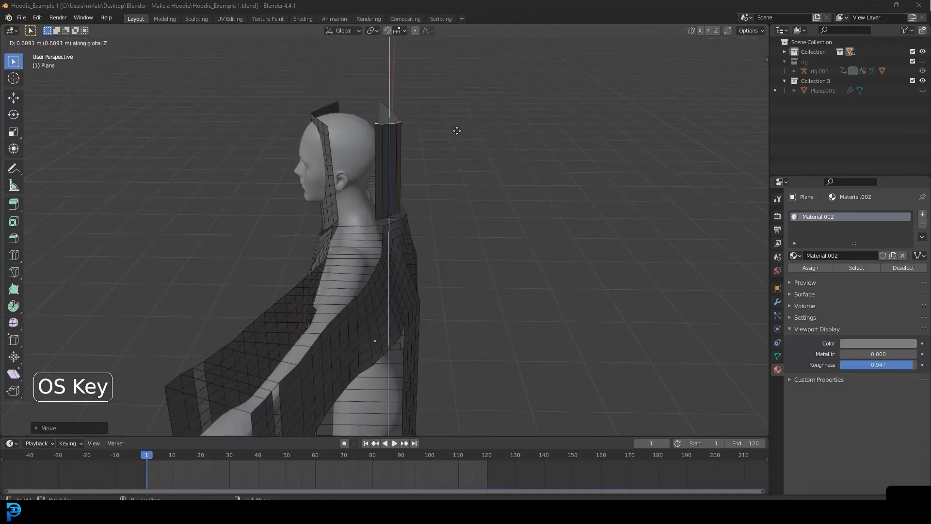
click(457, 135)
middle_drag(458, 135, 547, 258)
Adjust the back hood panel's top edges along Y and flatten them to one level by scaling along Z
key(g)
key(y)
click(499, 140)
key(s)
key(z)
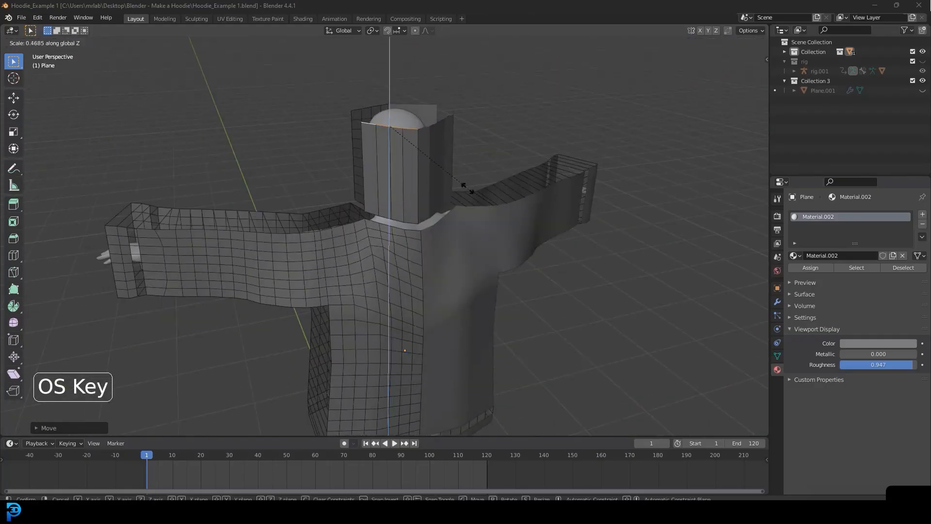
click(406, 143)
key(s)
key(Escape)
Add about eight evenly spaced horizontal loop cuts to the back hood panel without sliding them
key(ctrl+r)
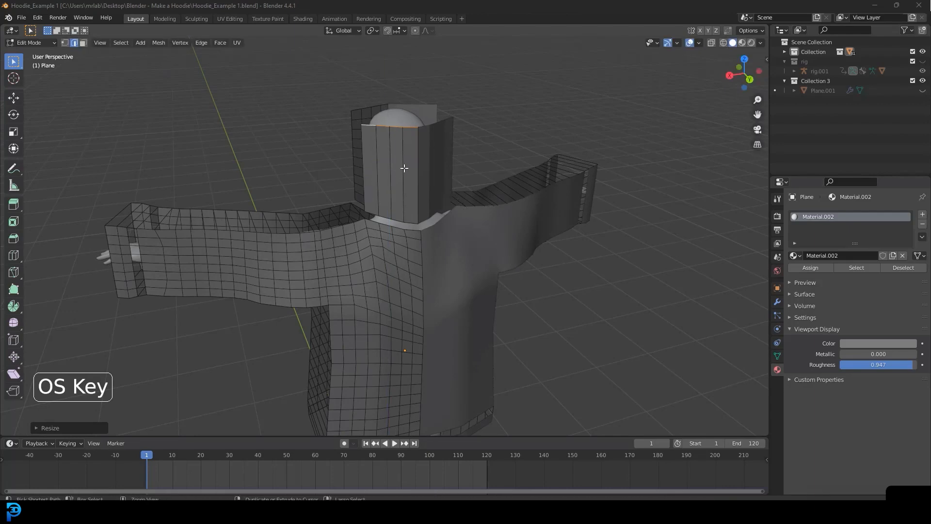
scroll(405, 168, up, 6)
scroll(405, 168, up, 1)
click(405, 167)
right_click(405, 168)
Fill a face between the lowest side edges of the front and back hood panels, just above the shoulder
middle_drag(404, 168, 380, 277)
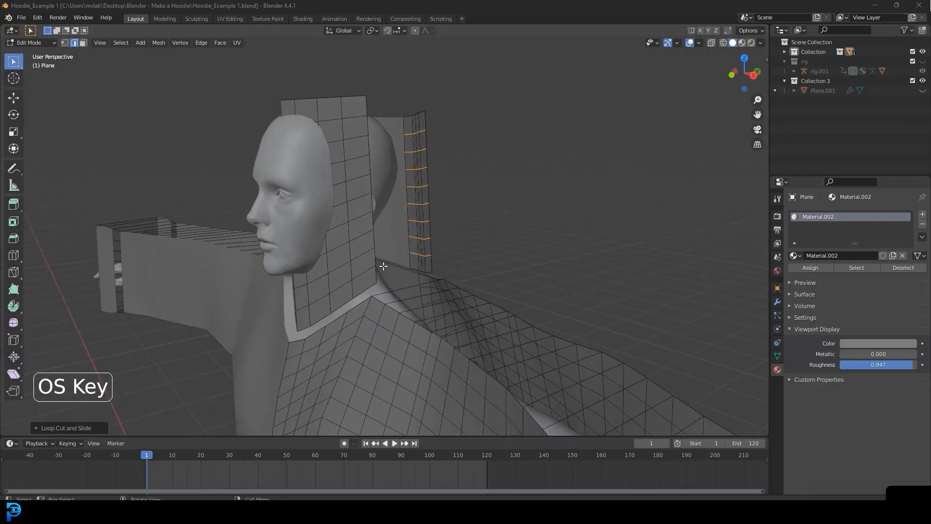
middle_drag(463, 248, 394, 287)
shift+click(368, 281)
key(f)
key(alt+a)
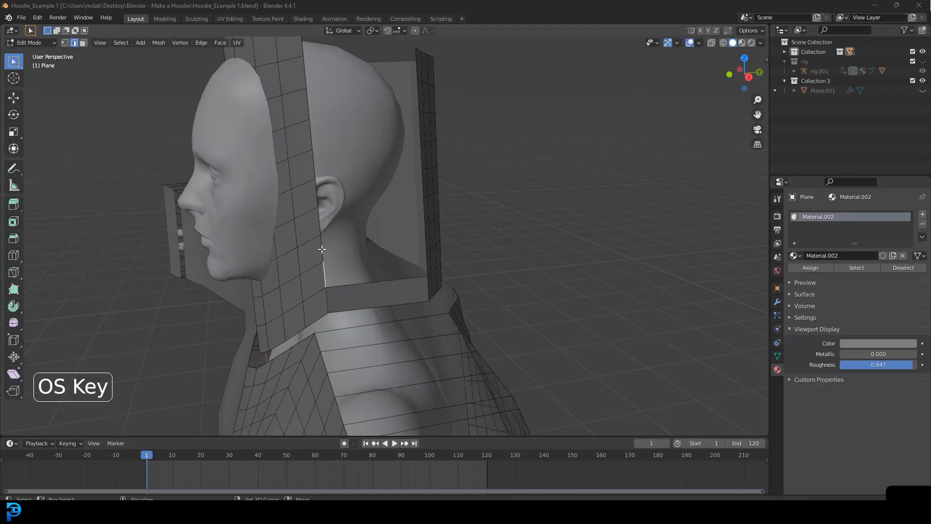
Select the remaining vertical side edges of the front and back hood panels and join them with Bridge Edge Loops
shift+click(317, 177)
shift+click(316, 167)
shift+click(311, 137)
shift+click(306, 95)
middle_drag(305, 73, 370, 210)
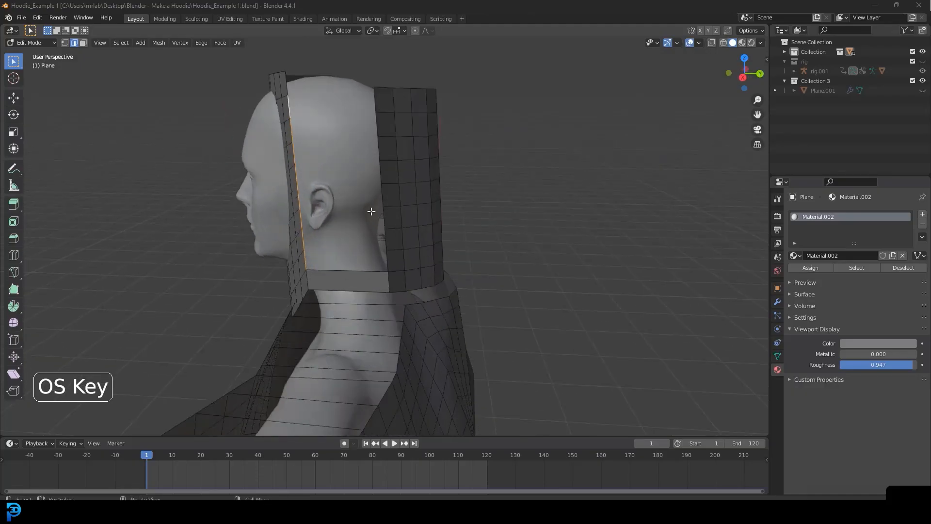
shift+click(388, 261)
shift+click(382, 195)
shift+click(379, 163)
shift+click(379, 148)
shift+click(377, 125)
shift+click(375, 104)
middle_drag(326, 194, 365, 198)
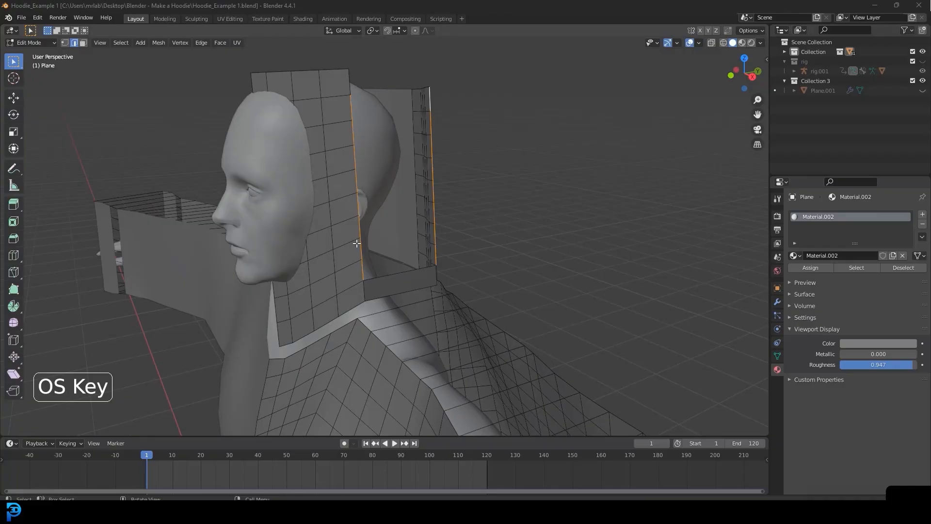
key(ctrl+e)
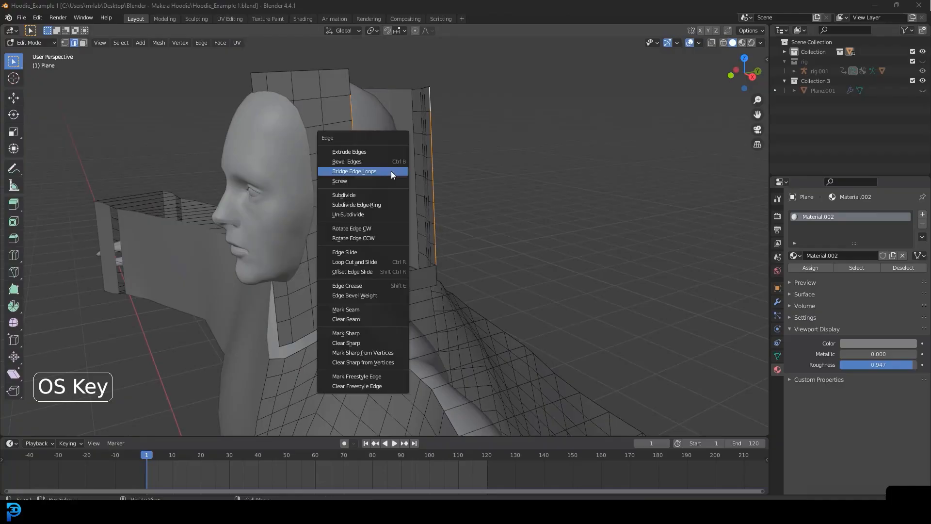
click(361, 173)
middle_drag(427, 202, 303, 109)
key(alt+a)
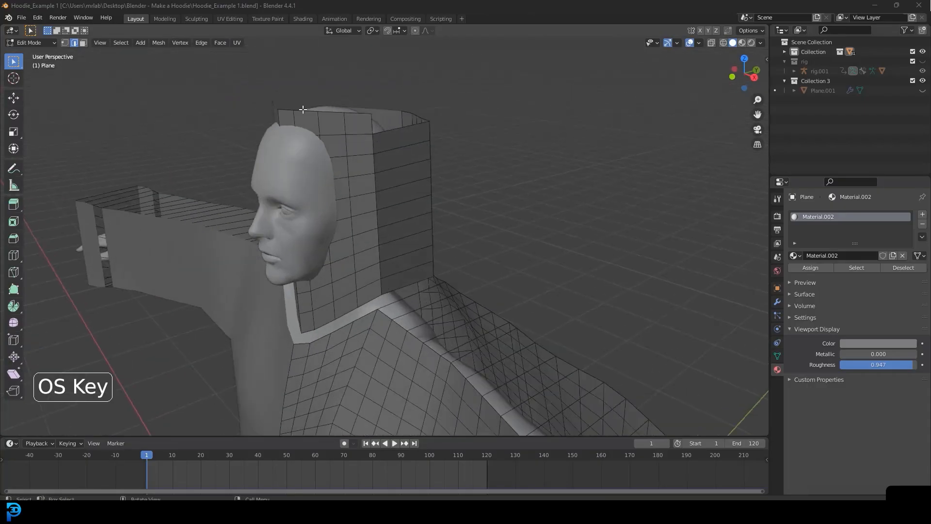
Delete the surplus topmost row of faces on the front hood panel
alt+click(310, 111)
key(x)
click(330, 70)
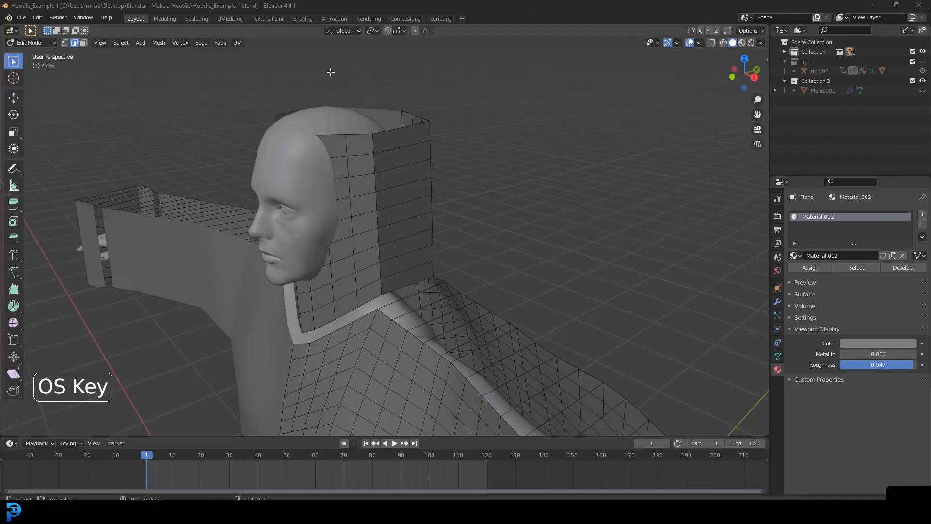
Select the hood's top rim edge loop and raise it about 0.09 m along Z
middle_drag(302, 138, 377, 204)
alt+click(368, 178)
key(g)
key(z)
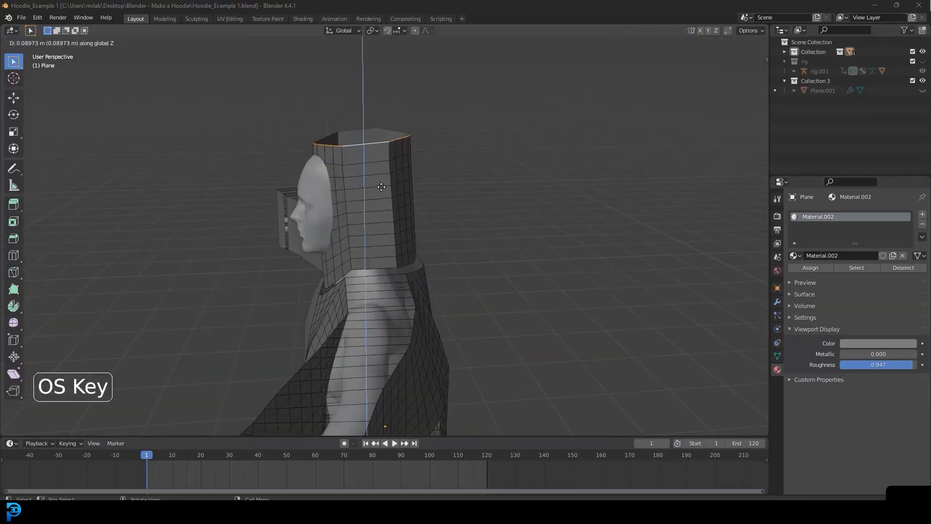
click(381, 189)
Fill faces across the hood's top between opposite front and back rim edges, working from the centre out to the third pair
middle_drag(381, 189, 274, 137)
middle_drag(341, 130, 403, 124)
alt+click(417, 120)
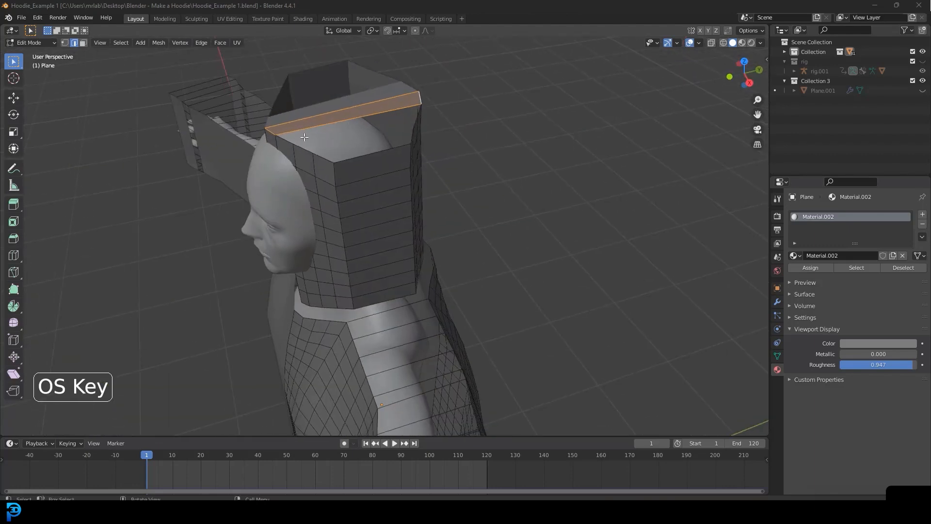
click(284, 138)
middle_drag(461, 112, 393, 137)
shift+click(419, 118)
alt+click(396, 141)
shift+click(316, 145)
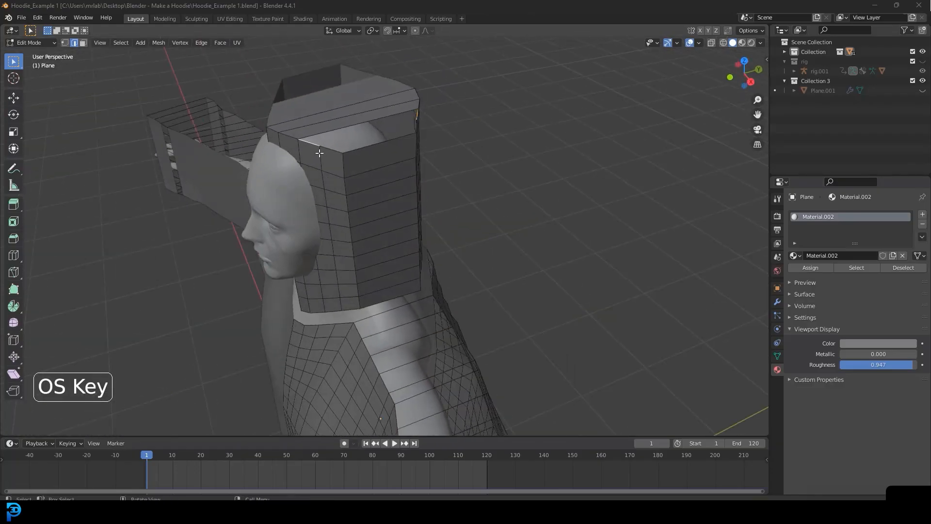
key(f)
key(alt+a)
Add five evenly spaced loop cuts across the new top faces of the hood without sliding them
middle_drag(374, 129, 373, 128)
key(ctrl+r)
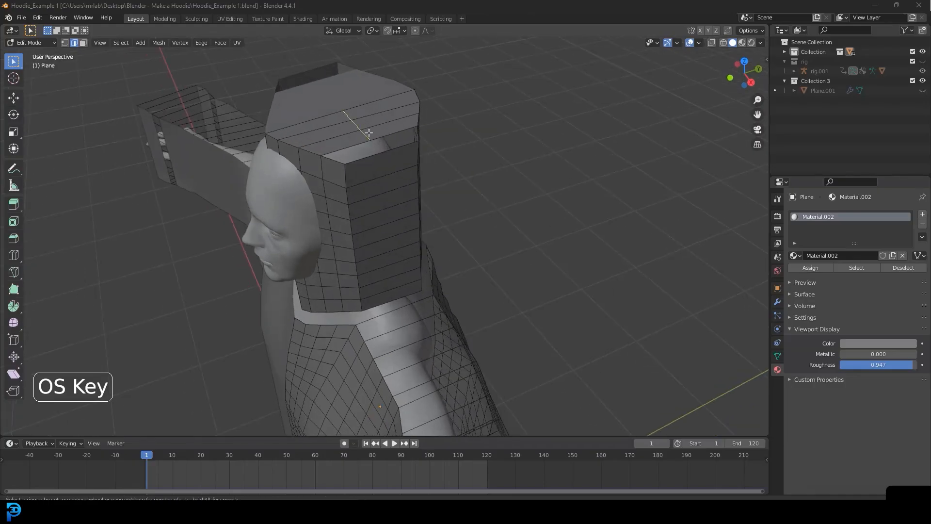
scroll(369, 132, up, 2)
scroll(369, 132, up, 2)
click(369, 132)
right_click(369, 132)
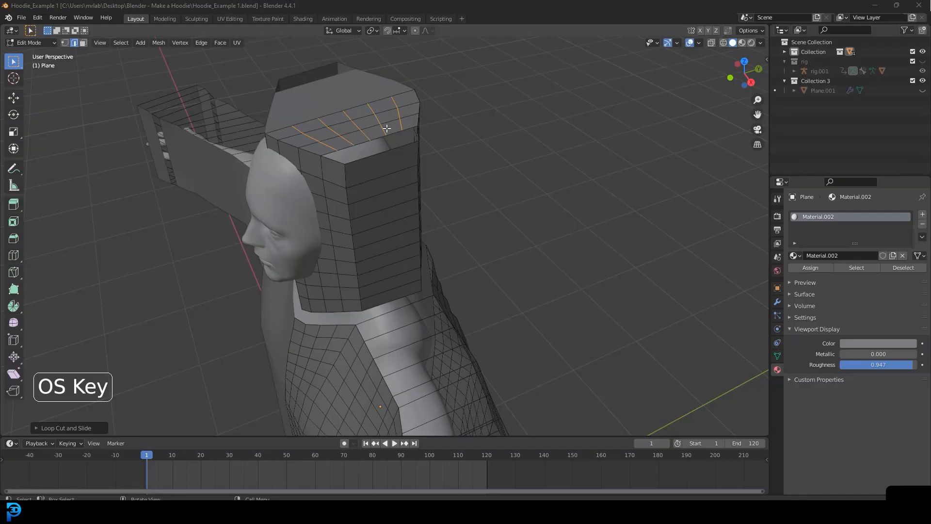
middle_drag(406, 141, 393, 180)
key(alt+a)
Add five evenly spaced vertical loop cuts to the hood's side panel without sliding them
middle_drag(356, 137, 345, 154)
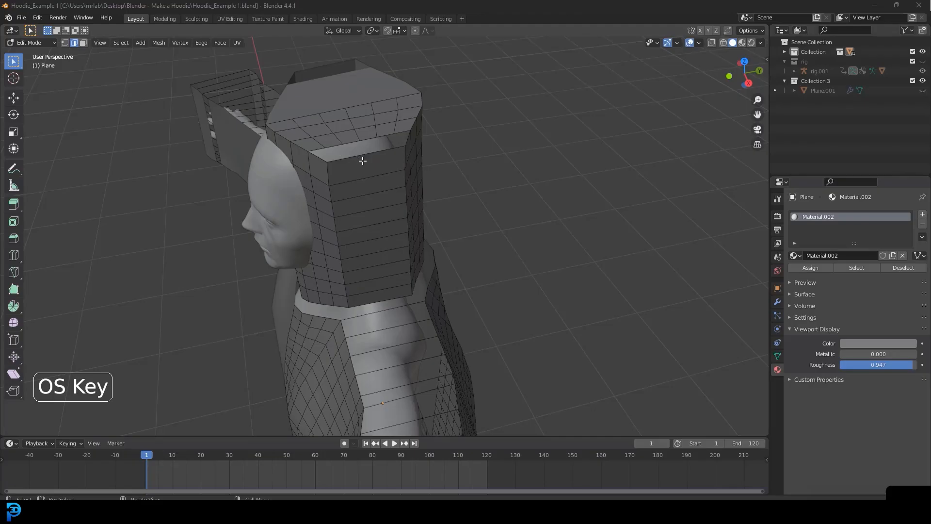
key(ctrl+r)
key(Escape)
key(ctrl+r)
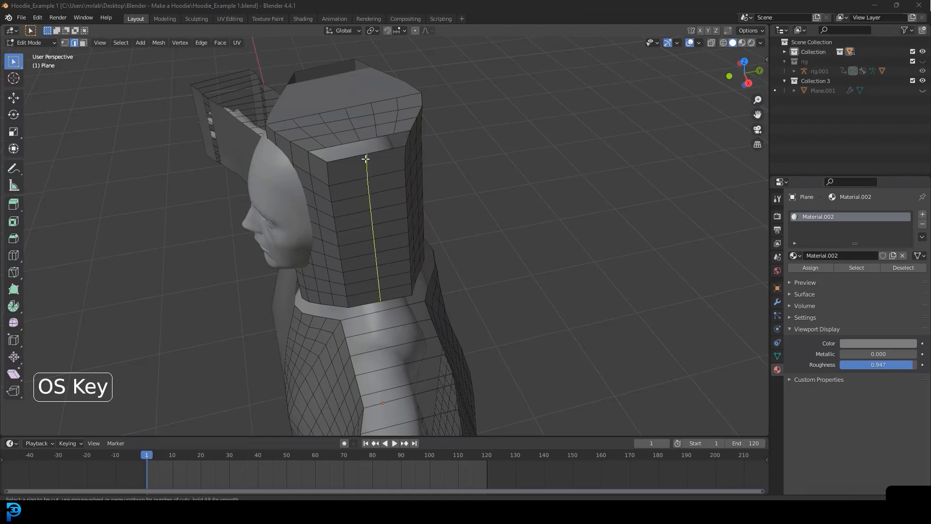
scroll(365, 158, up, 2)
scroll(366, 159, up, 2)
click(366, 158)
right_click(365, 158)
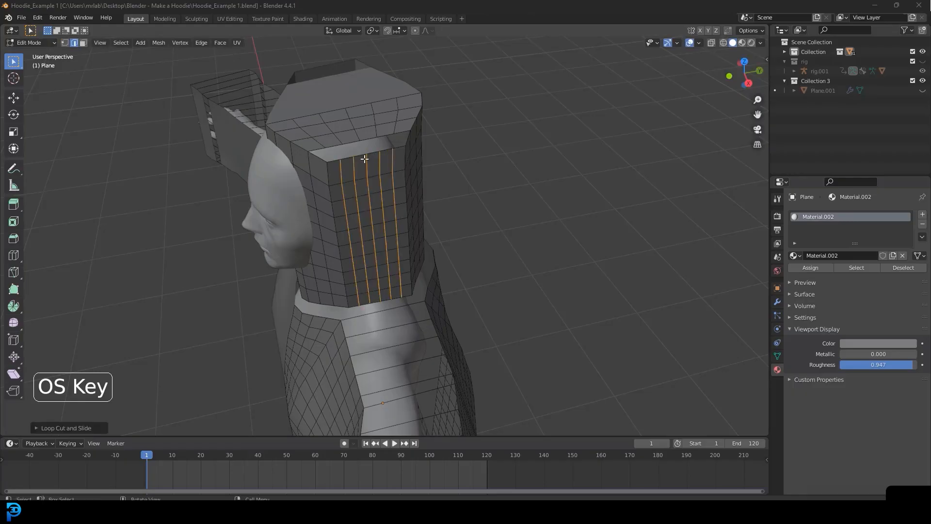
Grid-fill the open gap between the hood's top and side panels by selecting its boundary edge loop
key(alt+a)
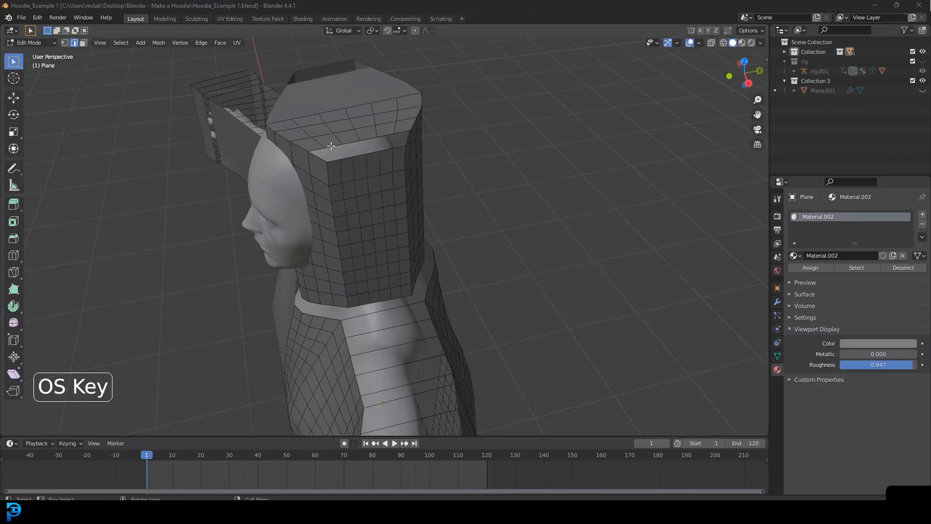
alt+click(332, 145)
scroll(339, 160, up, 2)
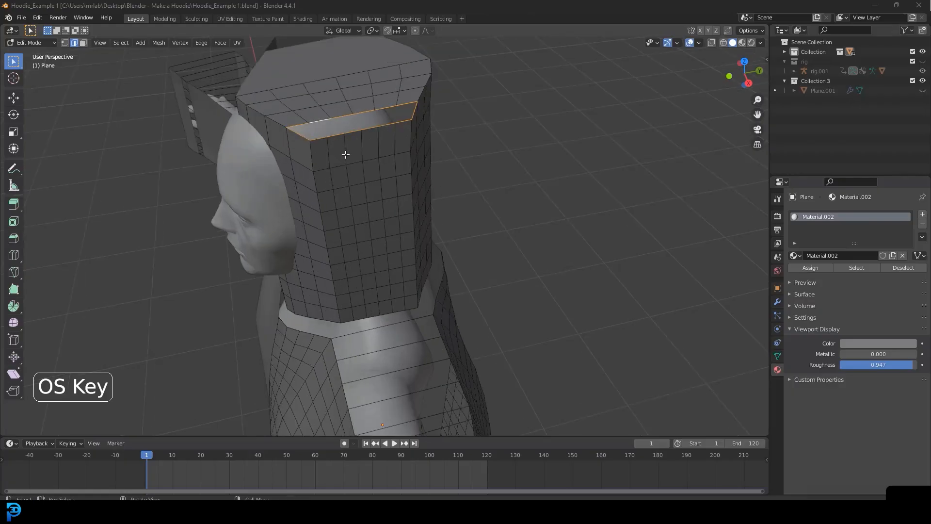
key(ctrl+f)
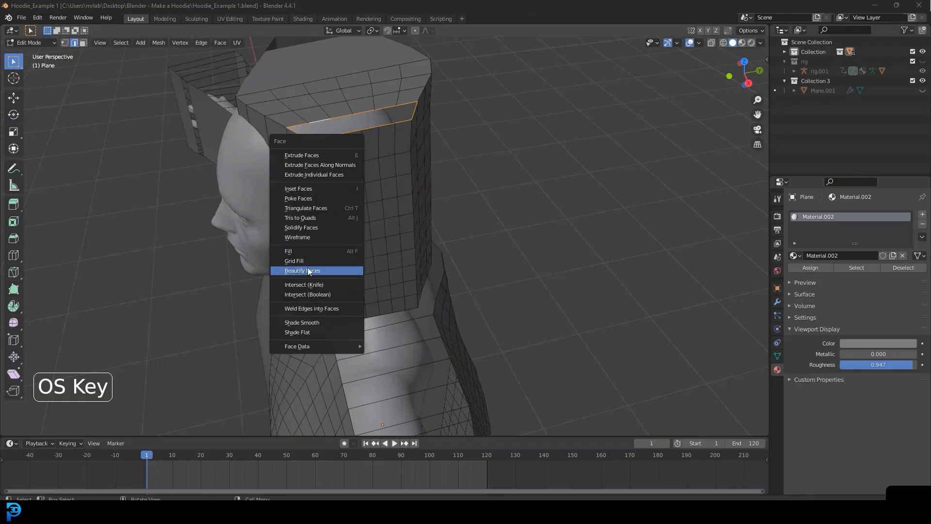
click(304, 262)
middle_drag(313, 121, 409, 159)
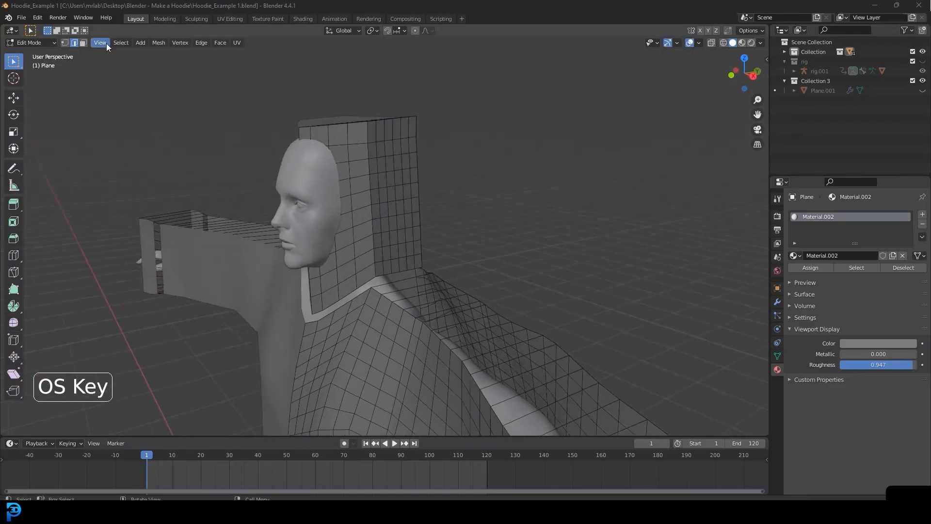
Delete the inner faces of the hood's front panel to open it around the face, leaving a one-face-wide border
middle_drag(289, 166, 338, 166)
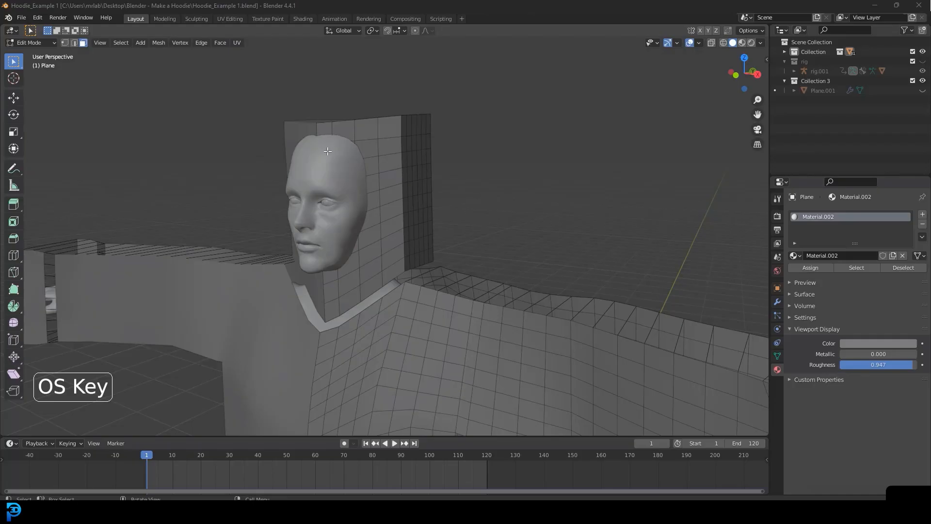
key(c)
click(364, 150)
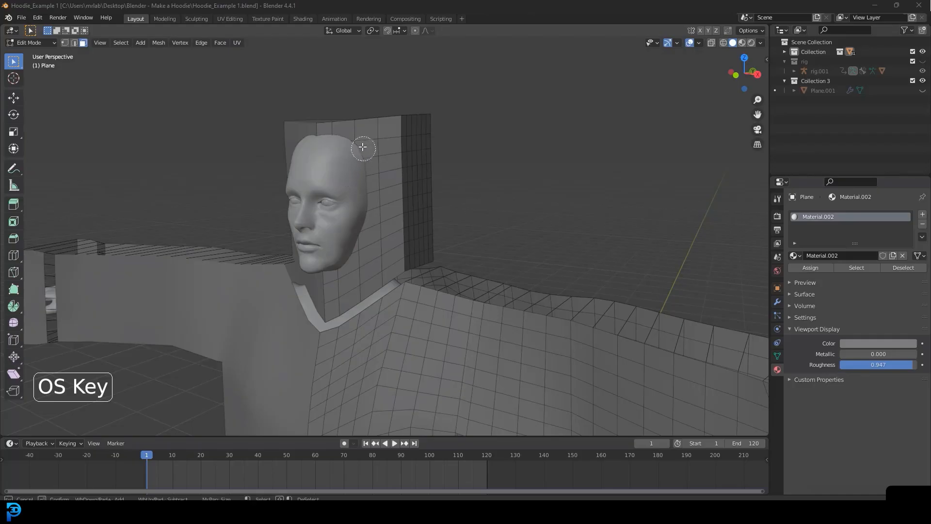
mouse_move(339, 155)
mouse_down()
mouse_move(328, 128)
mouse_move(357, 155)
mouse_move(366, 228)
mouse_move(340, 268)
mouse_up()
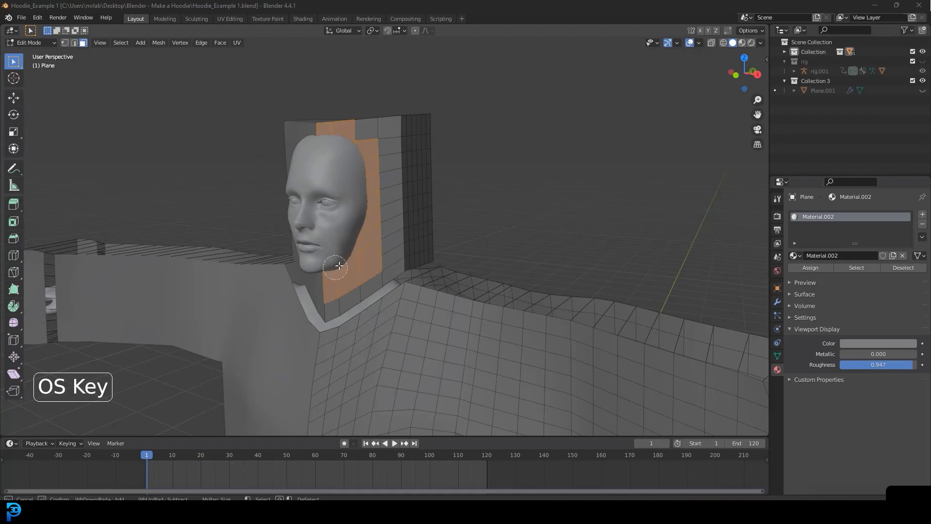
middle_drag(345, 110, 297, 119)
right_click(311, 122)
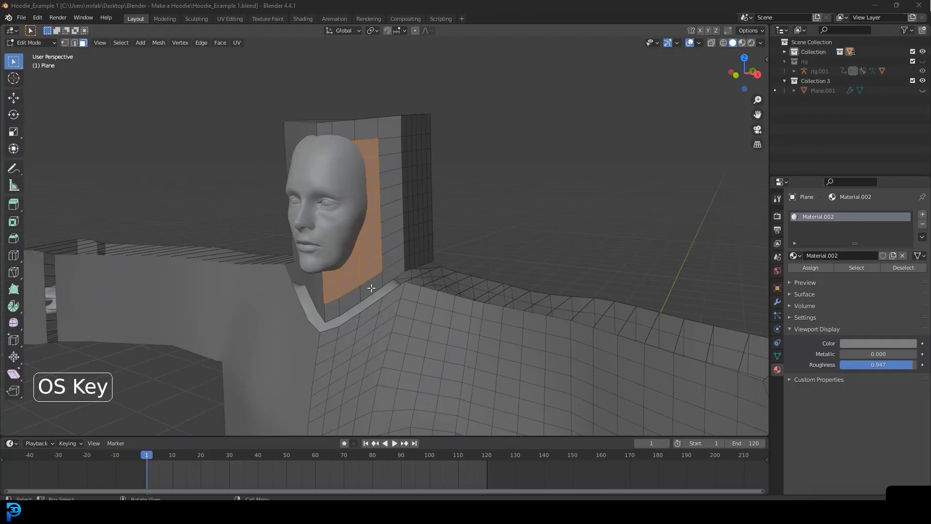
scroll(427, 155, up, 2)
key(x)
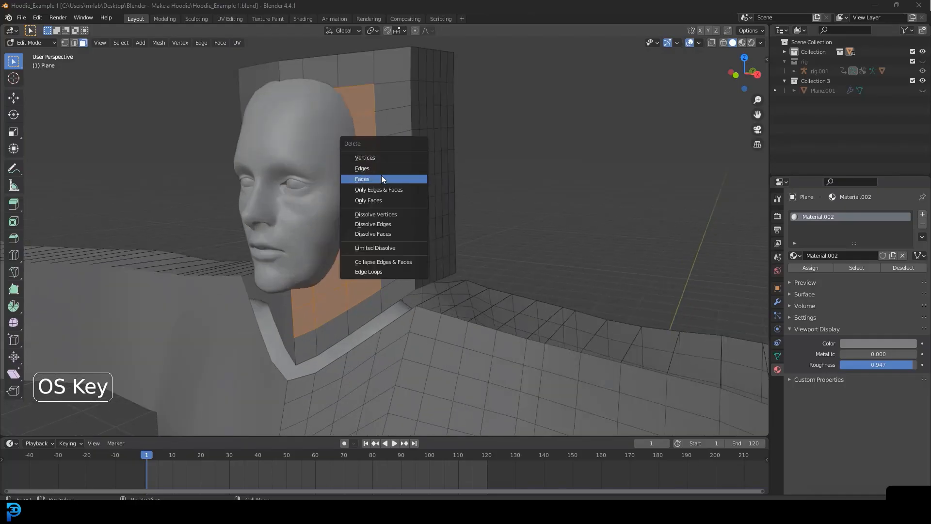
click(382, 175)
Raise the centre edge of the hood's front top border about 0.09 m using smooth proportional editing with a size of 0.35
scroll(435, 180, down, 4)
mouse_move(434, 180)
middle_down()
mouse_move(357, 183)
mouse_move(436, 180)
middle_up()
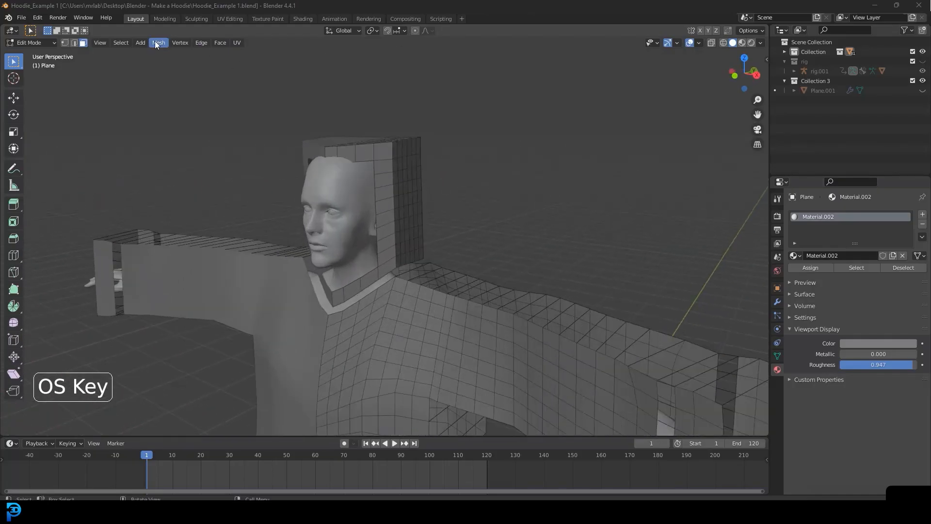
click(415, 30)
scroll(298, 83, up, 4)
click(271, 77)
middle_drag(271, 77, 330, 135)
scroll(330, 135, down, 1)
key(g)
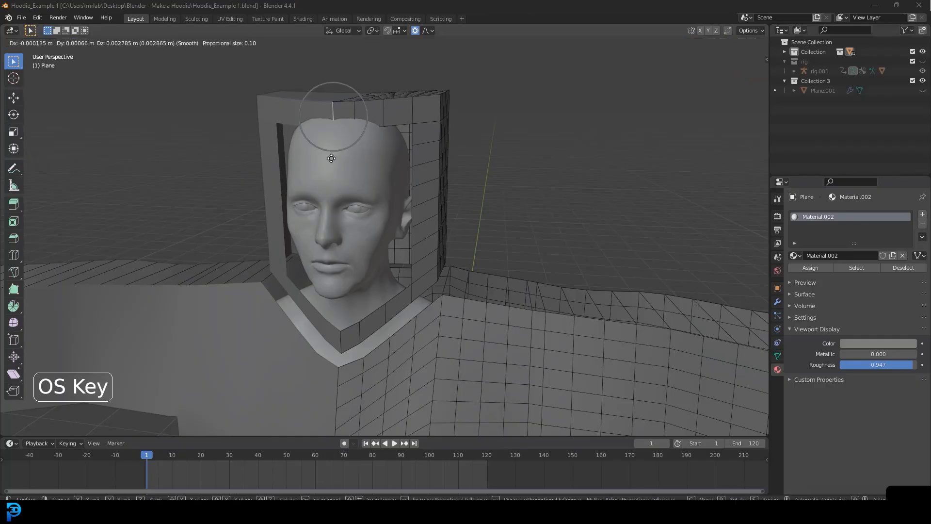
scroll(331, 158, down, 13)
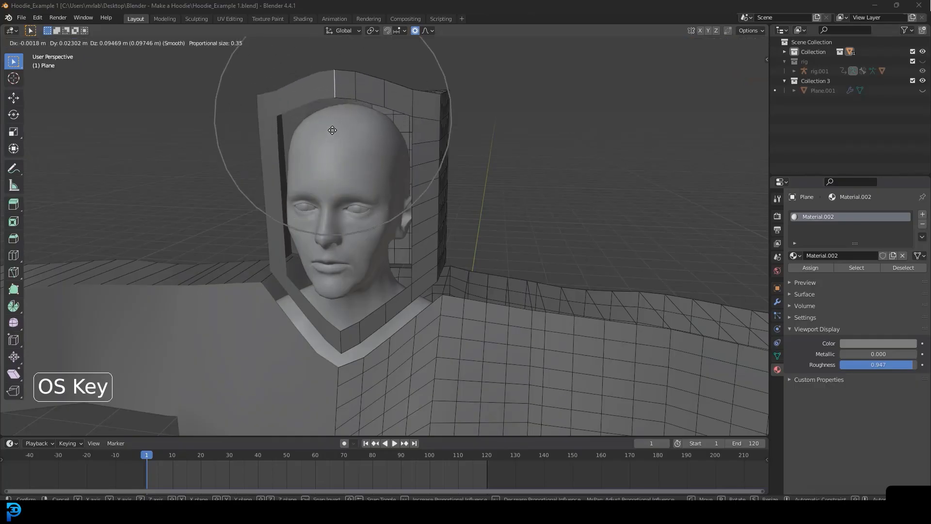
click(332, 130)
Select the hood's upper side edge path, grow the selection twice and smooth those vertices with the Smooth tool
scroll(437, 120, down, 3)
middle_drag(437, 121, 377, 136)
shift+click(395, 162)
ctrl+click(371, 136)
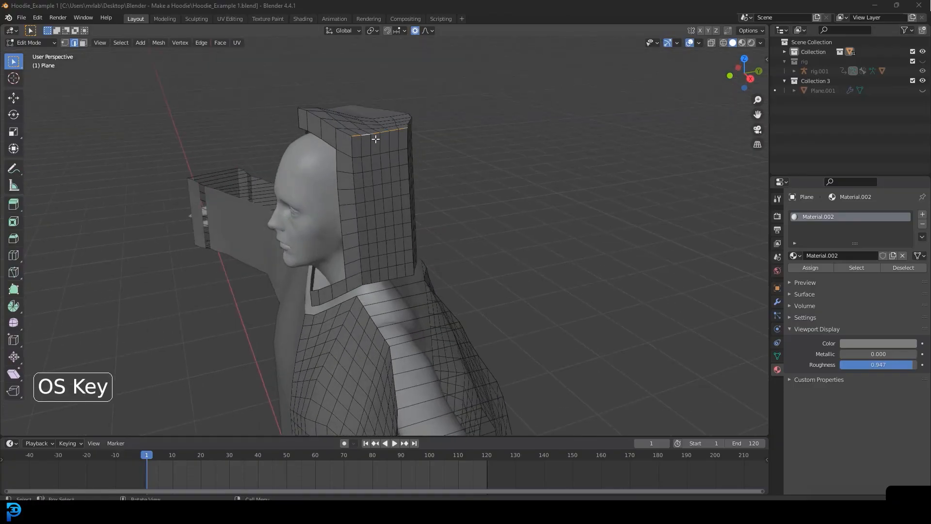
key(ctrl+KP_Add)
key(ctrl+KP_Add)
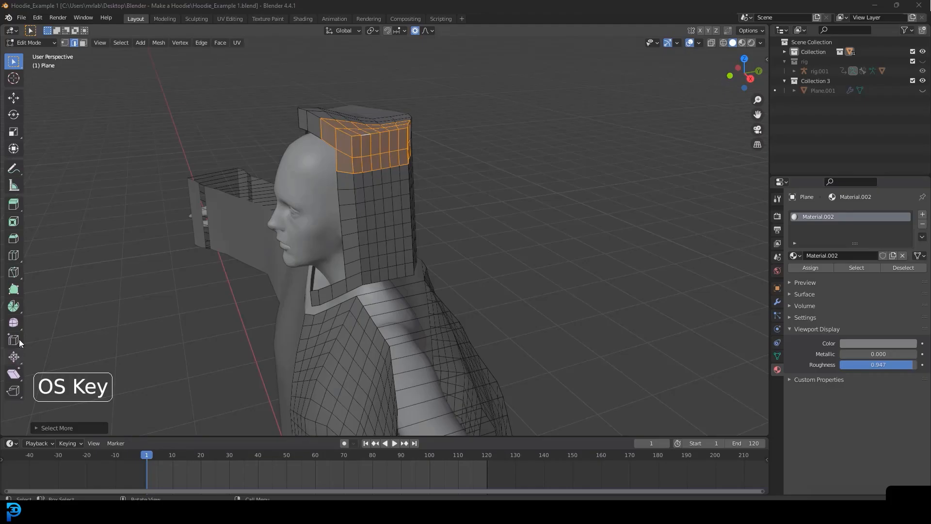
click(16, 321)
drag(418, 149, 598, 256)
Select an upper side edge of the hood's face opening and move it to reshape the rim with proportional editing
click(336, 160)
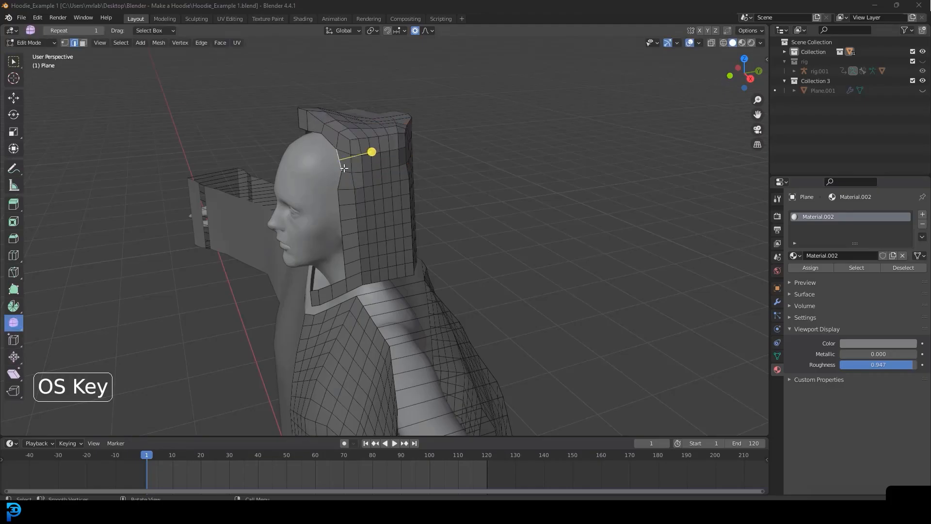
key(g)
click(335, 178)
Select the edge path along the hood's upper back, grow the selection and smooth it to round the back corner
middle_drag(426, 169, 336, 176)
click(349, 139)
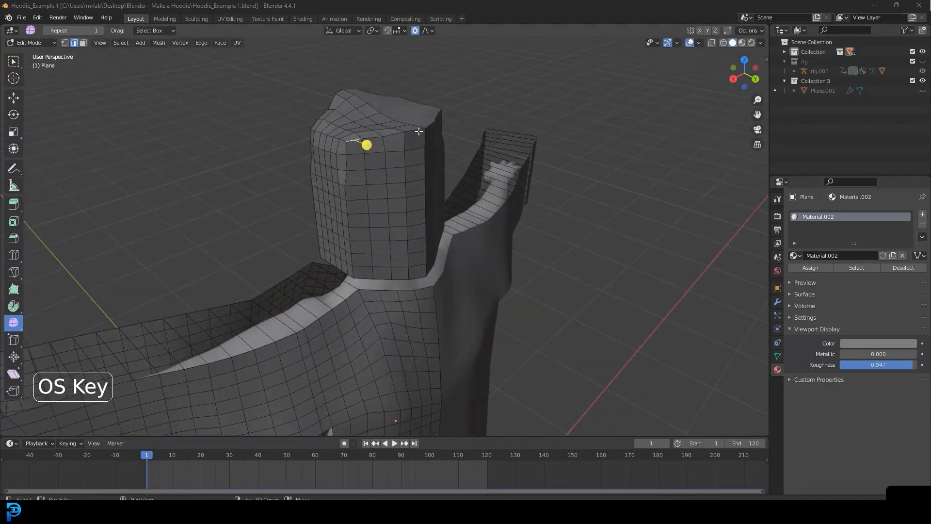
ctrl+click(419, 131)
middle_drag(419, 131, 424, 132)
key(ctrl+KP_Add)
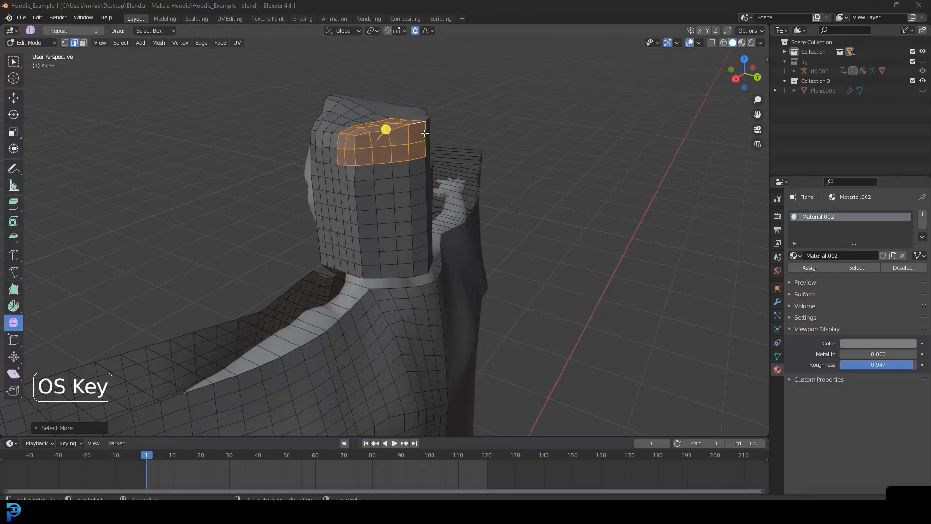
key(s)
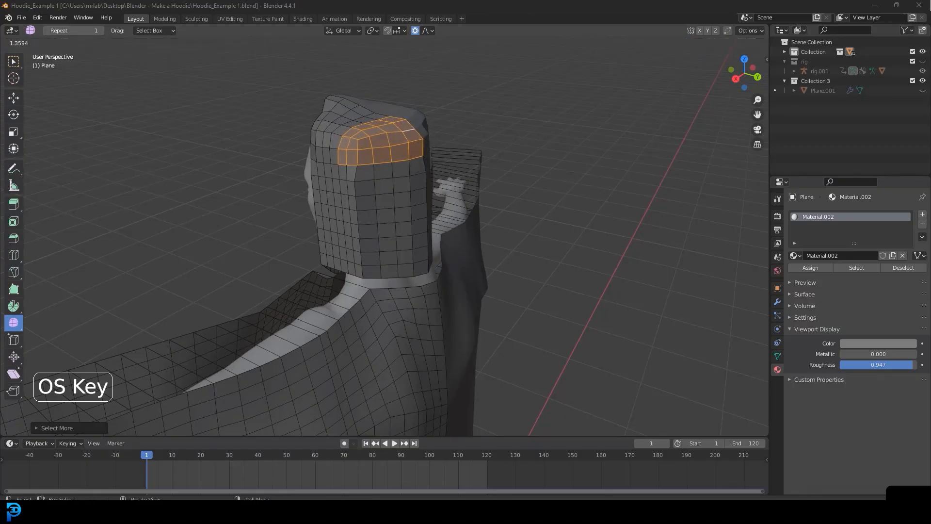
click(422, 258)
Select the vertical edge path at the hood's back corner and edge-slide it by about -0.23
middle_drag(422, 258, 331, 187)
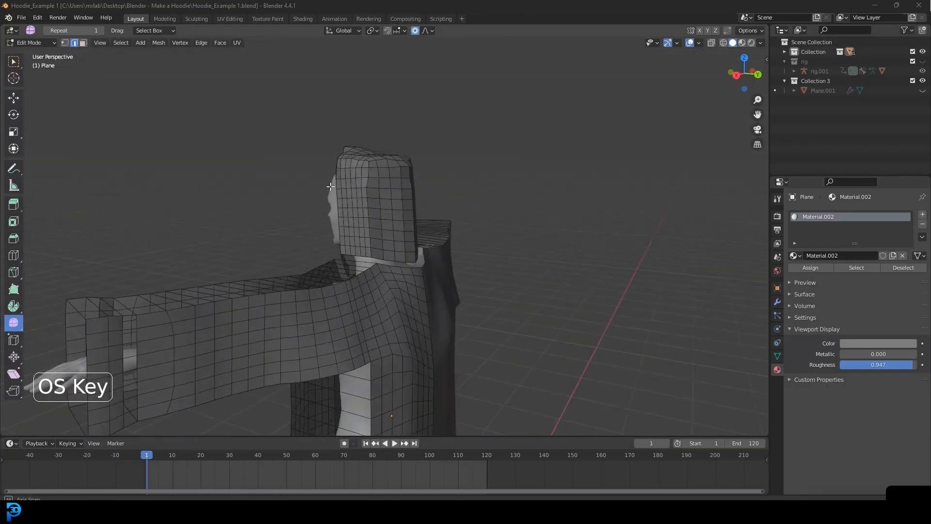
scroll(369, 183, up, 2)
scroll(355, 141, up, 2)
click(343, 131)
ctrl+click(354, 265)
key(g)
key(g)
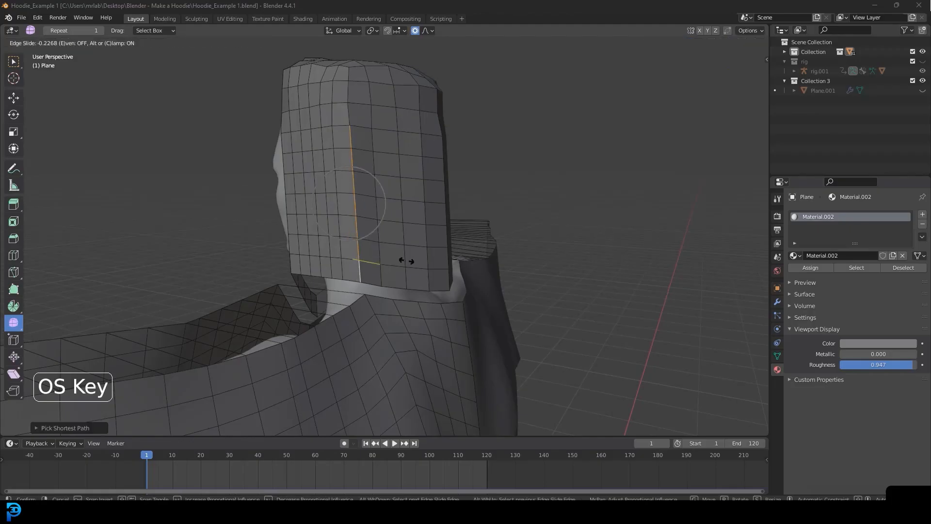
click(407, 261)
Bridge the hood's lower back edges to the matching back neckline edges of the hoodie body
scroll(318, 204, down, 3)
mouse_move(312, 200)
middle_down()
mouse_move(422, 210)
mouse_move(261, 210)
mouse_move(301, 191)
middle_up()
click(425, 211)
scroll(340, 233, up, 3)
middle_drag(409, 272, 394, 210)
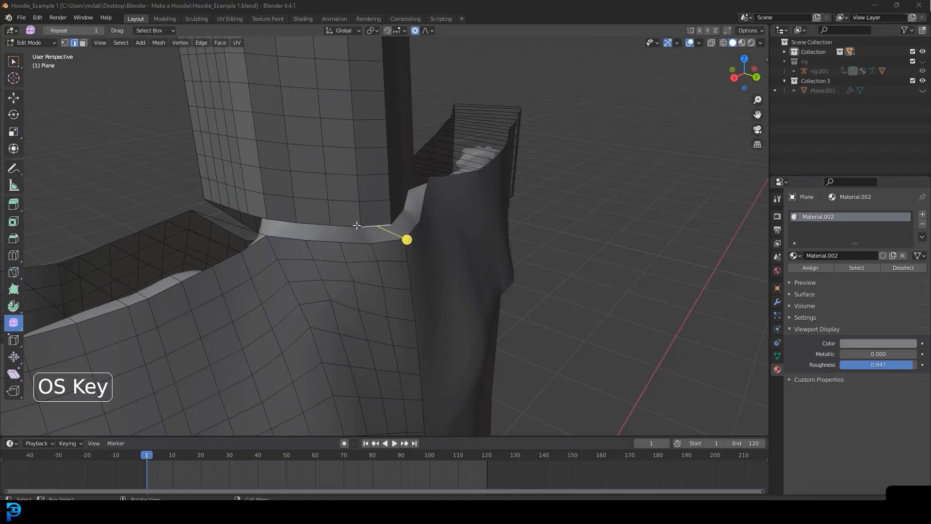
ctrl+click(278, 222)
middle_drag(278, 222, 385, 230)
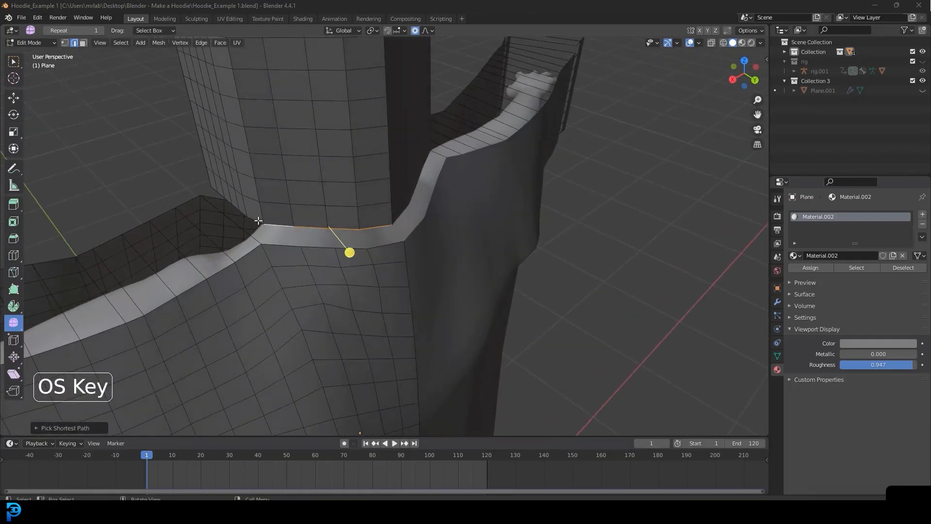
ctrl+click(280, 244)
key(ctrl+z)
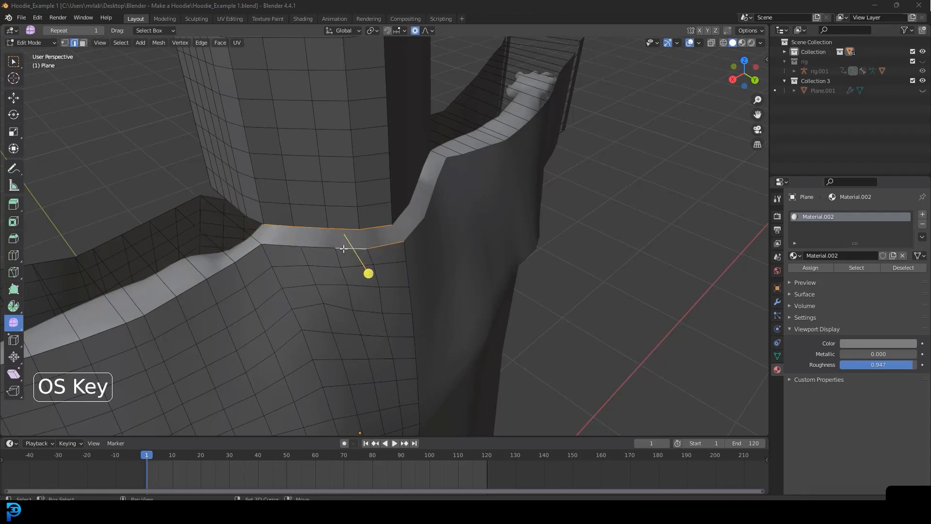
middle_drag(291, 248, 386, 241)
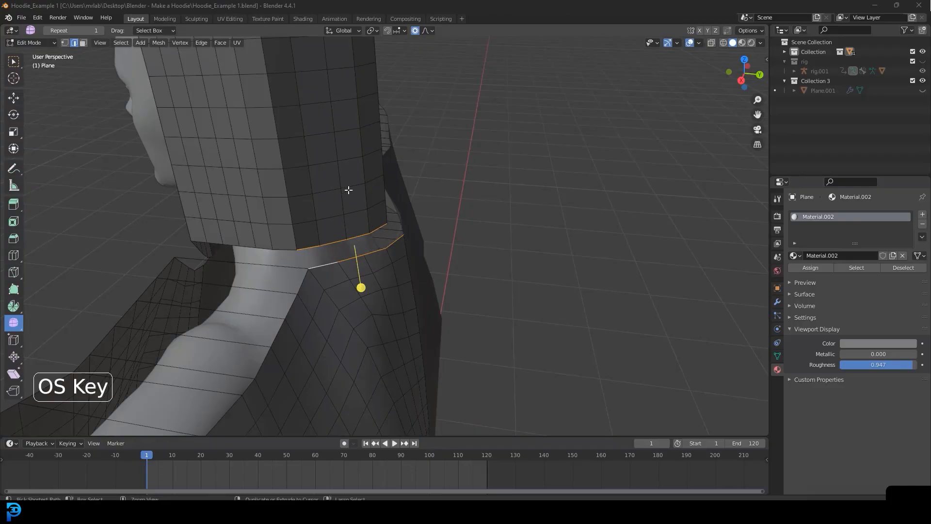
key(ctrl+e)
click(331, 189)
Bridge the hood's lower front edges to the matching front neckline edges with Bridge Edge Loops
middle_drag(373, 207, 358, 272)
click(332, 292)
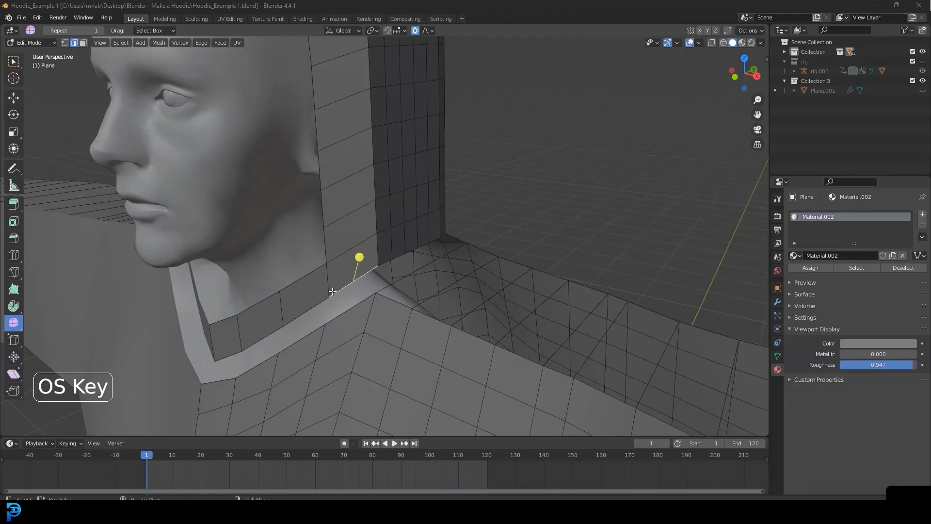
ctrl+click(228, 352)
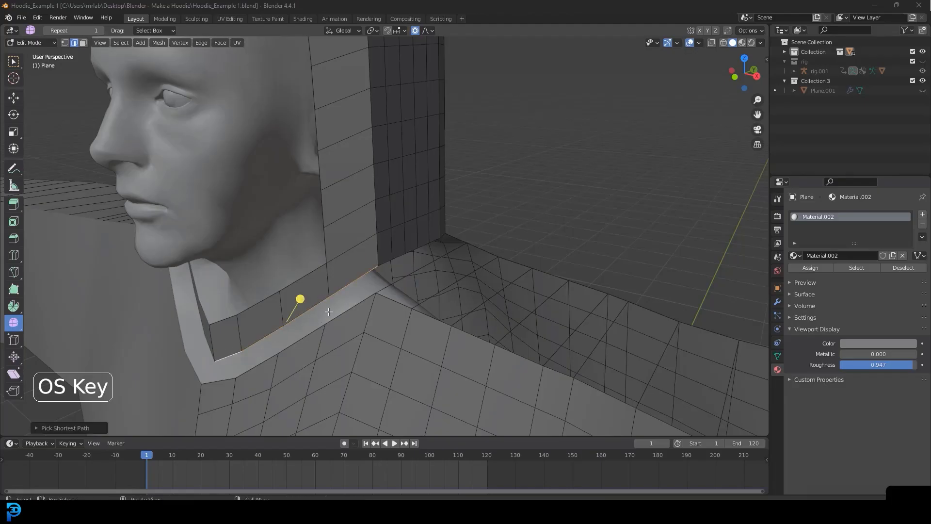
ctrl+click(222, 376)
middle_drag(222, 375, 308, 248)
right_click(313, 205)
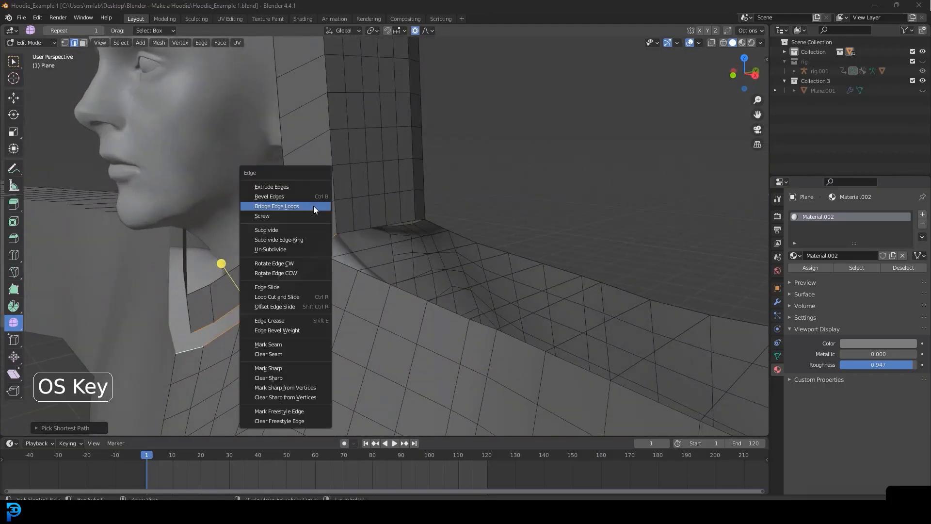
click(314, 206)
Delete only the faces of the bridged strips at the hood's base, keeping the connecting edges for sewing
middle_drag(313, 206, 356, 214)
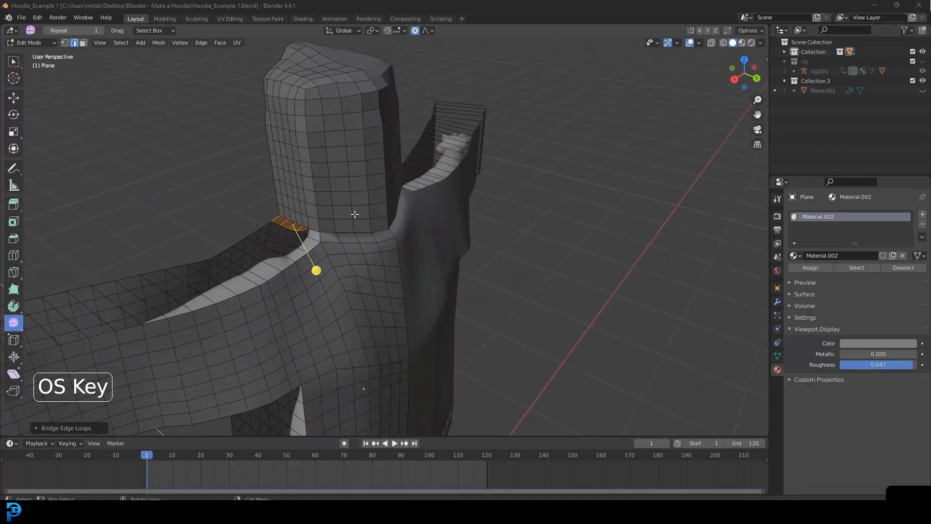
click(83, 43)
middle_drag(242, 145, 366, 237)
key(x)
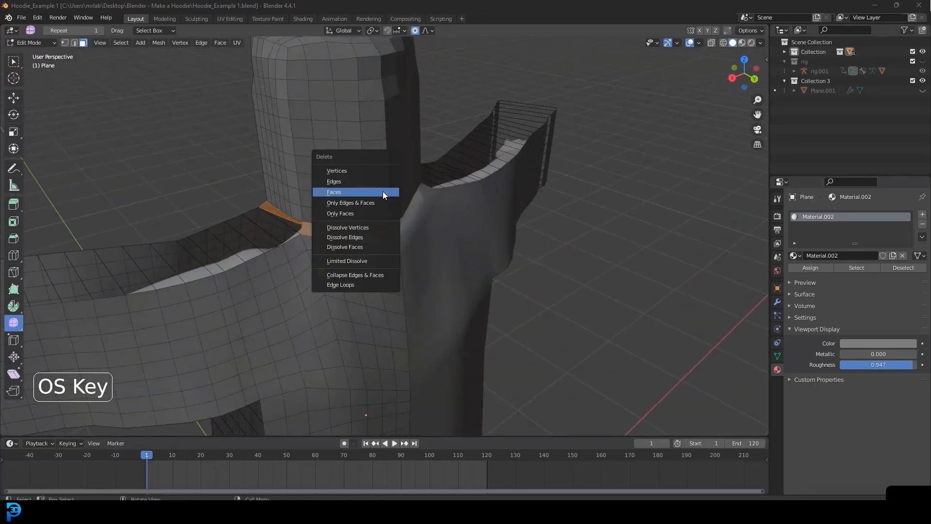
click(363, 212)
Select the five vertices along the bottom edge of the hood's side panel, between its corners, and merge them at centre
mouse_move(363, 212)
middle_down()
mouse_move(298, 208)
mouse_move(412, 196)
mouse_move(362, 225)
mouse_move(316, 235)
mouse_move(355, 219)
middle_up()
scroll(315, 235, up, 3)
scroll(355, 220, up, 2)
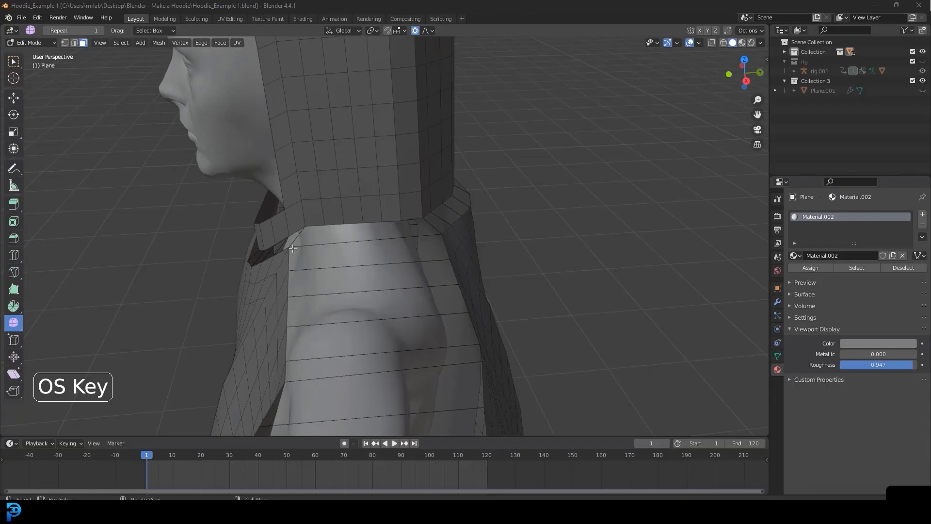
middle_drag(335, 217, 353, 222)
scroll(412, 224, up, 2)
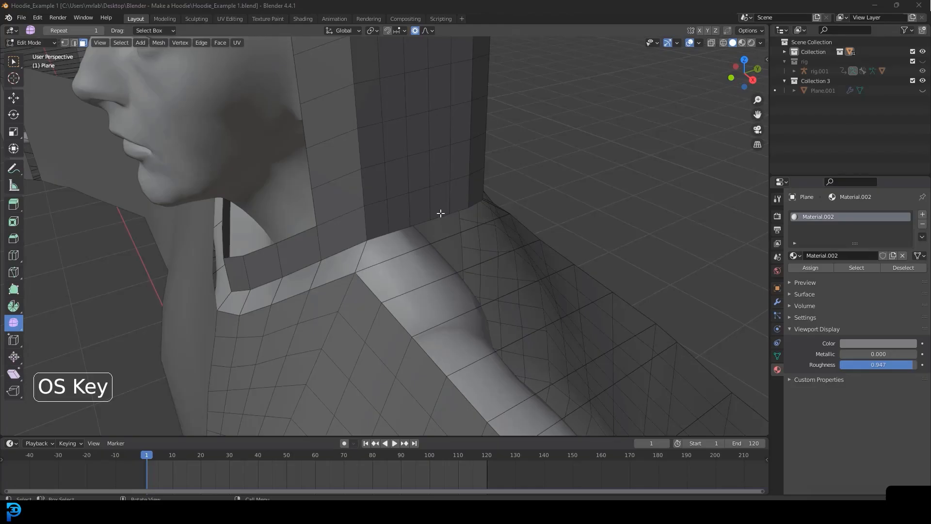
click(65, 43)
middle_drag(396, 235, 379, 233)
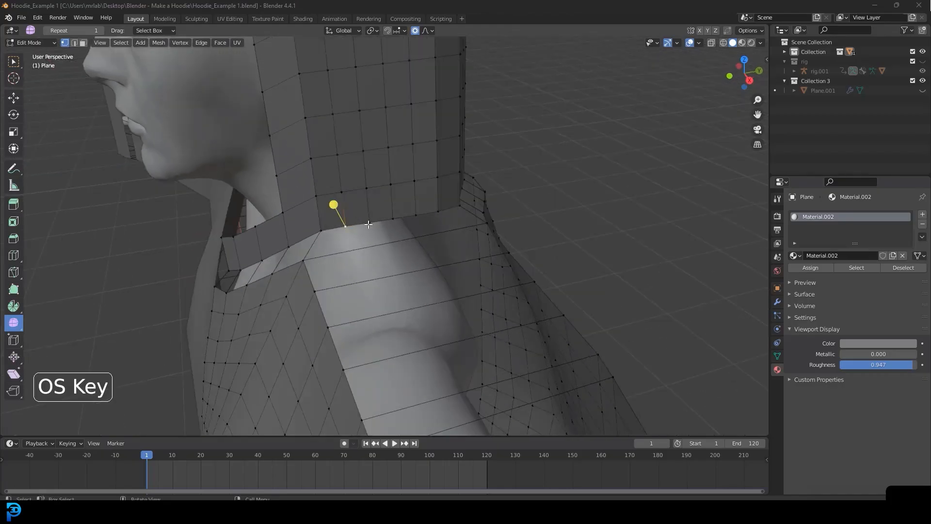
shift+click(371, 222)
shift+click(394, 219)
shift+click(422, 214)
shift+click(439, 211)
middle_drag(439, 211, 339, 177)
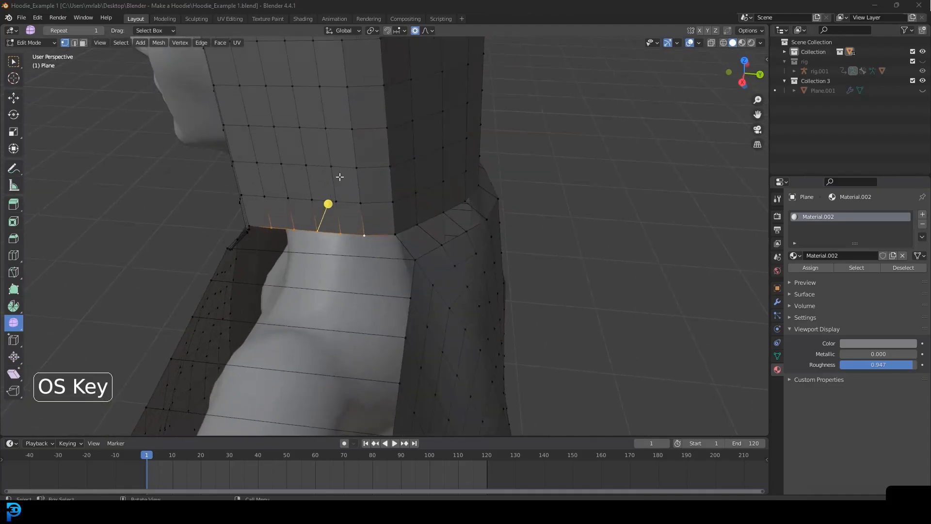
key(F3)
text(MERG)
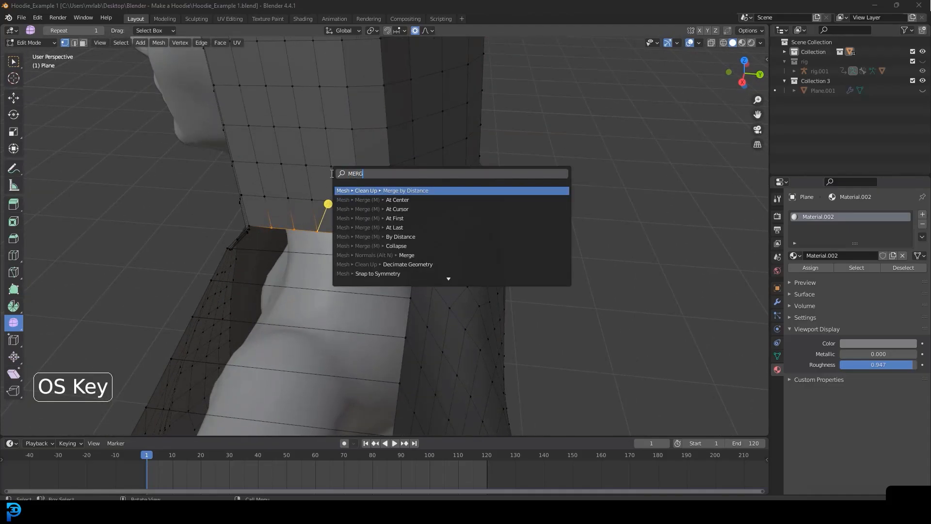
click(411, 201)
middle_drag(339, 193, 335, 175)
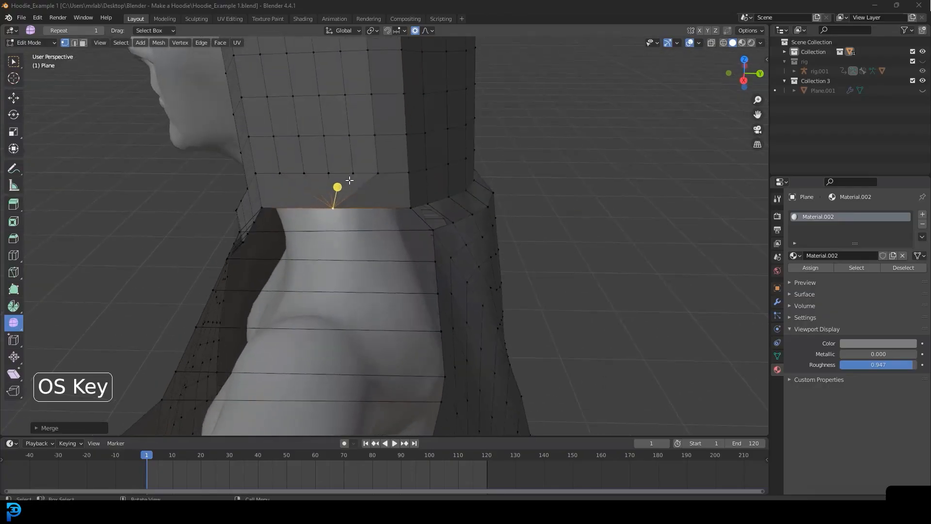
Select the five vertices in the row above the hood side's merged bottom vertex and scale them inward with proportional editing
alt+click(315, 171)
click(282, 172)
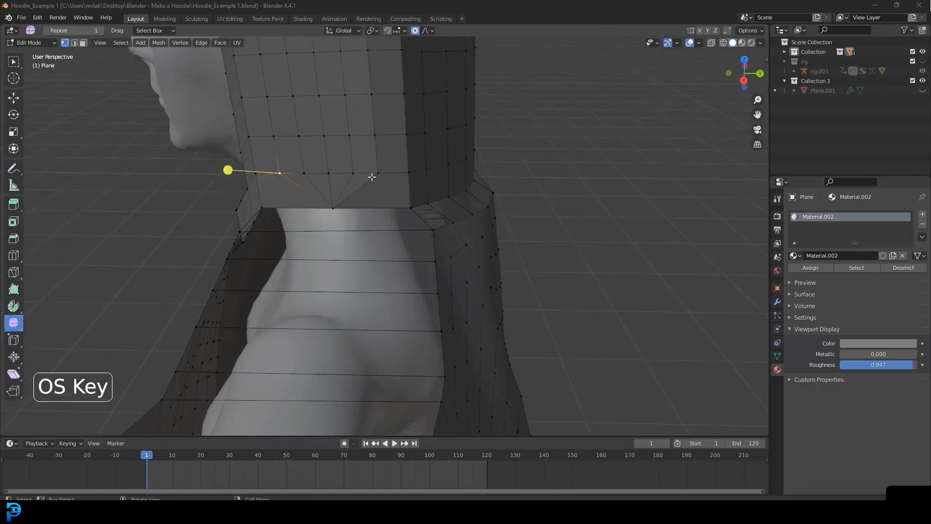
ctrl+click(377, 174)
shift+click(354, 174)
shift+click(333, 173)
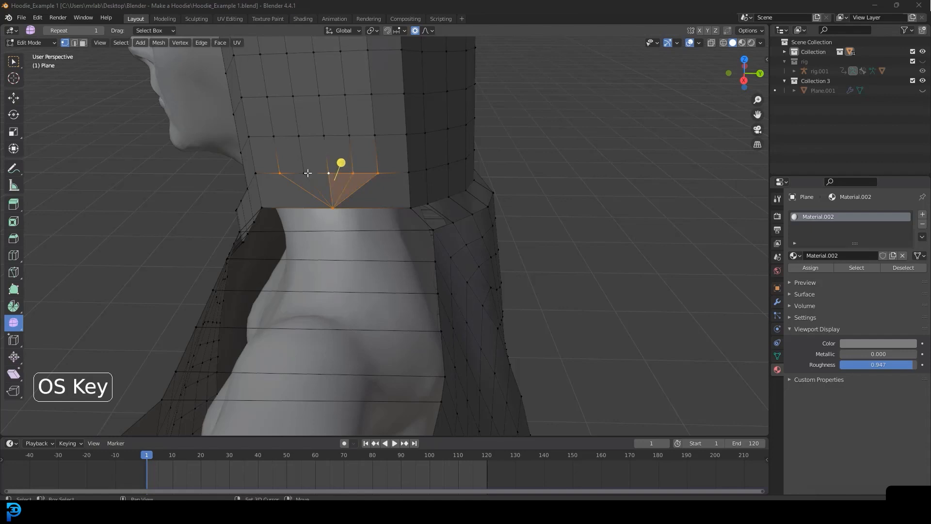
shift+click(307, 173)
key(s)
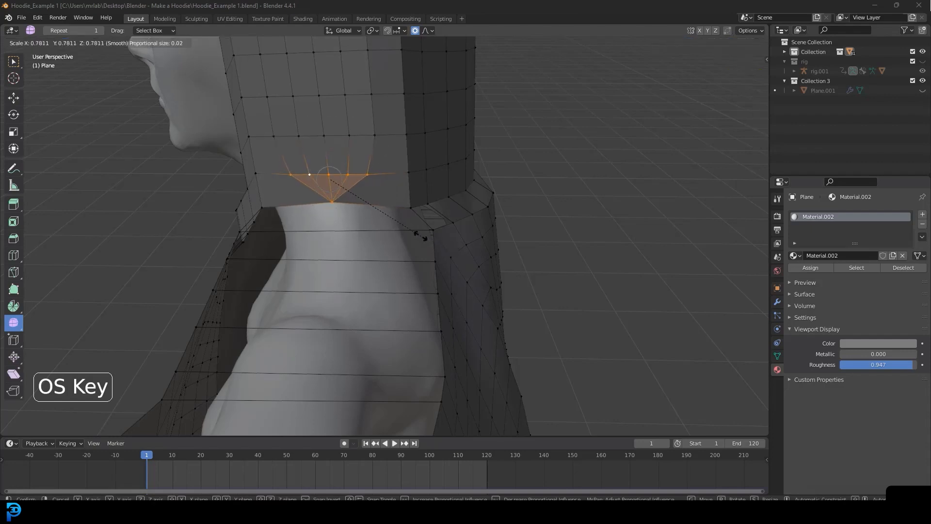
right_click(422, 236)
shift+click(335, 208)
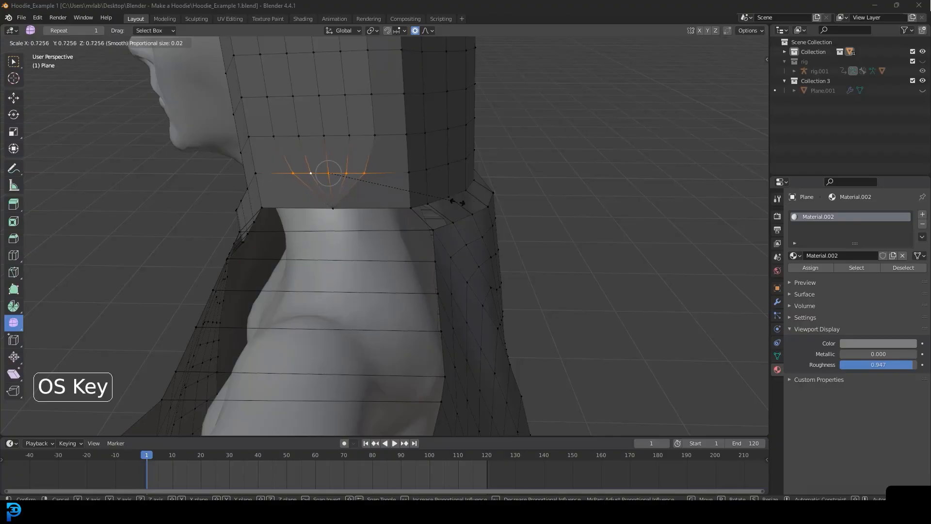
middle_drag(472, 213, 446, 257)
scroll(446, 237, up, 4)
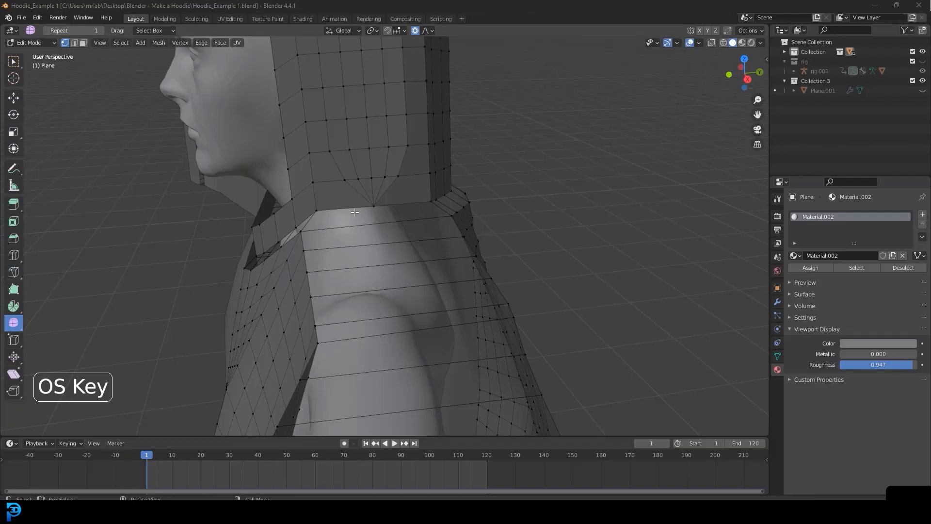
Connect the hood's merged bottom side vertex to the front and back shoulder neckline corners with sewing edges
click(374, 204)
middle_drag(380, 220, 379, 234)
scroll(285, 268, up, 2)
shift+click(276, 264)
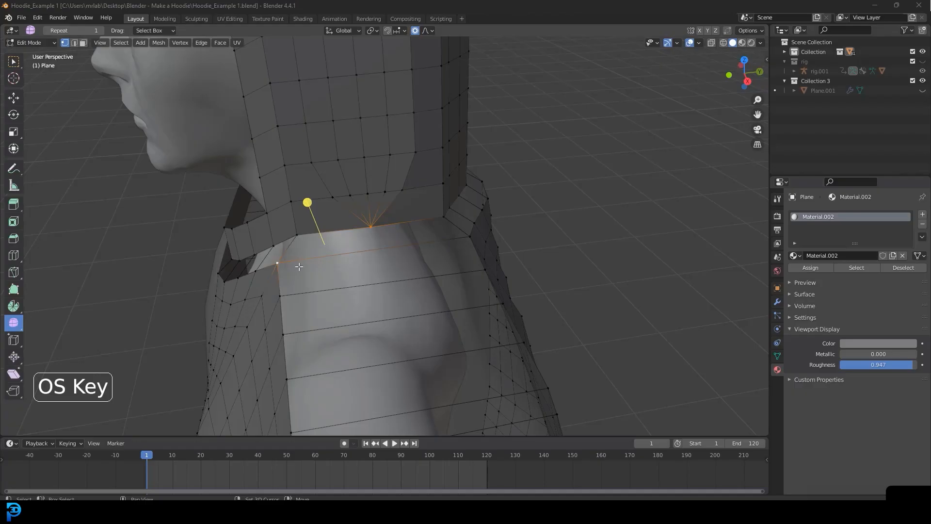
key(alt+a)
click(364, 228)
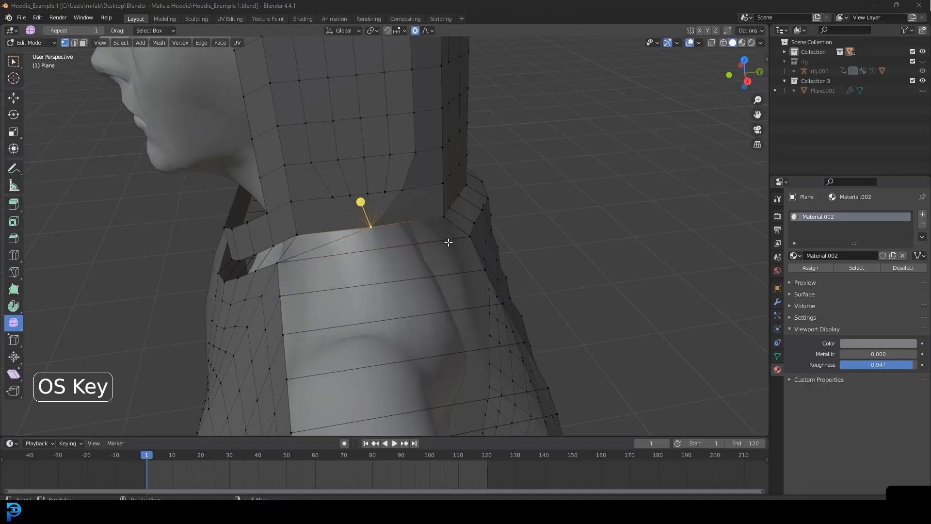
shift+click(471, 239)
middle_drag(474, 241, 424, 228)
Play the cloth simulation in Object Mode up to about frame 30 and examine how the hoodie sews together
scroll(375, 230, down, 5)
scroll(434, 228, down, 6)
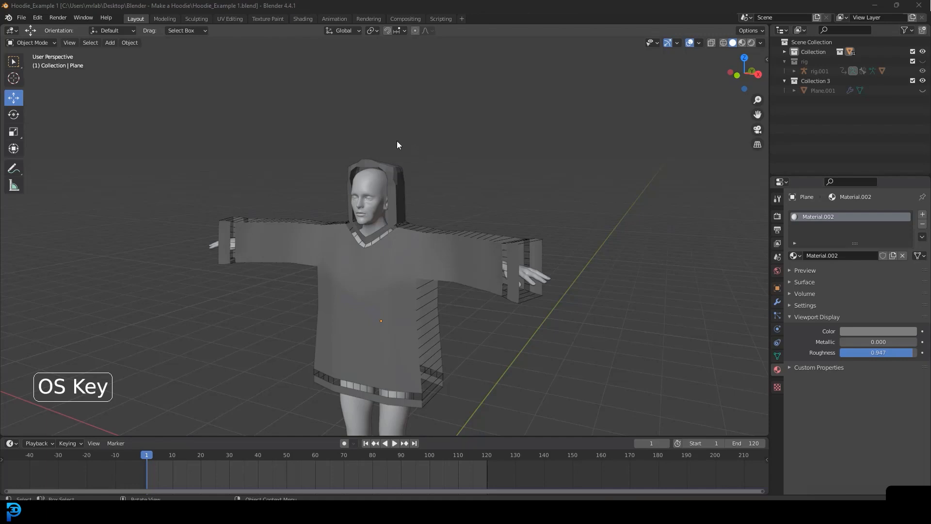
key(space)
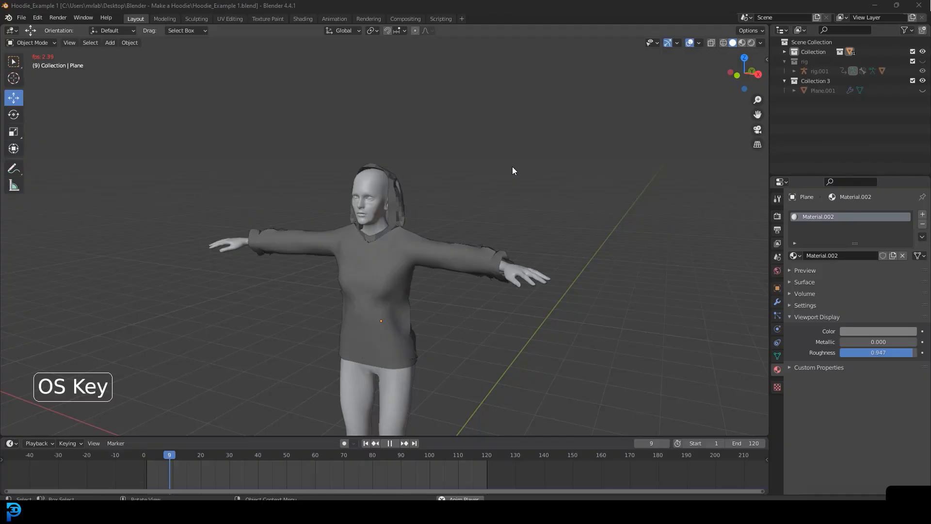
key(space)
mouse_move(506, 172)
middle_down()
mouse_move(304, 188)
mouse_move(496, 182)
middle_up()
key(space)
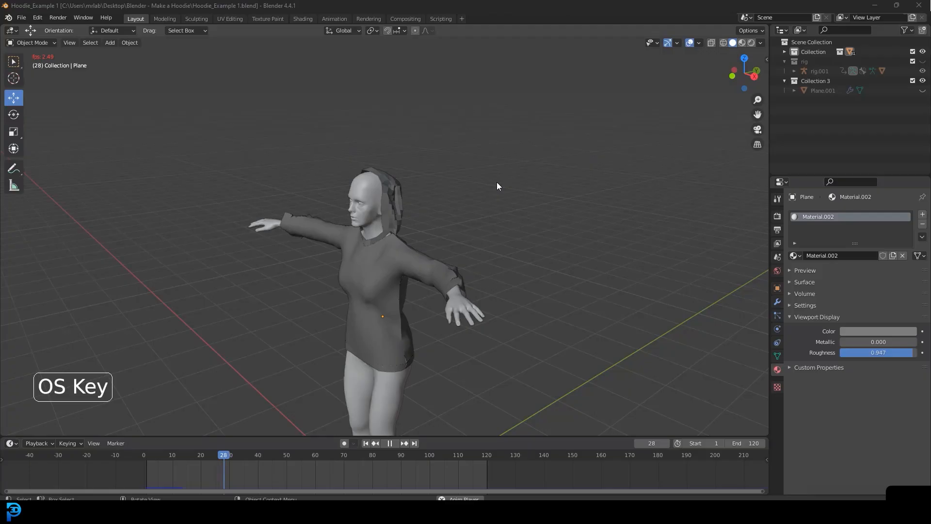
key(space)
middle_drag(540, 198, 406, 185)
Apply Shade Smooth to the hoodie object
click(394, 185)
click(125, 42)
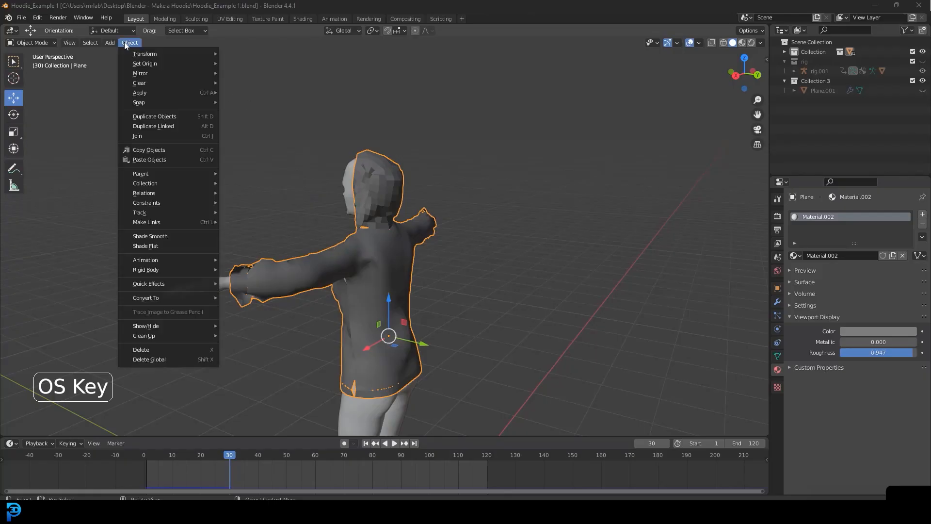
click(163, 236)
middle_drag(291, 216, 450, 181)
Select the hoodie's whole mesh in Edit Mode and recalculate its normals to the outside
key(Tab)
key(a)
scroll(436, 168, up, 2)
scroll(422, 155, up, 2)
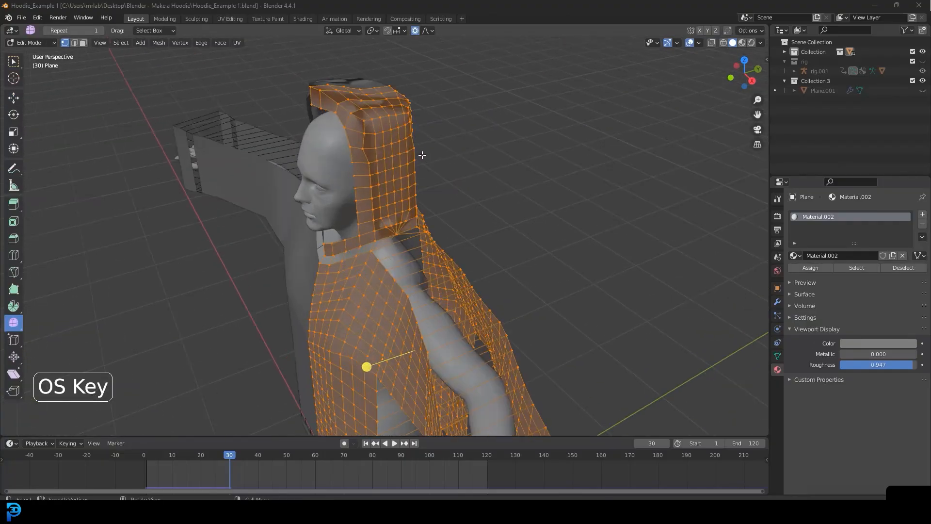
key(alt+n)
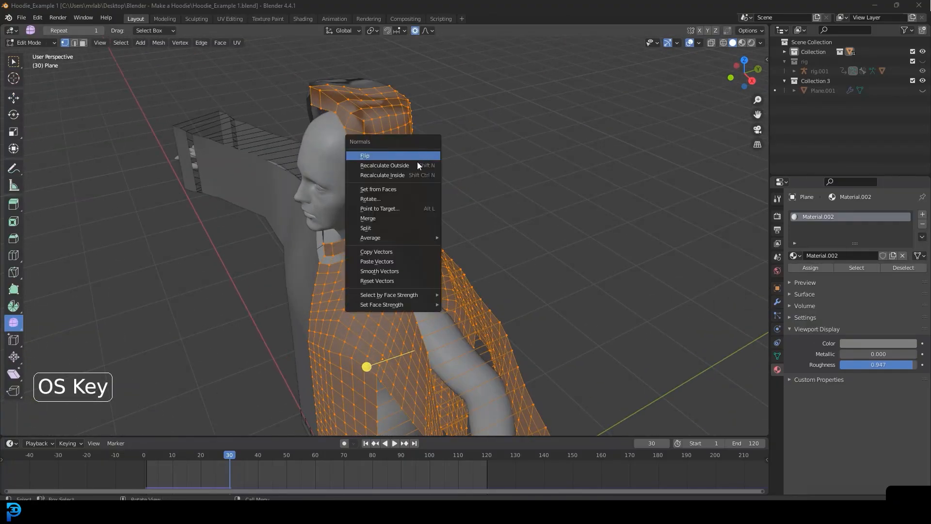
click(417, 162)
key(Tab)
Replay the cloth simulation from the first frame to about frame 14
scroll(435, 196, down, 6)
scroll(453, 197, up, 2)
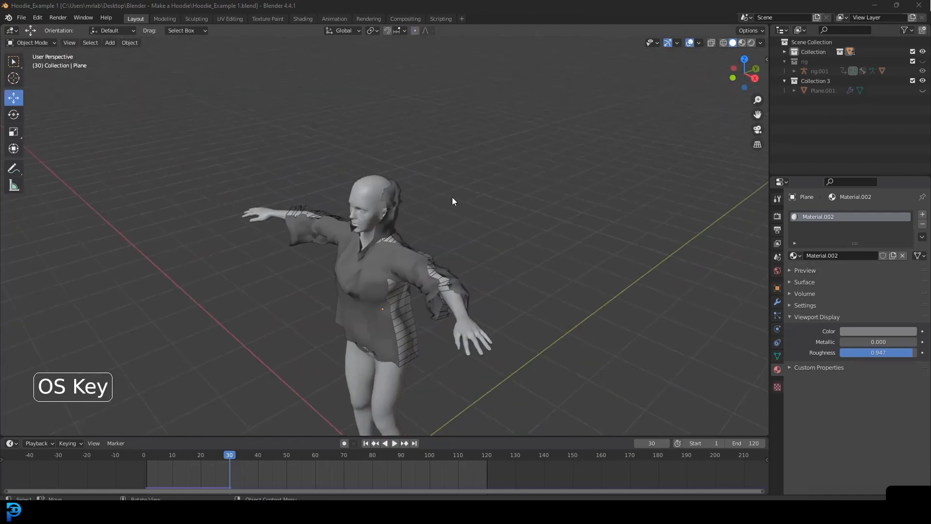
key(shift+Left)
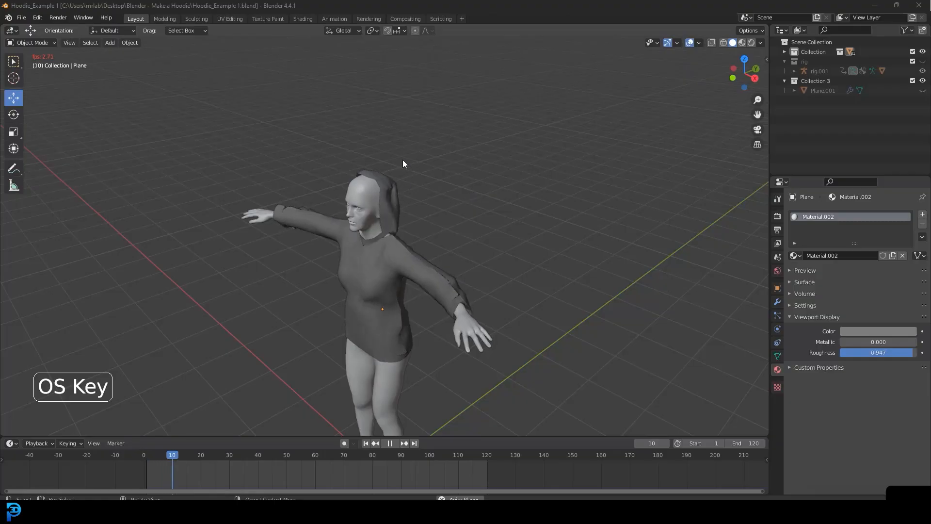
key(space)
middle_drag(483, 169, 81, 148)
Examine the simulated hood and neck from several sides in solid and wireframe shading
scroll(438, 201, up, 5)
middle_drag(438, 201, 274, 197)
scroll(301, 182, down, 5)
middle_drag(324, 183, 414, 195)
key(z)
click(373, 194)
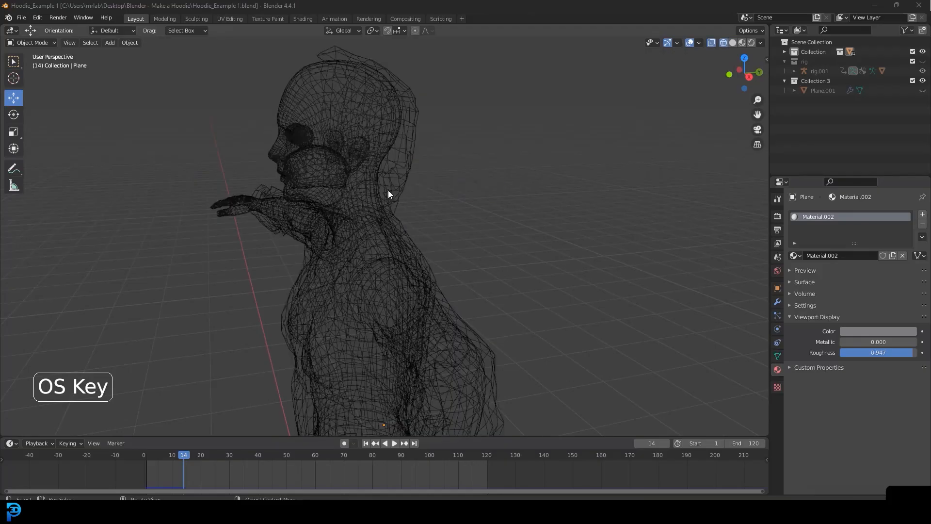
middle_drag(361, 216, 427, 215)
key(z)
click(481, 215)
mouse_move(488, 217)
middle_down()
mouse_move(620, 220)
mouse_move(247, 223)
mouse_move(539, 222)
mouse_move(616, 212)
mouse_move(509, 222)
mouse_move(321, 215)
mouse_move(386, 210)
mouse_move(403, 226)
mouse_move(409, 200)
mouse_move(386, 211)
middle_up()
Select the hood opening's edge loop and move it forward about 0.064 m in the right orthographic view
click(409, 200)
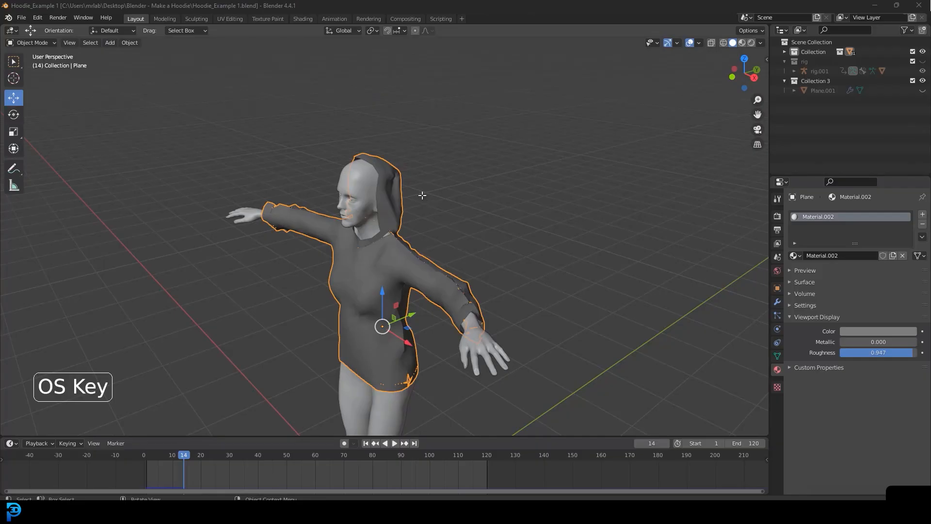
key(Tab)
key(alt+a)
scroll(355, 175, up, 4)
shift+middle_drag(355, 175, 328, 160)
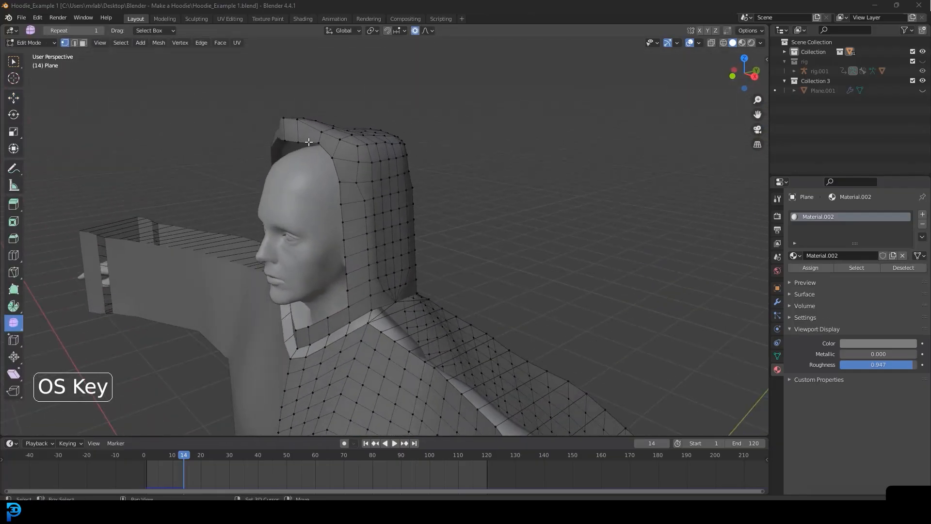
alt+click(308, 141)
middle_drag(308, 142, 326, 167)
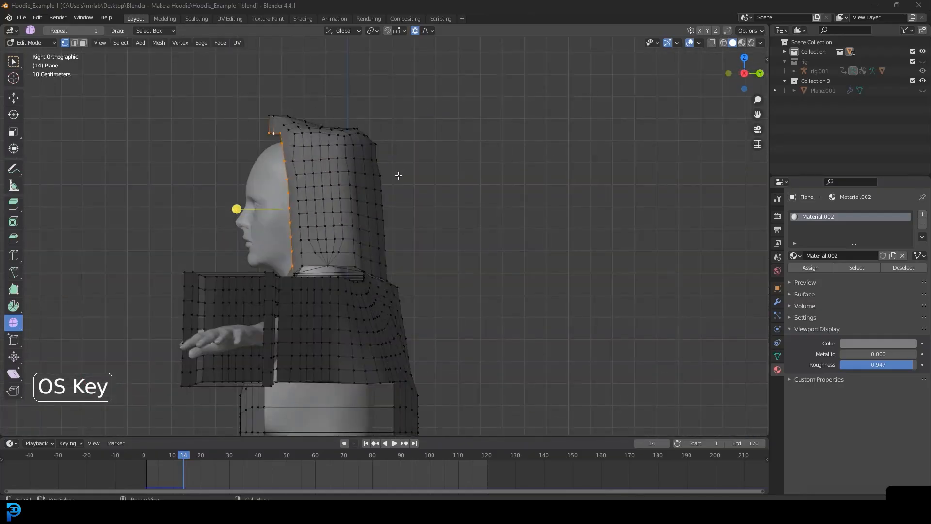
key(g)
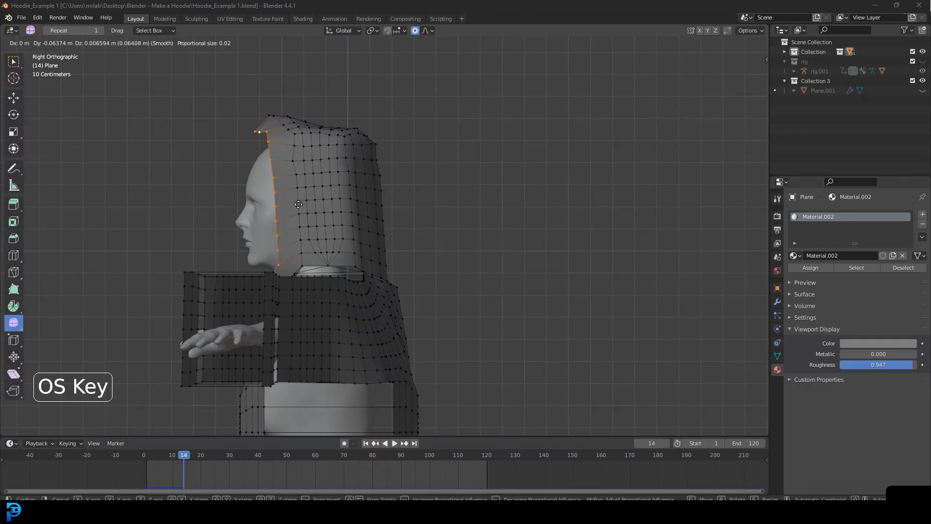
click(298, 204)
Duplicate the hood opening's edge loop in place and scale the copy slightly smaller
middle_drag(298, 204, 419, 235)
drag(418, 229, 511, 267)
middle_drag(448, 181, 415, 222)
key(g)
key(Escape)
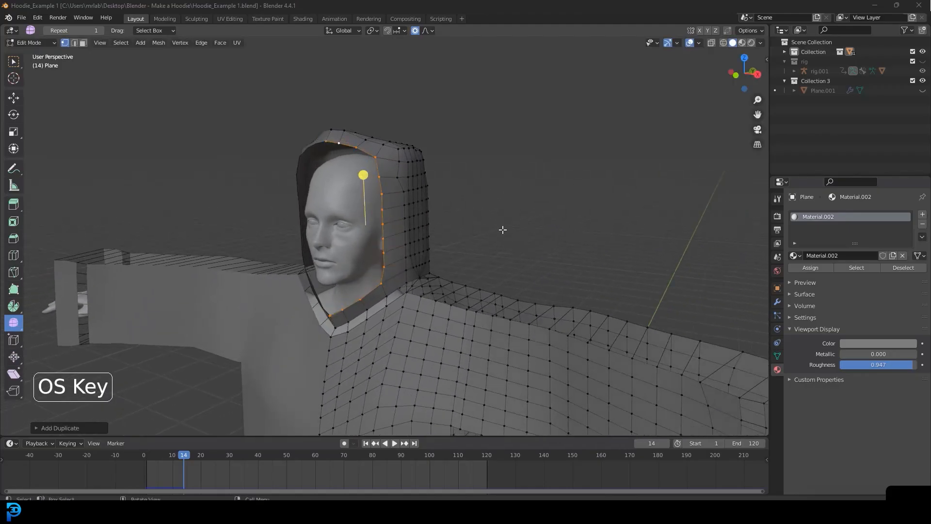
key(alt+s)
right_click(543, 236)
key(s)
click(551, 235)
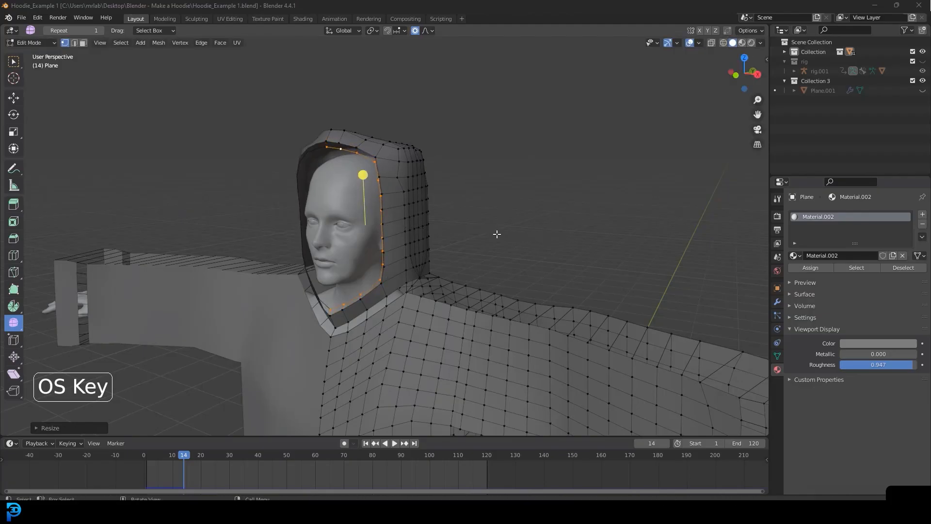
Move the duplicated hood-opening loop along the X axis to line it up with the centre of the opening
middle_drag(497, 233, 502, 232)
key(g)
key(x)
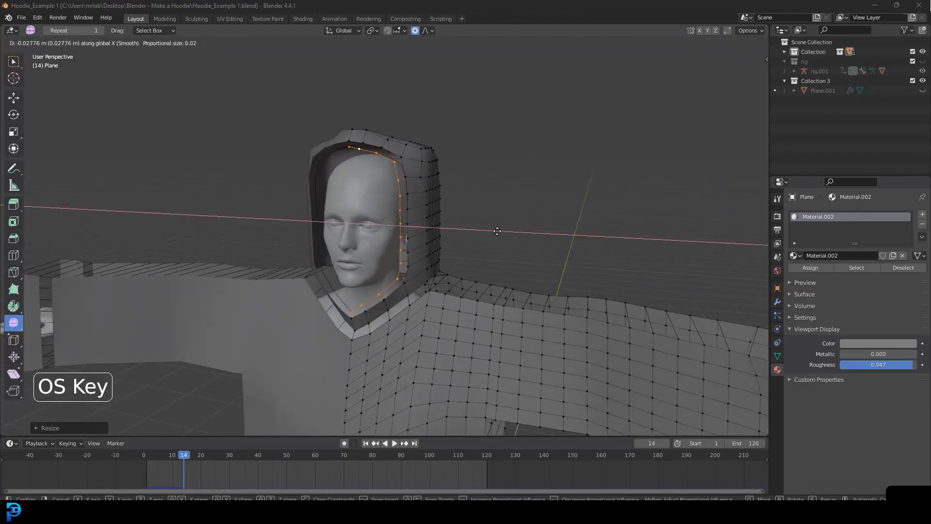
click(501, 232)
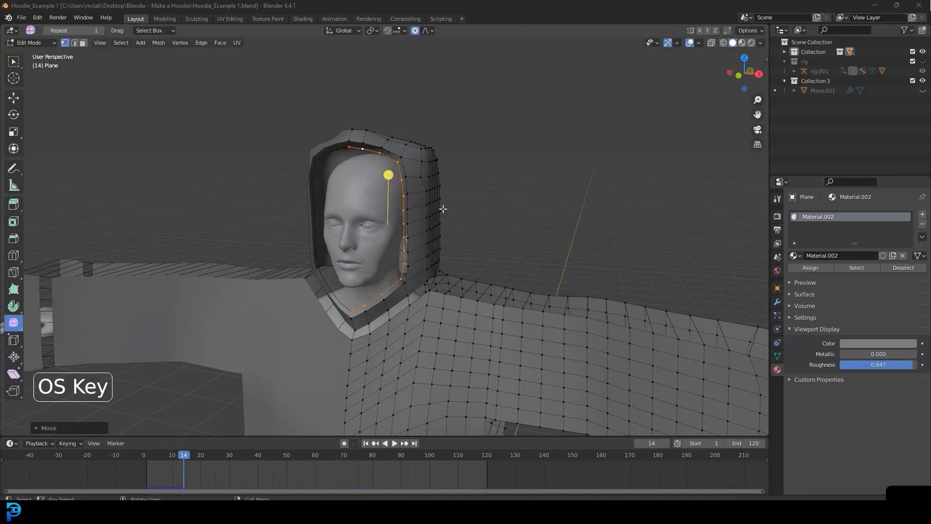
Extrude the duplicated loop and scale the new edge inward to about 0.89 with proportional editing disabled, forming a trim band
key(e)
click(443, 210)
key(s)
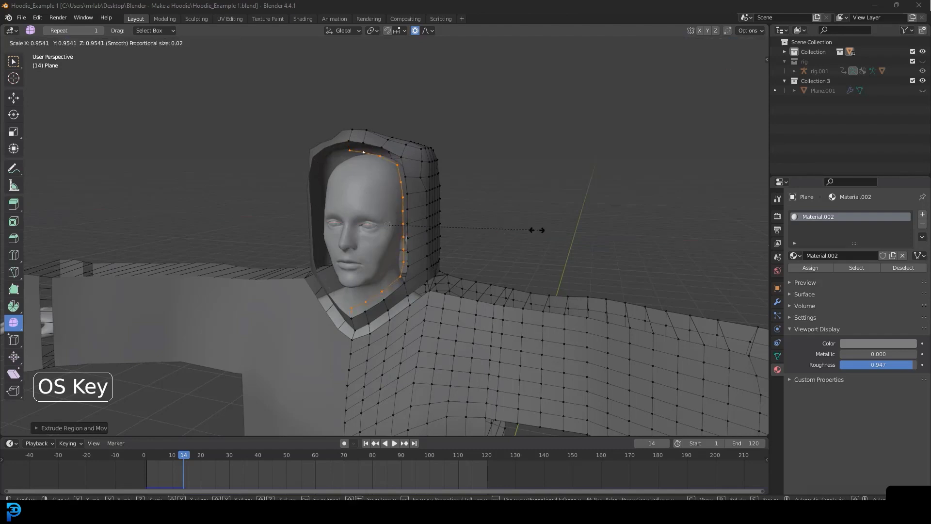
right_click(525, 229)
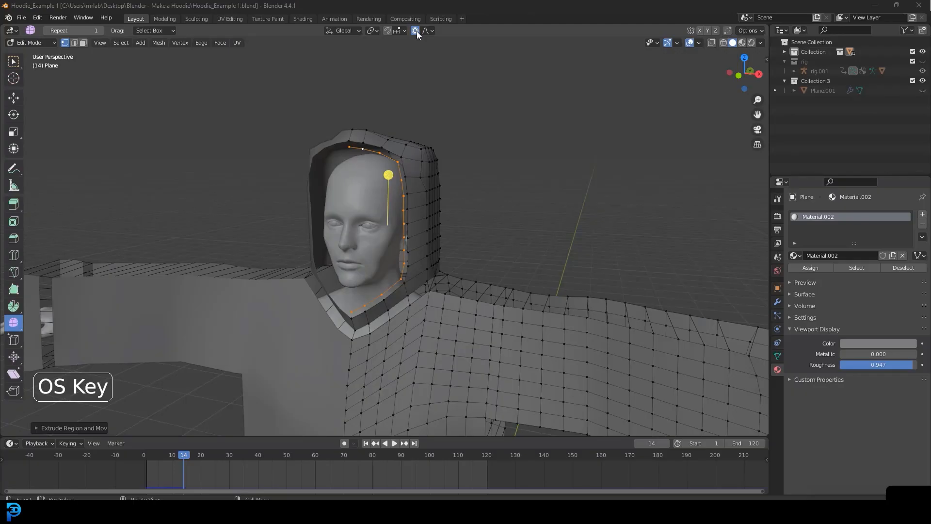
click(417, 31)
key(s)
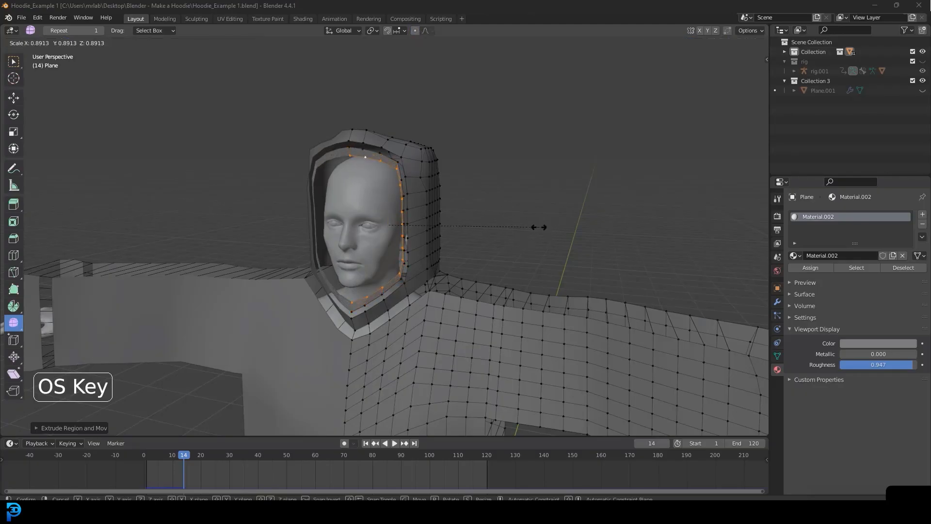
click(535, 235)
Move the trim band's inner edge toward the hood's centre line, and adjust its depth along the Y axis
key(g)
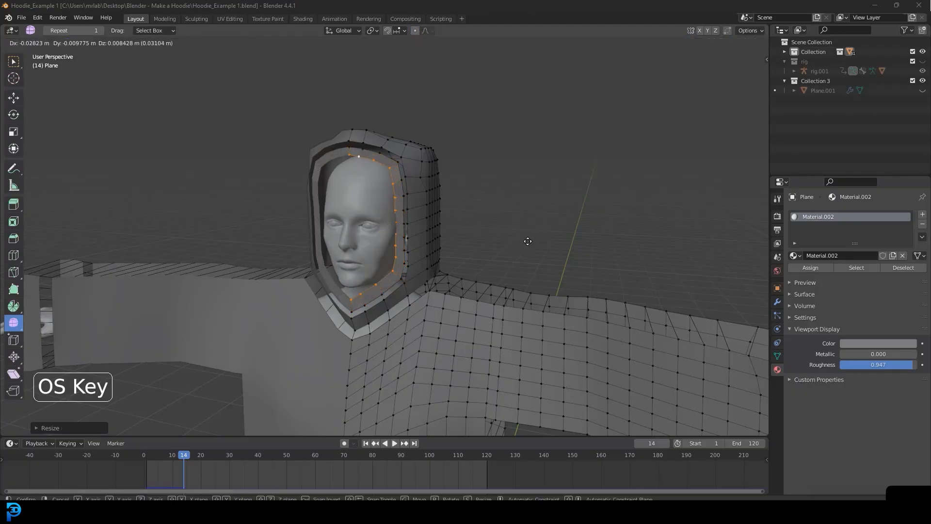
click(437, 215)
middle_drag(437, 215, 355, 202)
key(g)
key(y)
click(360, 216)
middle_drag(360, 217, 333, 243)
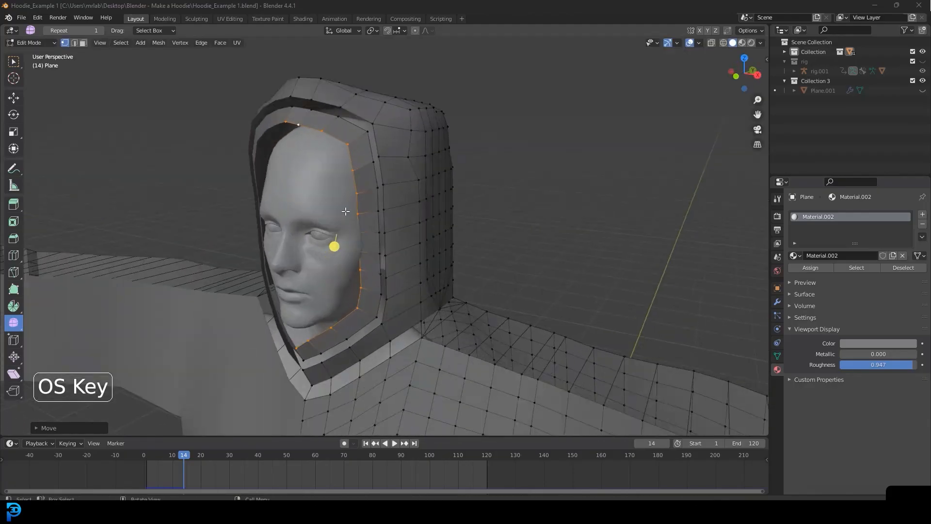
Bridge the trim band's outer loop to the hood opening's loop, and delete only the bridged faces, keeping the edges for sewing
alt+click(333, 112)
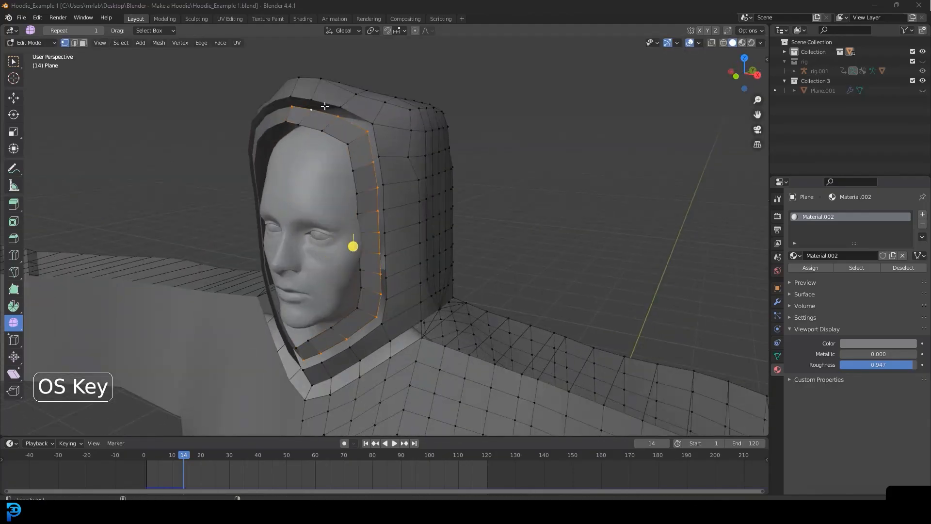
alt+shift+click(331, 103)
key(ctrl+e)
click(337, 107)
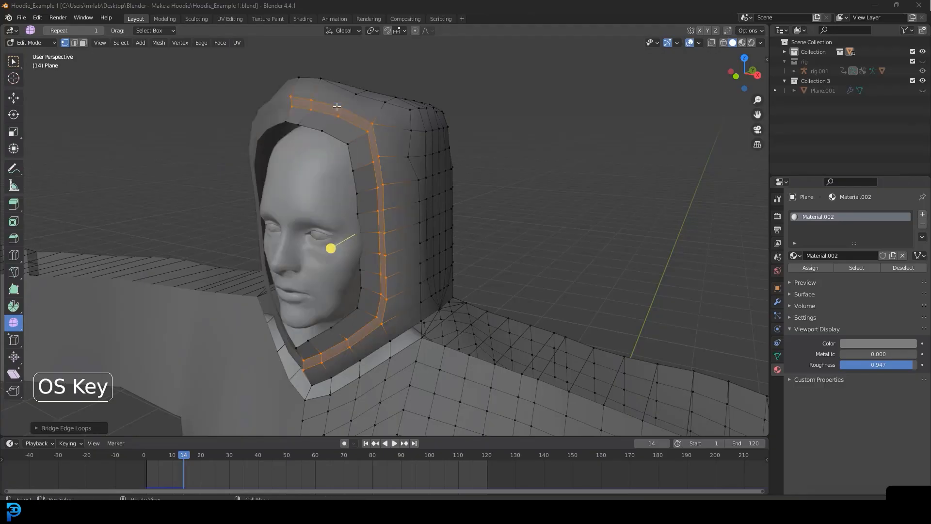
key(x)
click(319, 107)
Replay the cloth simulation from the first frame to about frame 8 and examine the sewn hood trim up close
scroll(416, 158, down, 3)
middle_drag(418, 158, 453, 138)
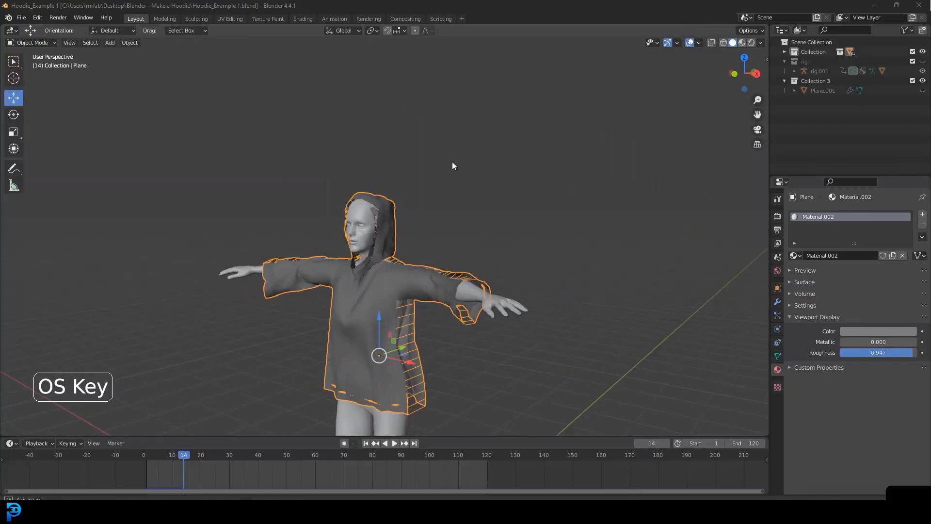
click(453, 162)
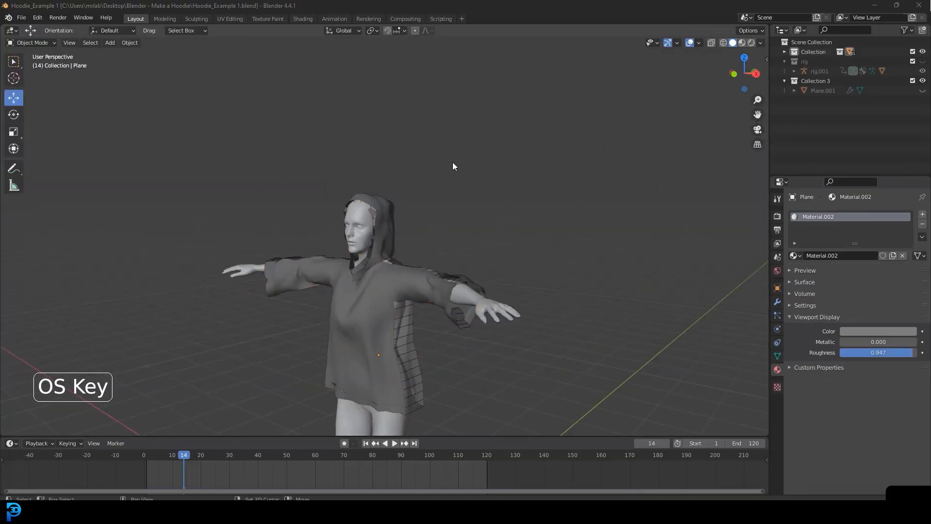
key(shift+Left)
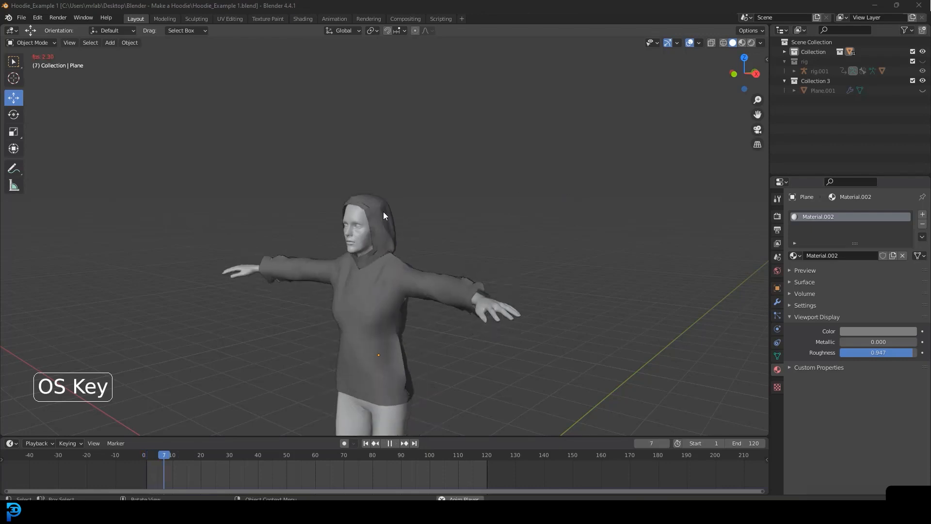
key(space)
middle_drag(383, 212, 450, 228)
scroll(450, 228, up, 4)
middle_drag(463, 296, 375, 277)
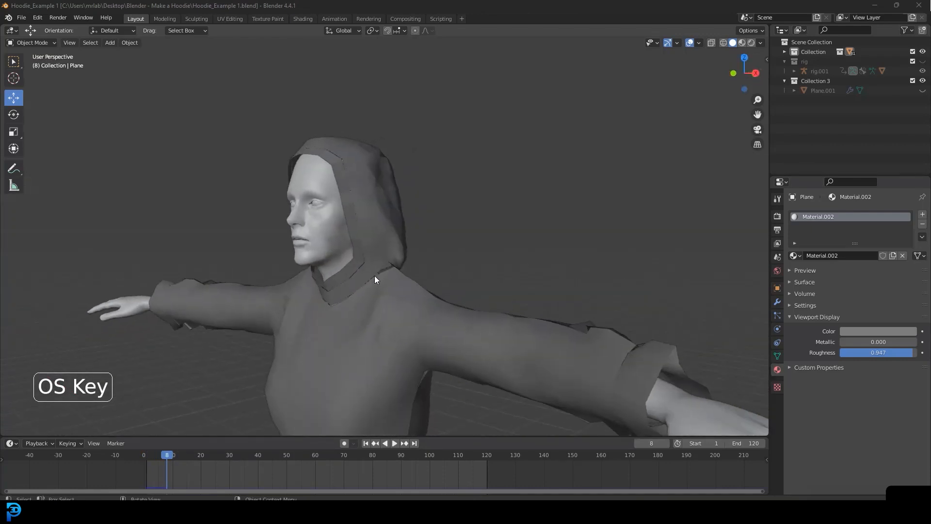
Apply smooth shading to the hoodie
click(338, 149)
middle_drag(366, 235, 437, 225)
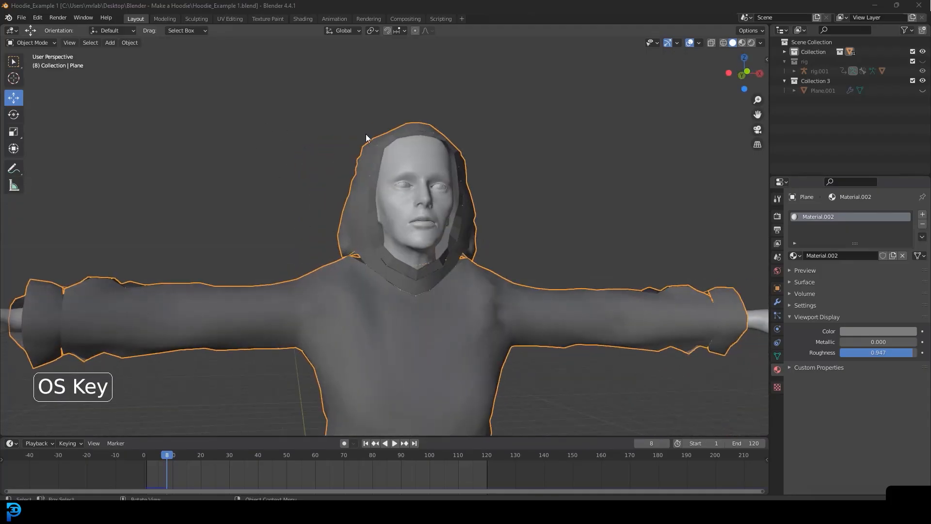
click(130, 43)
click(163, 238)
scroll(478, 243, down, 3)
mouse_move(485, 245)
middle_down()
mouse_move(339, 267)
mouse_move(476, 251)
middle_up()
click(475, 251)
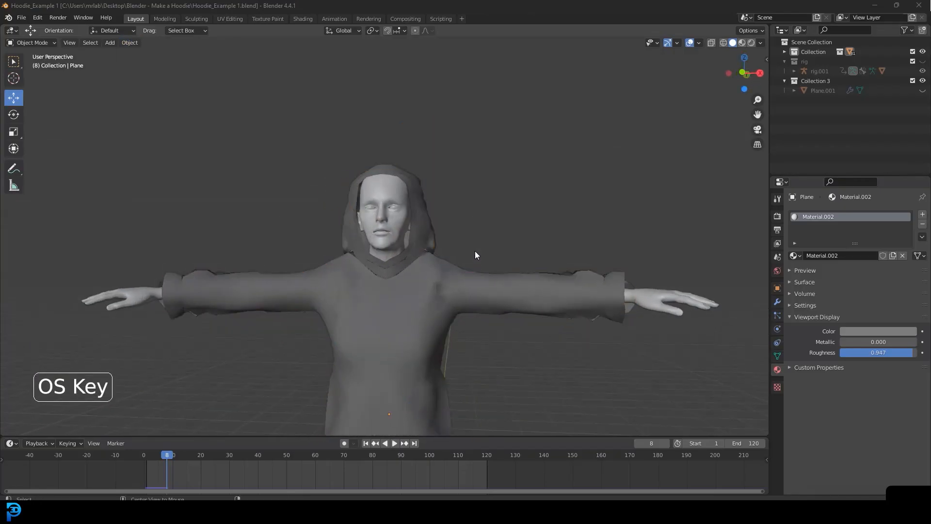
Play the cloth simulation on to frame 20 and examine the hoodie from the side
scroll(476, 251, down, 4)
key(space)
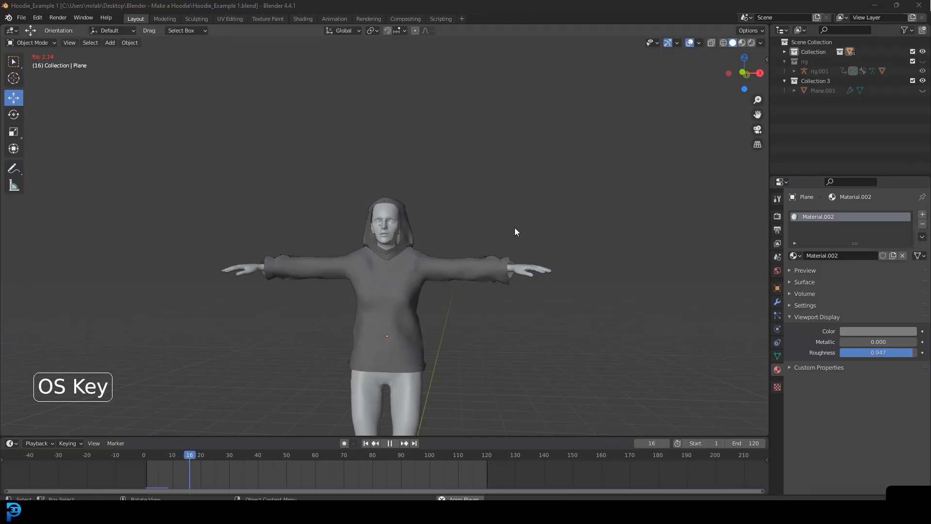
key(space)
middle_drag(526, 229, 432, 245)
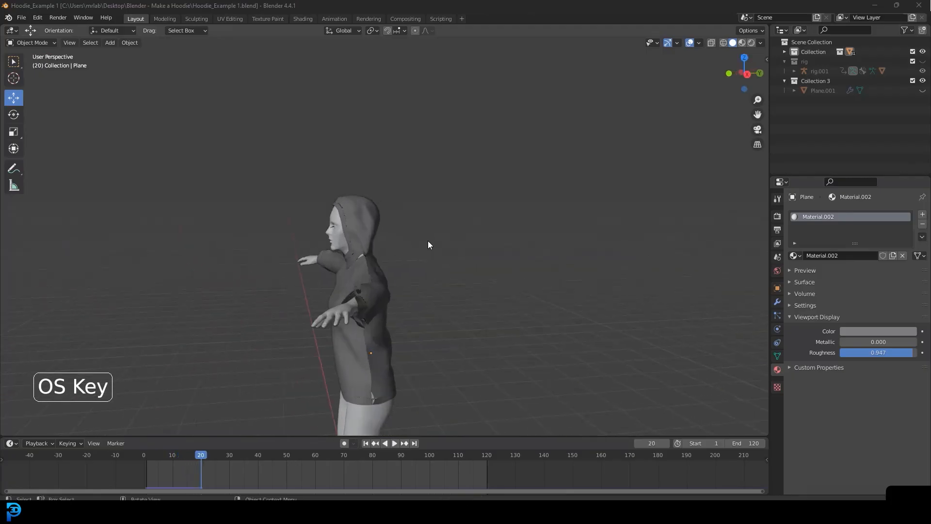
scroll(401, 206, up, 4)
scroll(340, 215, up, 1)
Select the vertices at the end of the sleeve cuff in Edit Mode with wireframe shading
click(205, 209)
middle_drag(204, 209, 267, 208)
middle_drag(464, 148, 513, 197)
mouse_move(513, 196)
shift+middle_down()
mouse_move(394, 183)
mouse_move(451, 160)
mouse_move(467, 187)
mouse_move(457, 193)
mouse_move(524, 160)
shift+middle_up()
key(Tab)
key(z)
click(470, 160)
mouse_move(546, 304)
mouse_down()
mouse_move(468, 92)
mouse_move(478, 56)
mouse_up()
key(s)
key(z)
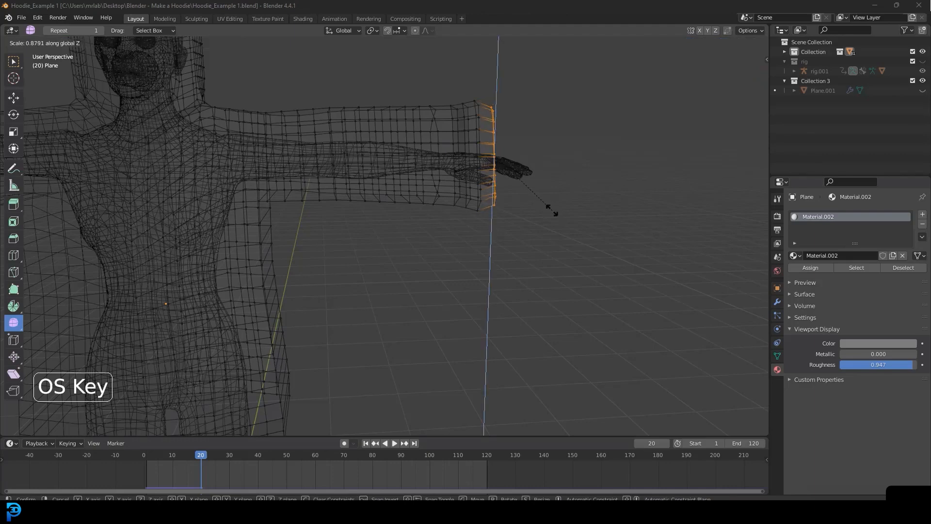
key(Escape)
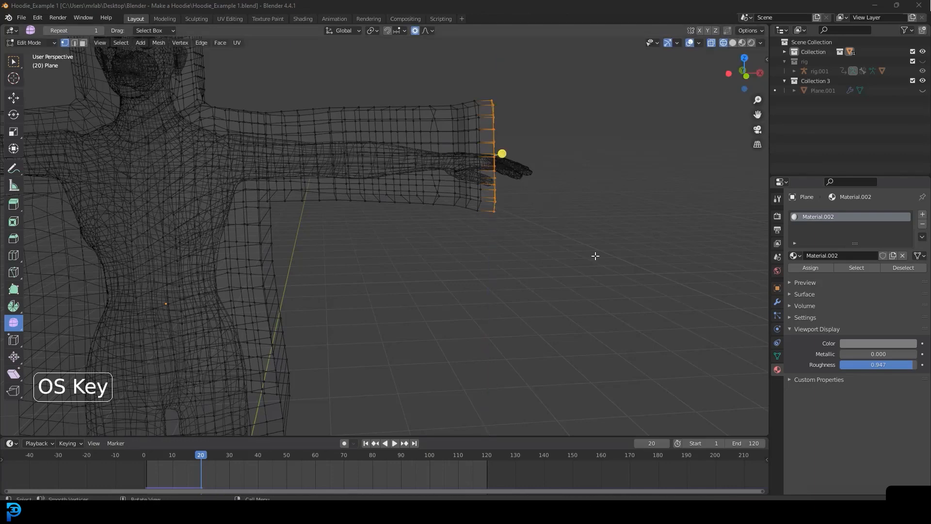
Scale the selected cuff end down along Z with proportional editing to taper the sleeve, and return to Object Mode with solid shading
key(s)
key(z)
scroll(576, 236, down, 20)
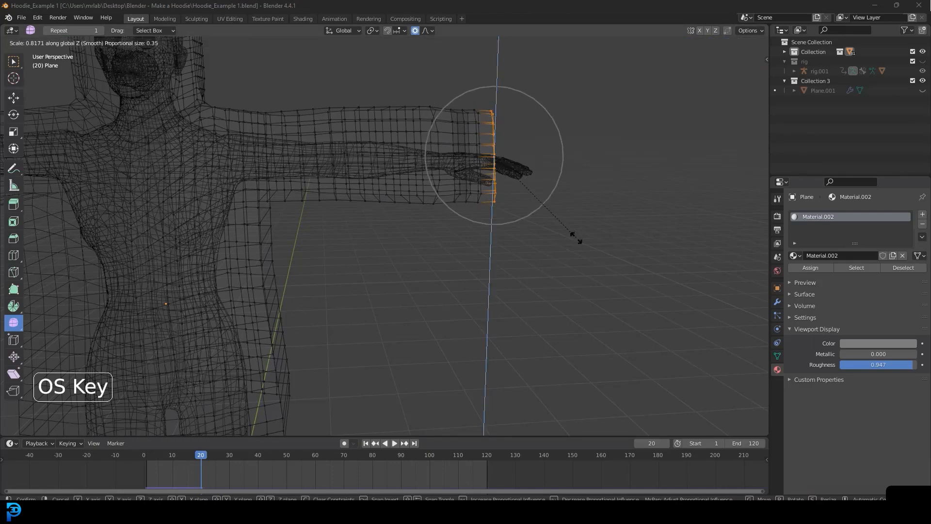
click(548, 230)
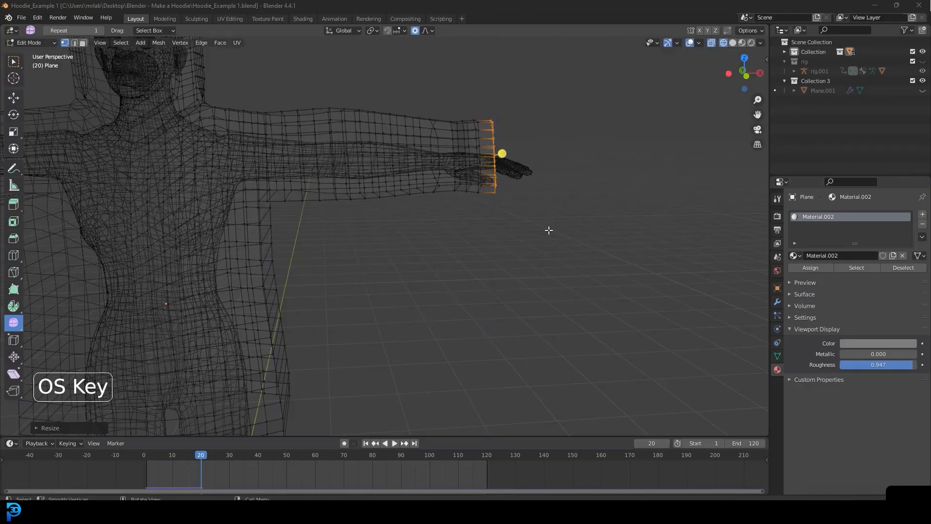
key(Tab)
key(z)
click(600, 177)
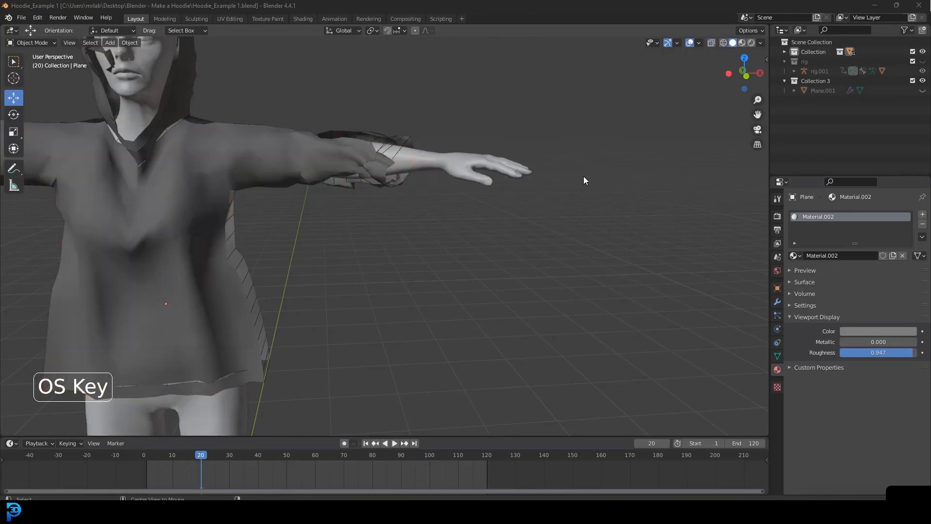
Replay the cloth simulation from the first frame and examine the narrowed cuffs and the neckline area
key(shift+Left)
scroll(562, 190, down, 5)
middle_drag(564, 191, 532, 196)
key(space)
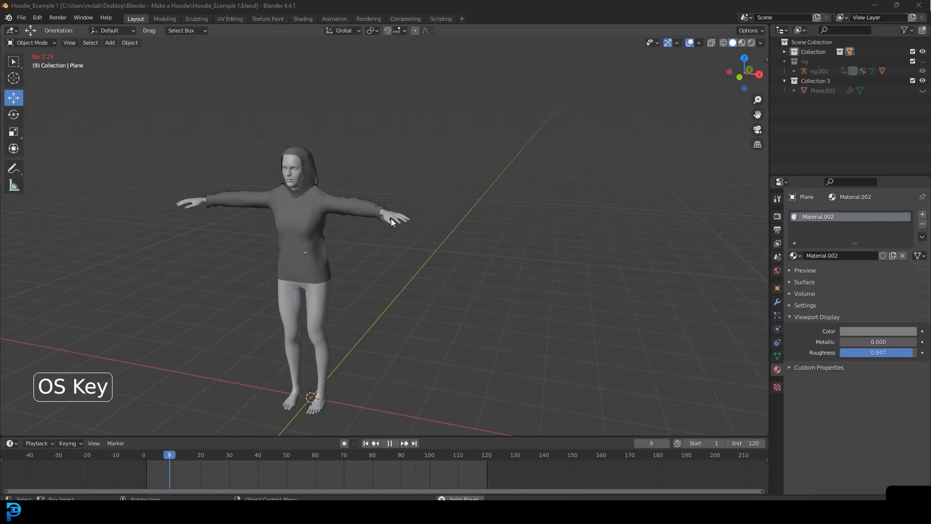
key(space)
middle_drag(391, 218, 412, 203)
scroll(413, 204, up, 4)
shift+middle_drag(272, 123, 380, 189)
scroll(374, 201, up, 4)
scroll(380, 160, up, 3)
scroll(385, 153, down, 4)
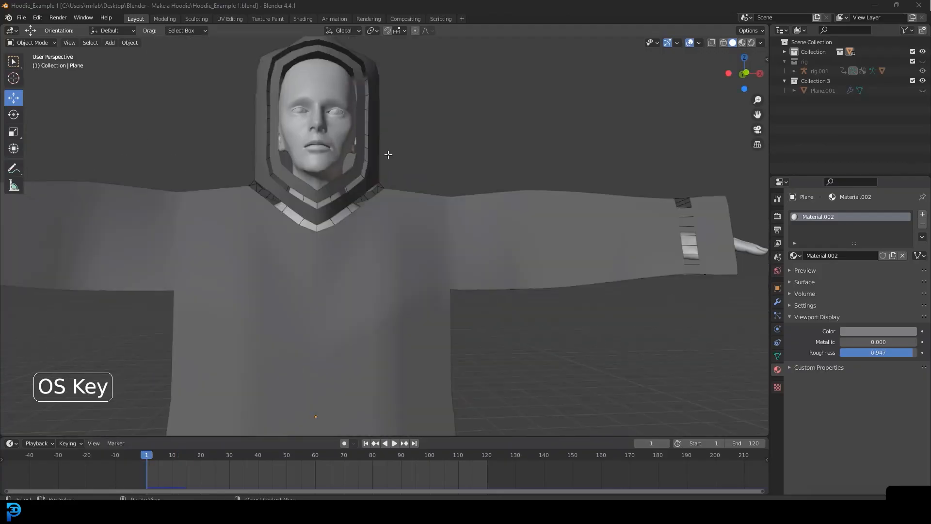
Lower the vertices where the shoulder meets the hood by about 0.08 m in front view, with a proportional editing size of 0.75
key(Tab)
scroll(378, 185, up, 4)
key(z)
click(319, 182)
scroll(379, 186, up, 2)
key(c)
click(336, 176)
key(Escape)
mouse_move(397, 183)
middle_down()
mouse_move(340, 209)
mouse_move(369, 221)
mouse_move(390, 198)
middle_up()
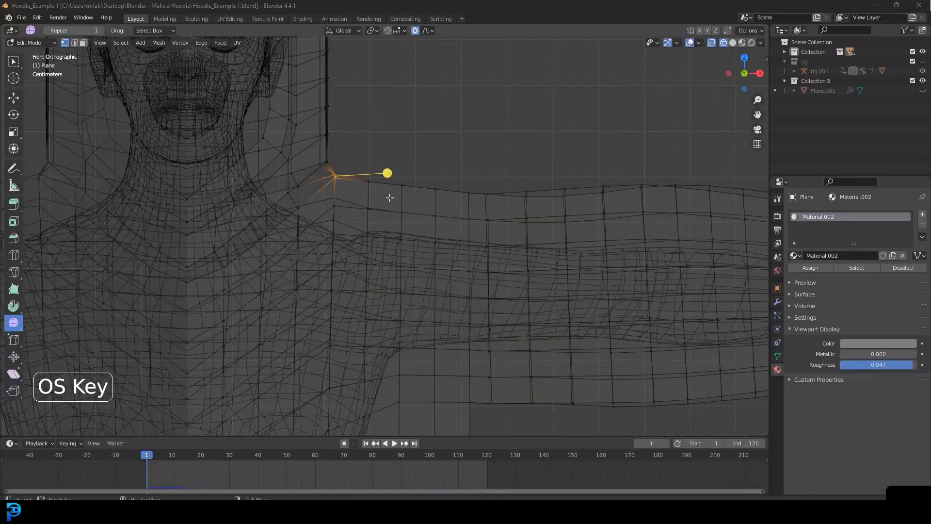
key(g)
scroll(397, 220, down, 4)
scroll(397, 239, down, 3)
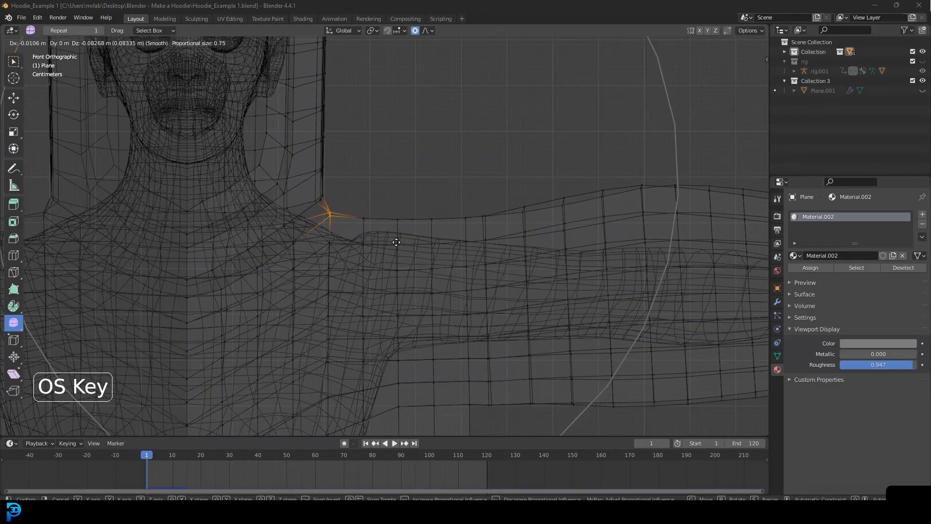
click(397, 239)
Lower the raised vertices along the sleeve's upper edge with proportional editing to flatten it, and return to Object Mode with solid shading
scroll(561, 215, down, 4)
shift+middle_drag(561, 215, 484, 207)
scroll(476, 205, up, 1)
key(alt+a)
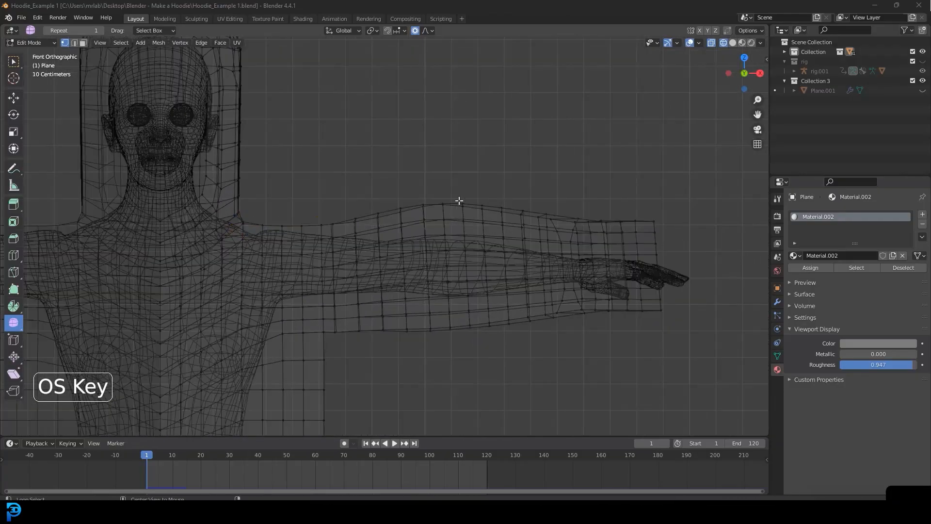
drag(413, 195, 452, 209)
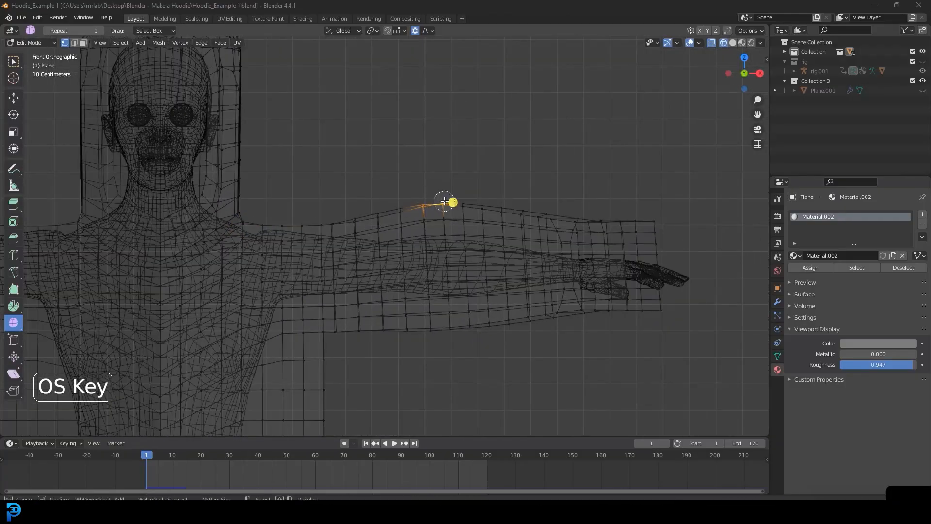
key(g)
click(500, 235)
key(z)
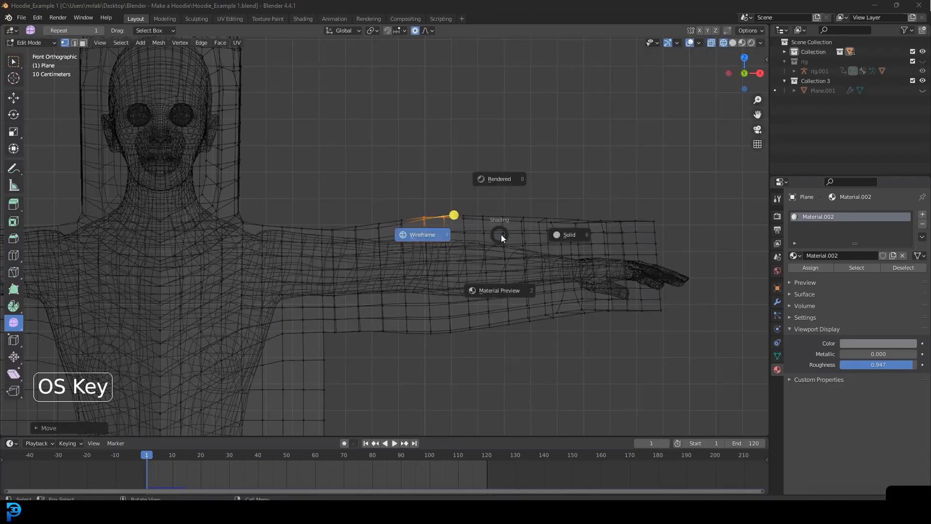
click(580, 235)
key(Tab)
Play the cloth simulation to frame 18 and examine the fit of the sleeves and shoulders
scroll(422, 219, down, 4)
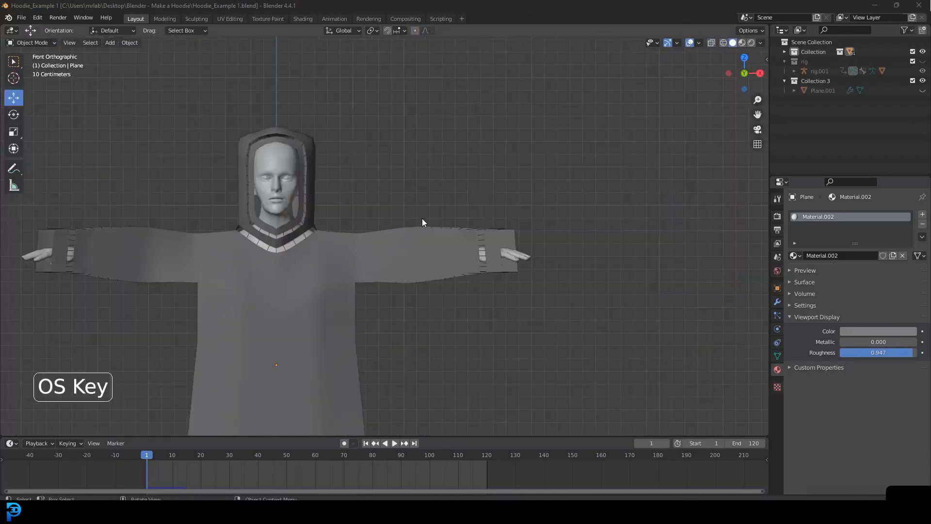
mouse_move(436, 217)
middle_down()
mouse_move(444, 203)
mouse_move(432, 214)
middle_up()
key(space)
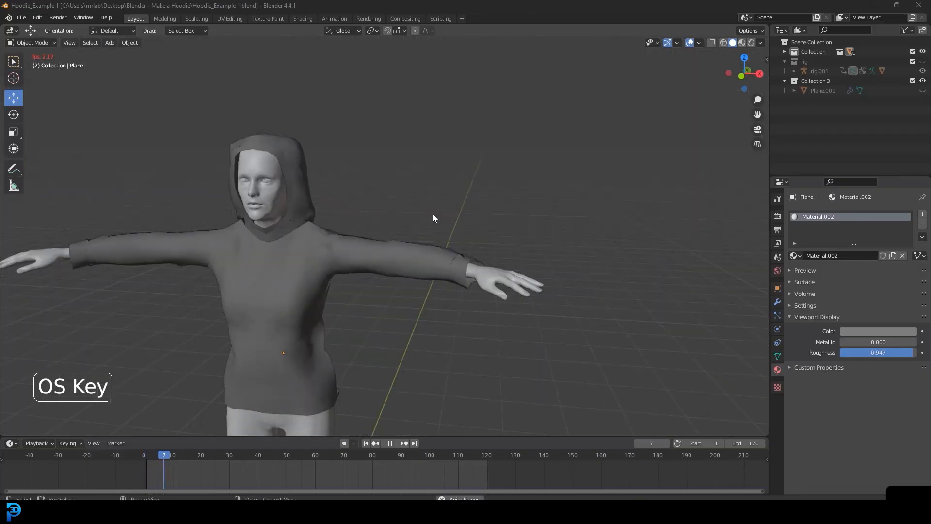
middle_drag(359, 199, 397, 189)
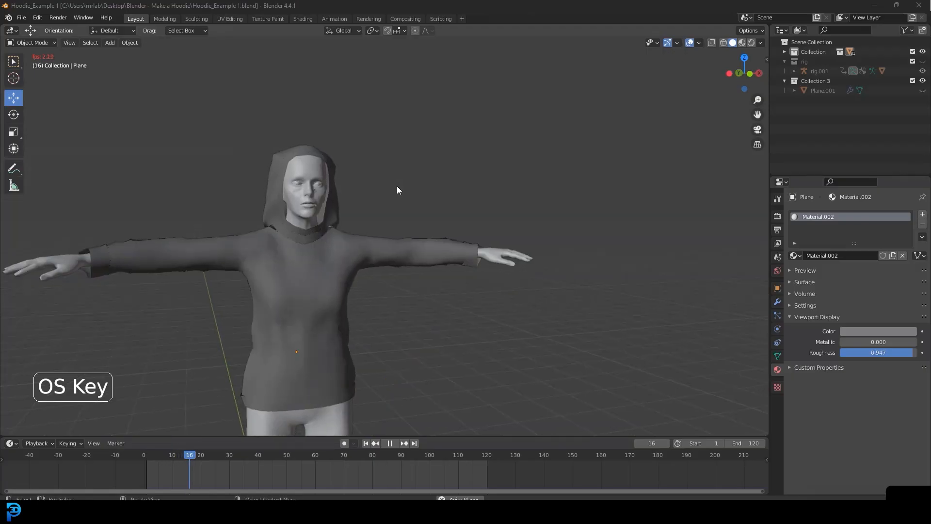
key(space)
middle_drag(396, 189, 301, 162)
Move the hood's upper corner vertices inward and down in front view, with a proportional editing size of 0.35, to round the hood
click(298, 172)
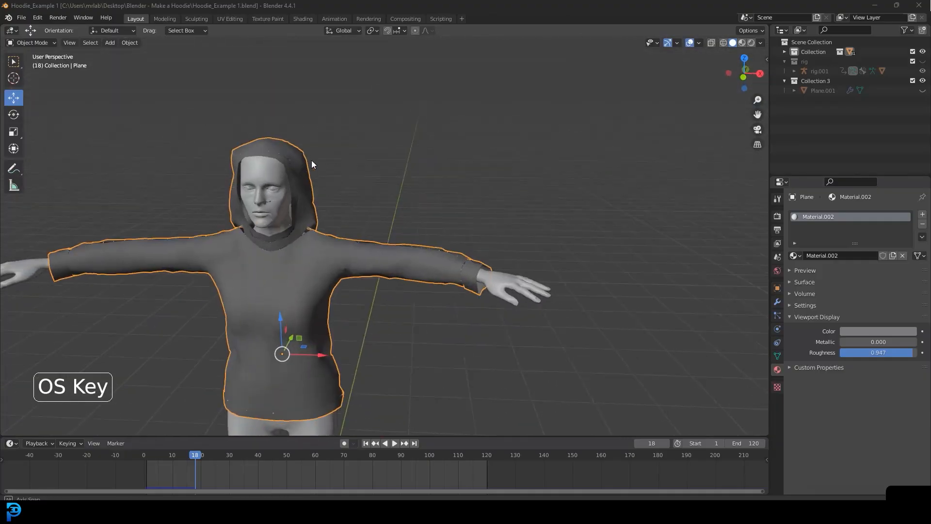
key(Tab)
key(KP_1)
shift+middle_drag(291, 154, 347, 241)
scroll(347, 241, up, 3)
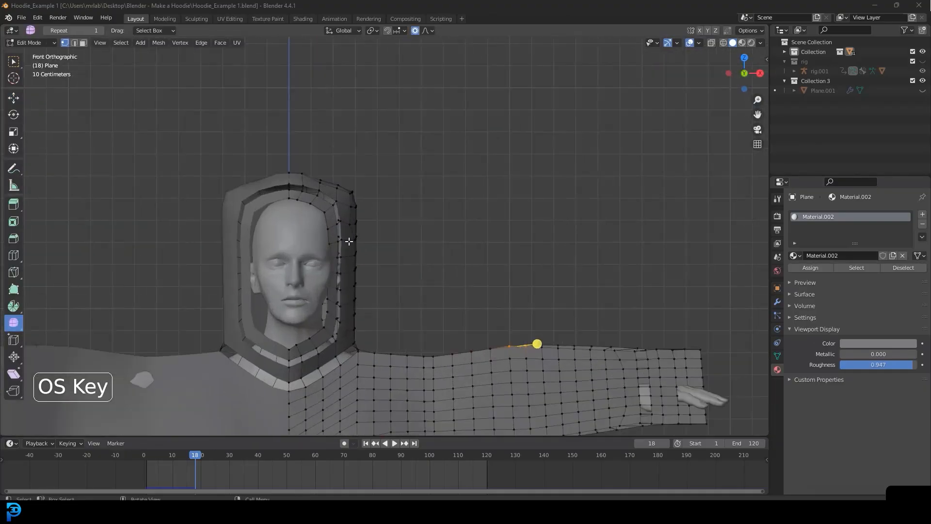
key(z)
click(295, 242)
key(alt+a)
scroll(412, 160, up, 2)
click(342, 155)
key(g)
scroll(356, 153, up, 6)
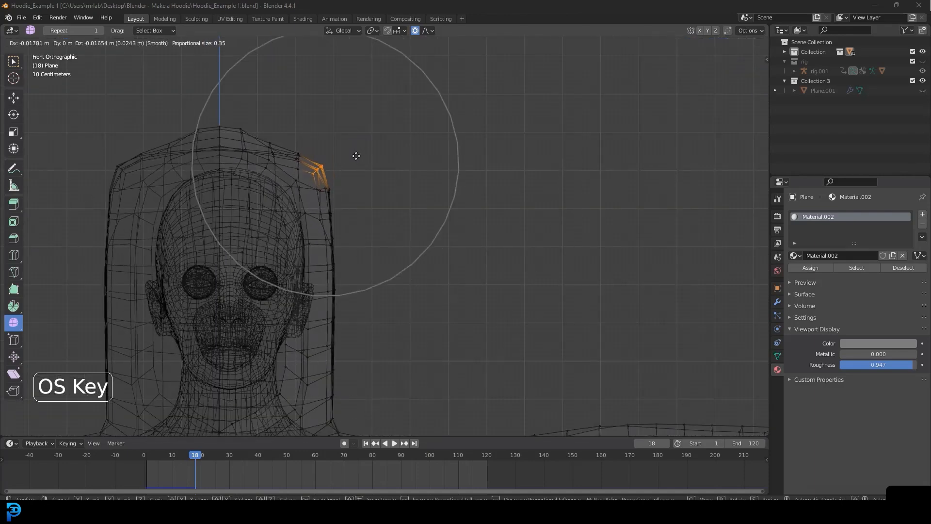
click(352, 157)
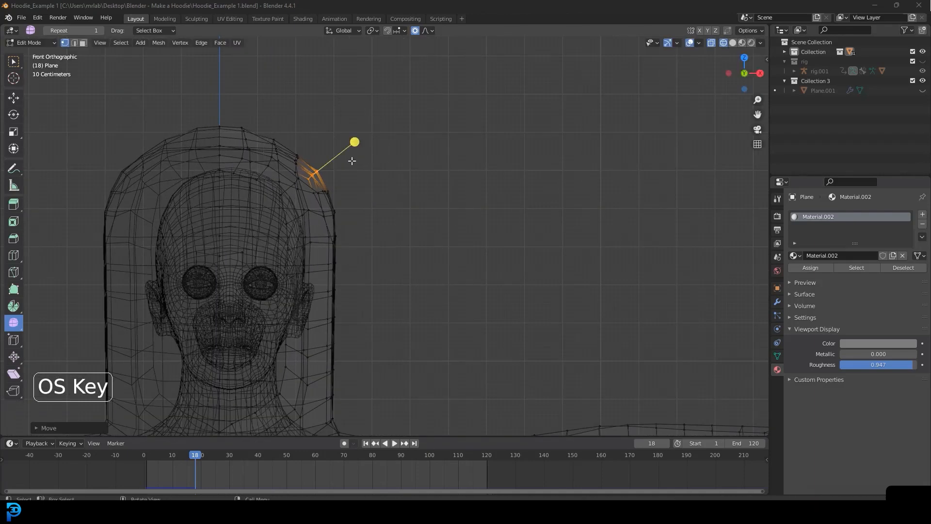
Grow the selection around the hood's upper back corner, smooth its vertices, and clear the selection
scroll(380, 149, down, 4)
key(z)
click(478, 156)
mouse_move(462, 183)
middle_down()
mouse_move(289, 202)
mouse_move(256, 243)
mouse_move(441, 173)
mouse_move(414, 155)
middle_up()
key(ctrl+KP_Add)
key(ctrl+KP_Add)
key(ctrl+KP_Add)
key(ctrl+KP_Add)
key(ctrl+KP_Add)
key(ctrl+KP_Add)
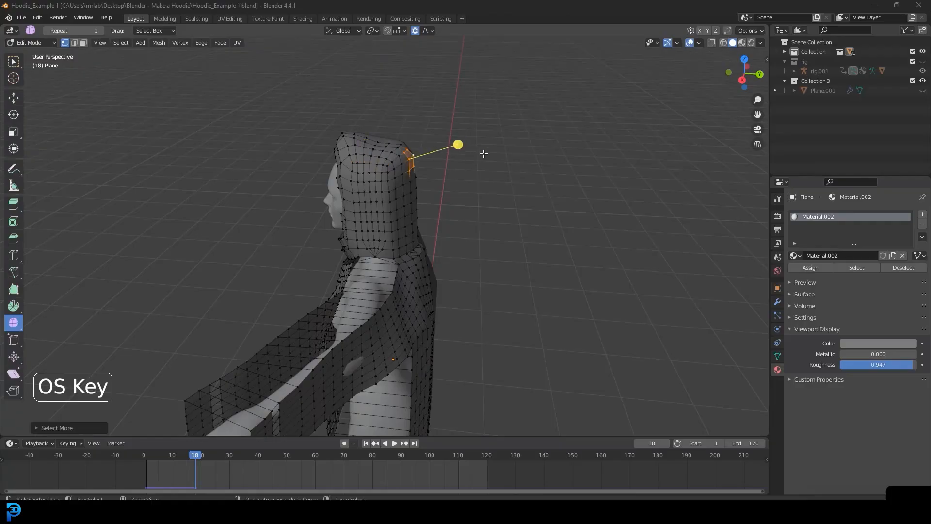
drag(426, 163, 751, 388)
key(alt+a)
middle_drag(527, 313, 613, 266)
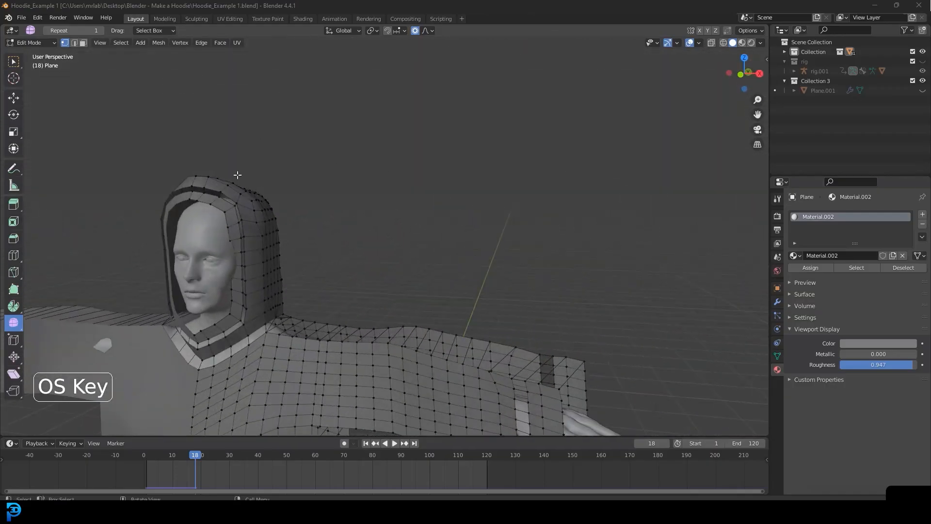
Replay the cloth simulation from the first frame to frame 17 in Object Mode and examine the rounded hood
scroll(291, 201, up, 3)
scroll(290, 202, up, 2)
middle_drag(270, 209, 344, 303)
scroll(368, 274, down, 6)
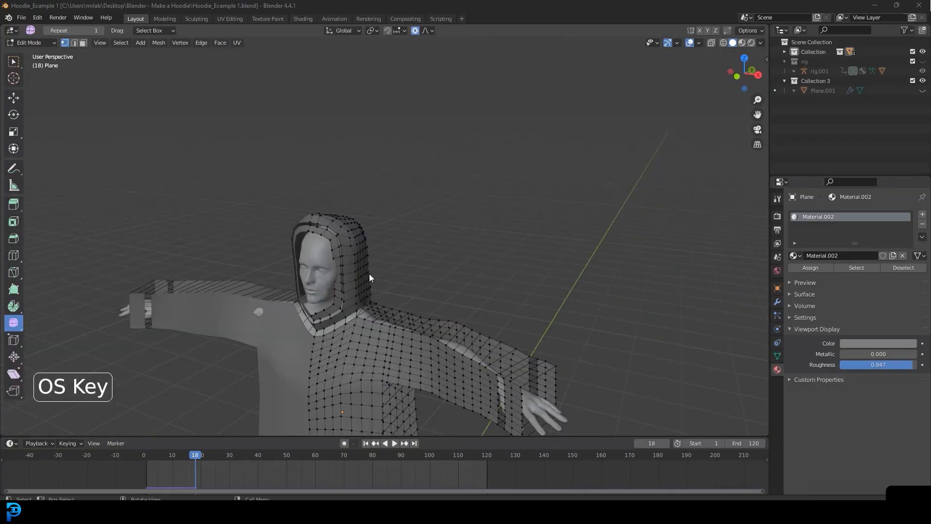
key(Tab)
shift+middle_drag(368, 274, 379, 208)
key(alt+a)
key(shift+Left)
key(space)
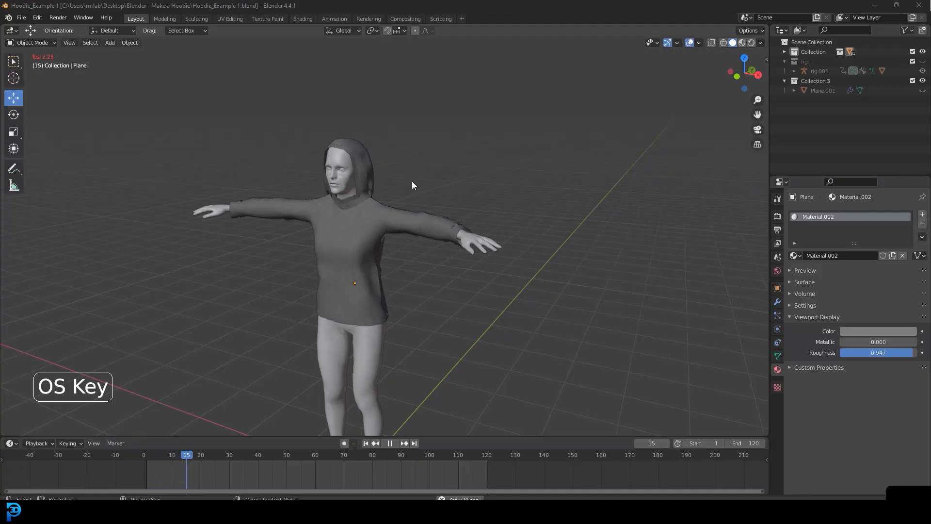
key(space)
middle_drag(484, 195, 436, 168)
scroll(437, 168, up, 2)
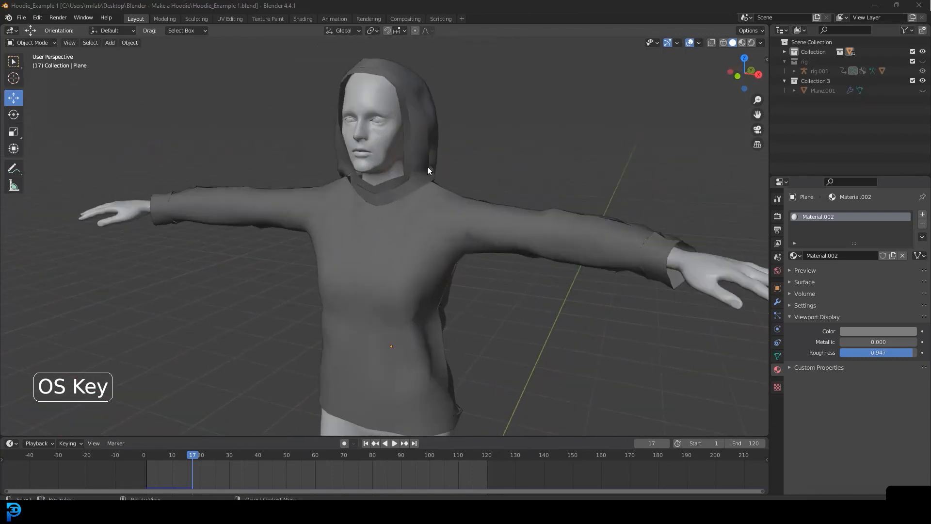
Add a Subdivision Surface modifier to the hoodie below the Mirror and Cloth modifiers
click(428, 156)
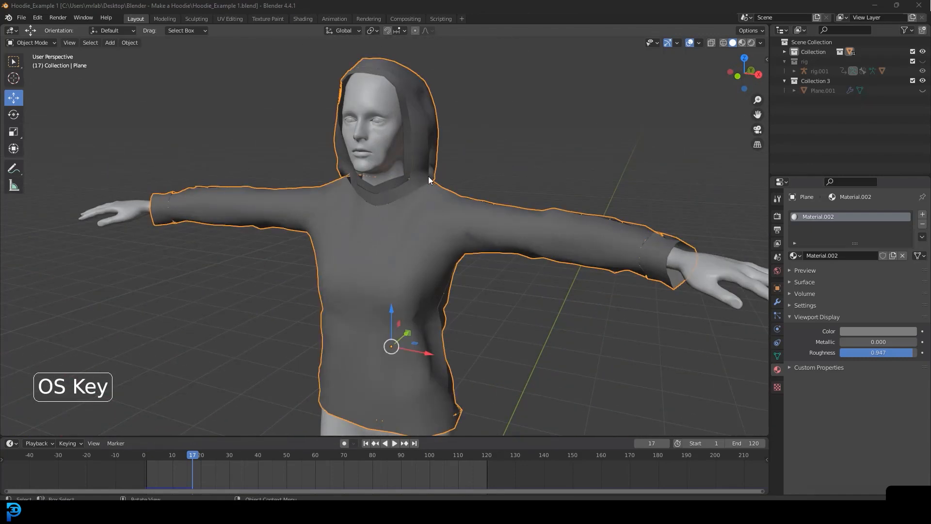
click(778, 302)
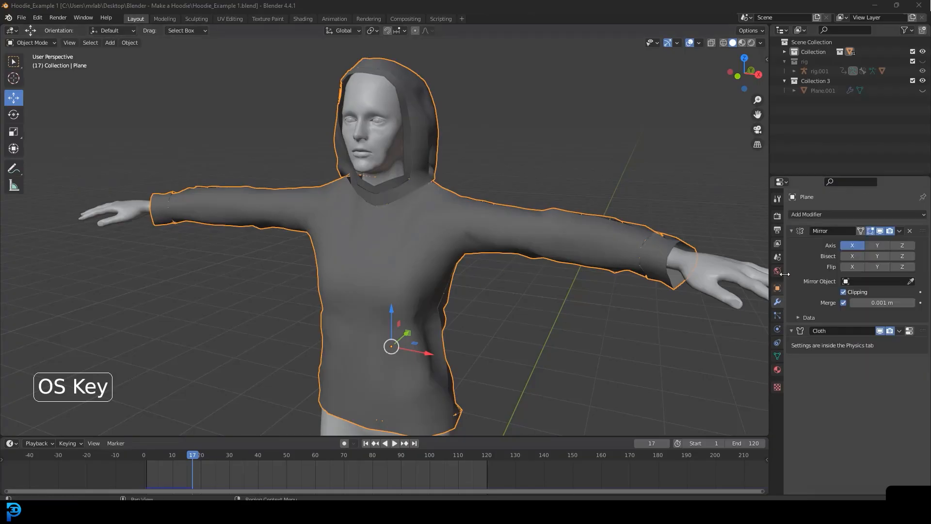
click(791, 230)
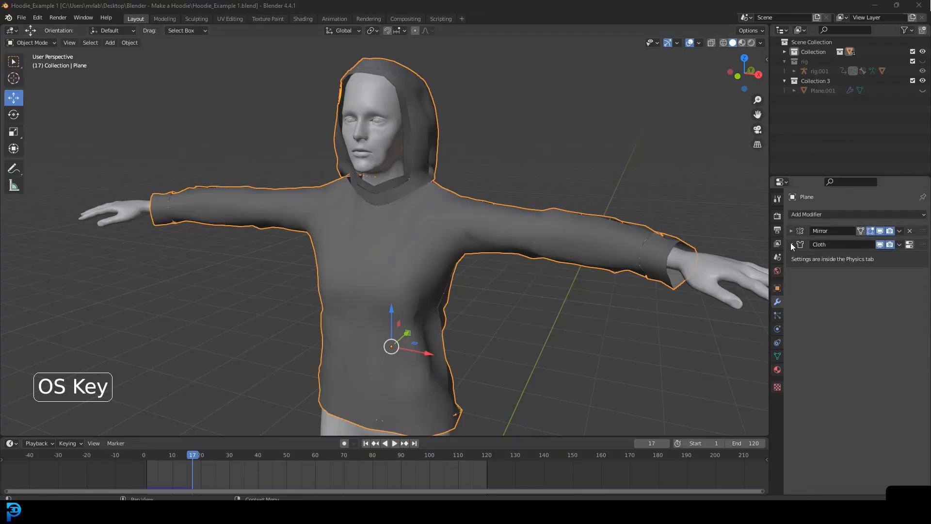
click(791, 244)
click(802, 212)
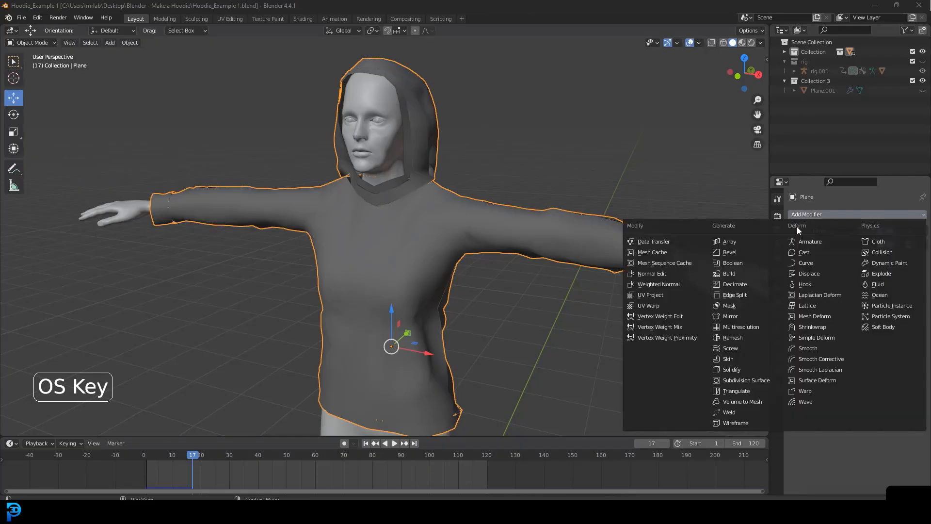
click(754, 386)
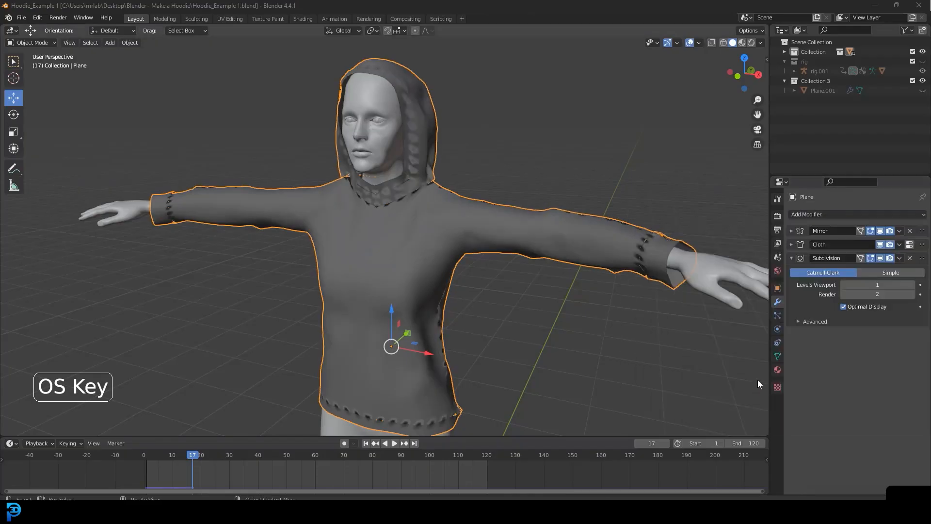
Add a Solidify modifier to the hoodie below the Subdivision modifier
click(791, 259)
click(802, 214)
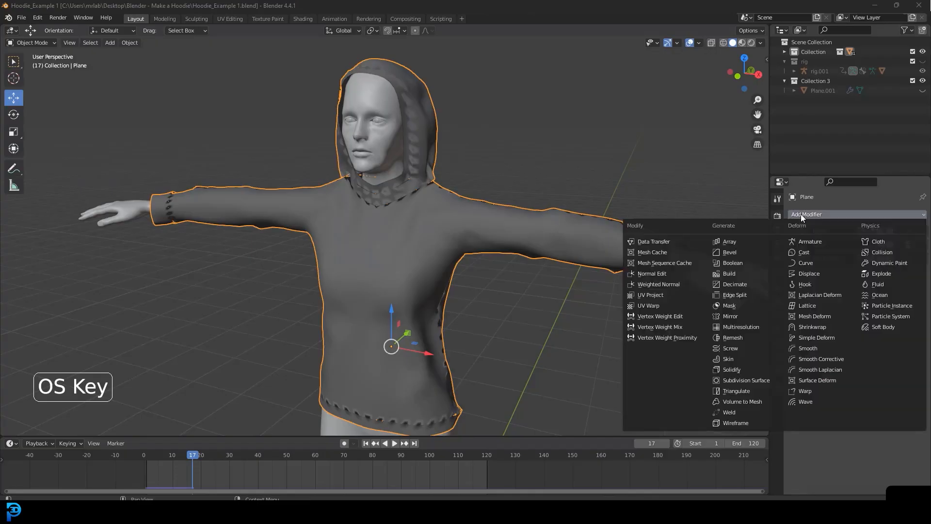
click(743, 369)
middle_drag(375, 98, 422, 174)
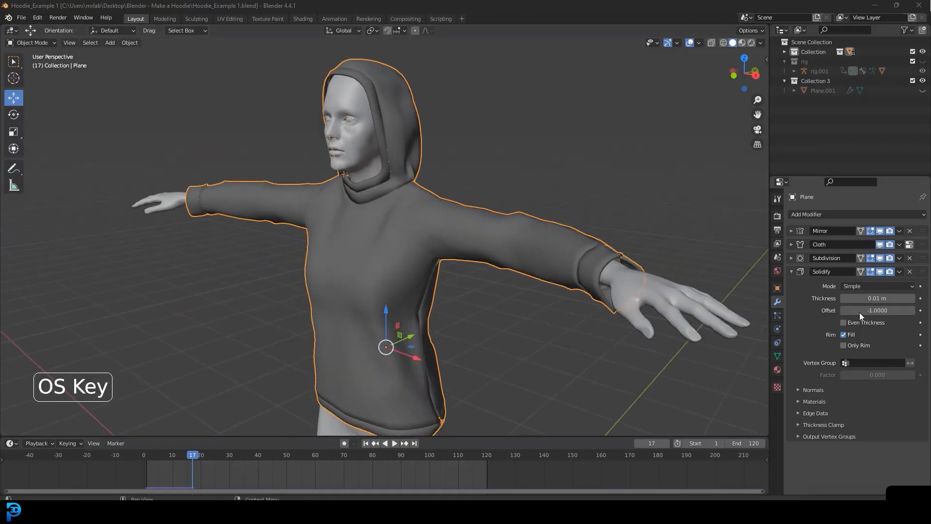
Examine the hoodie's thickness around the hood, cuffs and hem
mouse_move(881, 299)
mouse_down()
mouse_move(912, 300)
mouse_move(880, 299)
mouse_up()
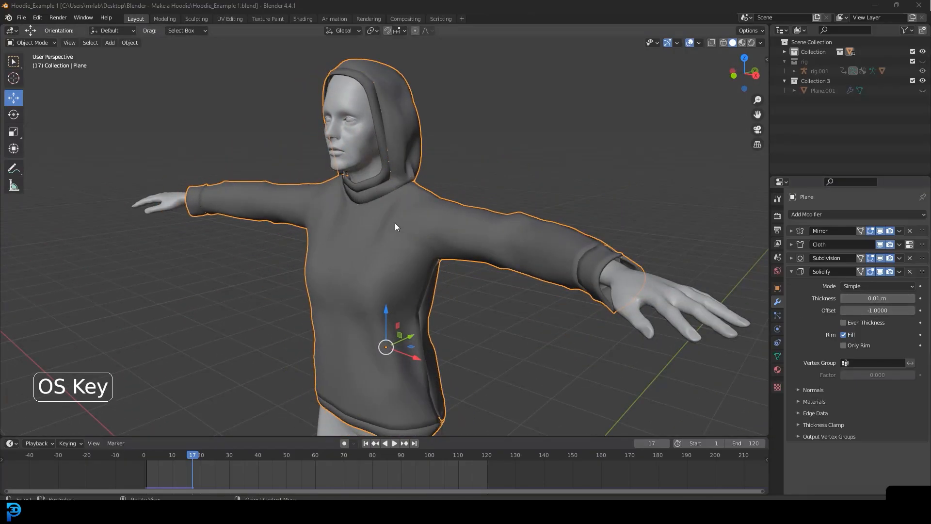
scroll(395, 222, up, 4)
middle_drag(351, 159, 463, 97)
scroll(467, 97, down, 4)
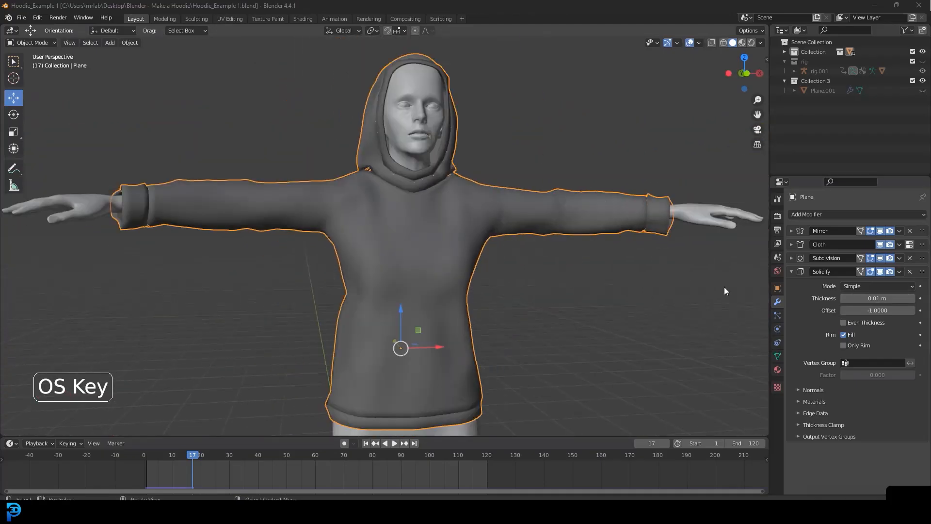
Try a viewport subdivision level of 2 on the hoodie, restore it to 1, and deselect the hoodie to inspect it
click(792, 272)
click(791, 258)
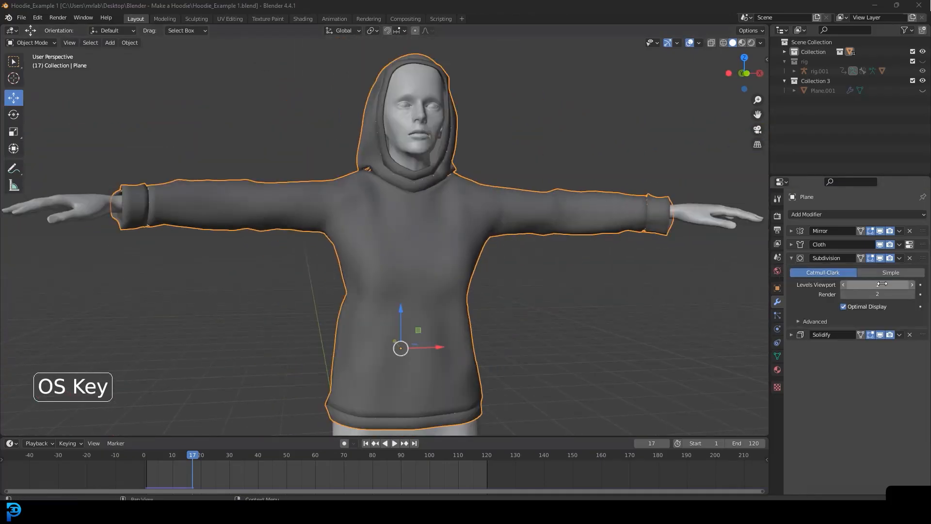
click(913, 285)
middle_drag(572, 271, 481, 276)
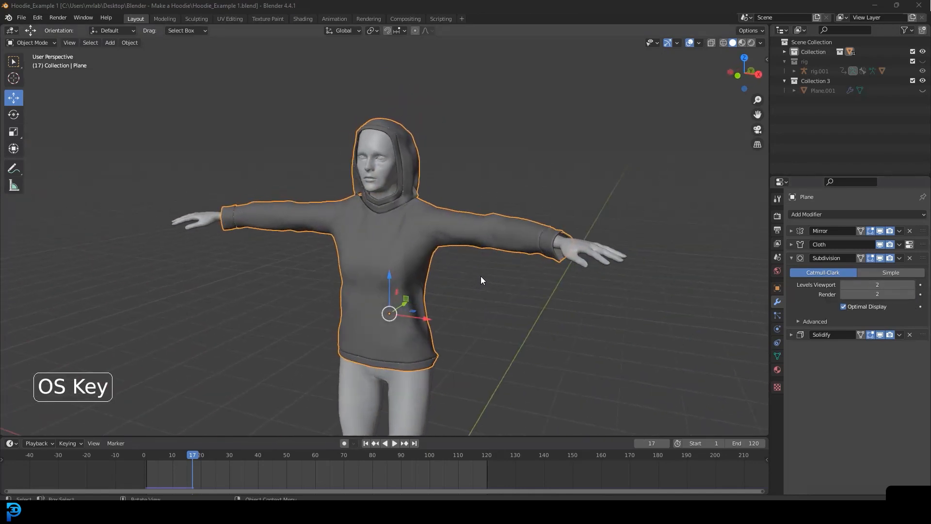
click(846, 286)
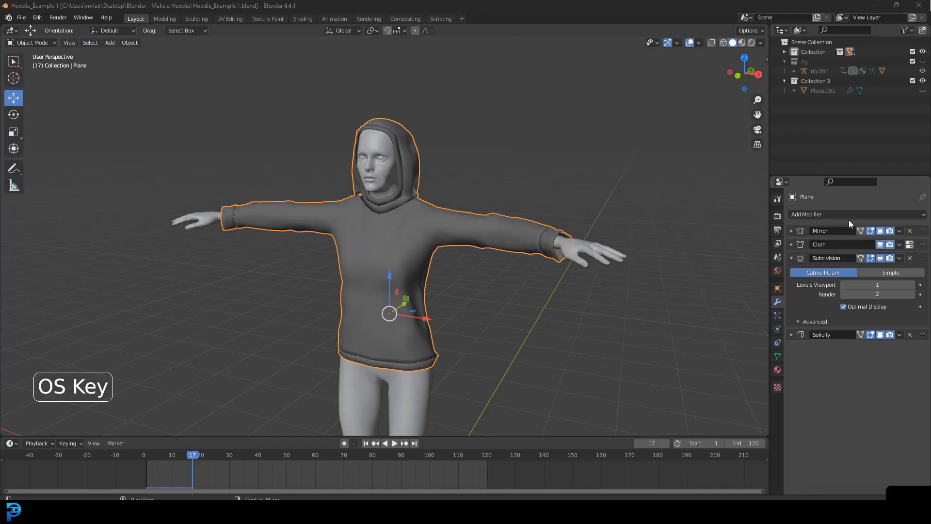
mouse_move(466, 231)
middle_down()
mouse_move(486, 225)
mouse_move(269, 242)
mouse_move(399, 220)
mouse_move(418, 210)
mouse_move(406, 202)
mouse_move(465, 218)
middle_up()
key(alt+a)
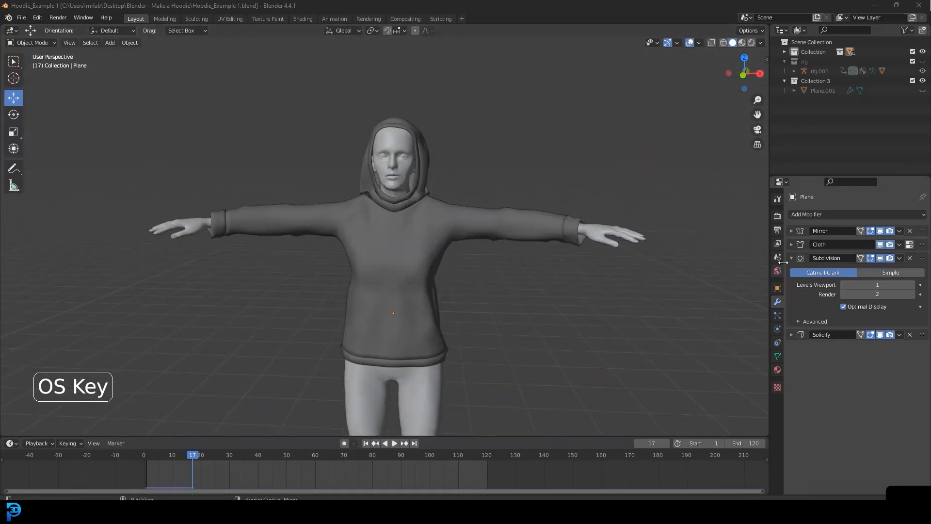
click(792, 258)
middle_drag(514, 253, 494, 251)
scroll(455, 217, down, 2)
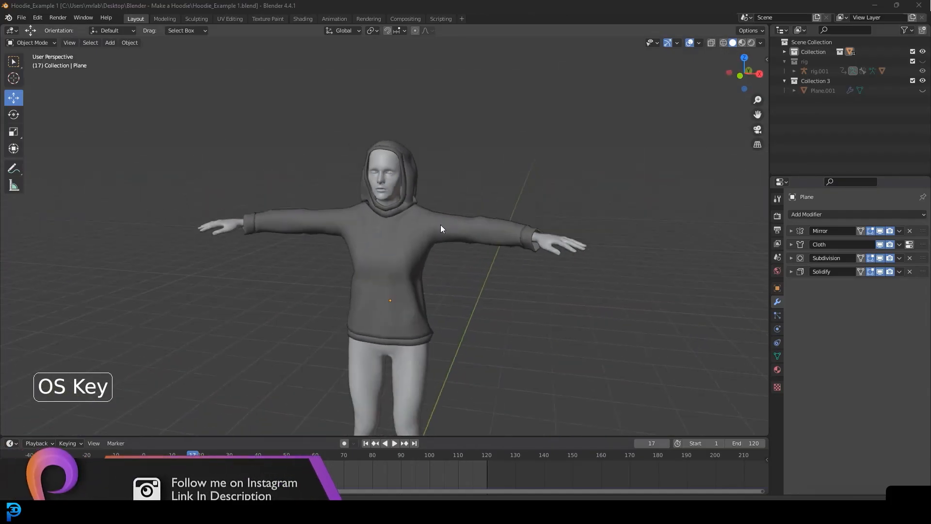
Select the hoodie and apply its Mirror modifier
click(435, 225)
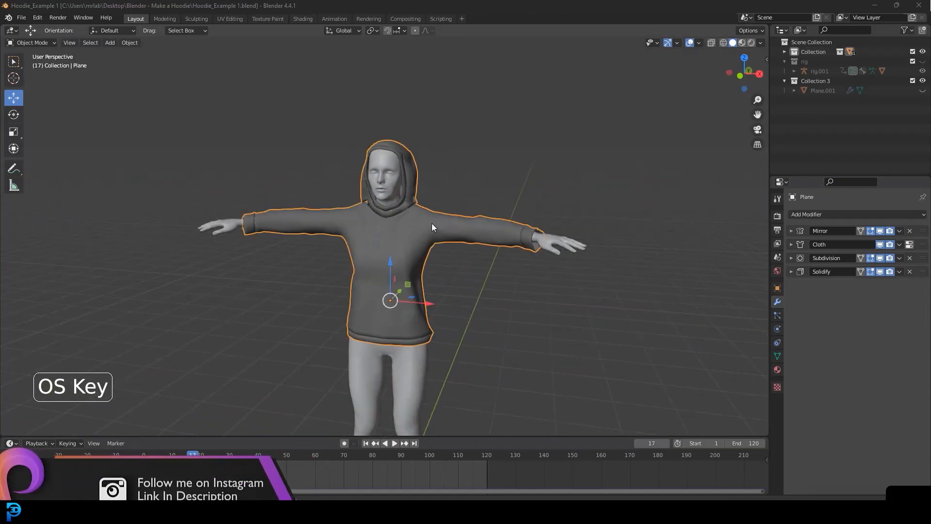
click(792, 230)
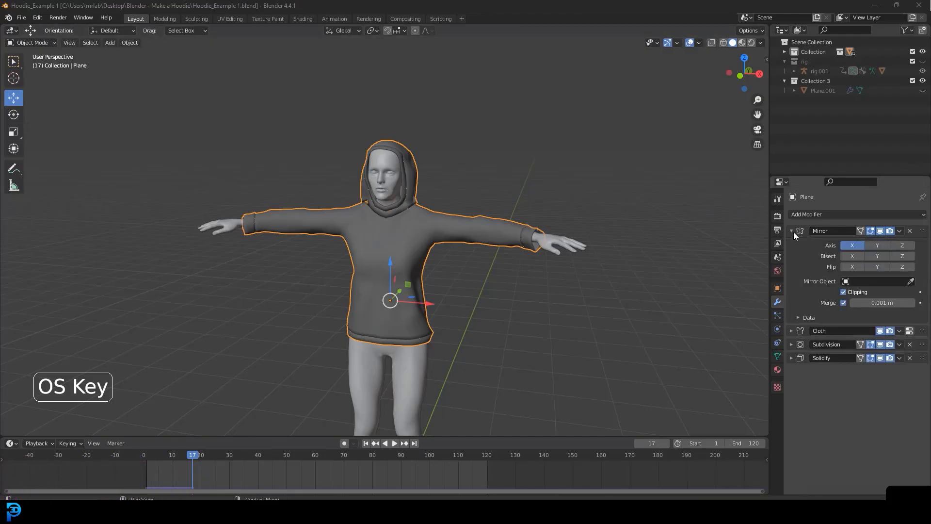
click(901, 232)
click(866, 240)
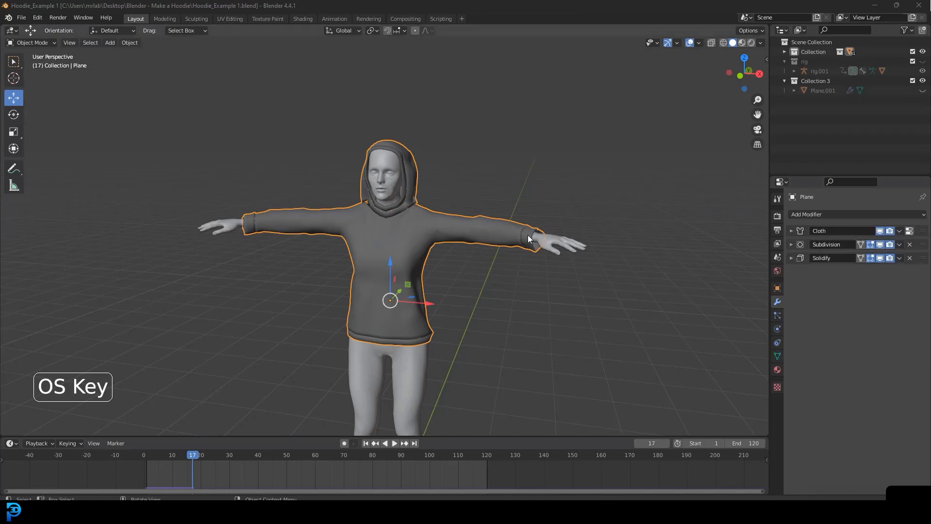
Enter Edit Mode on the hoodie and disable the edit-mode display of the Subdivision and Solidify modifiers
scroll(534, 237, up, 5)
key(Tab)
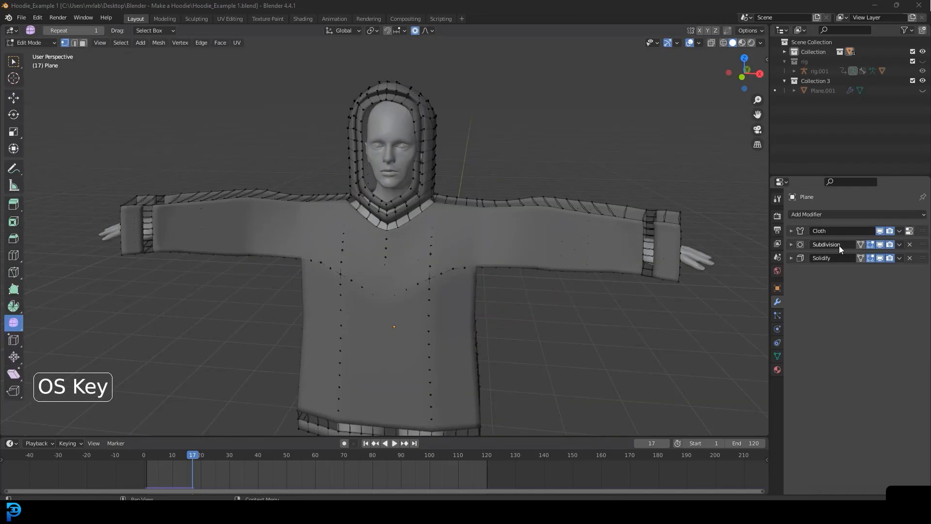
click(870, 244)
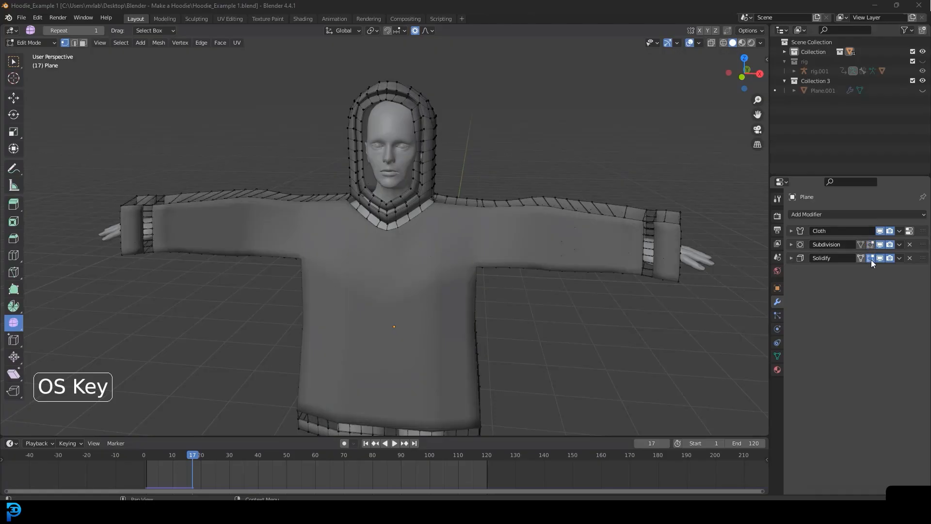
click(871, 259)
Select the vertices along the hoodie's front centre line from the neck band down through the hem band and delete them
mouse_move(490, 189)
middle_down()
mouse_move(443, 198)
mouse_move(466, 208)
mouse_move(481, 202)
middle_up()
scroll(461, 213, up, 3)
shift+middle_drag(425, 233, 405, 171)
scroll(381, 174, up, 1)
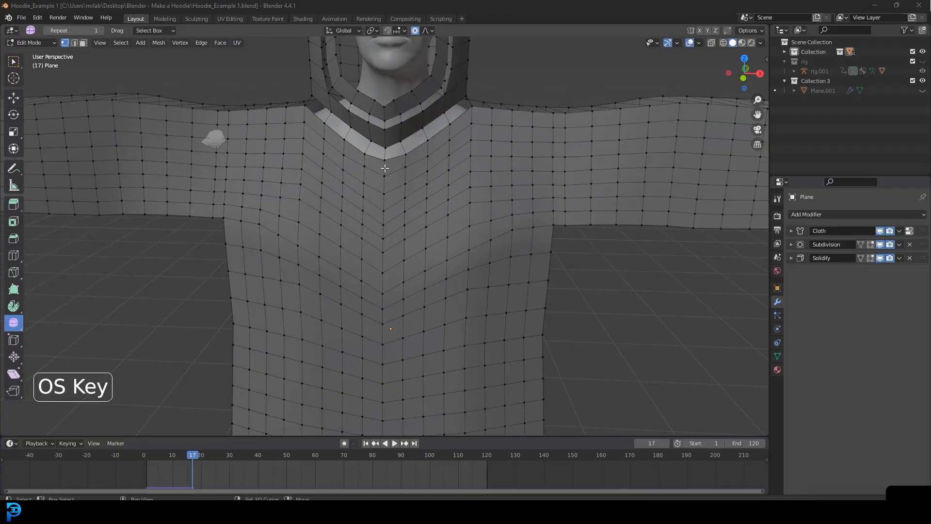
alt+click(385, 167)
scroll(400, 252, down, 2)
scroll(378, 385, up, 2)
shift+middle_drag(377, 386, 382, 299)
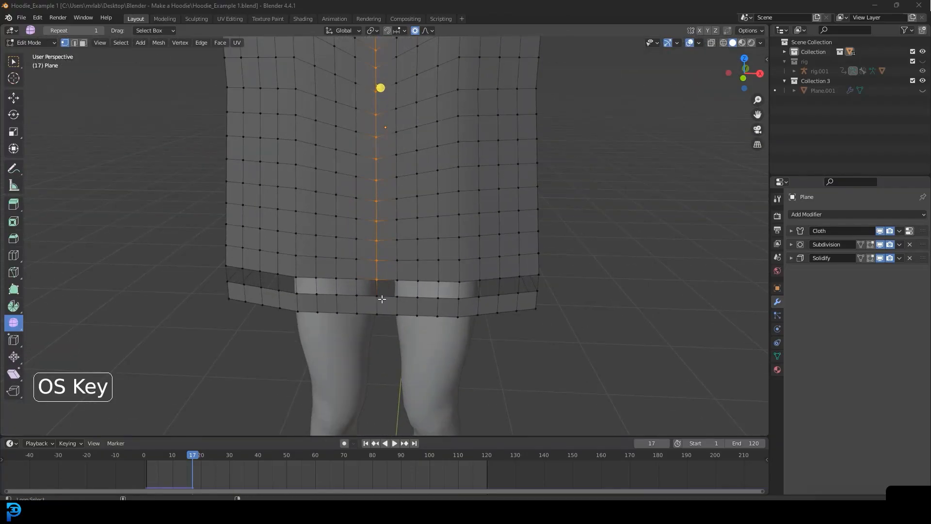
alt+shift+click(376, 305)
shift+middle_drag(369, 155, 369, 388)
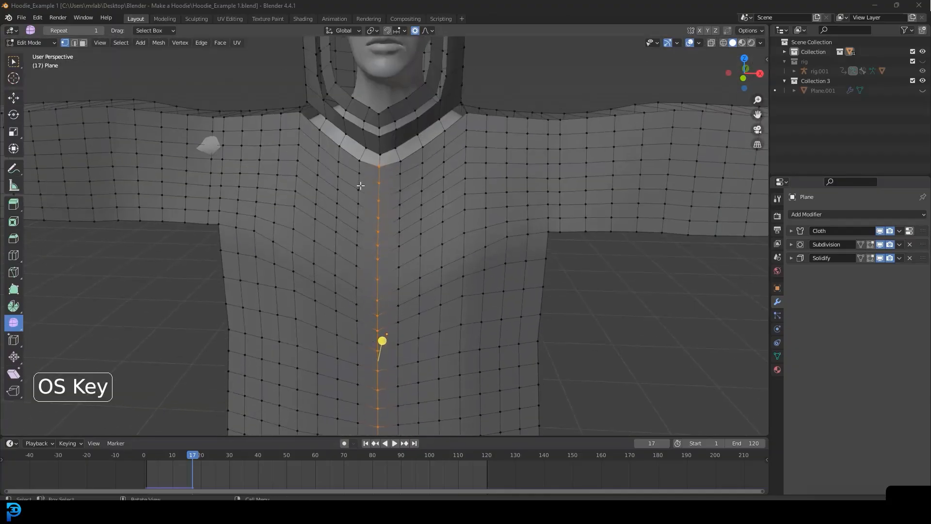
scroll(365, 167, up, 1)
scroll(377, 92, down, 2)
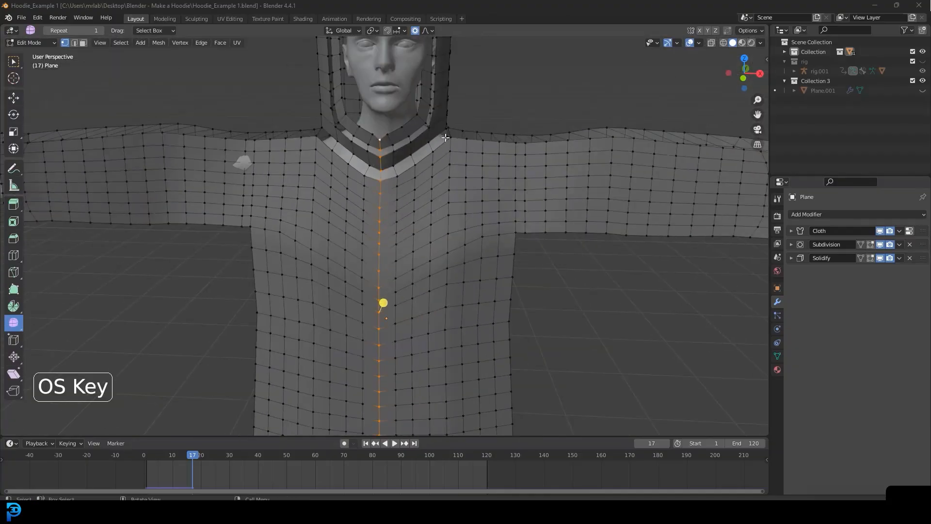
middle_drag(377, 92, 395, 111)
key(x)
click(396, 110)
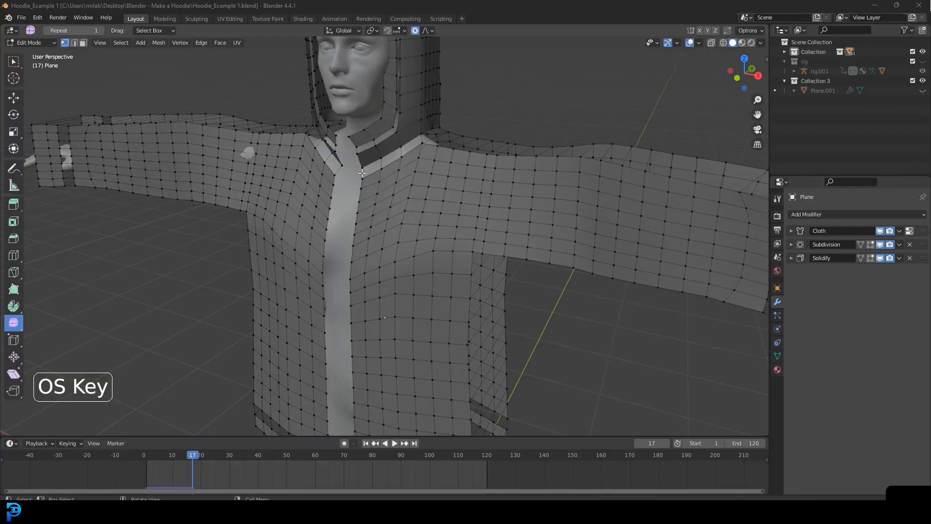
Select both open edges of the front gap from neck to hem and bridge them with Bridge Edge Loops
middle_drag(362, 174, 391, 158)
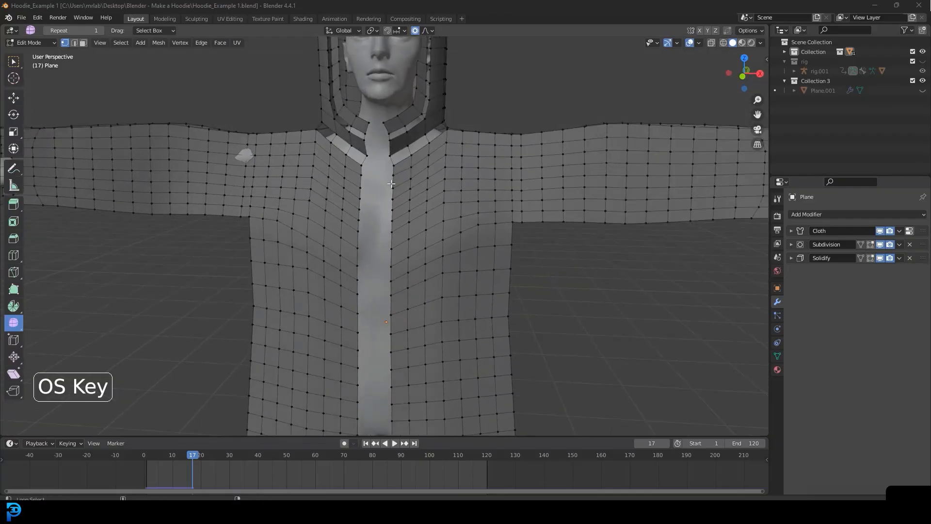
super+click(393, 180)
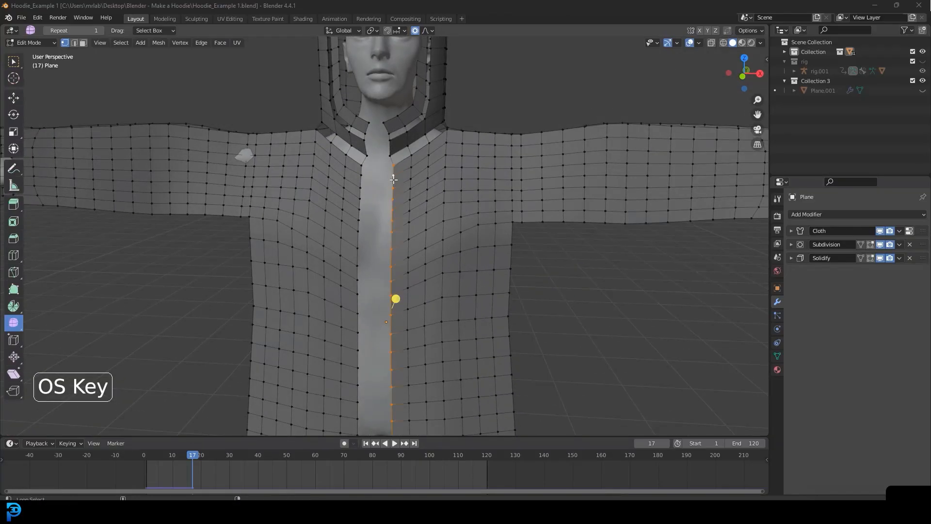
scroll(393, 179, down, 4)
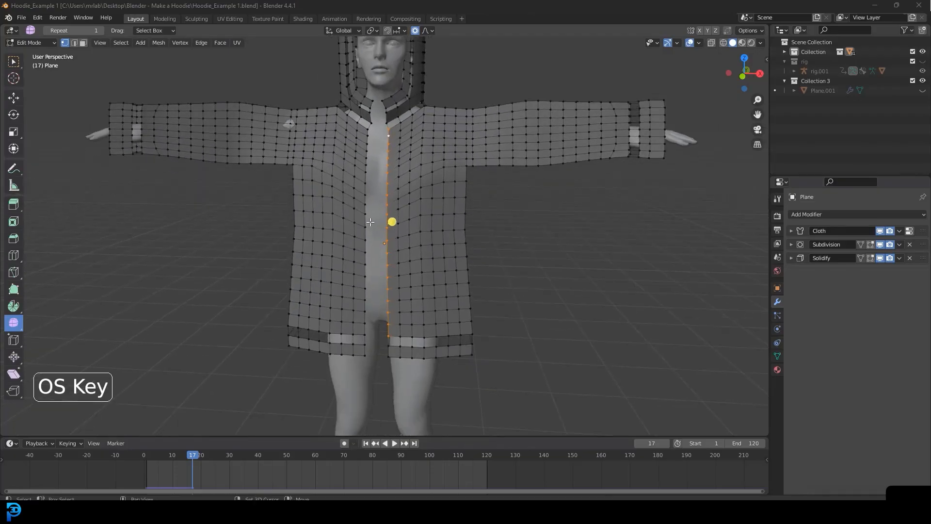
shift+super+click(366, 220)
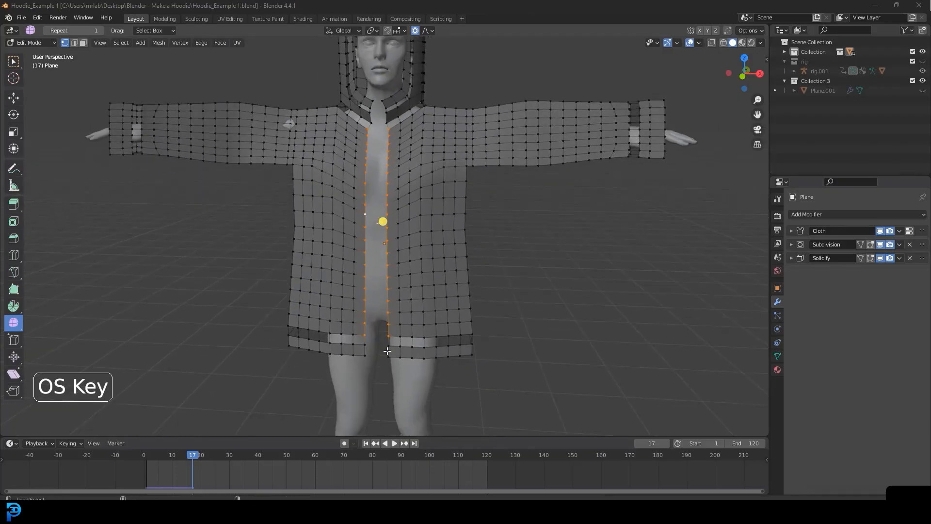
scroll(389, 200, up, 4)
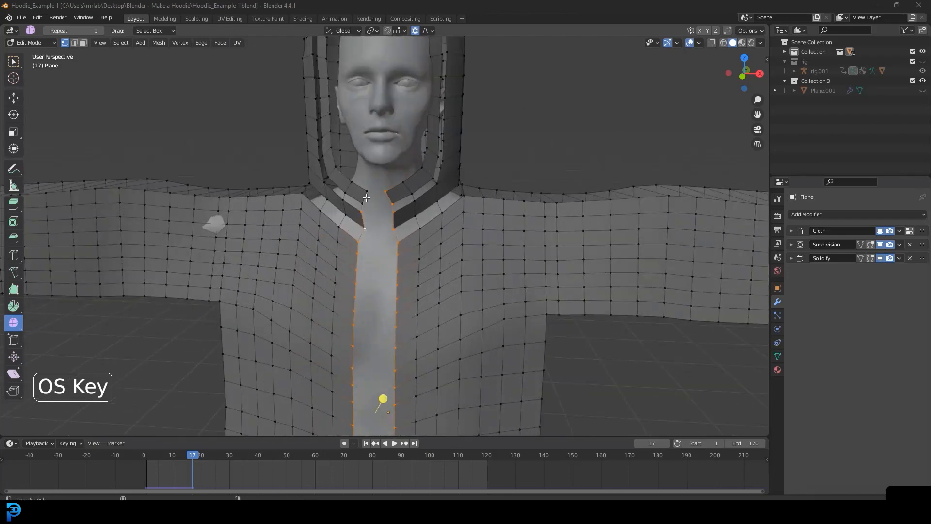
scroll(367, 195, down, 4)
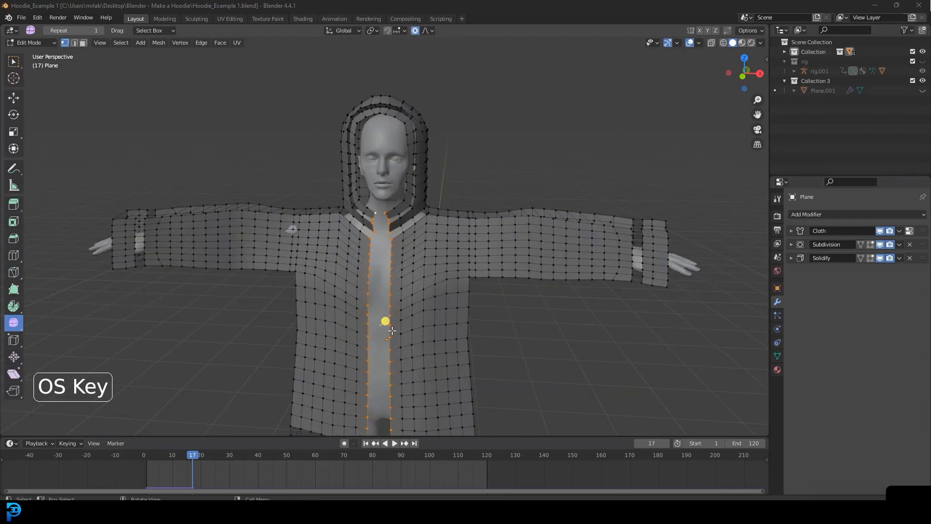
shift+middle_drag(393, 320, 370, 103)
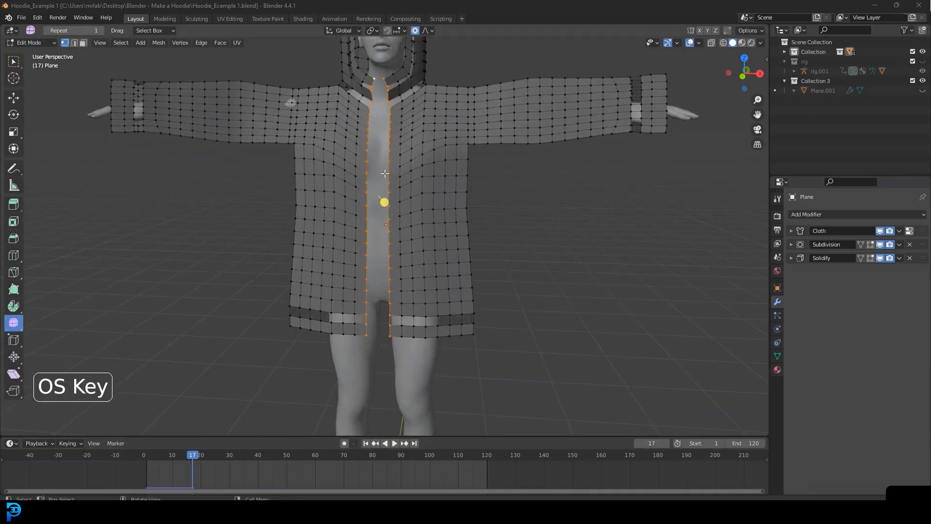
key(ctrl+e)
click(383, 135)
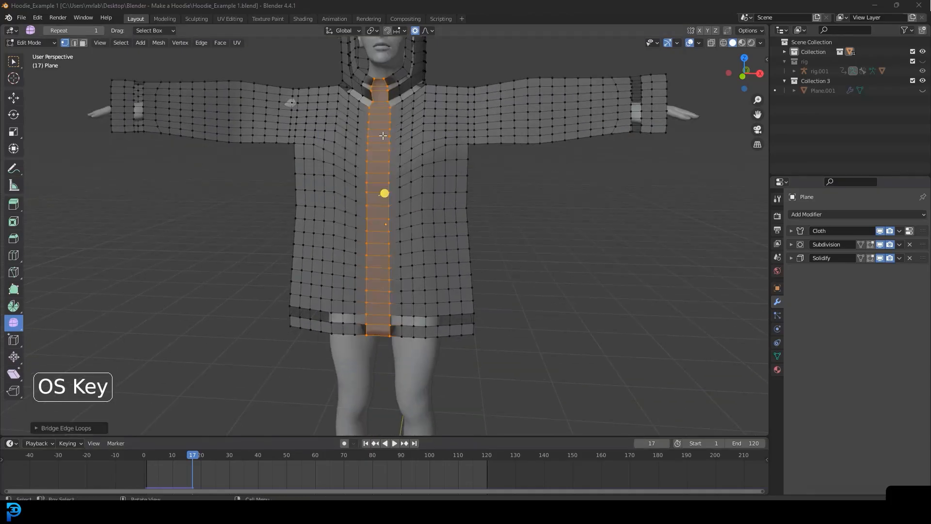
Try deleting the bridged front strip with the Faces option, and undo the deletion
key(x)
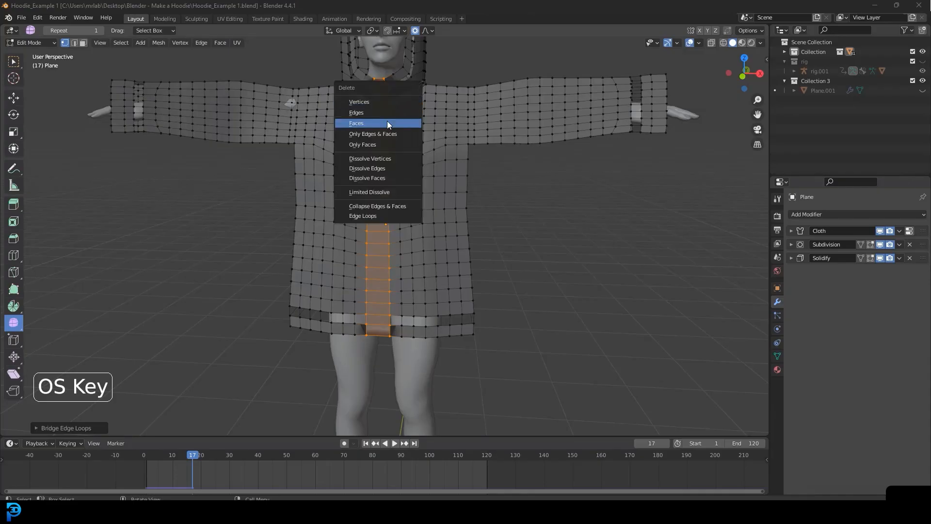
click(388, 124)
scroll(432, 140, down, 3)
key(ctrl+z)
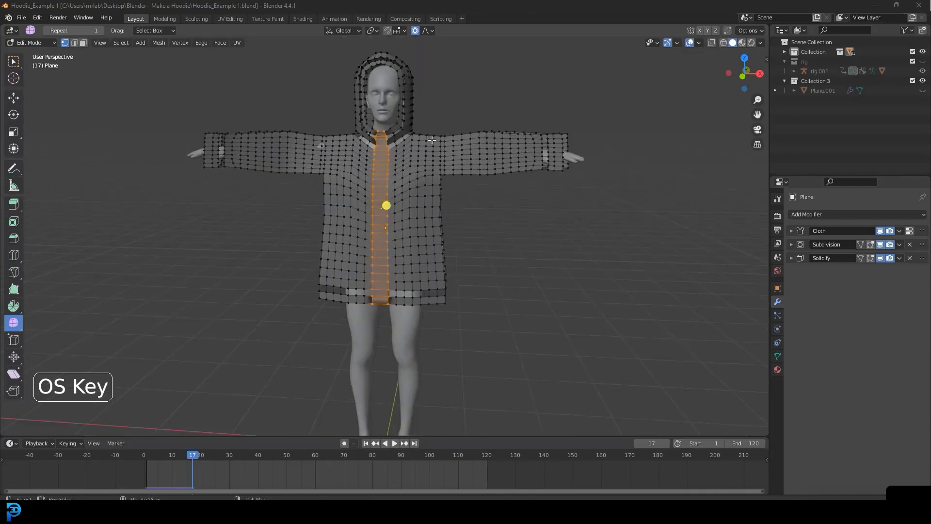
Delete the bridged front strip with Only Faces so its connecting edges remain for sewing
key(x)
click(408, 162)
Select the vertex loop along the hood's centre line from the front to the nape and delete its vertices
middle_drag(447, 163, 398, 221)
scroll(435, 175, up, 4)
alt+click(399, 221)
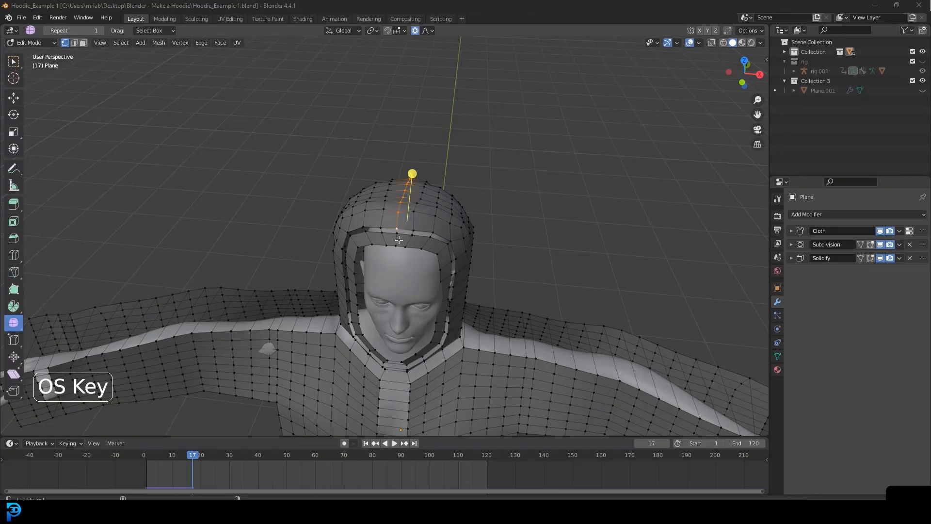
middle_drag(479, 198, 351, 153)
key(x)
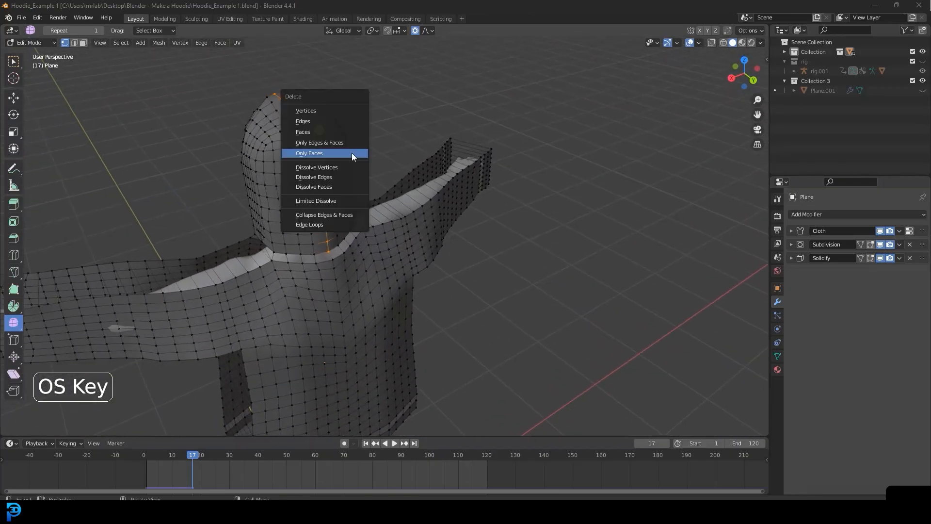
click(323, 110)
Bridge the two open edges along the hood's centre gap and delete the new strip with Only Faces
alt+click(301, 144)
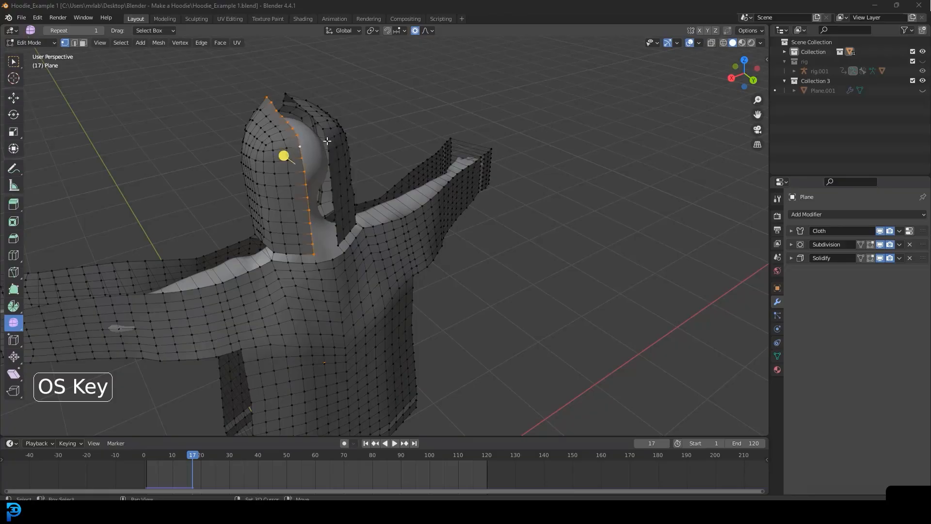
middle_drag(327, 143, 410, 134)
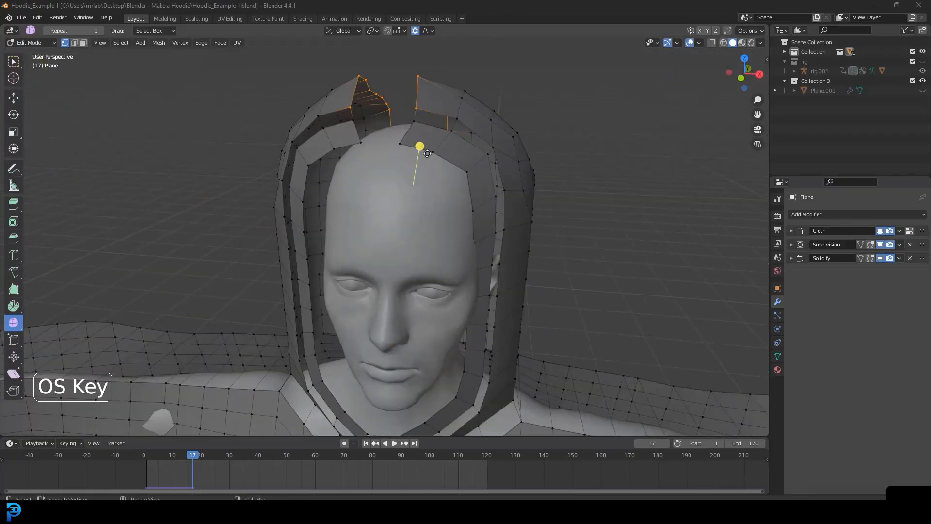
middle_drag(386, 134, 320, 148)
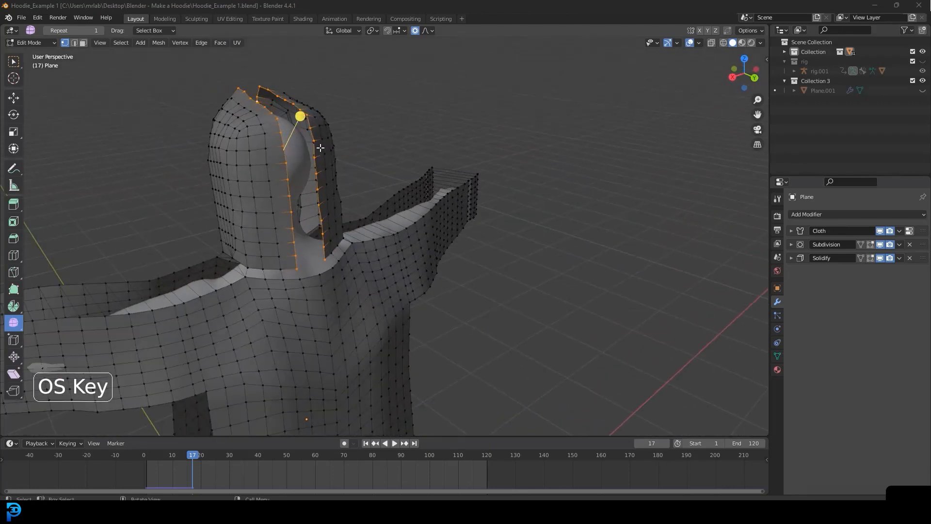
key(ctrl+e)
click(320, 147)
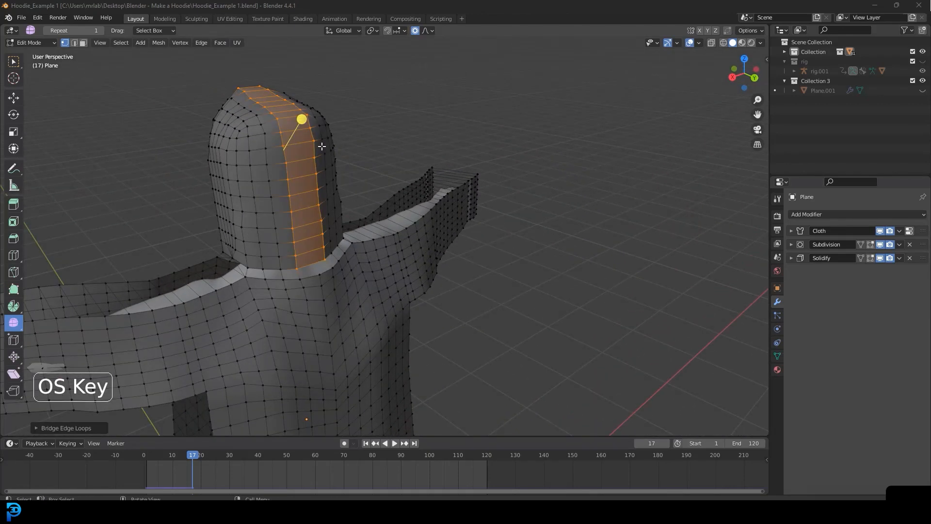
key(x)
click(301, 190)
Connect the hood's two lower back centre vertices to the middle vertex of the body's back neckline for sewing
middle_drag(301, 191, 315, 206)
scroll(315, 206, up, 6)
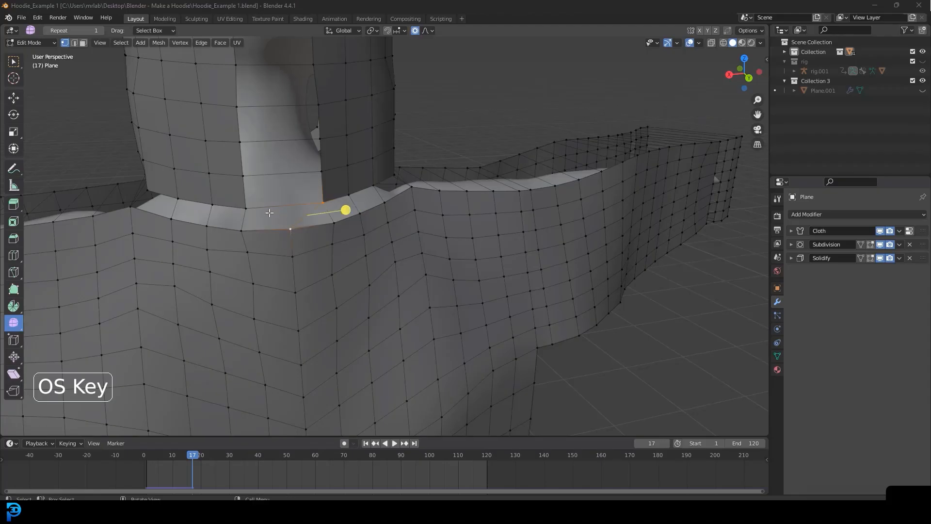
click(244, 208)
shift+click(291, 231)
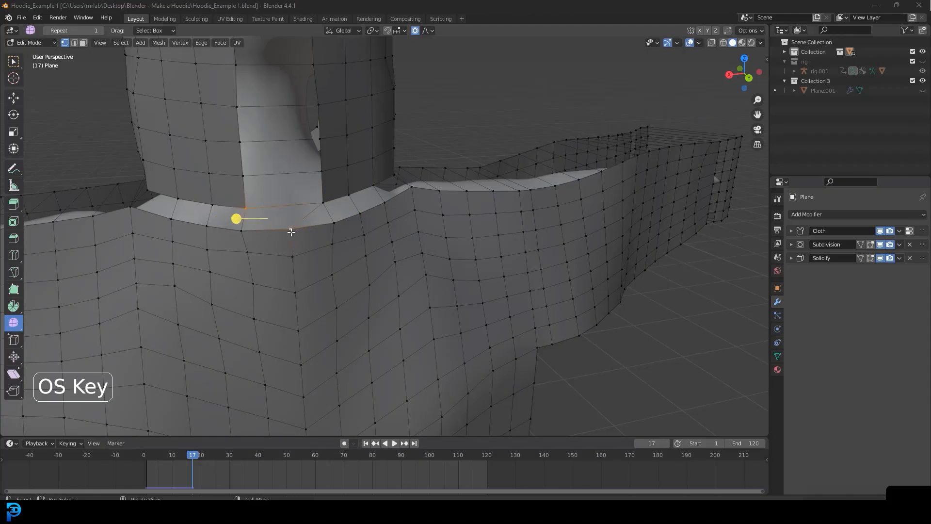
scroll(309, 227, down, 6)
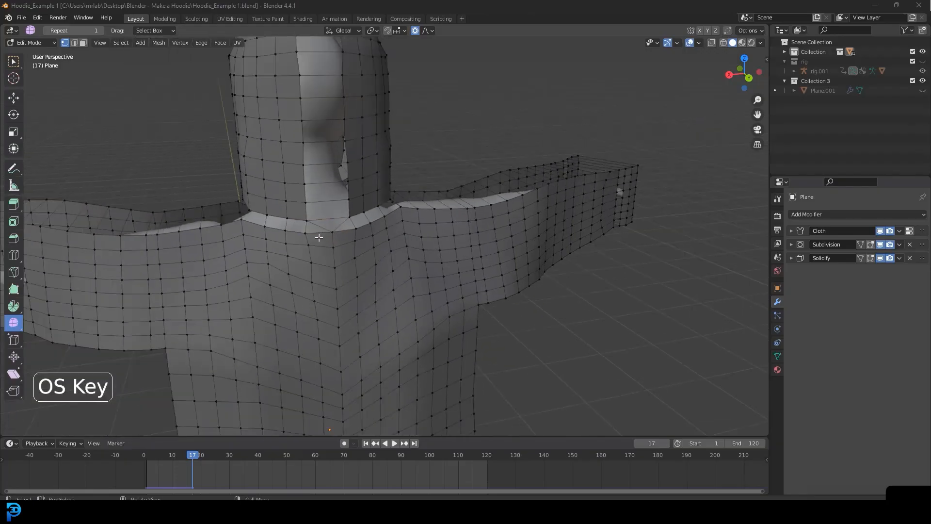
middle_drag(315, 233, 470, 229)
scroll(471, 230, down, 5)
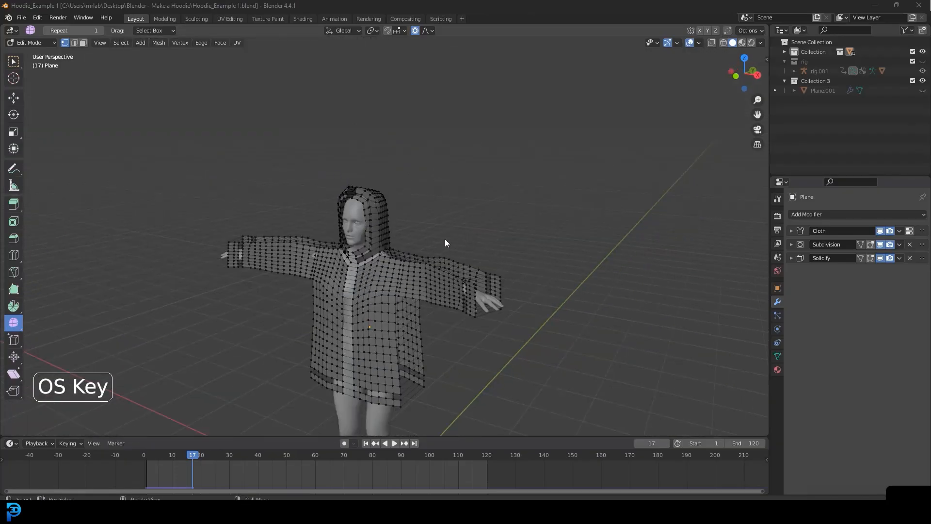
Return to Object Mode, rewind to frame 1 and play the cloth simulation until the hoodie seams draw together
key(Tab)
click(482, 211)
key(shift+Left)
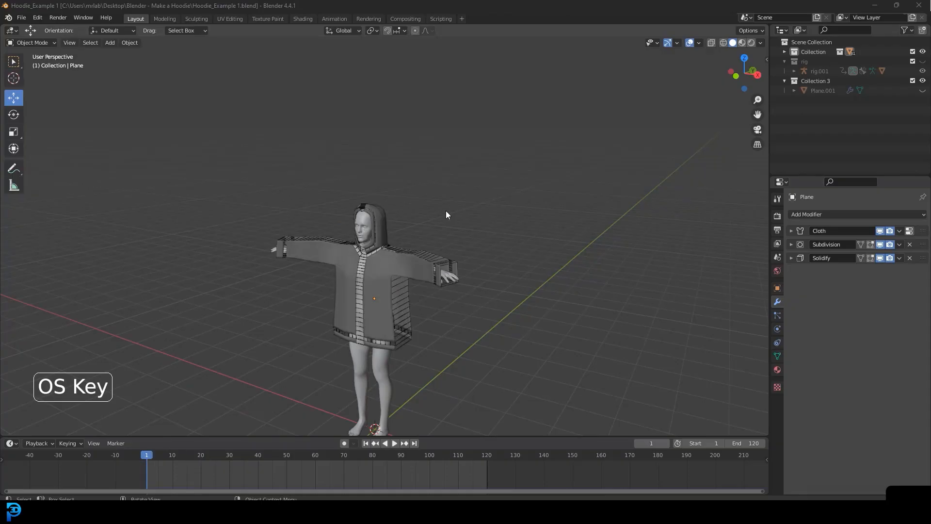
key(space)
scroll(485, 217, up, 2)
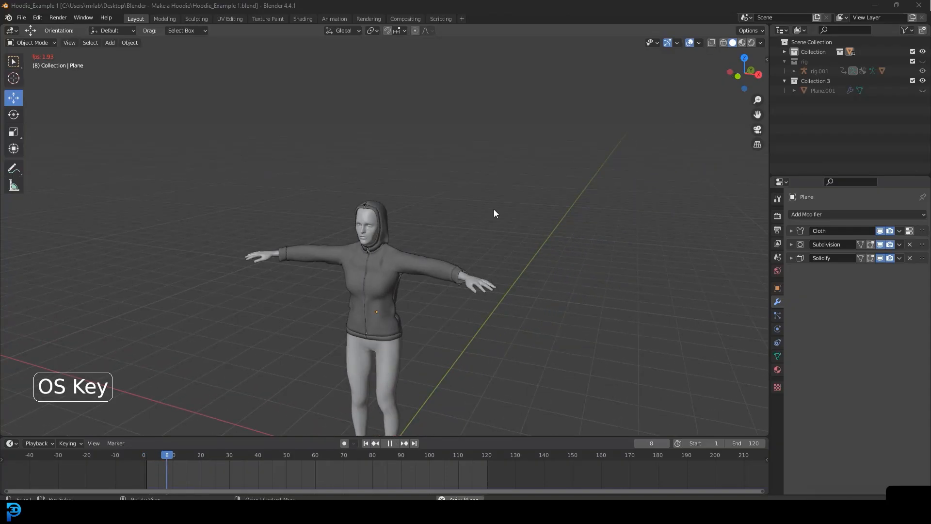
key(space)
Examine the fit of the draped hoodie and its front and hood seams from several angles and distances
scroll(391, 234, up, 4)
mouse_move(392, 230)
middle_down()
mouse_move(435, 223)
mouse_move(380, 273)
mouse_move(389, 245)
middle_up()
scroll(389, 244, up, 3)
scroll(389, 244, down, 4)
middle_drag(403, 284, 428, 233)
scroll(288, 244, up, 1)
scroll(427, 258, down, 3)
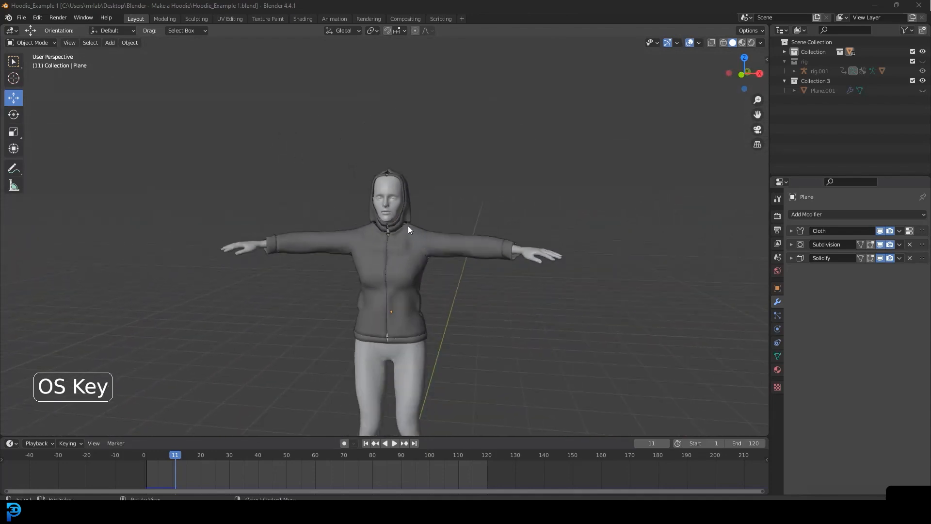
scroll(424, 248, up, 5)
scroll(428, 227, down, 3)
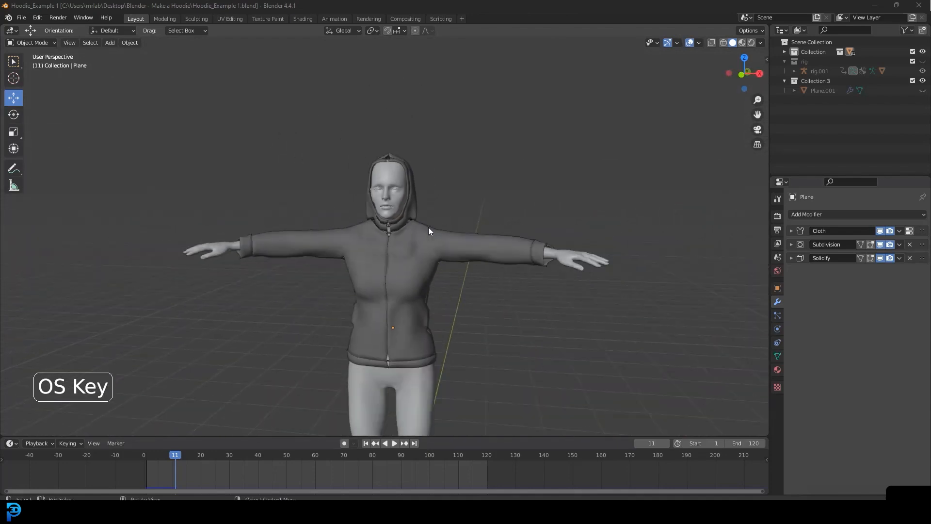
Set the hoodie's cloth Quality Steps to 8 and its collision Quality to 8
click(417, 191)
middle_drag(424, 215, 470, 239)
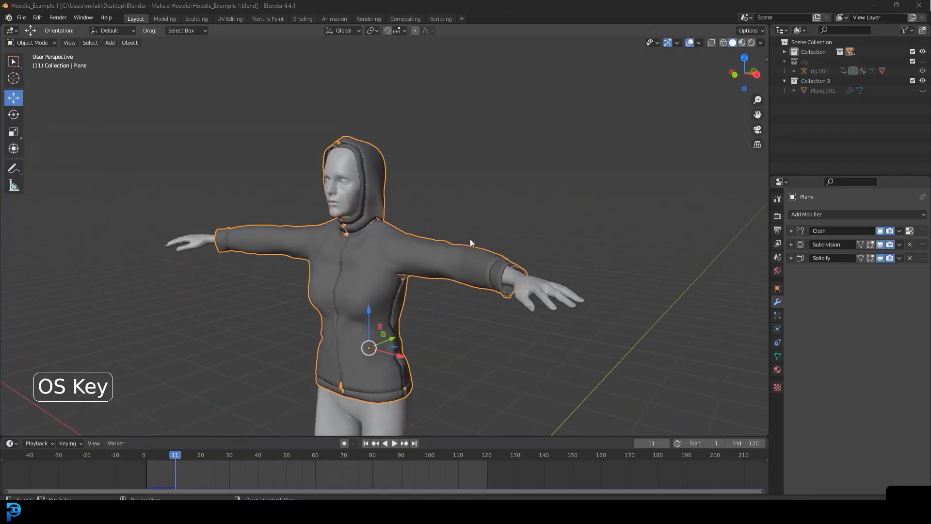
click(777, 329)
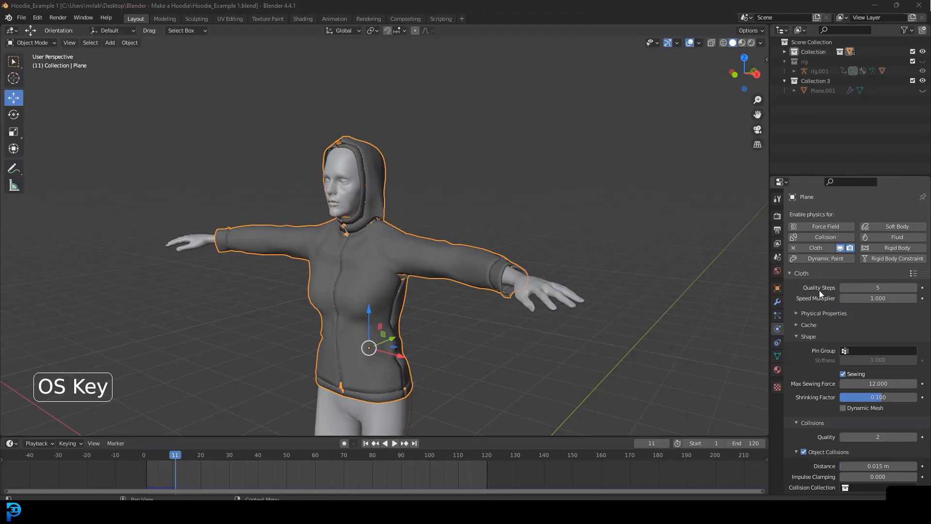
click(915, 287)
click(915, 288)
click(915, 287)
scroll(840, 359, down, 3)
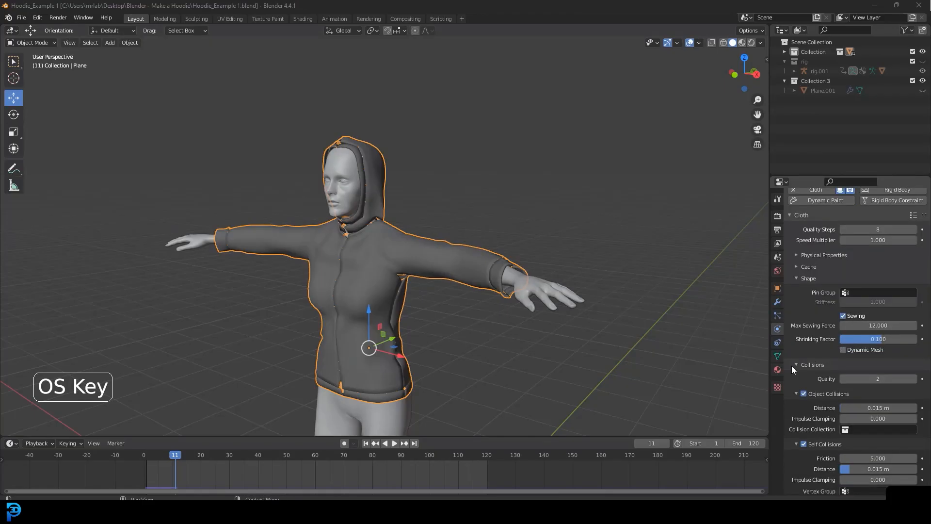
click(914, 378)
click(915, 379)
click(914, 378)
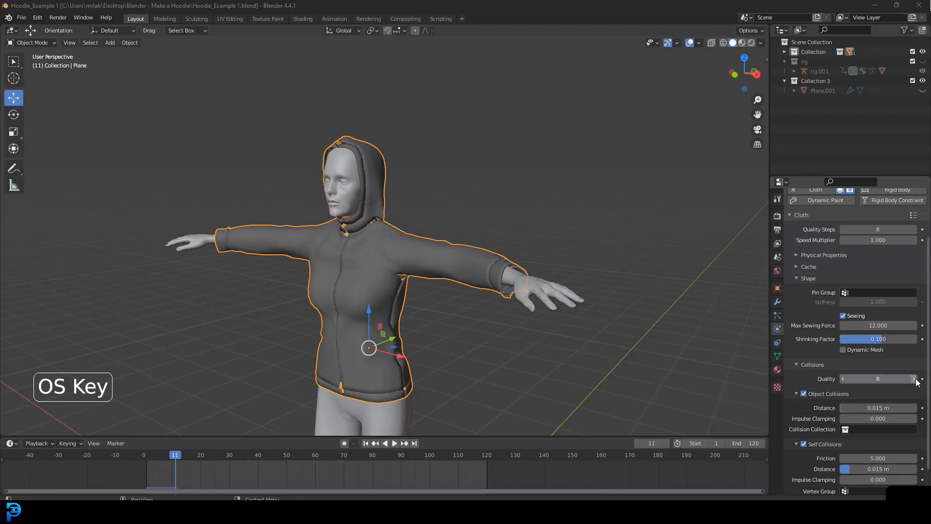
Set the cloth's object collision distance and self collision distance to 0.001 m each
click(863, 407)
key(BackSpace)
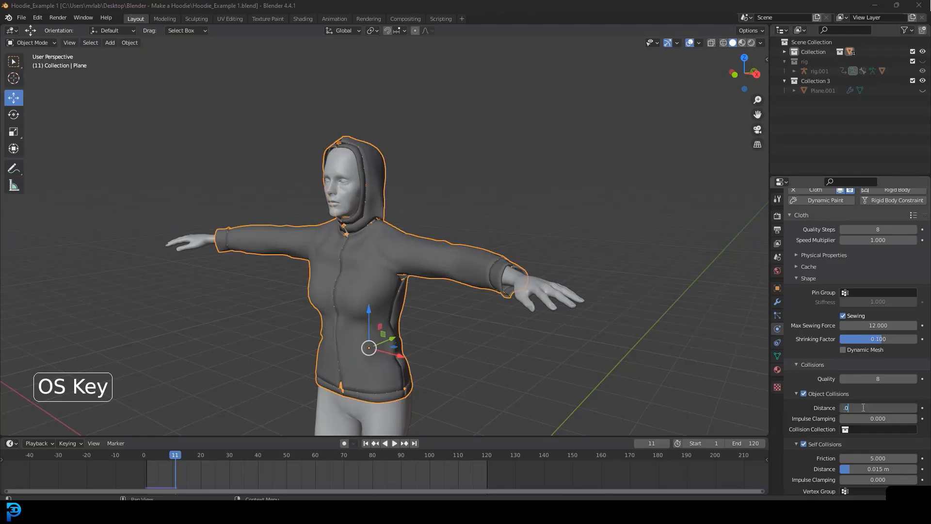
text(.001)
key(Return)
scroll(825, 417, down, 1)
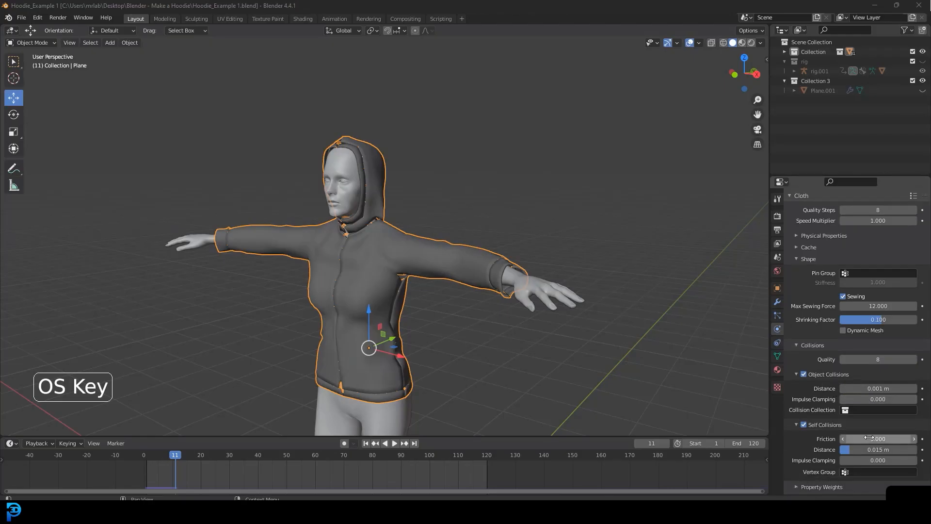
scroll(808, 429, down, 1)
click(882, 440)
key(BackSpace)
key(Return)
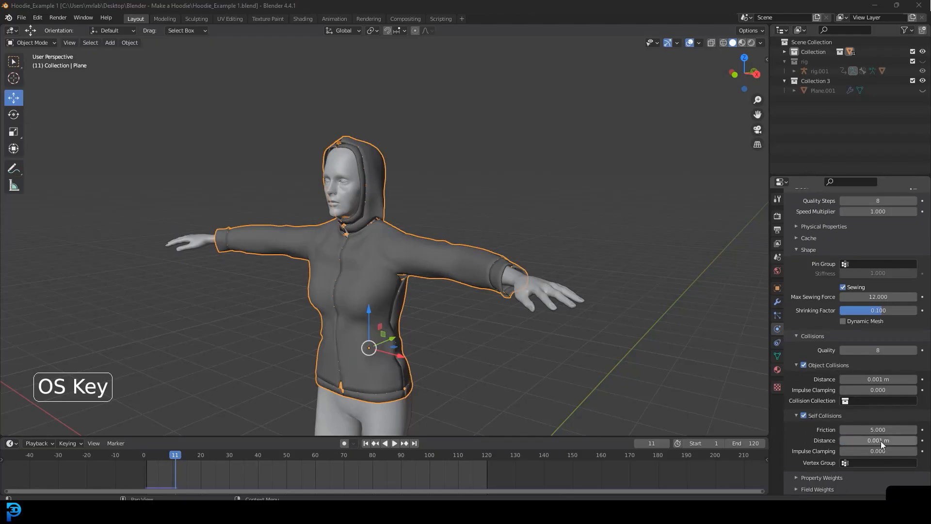
Replay the cloth simulation from frame 1 to about frame 14 and inspect the hoodie's closed seams
middle_drag(393, 343, 385, 226)
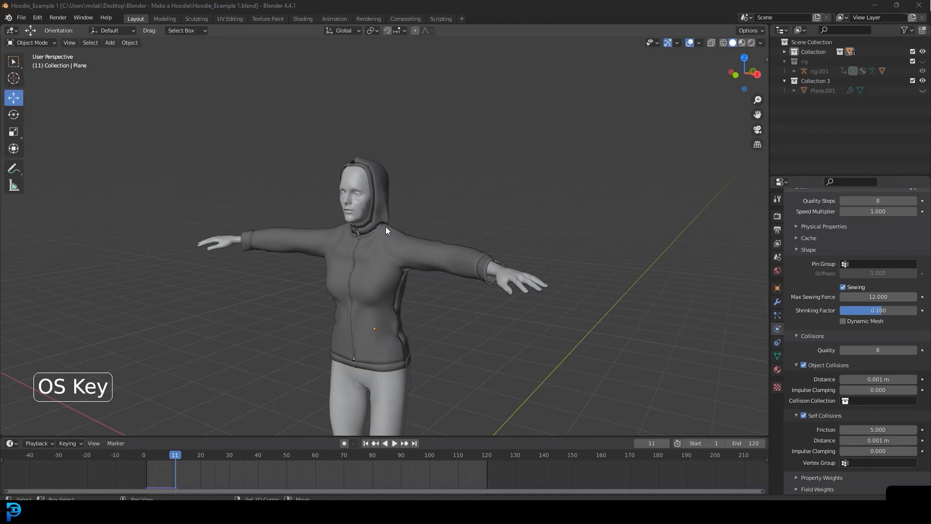
key(shift+Left)
key(space)
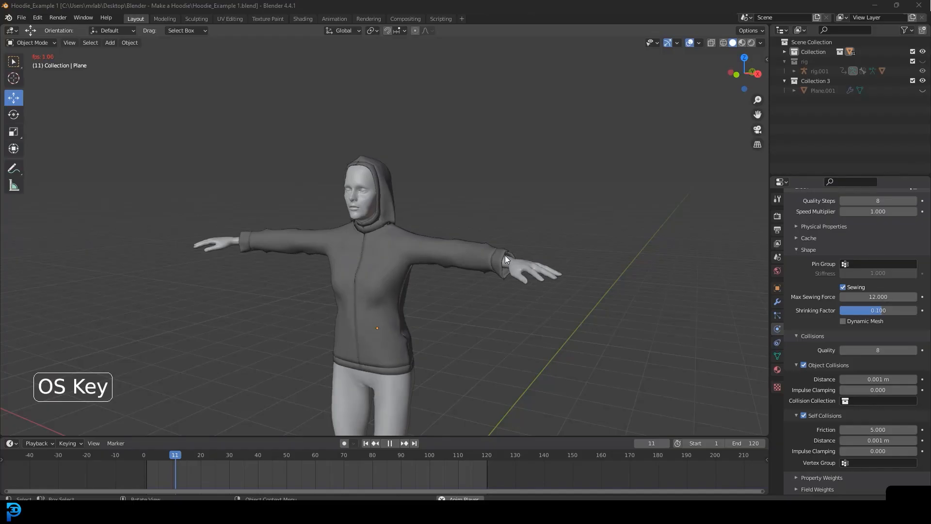
key(space)
middle_drag(502, 238, 435, 236)
scroll(463, 203, up, 3)
click(435, 236)
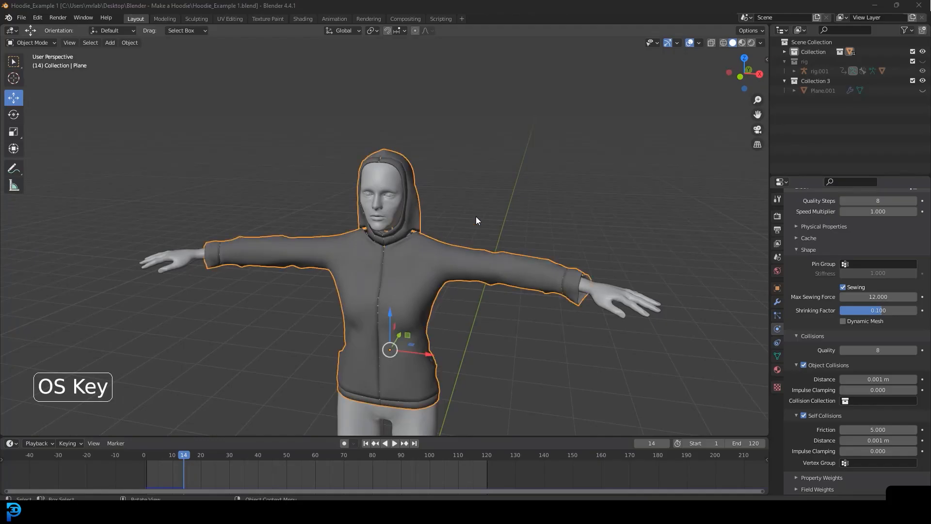
Set the end frame of the cloth simulation cache to 120
click(798, 238)
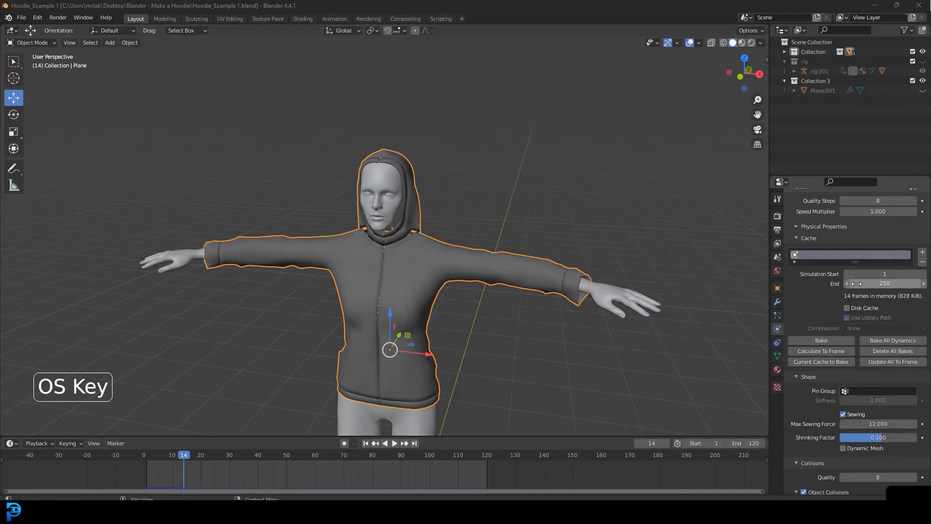
click(875, 284)
text(1)
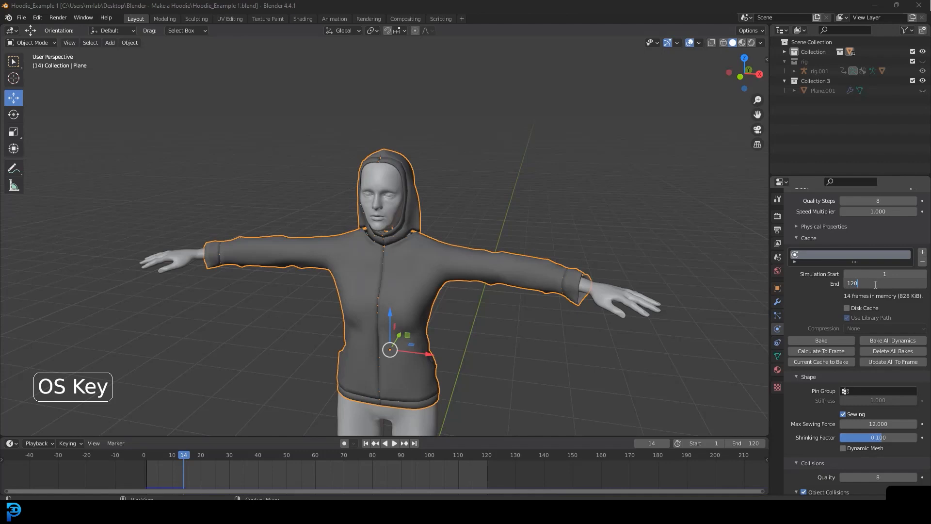
text(20)
key(Return)
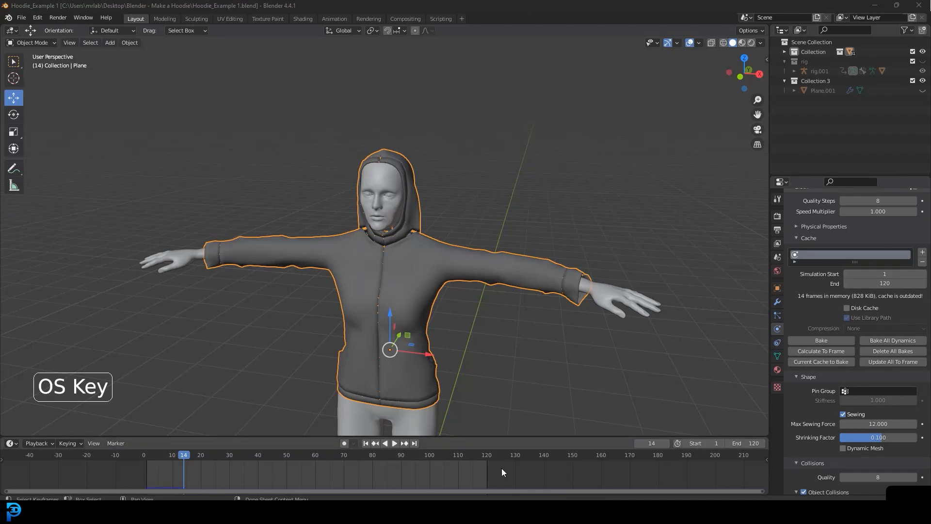
Save the file and bake the hoodie's cloth simulation
click(22, 18)
click(34, 81)
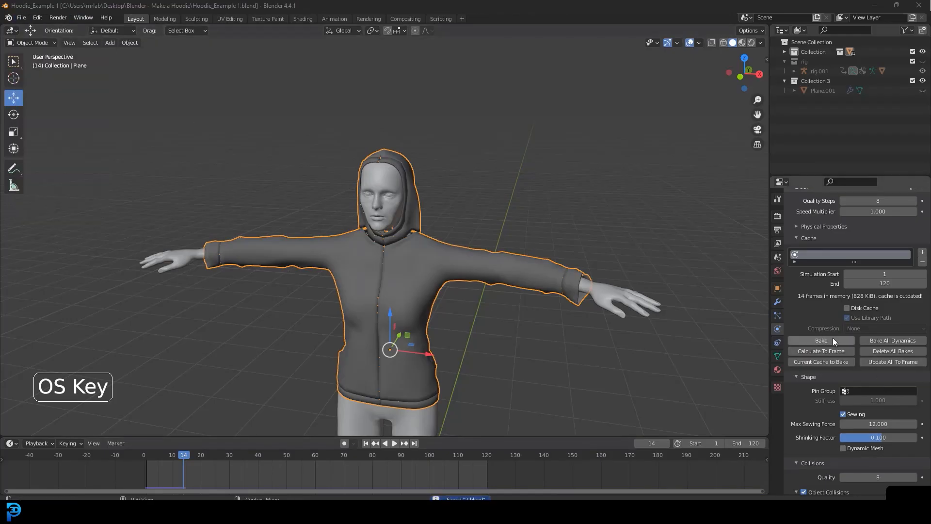
key(shift+Left)
key(space)
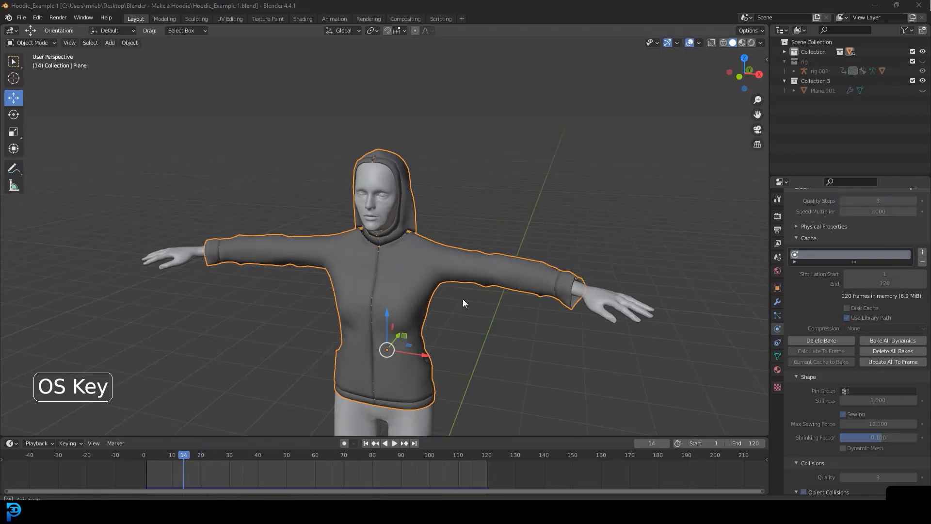
Play the baked simulation from the first frame and stop at about frame 78, with the arms lowered
middle_drag(462, 299, 487, 299)
click(462, 292)
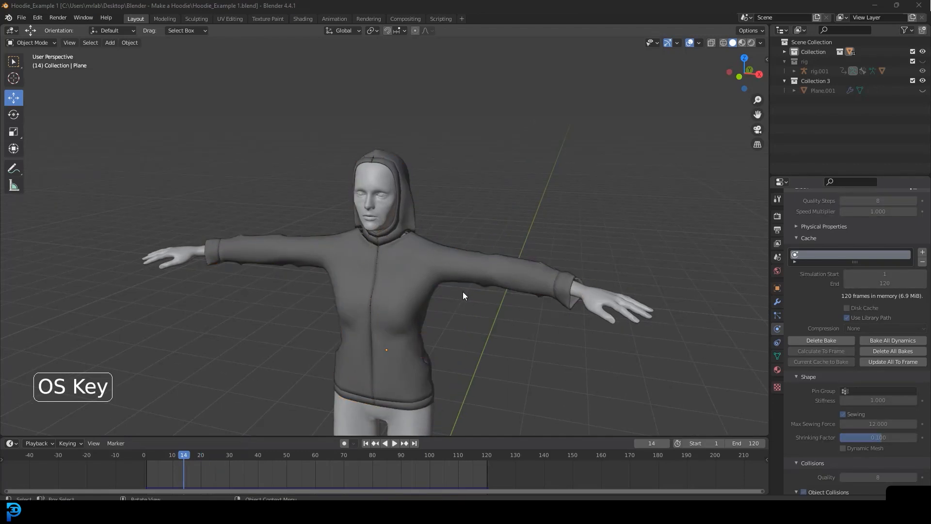
drag(183, 456, 137, 453)
scroll(505, 300, down, 4)
key(space)
mouse_move(564, 307)
middle_down()
mouse_move(531, 296)
mouse_move(557, 298)
middle_up()
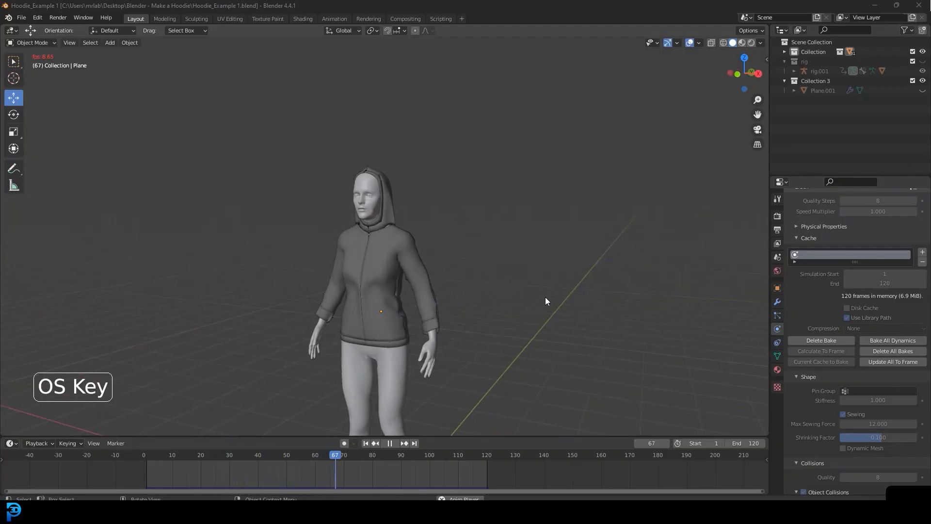
key(space)
Raise the viewport level of the hoodie's Subdivision modifier to 2 and check the smoothed cloth from several angles
middle_drag(524, 268, 509, 243)
click(342, 172)
middle_drag(342, 172, 466, 252)
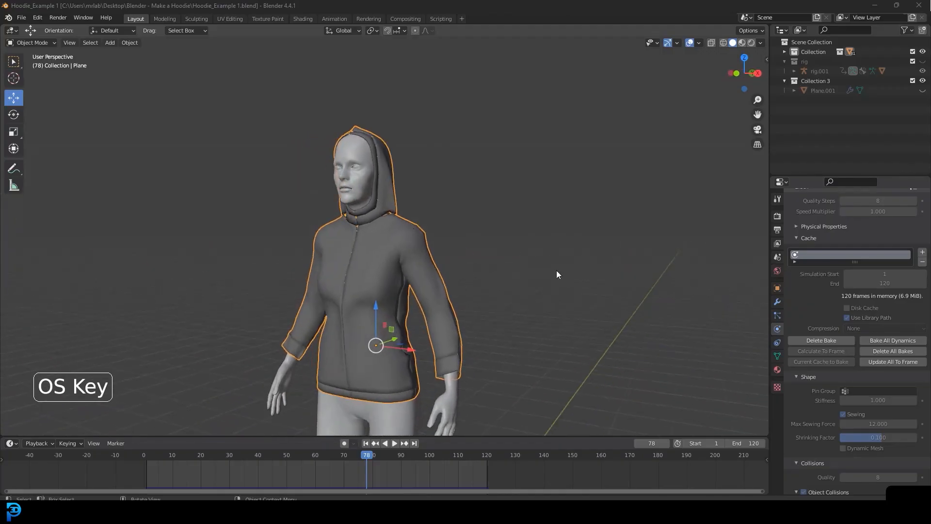
click(777, 302)
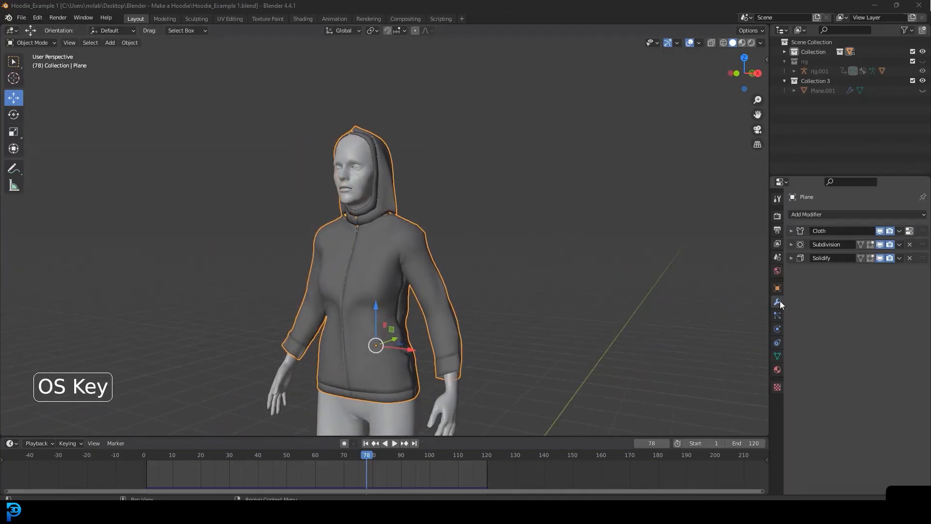
click(792, 244)
click(912, 271)
middle_drag(612, 285, 514, 288)
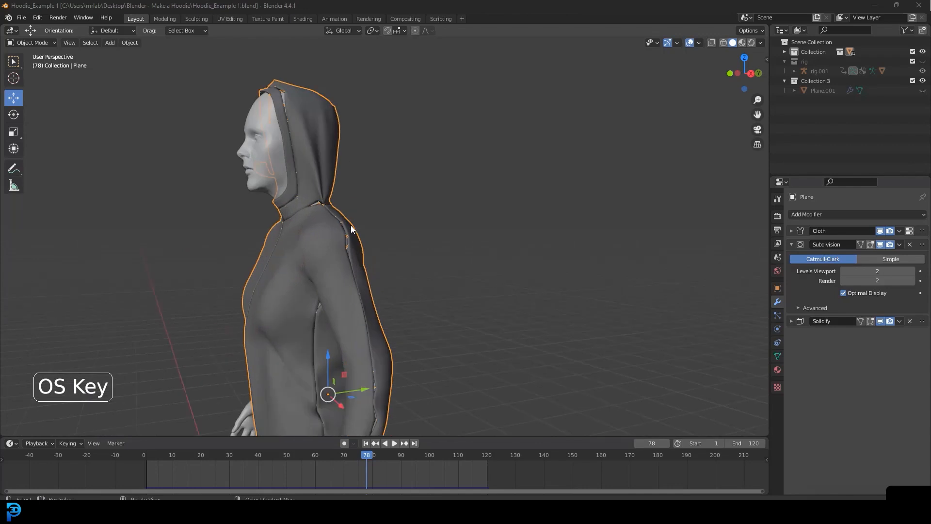
middle_drag(316, 254, 390, 275)
scroll(388, 277, up, 2)
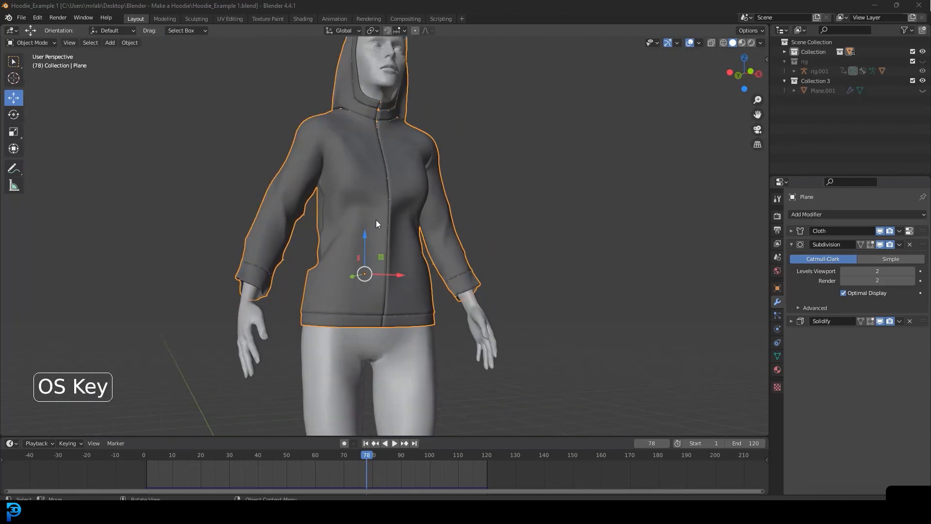
middle_drag(477, 299, 407, 222)
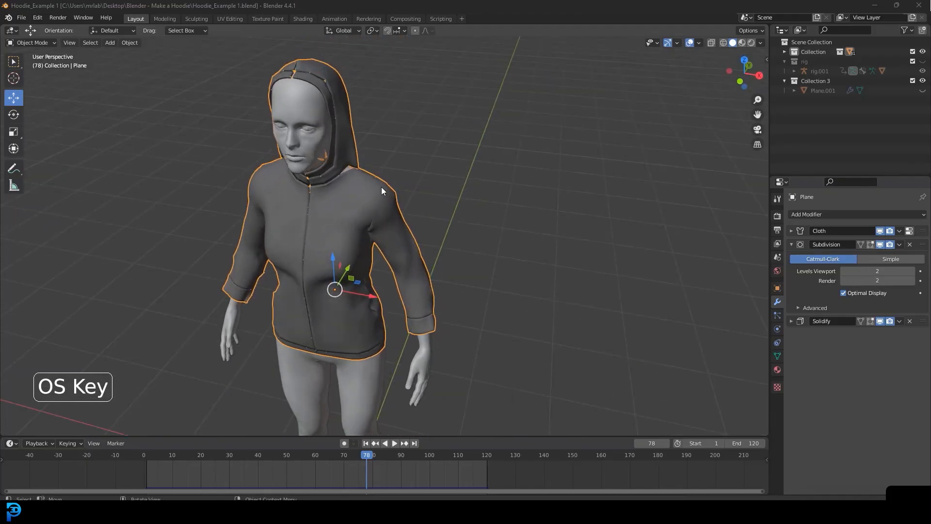
Show the hoodie's cloth settings, examine the open panels and sewing edges at frame 1, and scrub forward through the baked simulation
click(779, 329)
middle_drag(517, 224, 376, 140)
key(shift+Left)
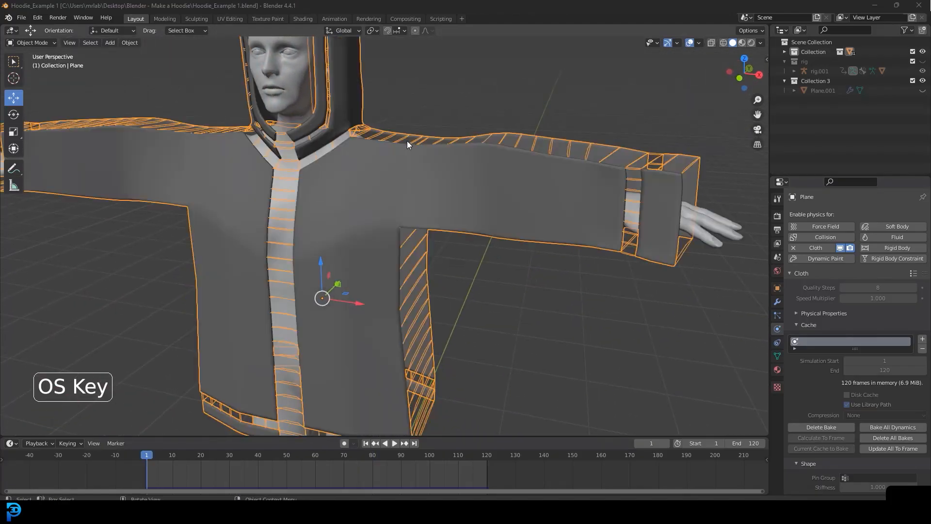
scroll(428, 154, down, 3)
middle_drag(430, 156, 449, 139)
scroll(426, 158, up, 2)
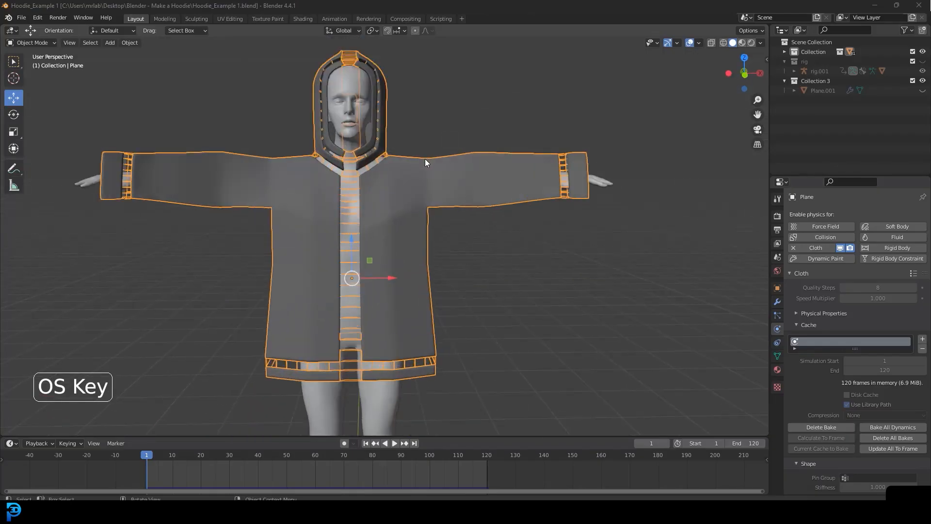
middle_drag(392, 154, 427, 219)
middle_drag(440, 260, 455, 194)
scroll(455, 194, up, 3)
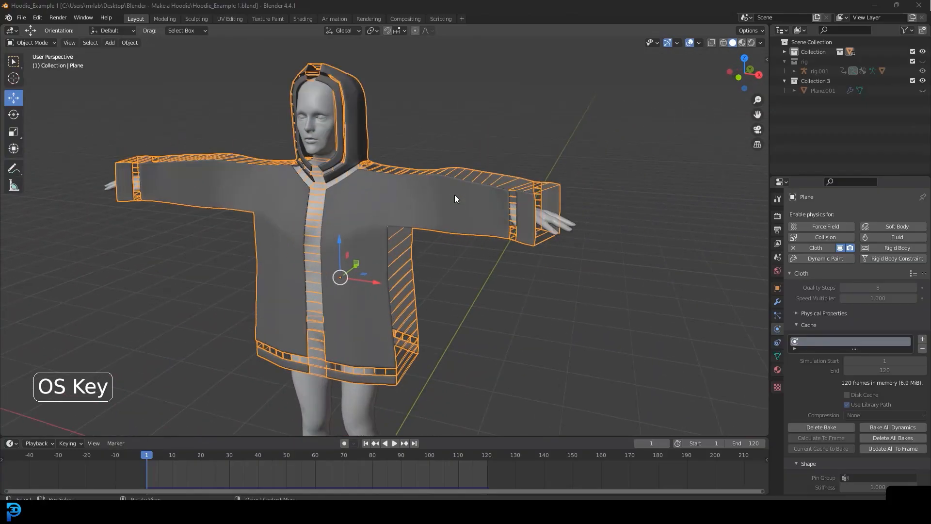
drag(151, 455, 377, 458)
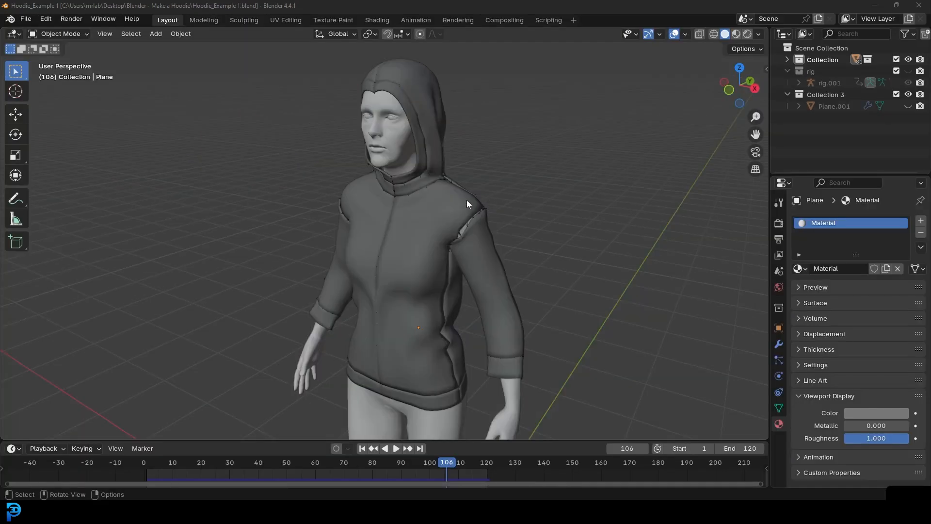
Remove the hoodie's existing material and give it a new material named Blue
click(441, 117)
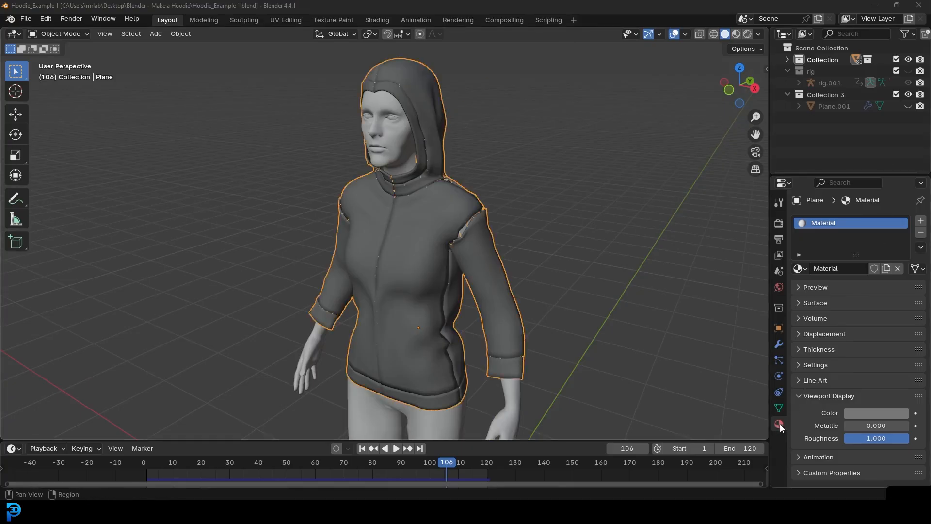
click(921, 233)
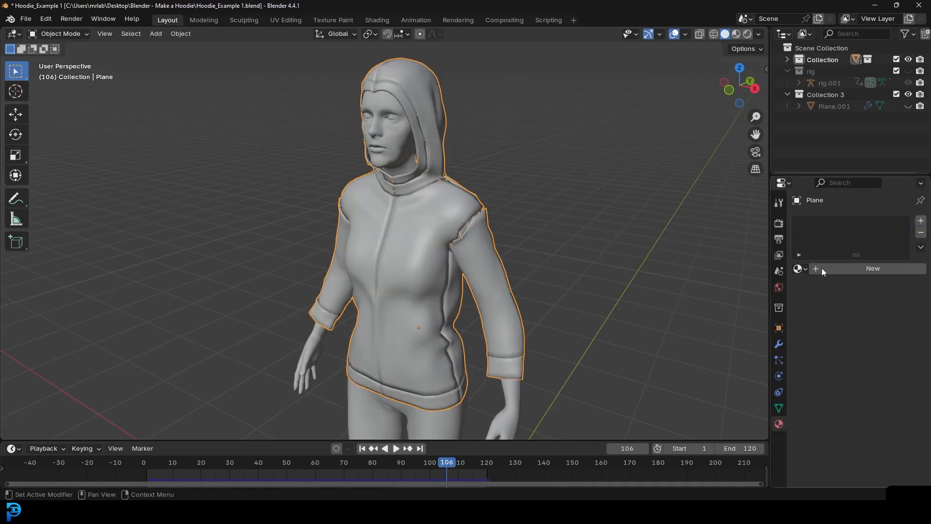
click(848, 269)
double_click(833, 270)
text(Blue)
key(Return)
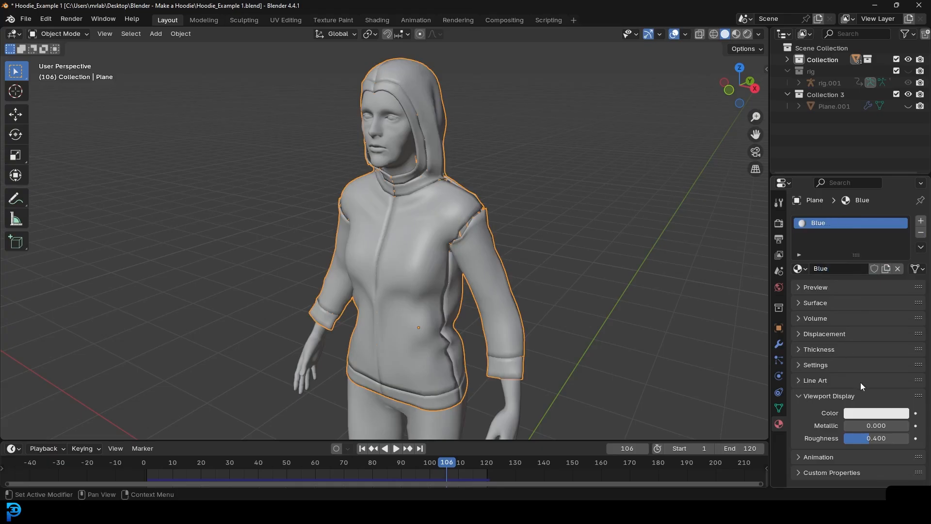
Set the Blue material's viewport display to a medium blue colour with a roughness of 0.926
click(884, 415)
drag(863, 251, 862, 236)
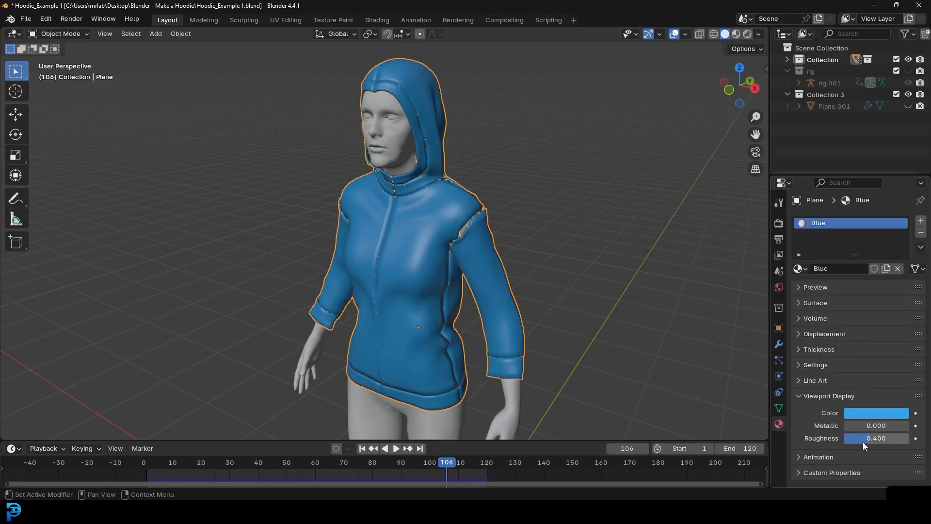
drag(864, 439, 900, 440)
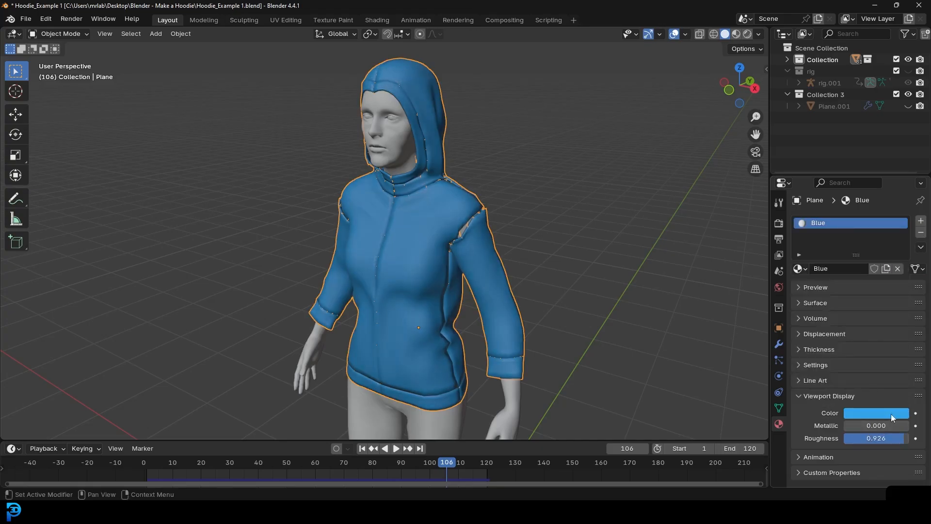
click(876, 412)
drag(899, 237, 899, 240)
Add a second material named Orange to the hoodie and set its viewport display colour to orange
click(920, 221)
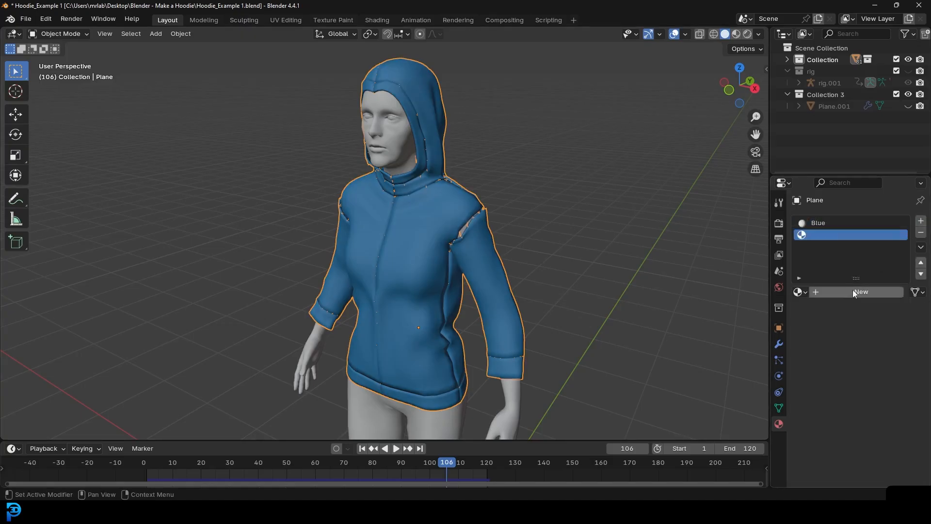
click(852, 292)
click(831, 294)
text(orange)
key(Return)
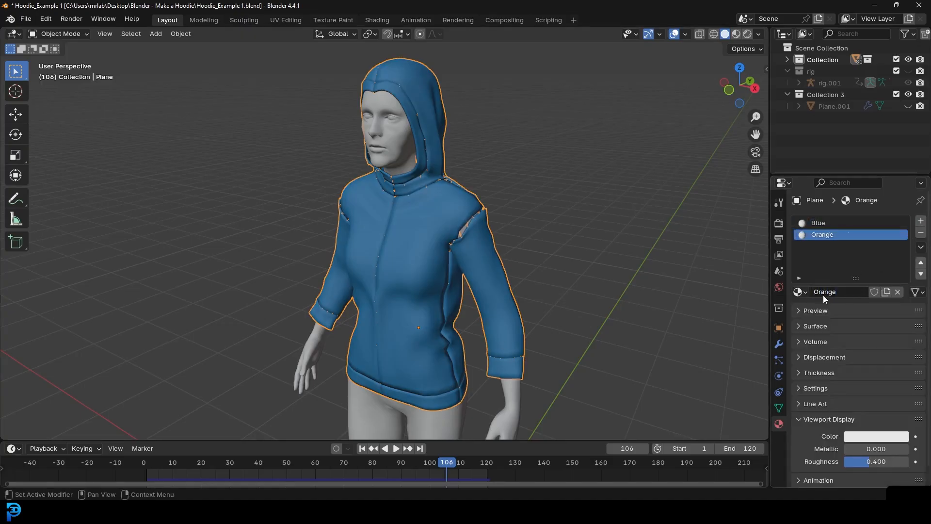
click(886, 436)
drag(846, 292, 834, 335)
In Edit Mode, select the face strip around both sides of the hood opening and assign the Orange material to it
key(Tab)
scroll(448, 201, up, 2)
alt+click(419, 159)
middle_drag(420, 162, 406, 150)
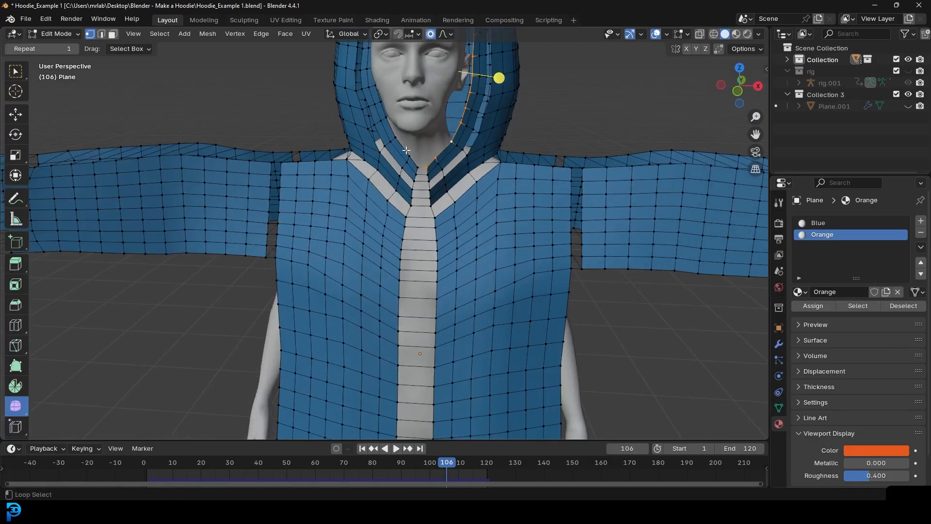
alt+shift+click(403, 145)
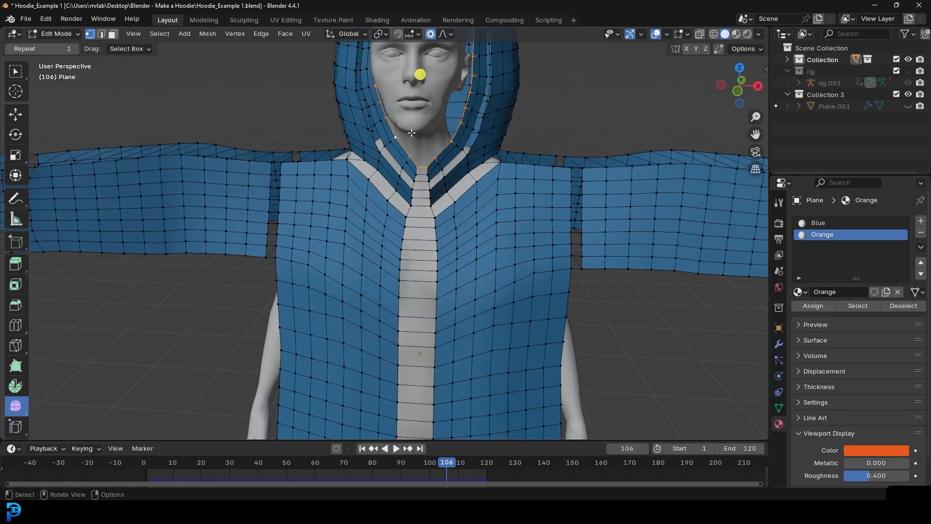
shift+middle_drag(404, 145, 419, 207)
scroll(419, 206, up, 1)
key(ctrl+KP_Add)
key(ctrl+KP_Add)
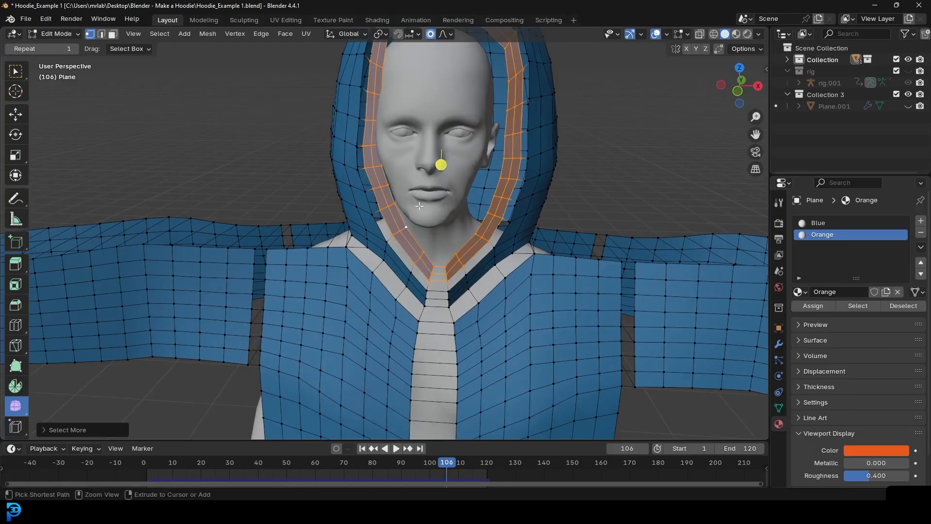
scroll(437, 228, down, 3)
mouse_move(466, 240)
middle_down()
mouse_move(487, 247)
mouse_move(462, 239)
middle_up()
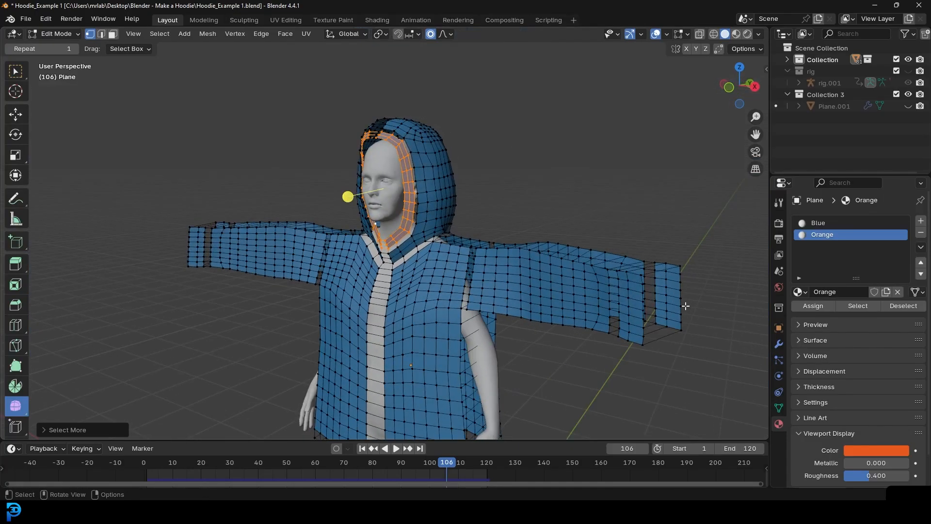
click(823, 305)
Clear the selection, select the bottom hem band from its lower edge loop and assign the Orange material
shift+middle_drag(460, 299, 471, 179)
key(alt+a)
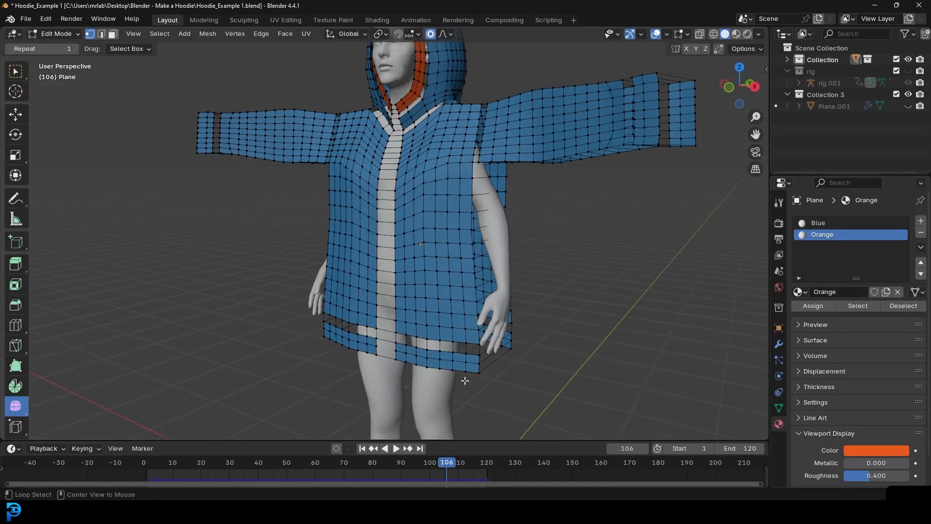
alt+click(465, 380)
middle_drag(464, 381, 412, 370)
key(ctrl+KP_Add)
key(ctrl+KP_Add)
key(ctrl+KP_Add)
middle_drag(410, 370, 422, 265)
click(814, 308)
In wireframe front view, box-select the entire bottom hem band, front and back, and assign Orange to it
shift+middle_drag(524, 240, 491, 260)
scroll(490, 260, up, 3)
middle_drag(392, 308, 388, 322)
key(KP_5)
key(KP_1)
key(z)
click(255, 332)
drag(254, 412, 490, 364)
click(814, 306)
Box-select the cuff of the character's left sleeve in wireframe and assign the Orange material
key(z)
click(630, 191)
key(z)
click(564, 214)
middle_drag(601, 196, 658, 198)
key(z)
click(700, 201)
drag(703, 250, 649, 117)
click(821, 308)
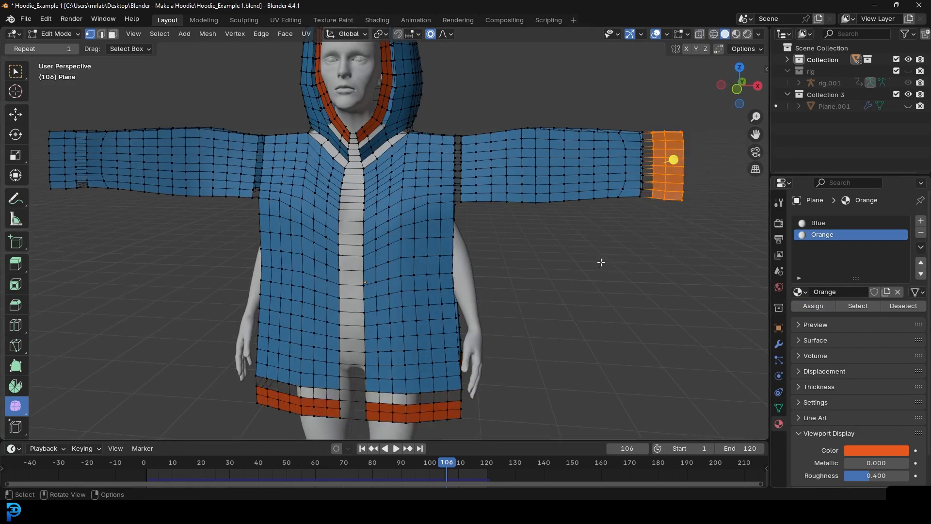
Box-select the end of the character's right sleeve in wireframe, grow the selection and assign the Orange material
scroll(249, 207, down, 3)
key(z)
click(191, 214)
key(b)
drag(191, 216, 238, 147)
key(ctrl+KP_Add)
click(825, 307)
Return to solid shading, expand the right cuff selection once more to cover the whole cuff and reassign Orange
key(z)
click(626, 241)
scroll(458, 227, up, 3)
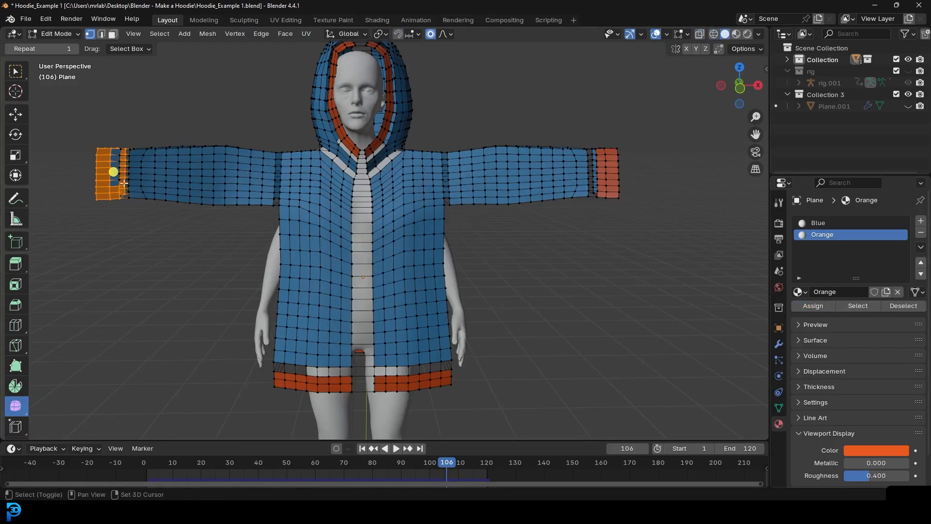
shift+middle_drag(136, 185, 273, 235)
scroll(273, 235, up, 1)
key(ctrl+KP_Add)
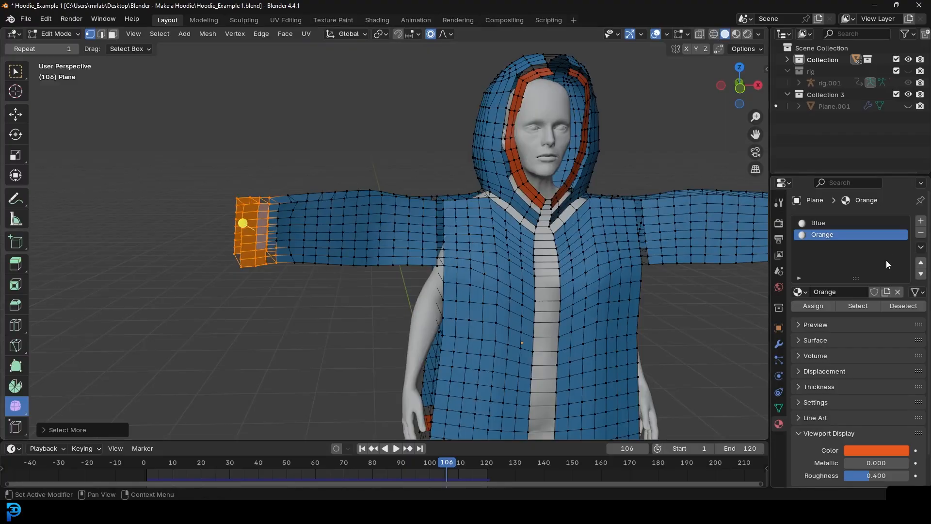
click(811, 306)
Return to Object Mode and set the Orange material's viewport roughness to 0.947
key(Tab)
scroll(470, 258, down, 6)
middle_drag(469, 258, 432, 254)
drag(870, 461, 905, 461)
Deselect the hoodie, play the baked animation, stop at frame 79 and inspect the two-coloured hoodie up close
click(600, 285)
middle_drag(601, 286, 356, 232)
key(space)
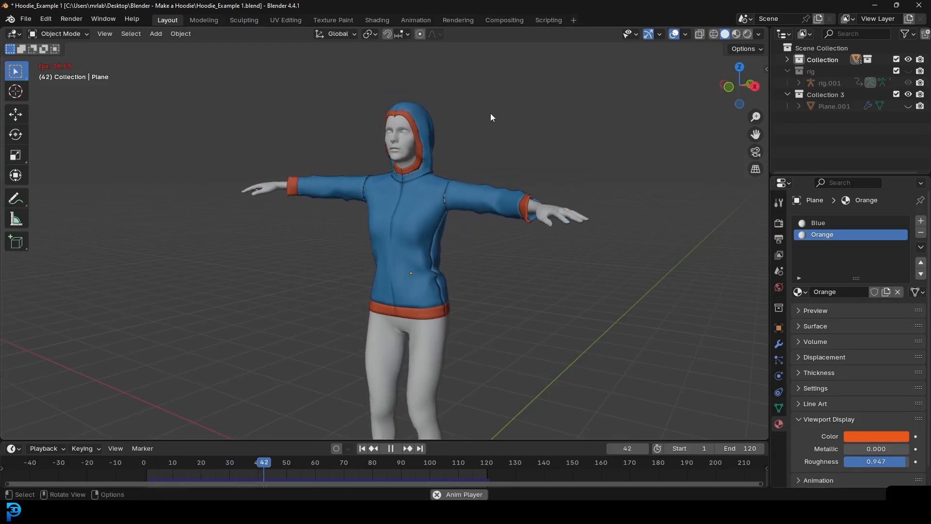
key(space)
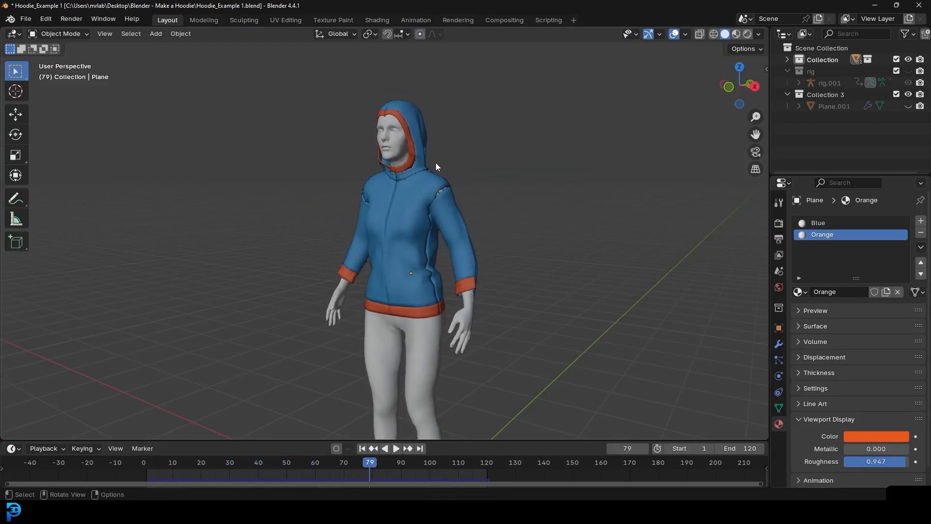
scroll(436, 162, up, 3)
shift+middle_drag(435, 172, 479, 203)
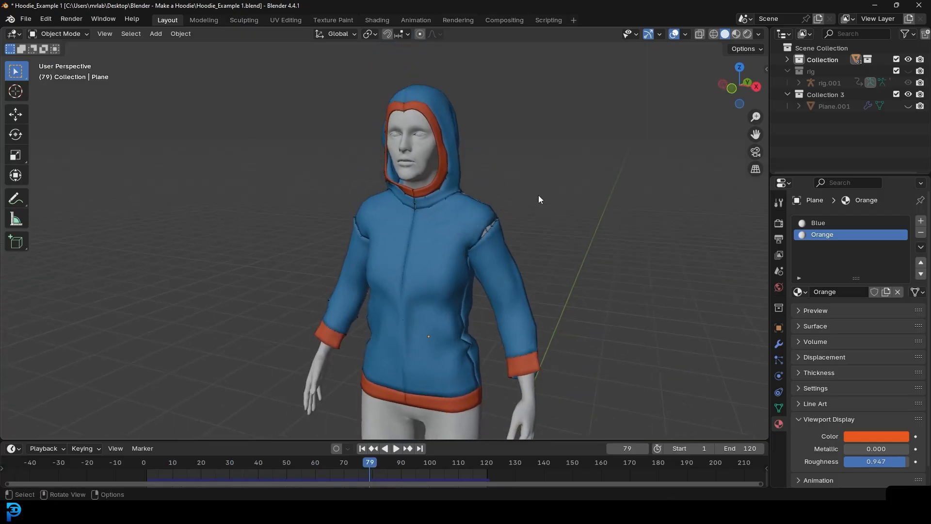